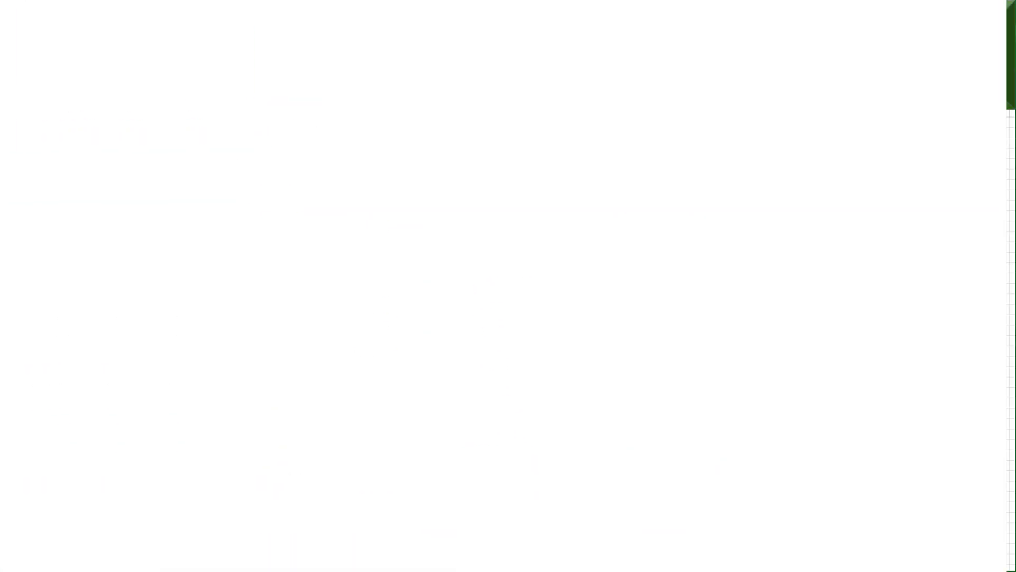
# Step: Enter the labels Interest Rate, Compounding Frequency and Reporting Period in cells E2 to E4
pyautogui.write('Interest')
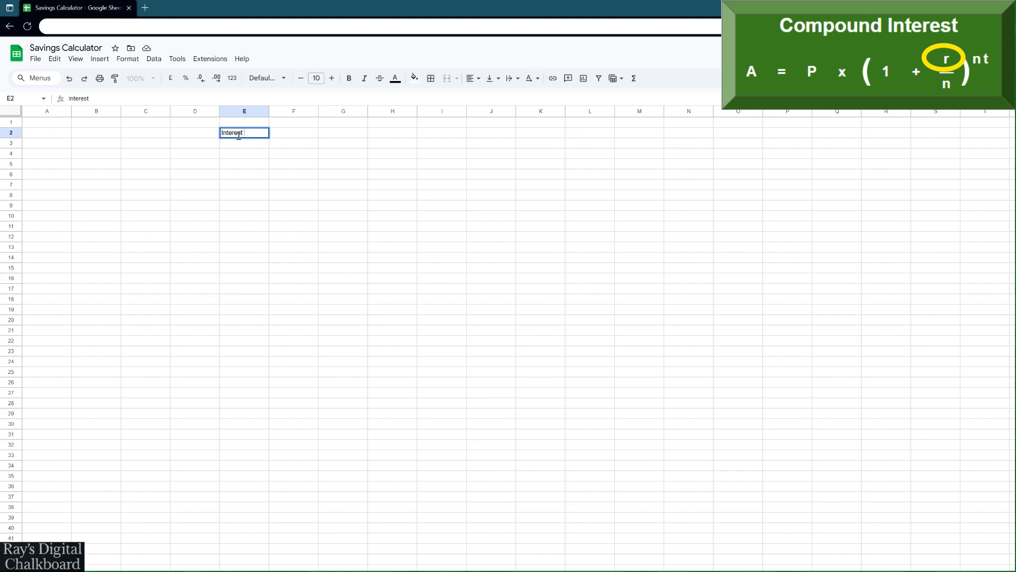
pyautogui.write(' Rate')
pyautogui.press('Return')
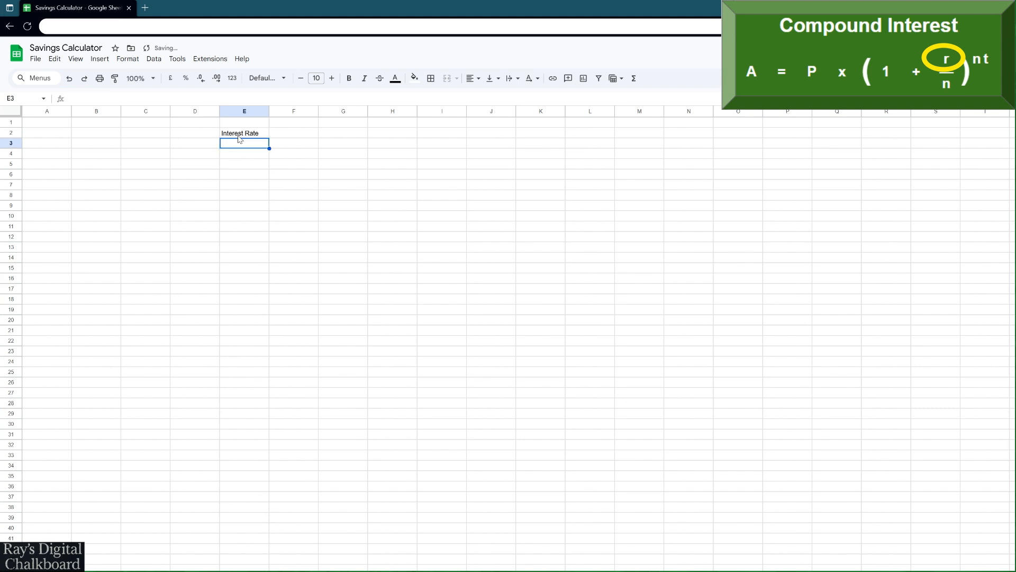
pyautogui.write('Comp')
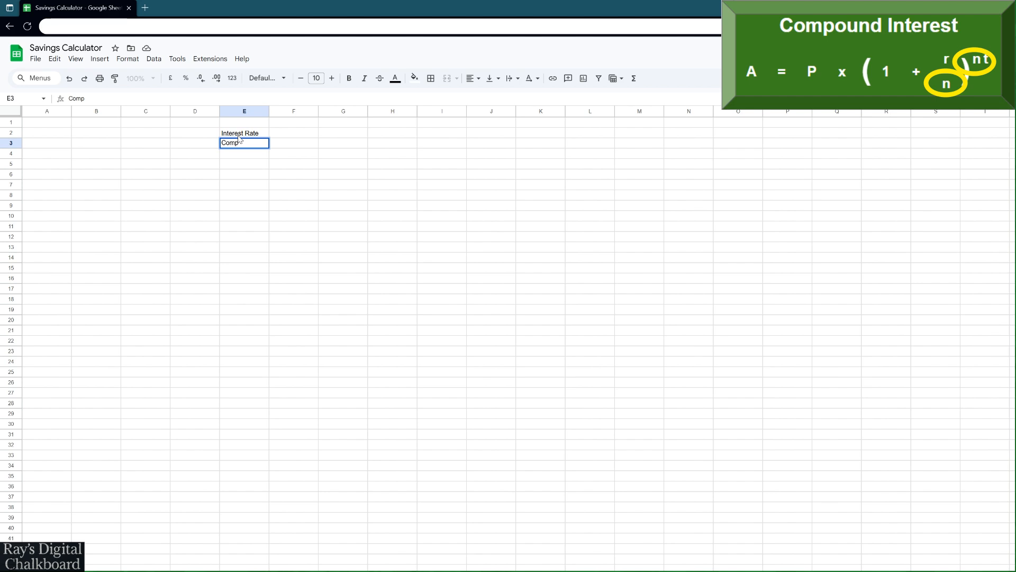
pyautogui.write('ounding Frequen')
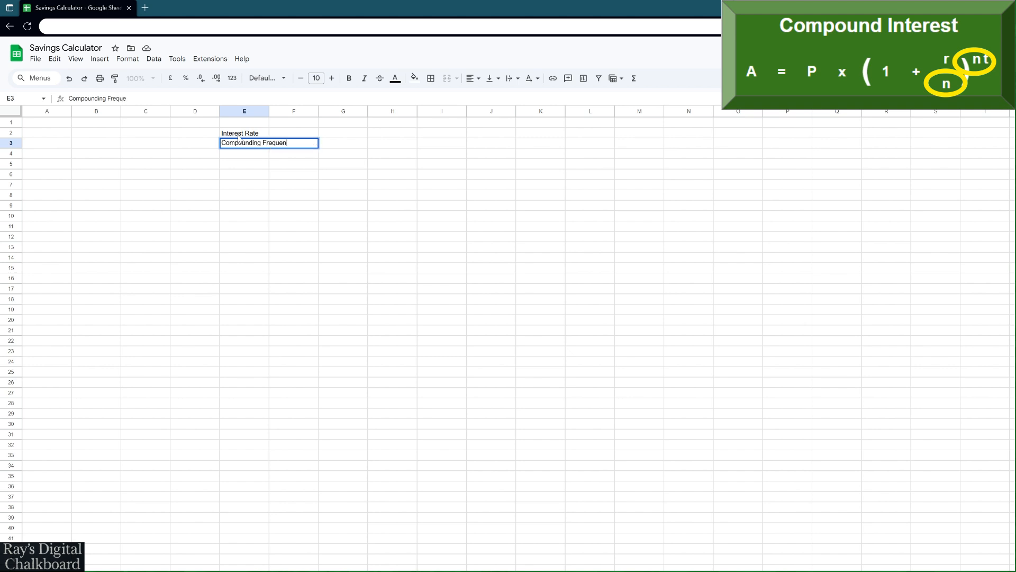
pyautogui.write('cy')
pyautogui.press('Return')
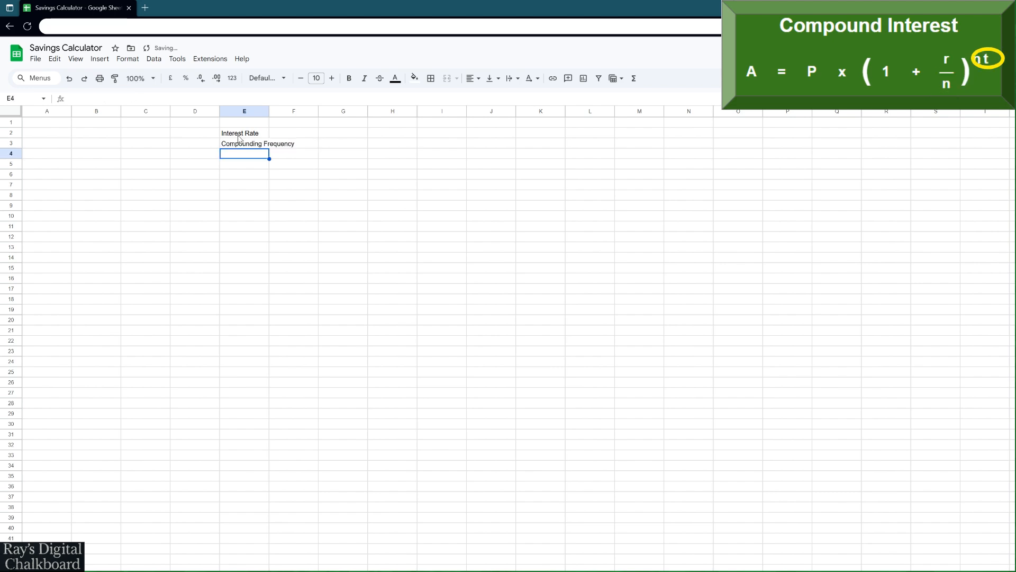
pyautogui.write('Re')
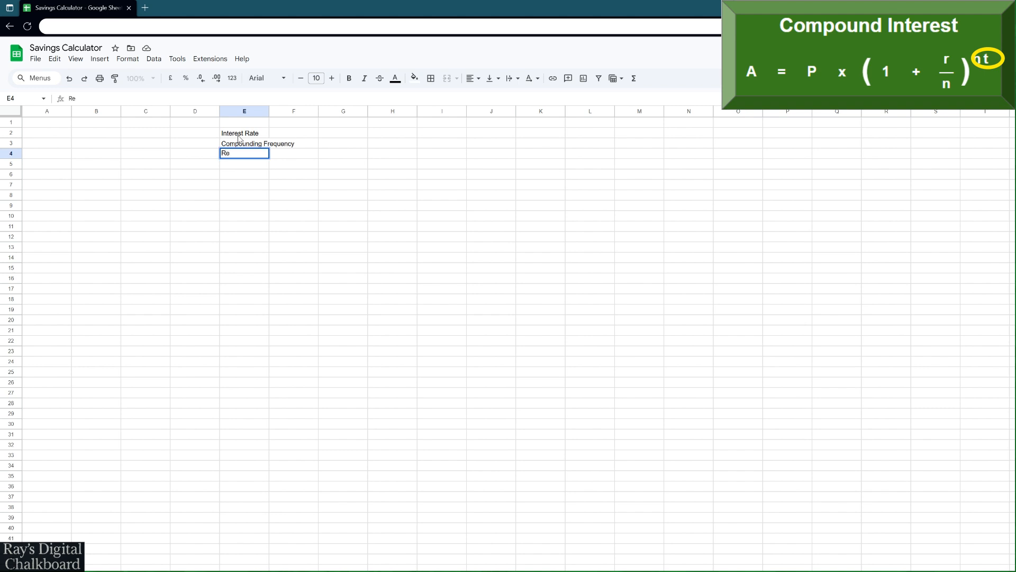
pyautogui.write('porting Period')
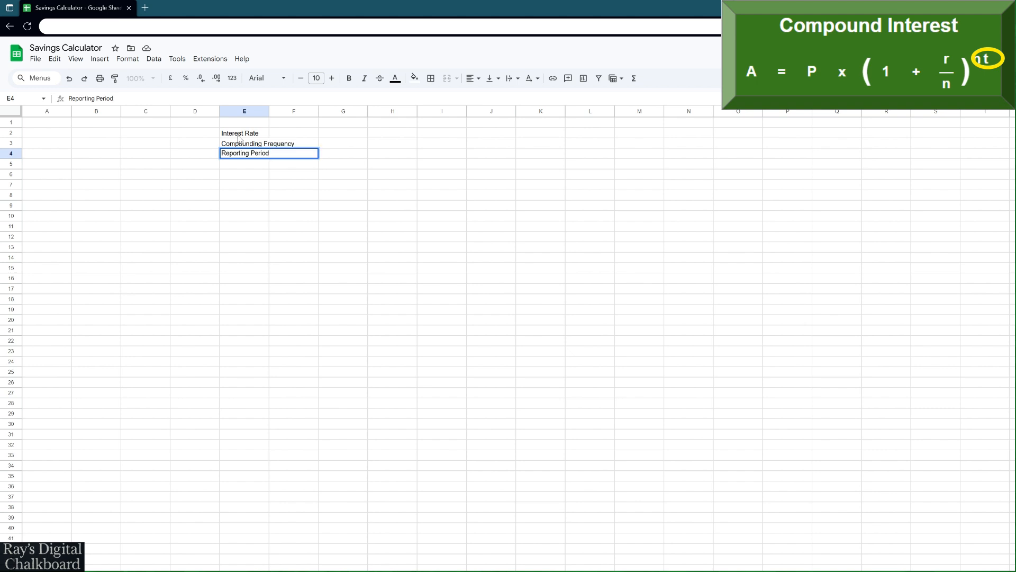
pyautogui.press('Return')
# Step: Widen column E to fit its labels and enter Regular Payment in cell E5
pyautogui.moveTo(269, 111); pyautogui.dragTo(301, 113)
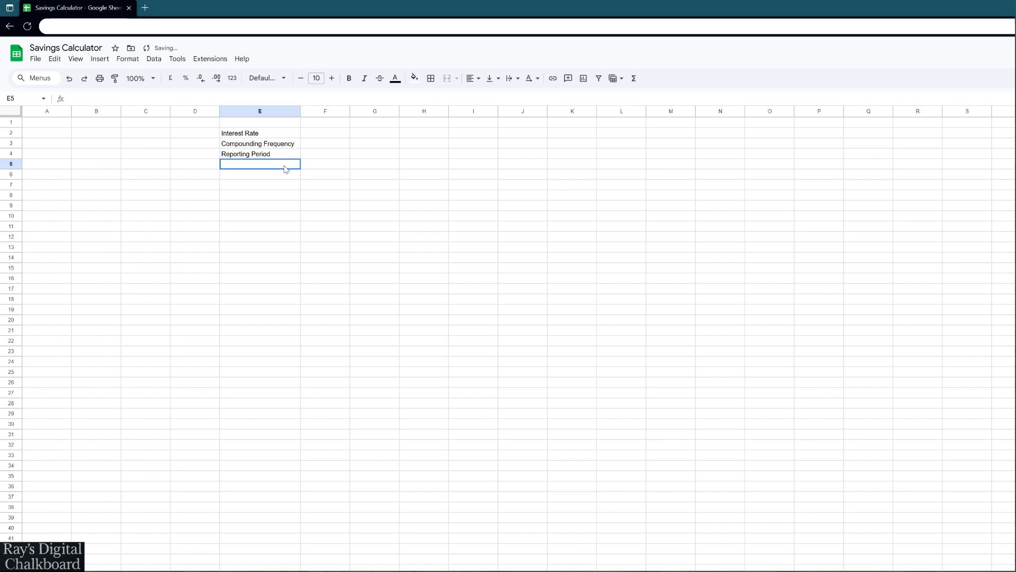
pyautogui.write('Regular')
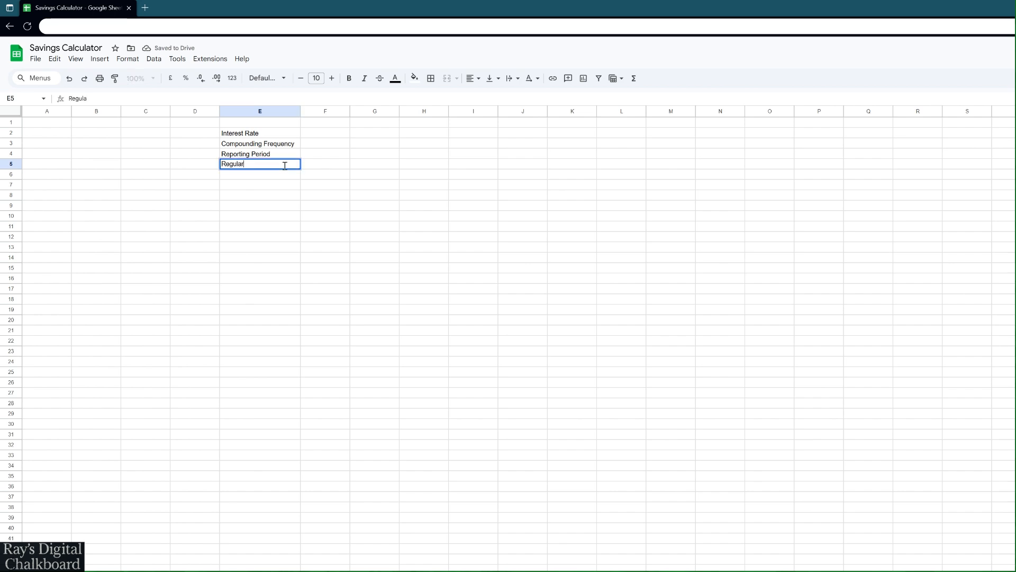
pyautogui.write(' Payment')
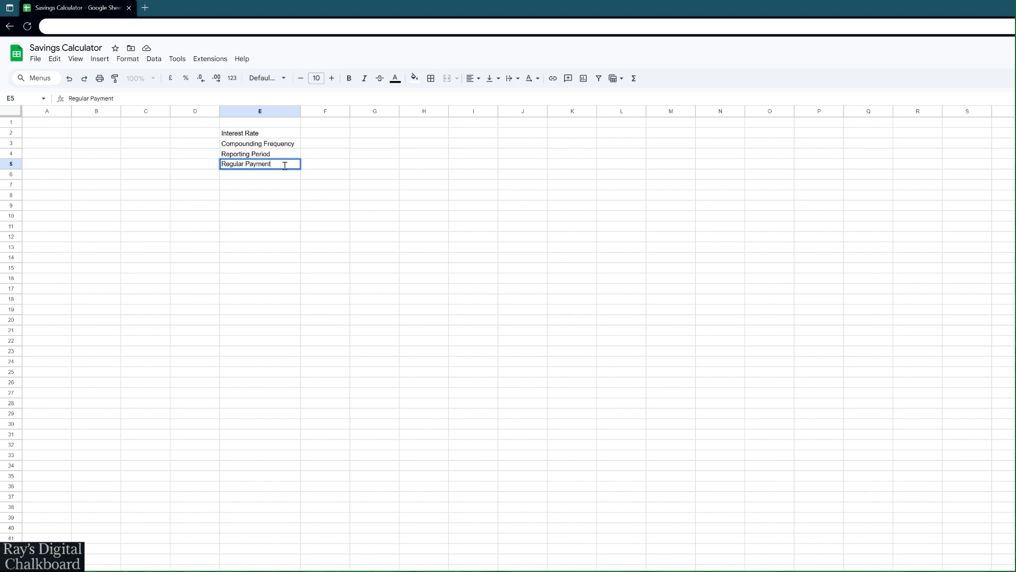
pyautogui.click(280, 196)
# Step: Add thin inner borders and a thick outer border to the range E2:F5
pyautogui.moveTo(280, 137); pyautogui.dragTo(316, 175)
pyautogui.click(431, 78)
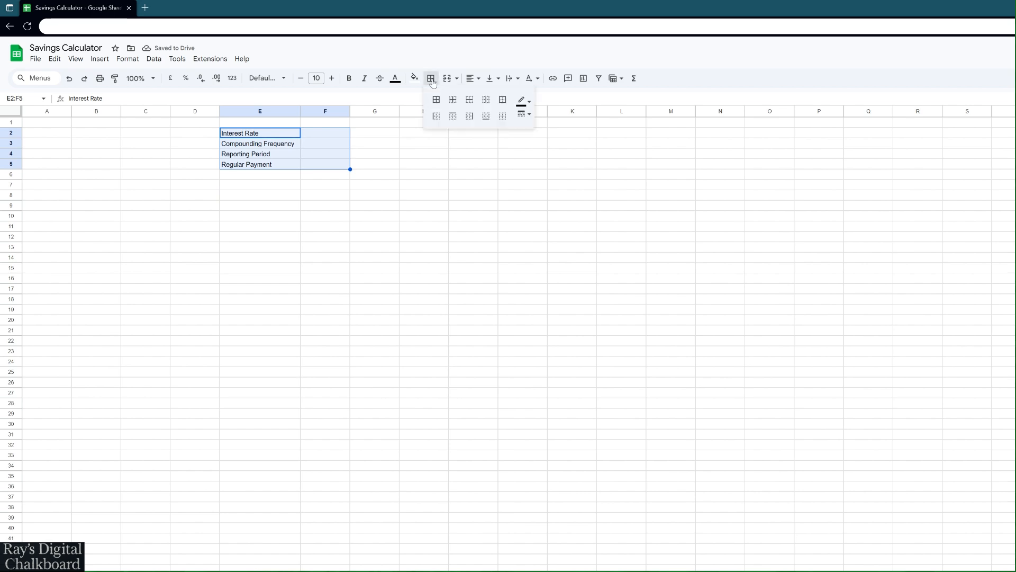
pyautogui.click(456, 101)
pyautogui.click(503, 99)
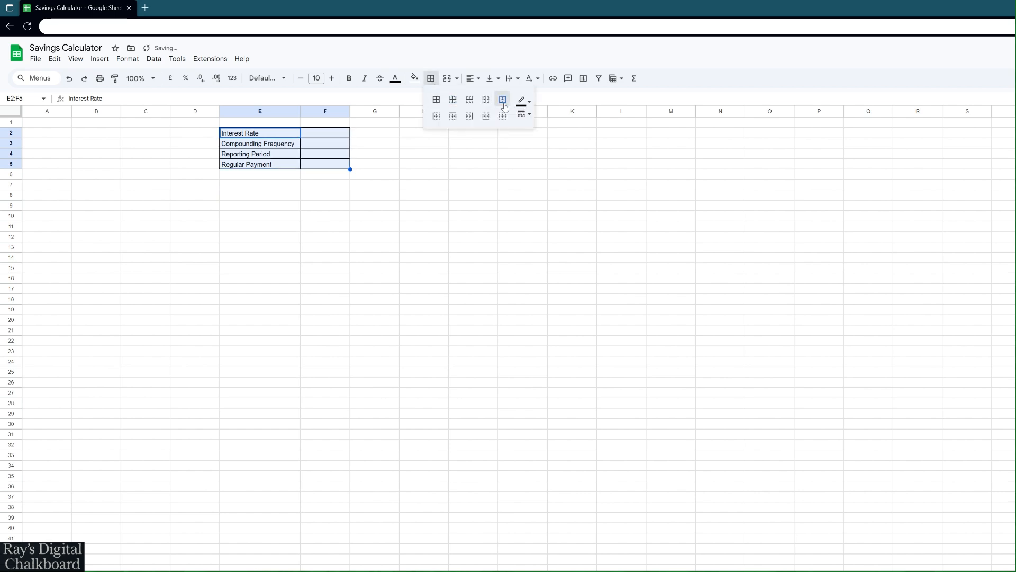
pyautogui.click(524, 114)
pyautogui.click(538, 154)
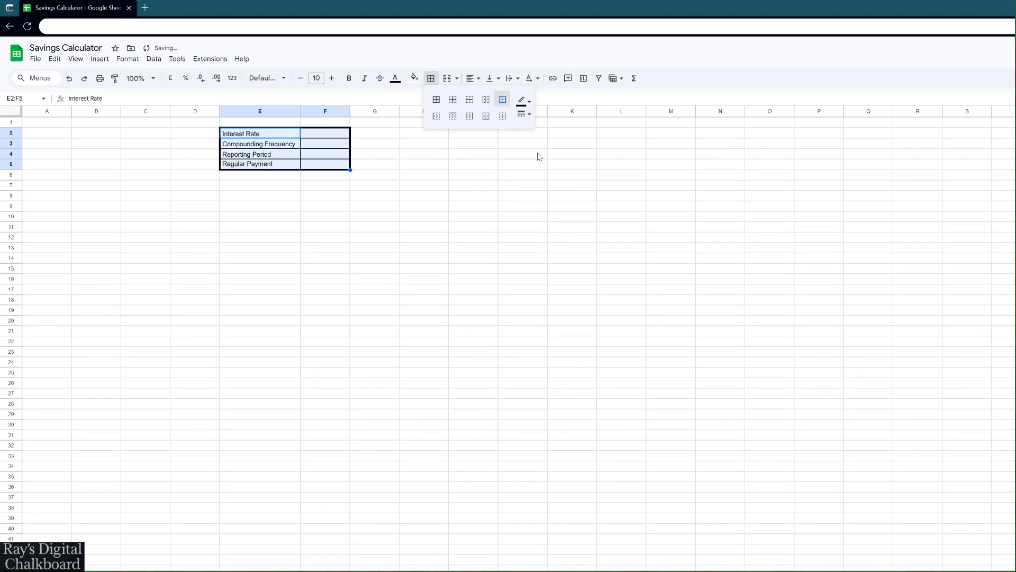
# Step: Enter the headings Date, Paid in so far, Interest earned so far and Account Total in cells A7 to D7
pyautogui.click(47, 185)
pyautogui.write('Date')
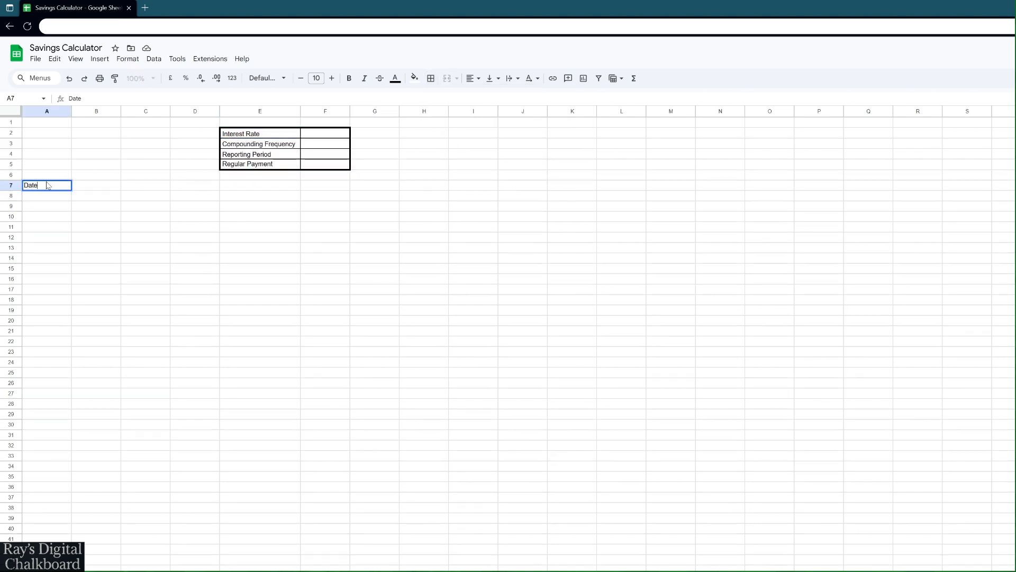
pyautogui.press('Tab')
pyautogui.write('Paid in so')
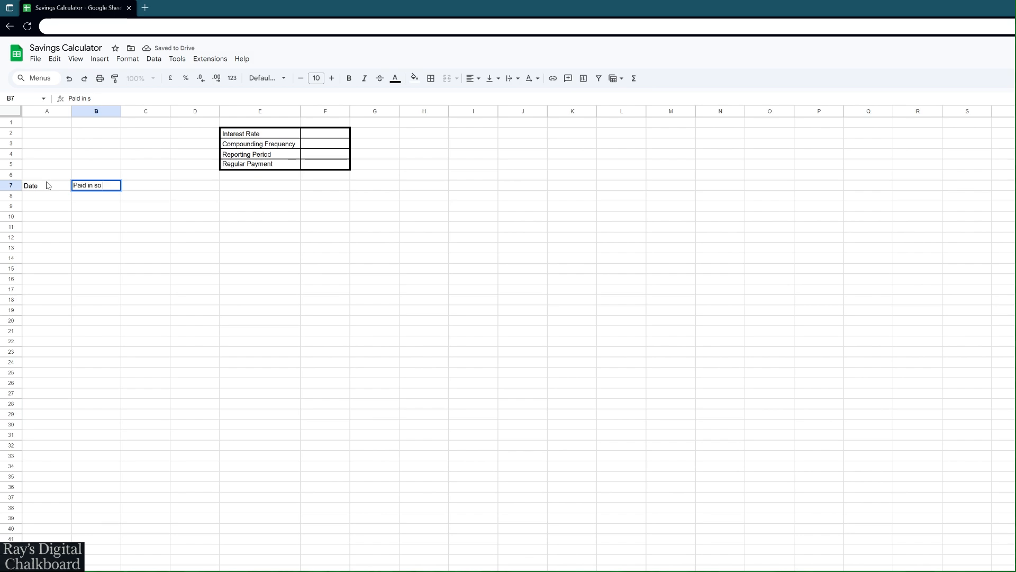
pyautogui.write(' far')
pyautogui.press('Tab')
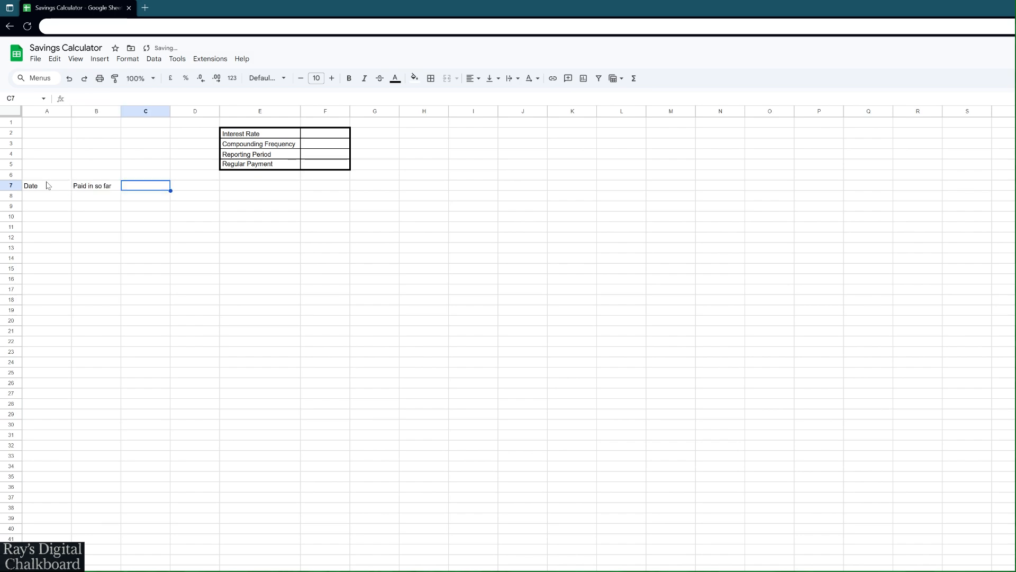
pyautogui.write('Interest ea')
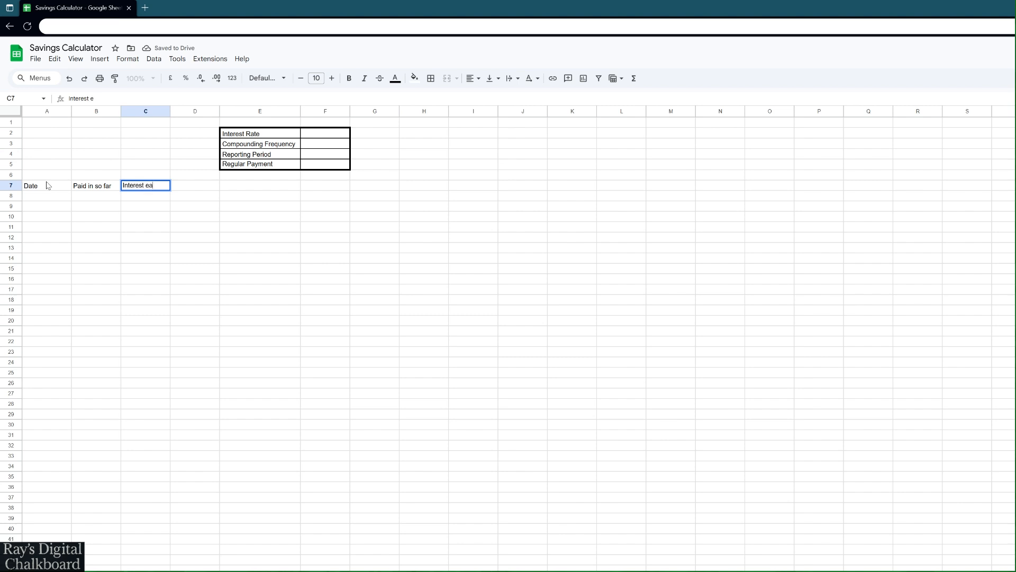
pyautogui.write('rned so')
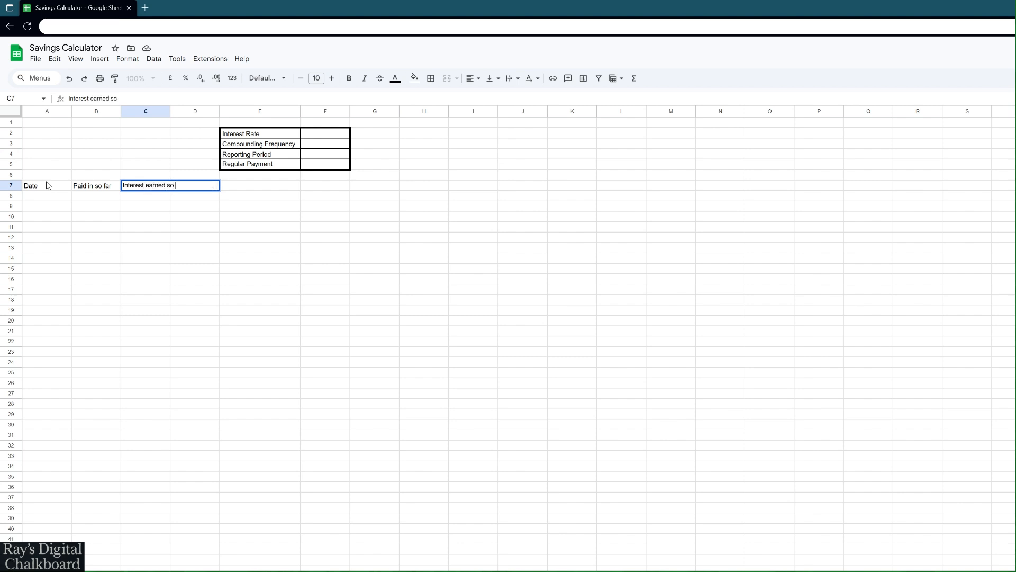
pyautogui.write(' far')
pyautogui.press('Tab')
pyautogui.write('Accoun')
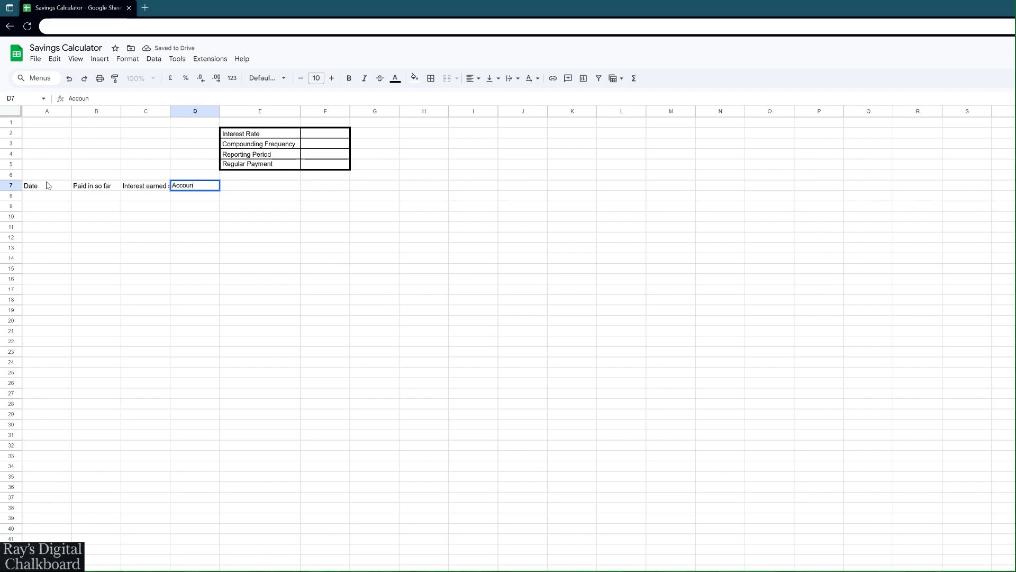
pyautogui.write('t Total')
# Step: Make the headings in A7:D7 bold
pyautogui.moveTo(46, 185); pyautogui.dragTo(182, 188)
pyautogui.hotkey('ctrl', 'b')
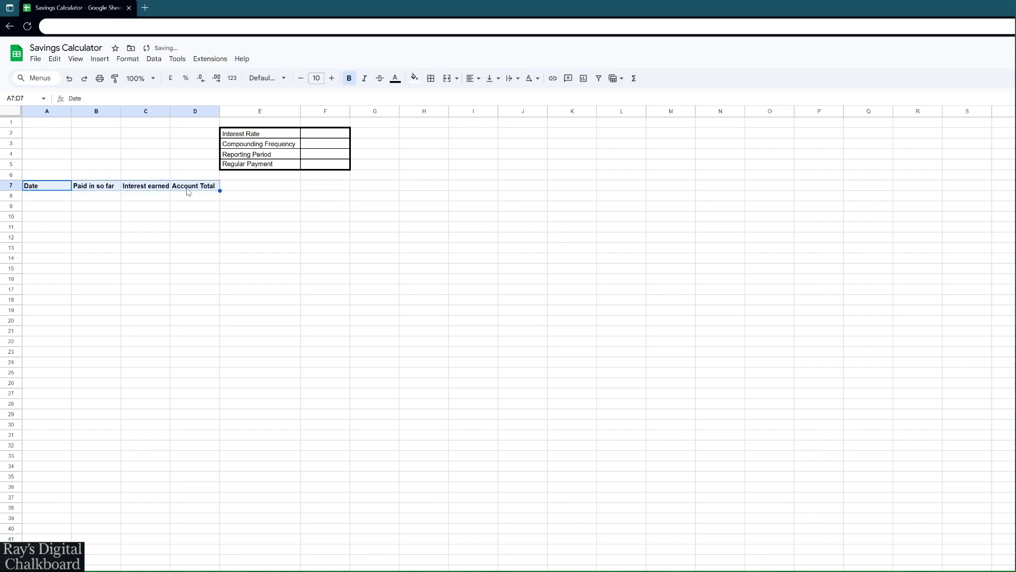
pyautogui.click(154, 226)
# Step: Turn on text wrapping for columns A to D
pyautogui.click(53, 186)
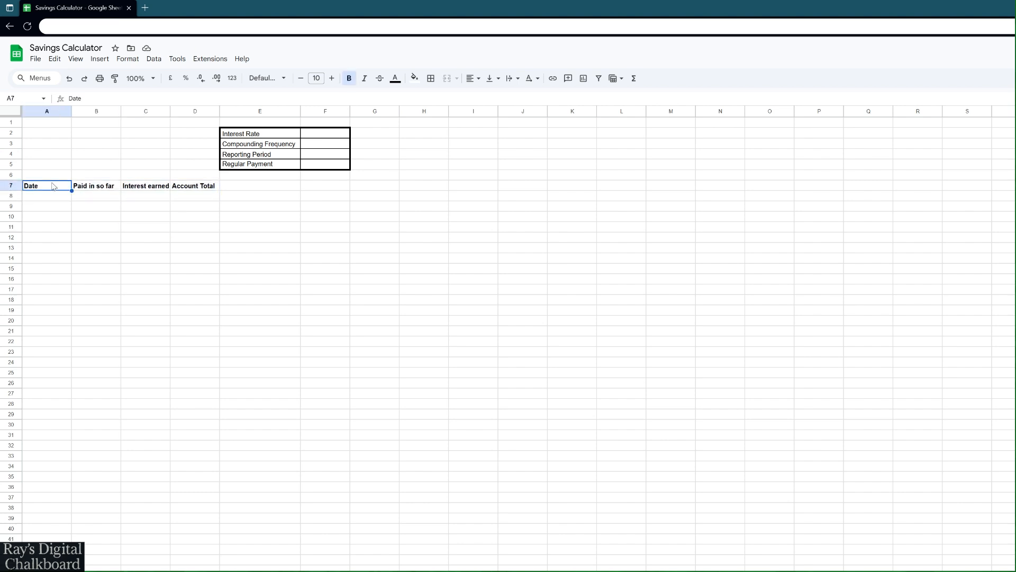
pyautogui.moveTo(47, 111); pyautogui.dragTo(184, 112)
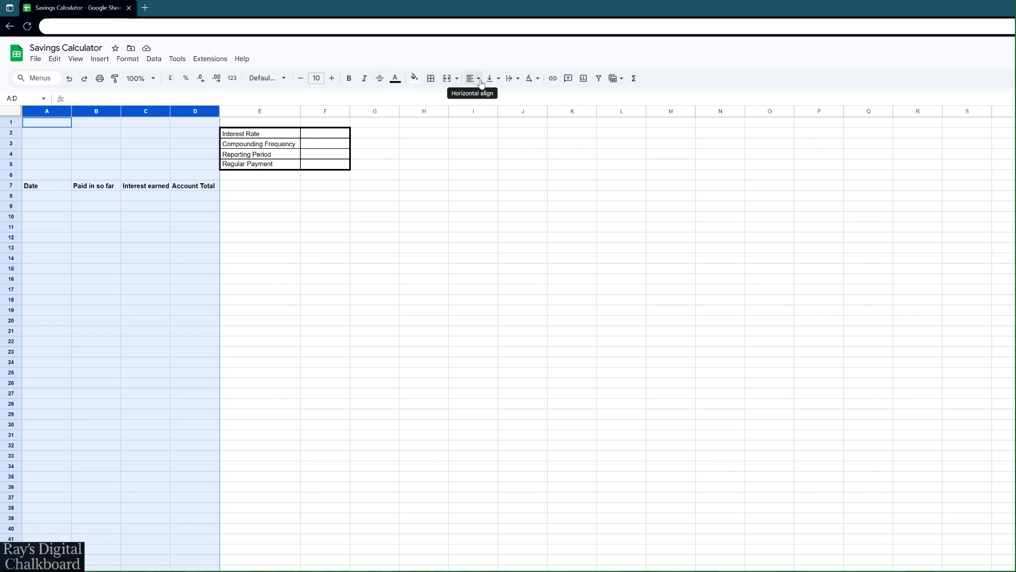
pyautogui.click(519, 83)
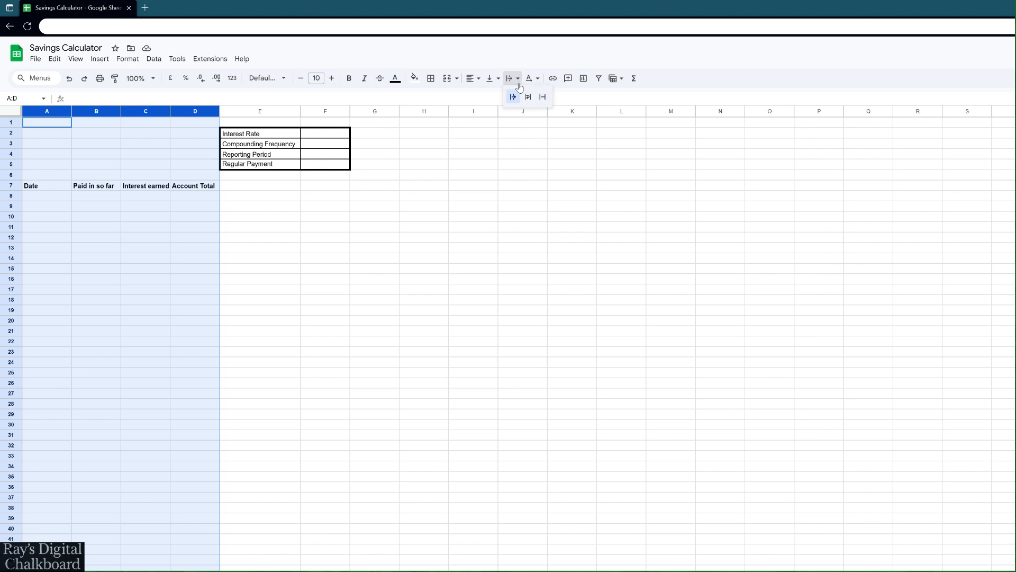
pyautogui.click(528, 96)
# Step: Enter November 2025 as the first date in cell A8
pyautogui.click(54, 205)
pyautogui.write('No')
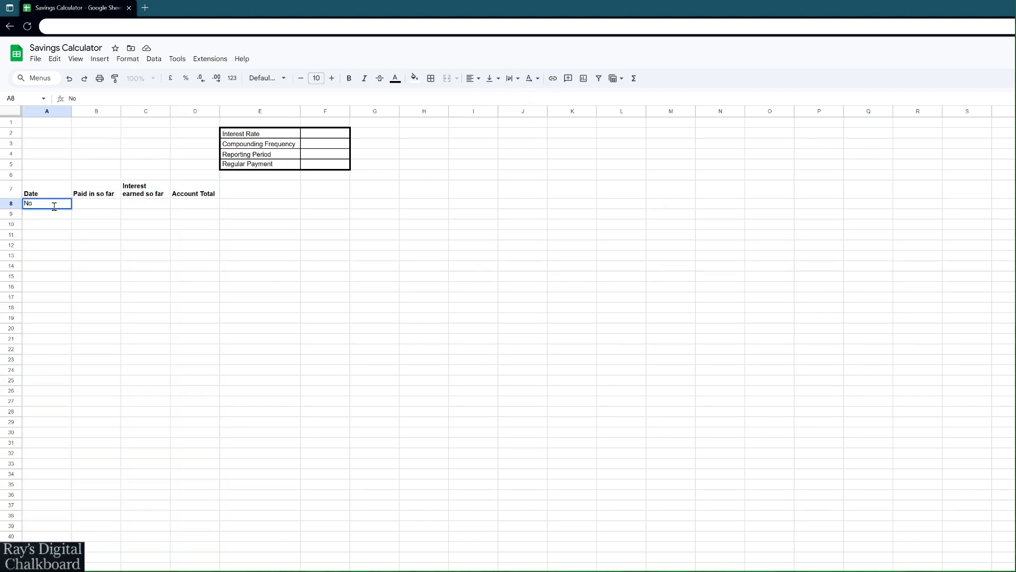
pyautogui.write('vember 2025')
pyautogui.press('Return')
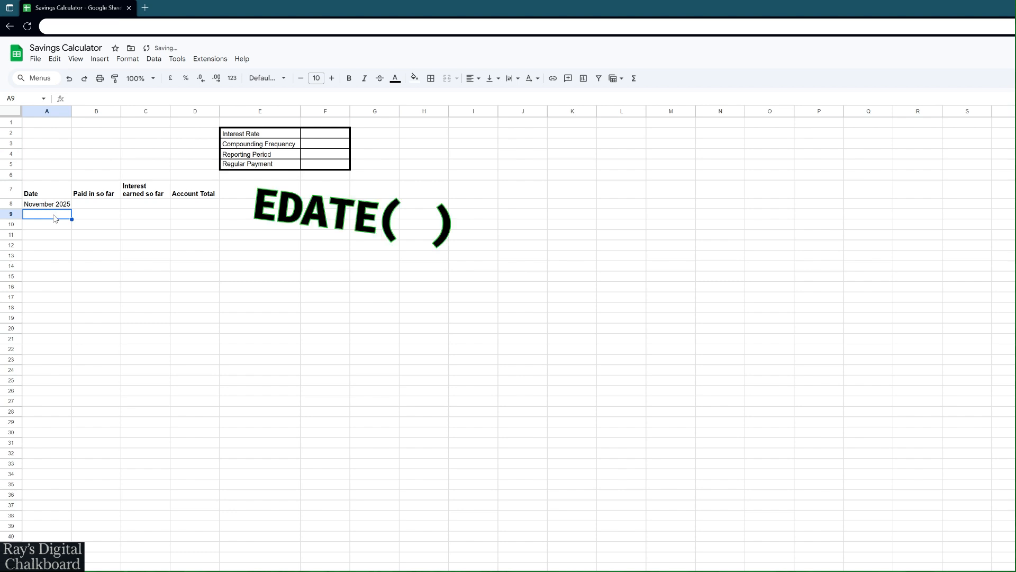
# Step: Enter the formula =edate(A8,1) in cell A9 to calculate the date one month after A8
pyautogui.write('=')
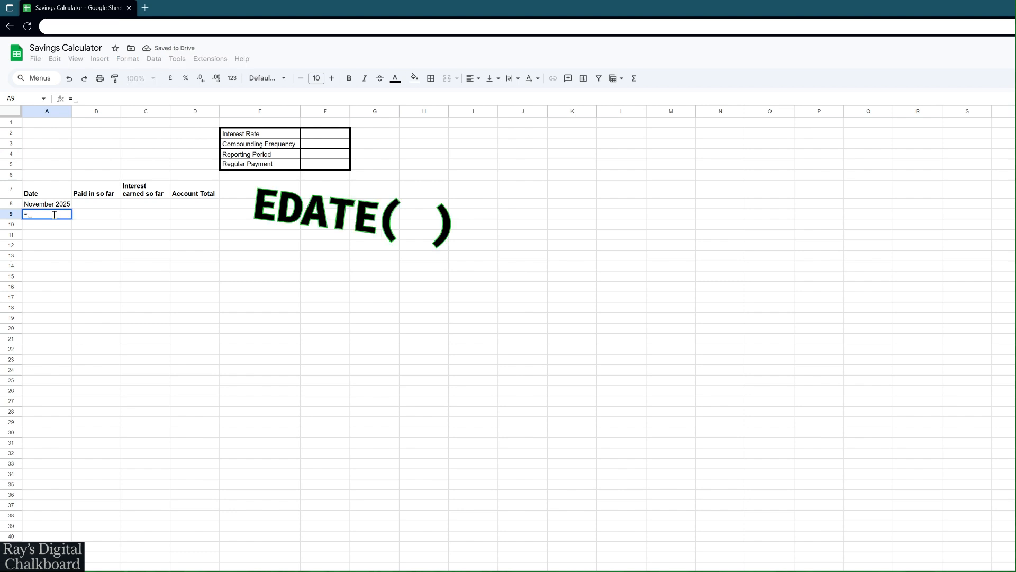
pyautogui.write('edate(')
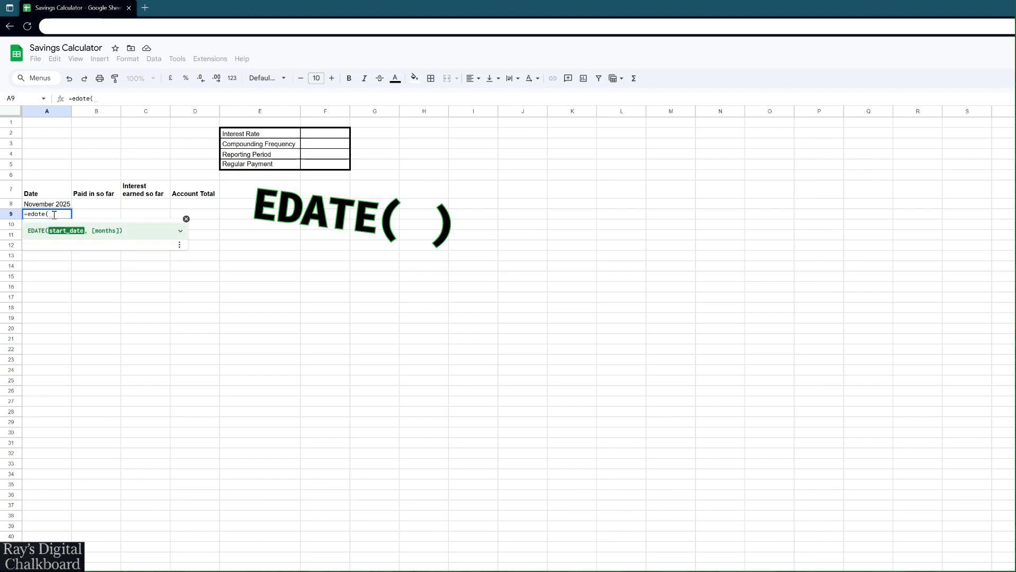
pyautogui.click(52, 205)
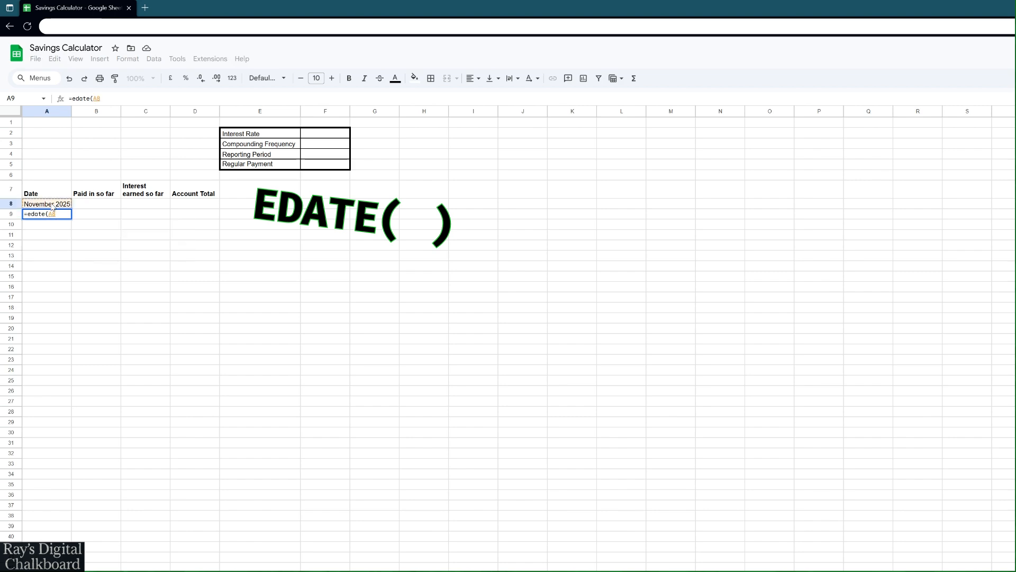
pyautogui.write(',1')
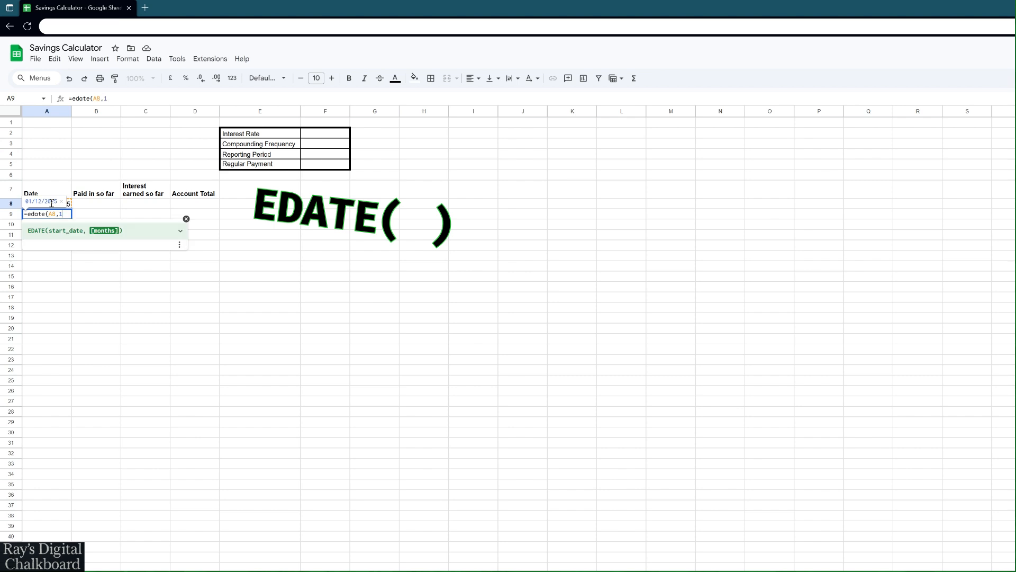
pyautogui.write(')')
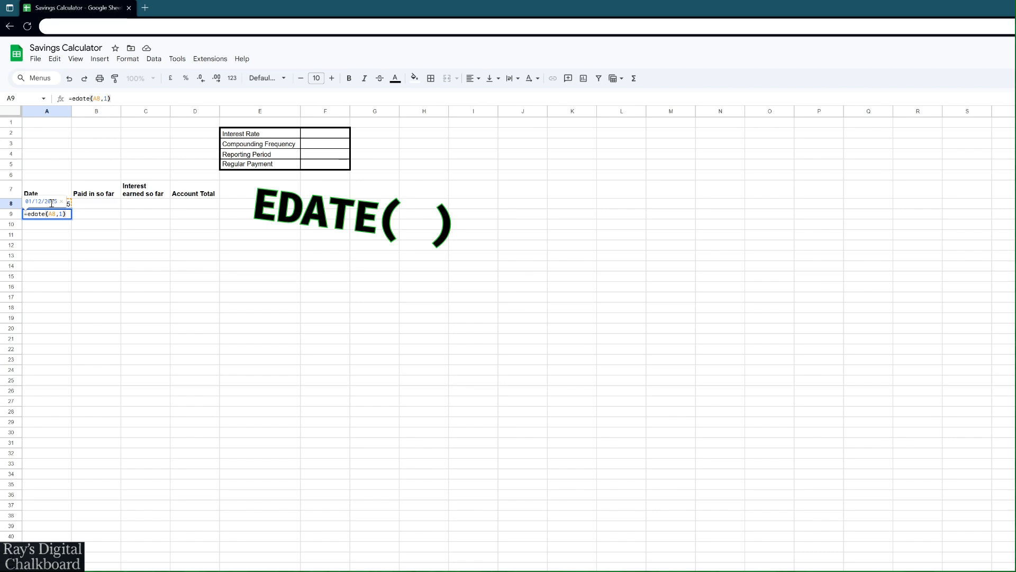
pyautogui.press('Return')
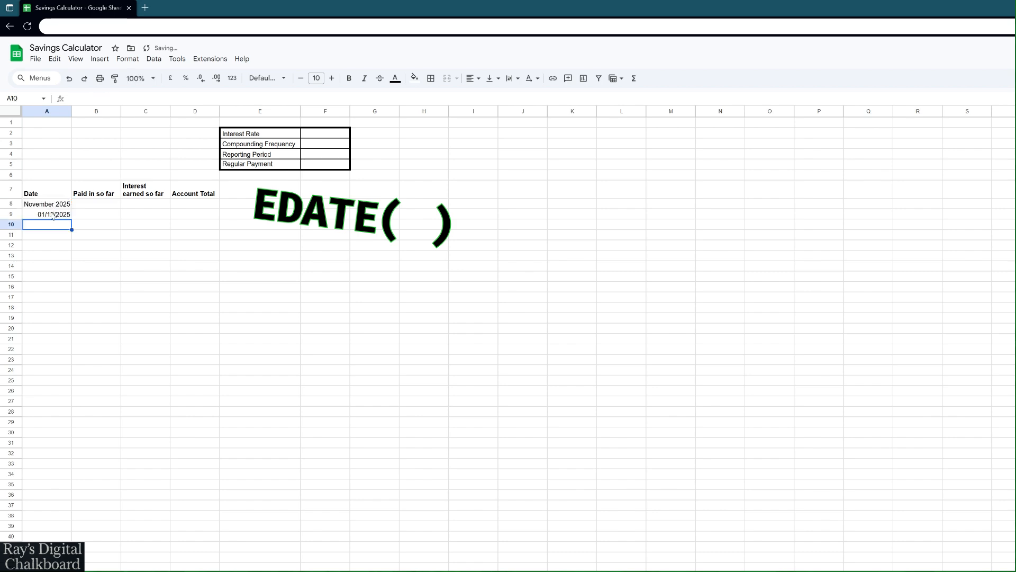
# Step: Apply the custom month-and-year date format (August 1930 style) to column A from cell A8 down, excluding A1:A7
pyautogui.click(44, 110)
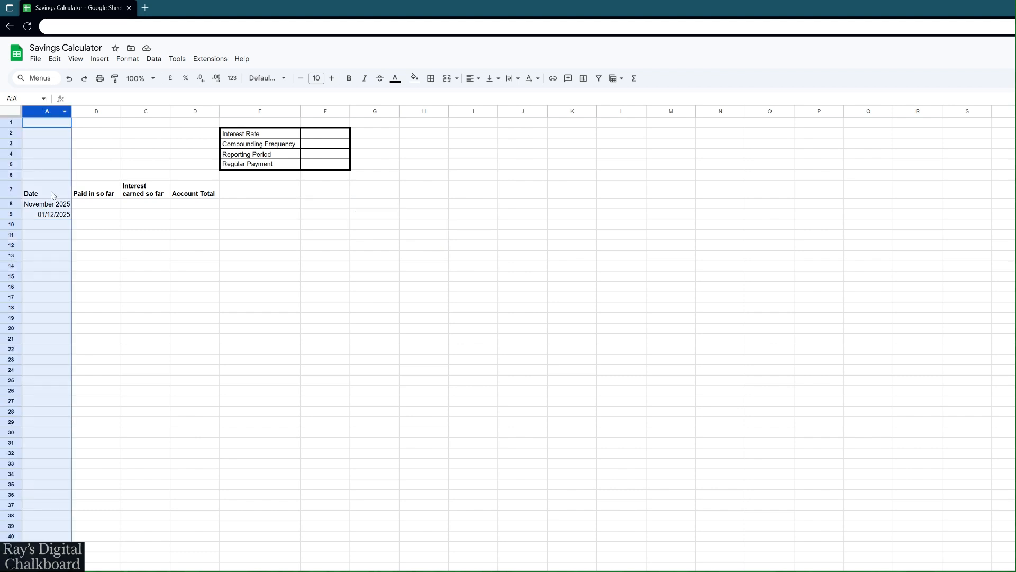
pyautogui.moveTo(49, 191); pyautogui.dragTo(53, 125)
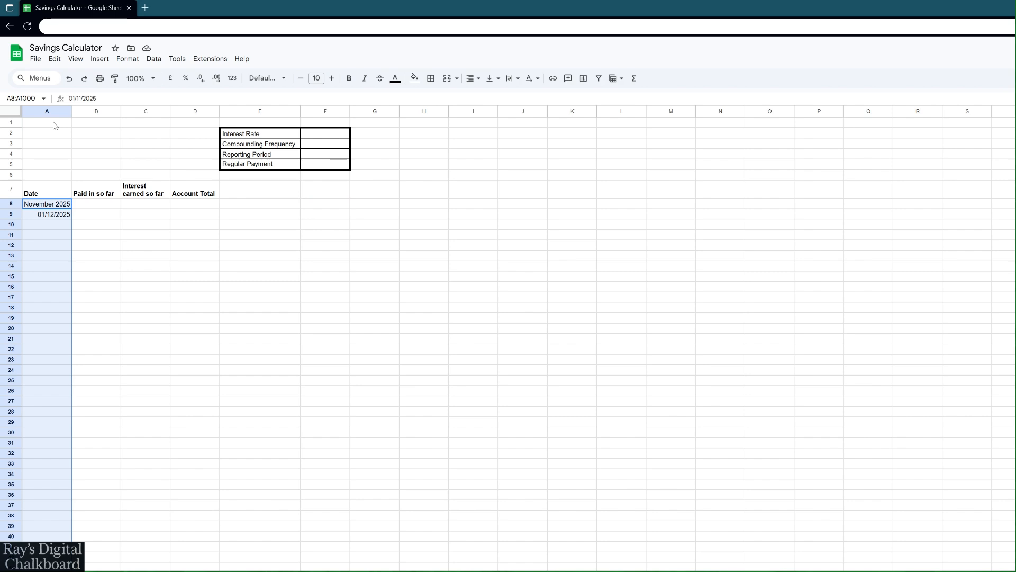
pyautogui.click(120, 61)
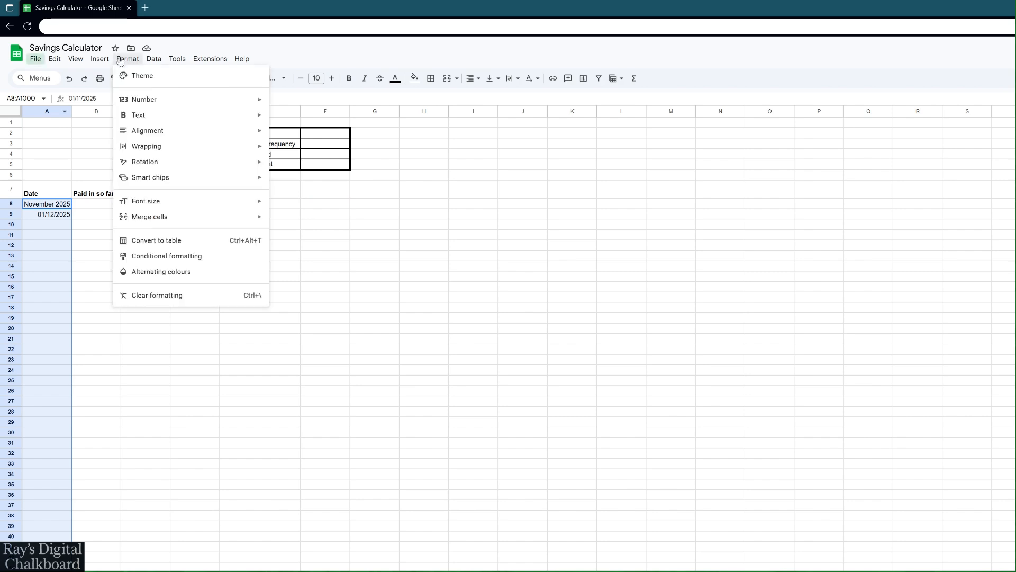
pyautogui.moveTo(244, 100)
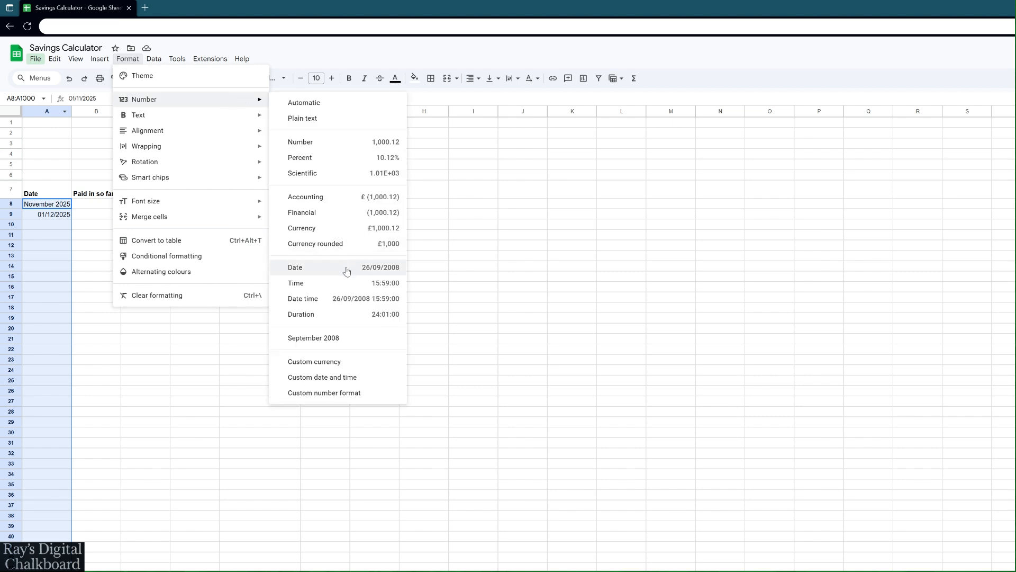
pyautogui.click(341, 378)
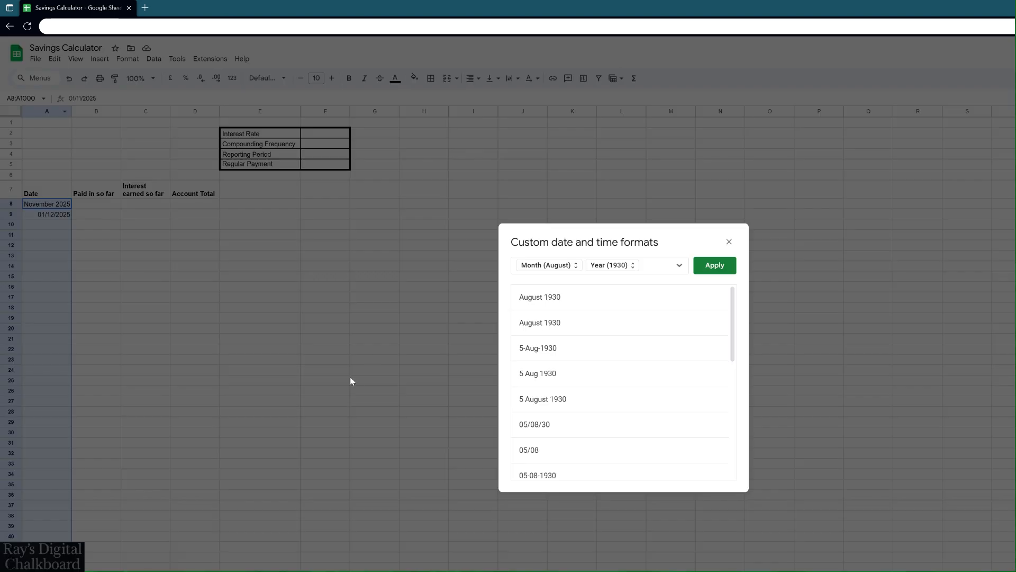
pyautogui.click(714, 265)
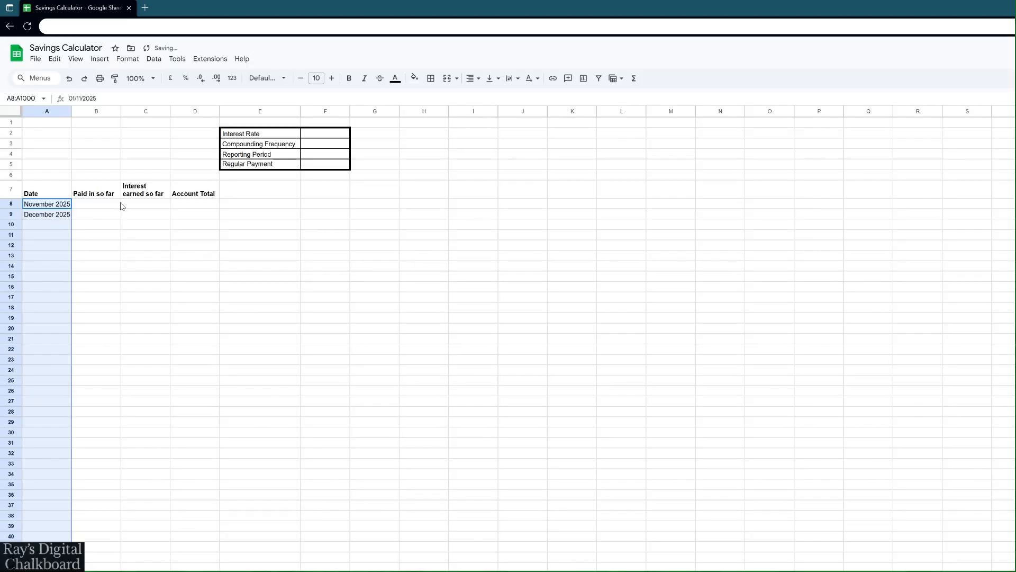
# Step: Fill the date formula from cell A9 down through A19
pyautogui.click(30, 217)
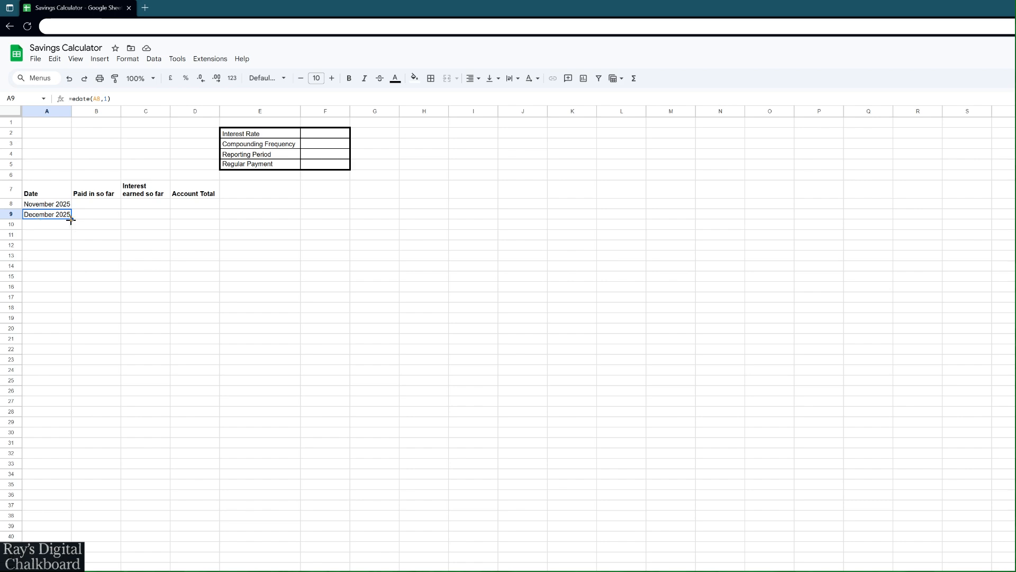
pyautogui.moveTo(72, 220); pyautogui.dragTo(59, 311)
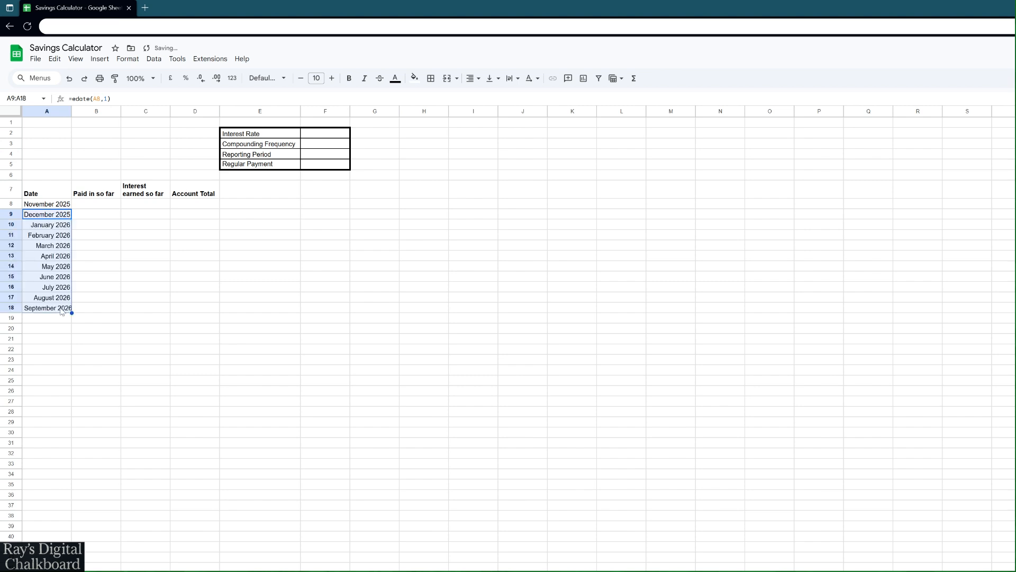
pyautogui.moveTo(72, 312); pyautogui.dragTo(70, 322)
# Step: Format the Interest Rate value cell F2 as a percent
pyautogui.click(325, 132)
pyautogui.click(128, 59)
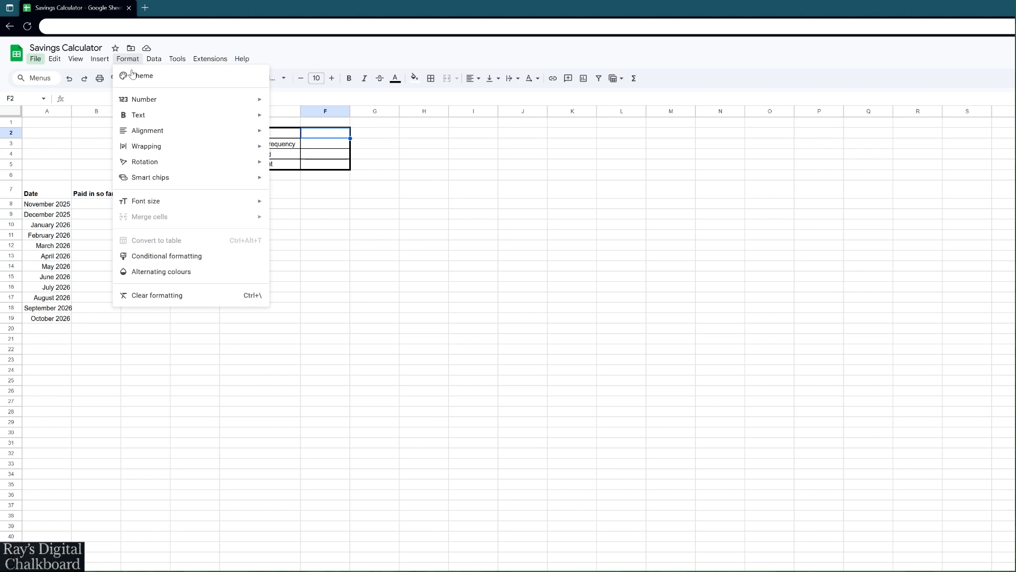
pyautogui.moveTo(240, 102)
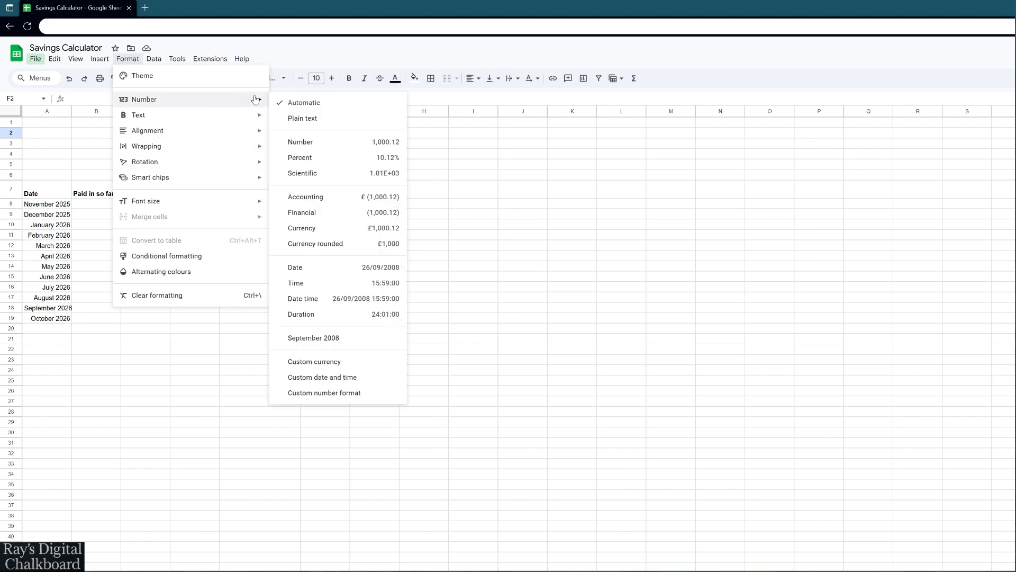
pyautogui.click(315, 159)
pyautogui.click(315, 162)
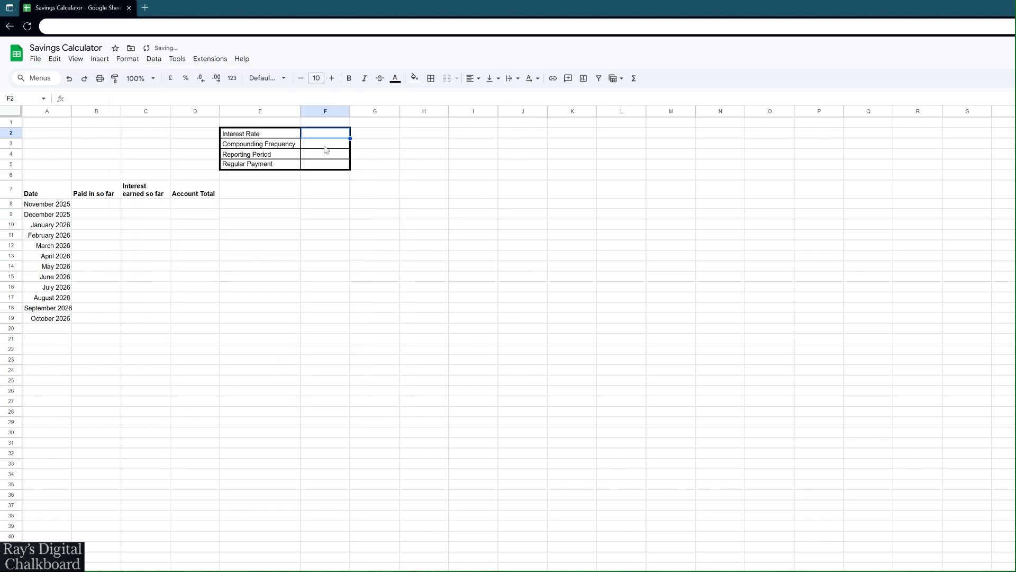
# Step: Format the Regular Payment value cell F5 as currency and enter 250 in it
pyautogui.click(128, 59)
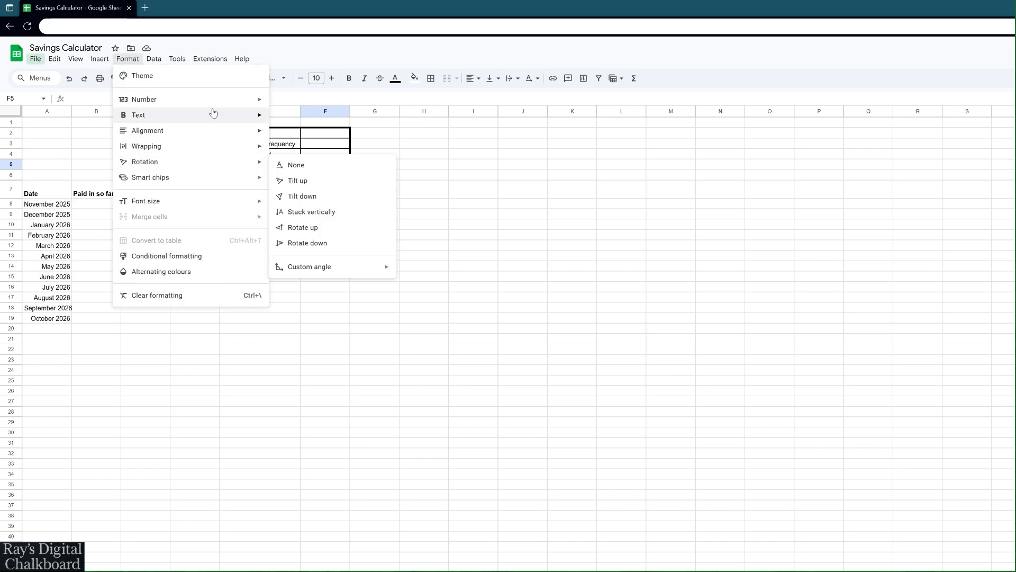
pyautogui.moveTo(228, 103)
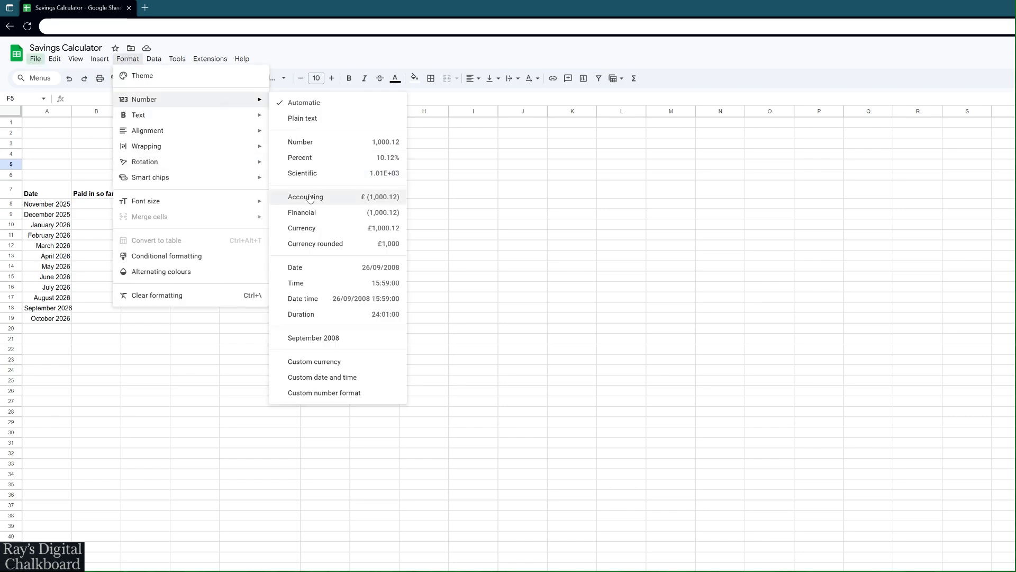
pyautogui.click(317, 228)
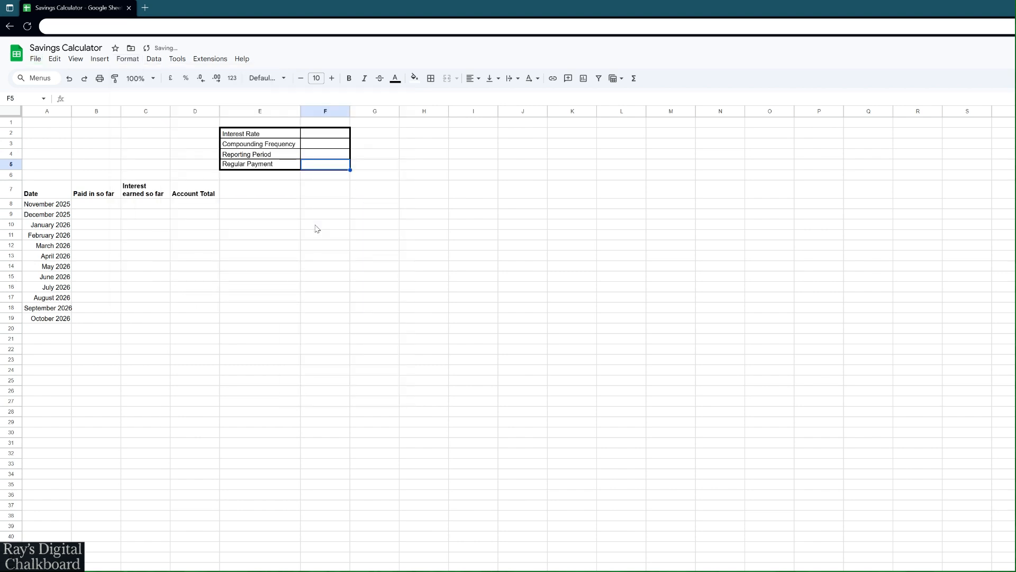
pyautogui.write('250')
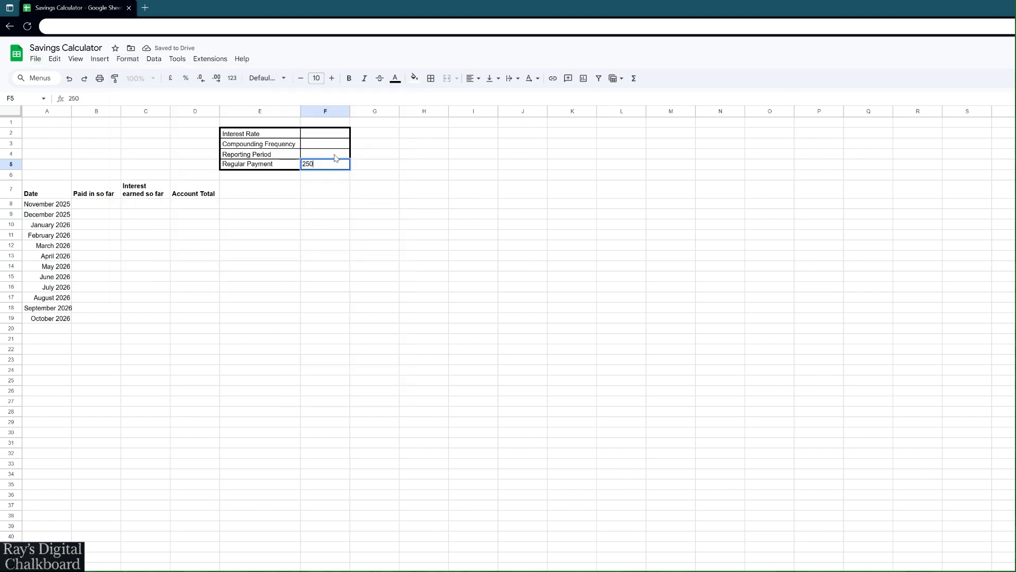
# Step: Enter 365 as the Compounding Frequency in F3 and the formula =1/12 as the Reporting Period in F4
pyautogui.click(335, 148)
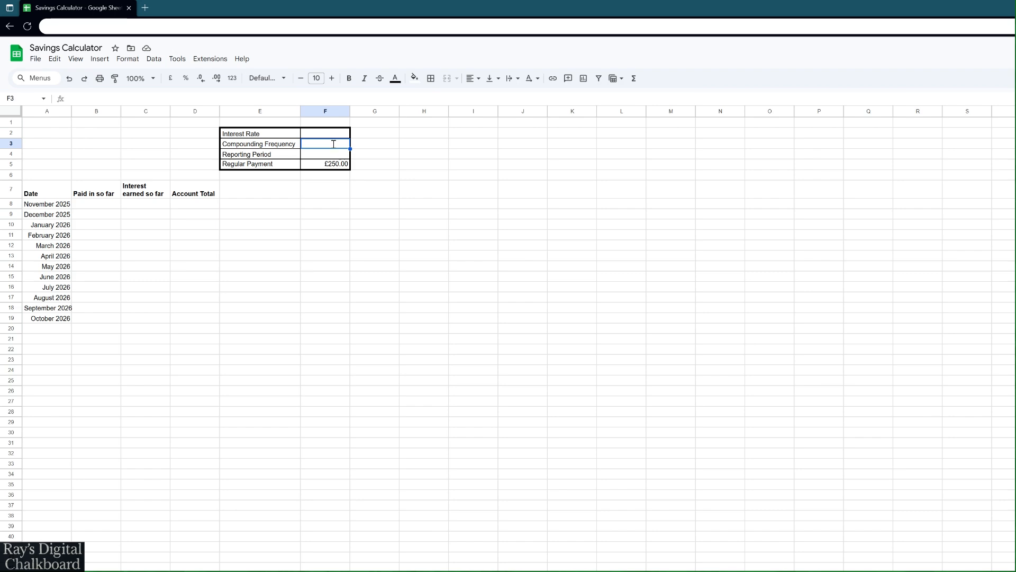
pyautogui.write('365')
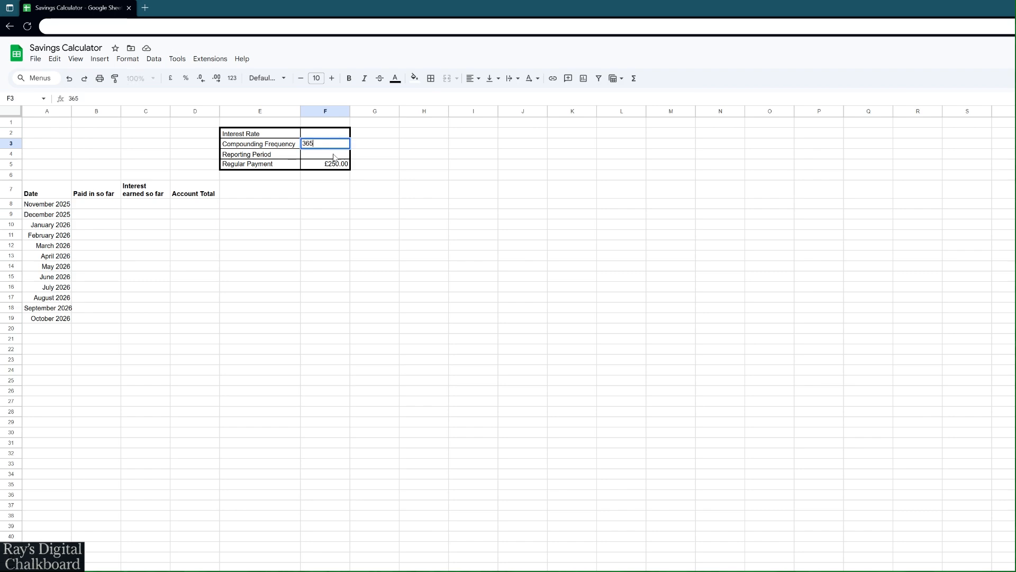
pyautogui.click(334, 157)
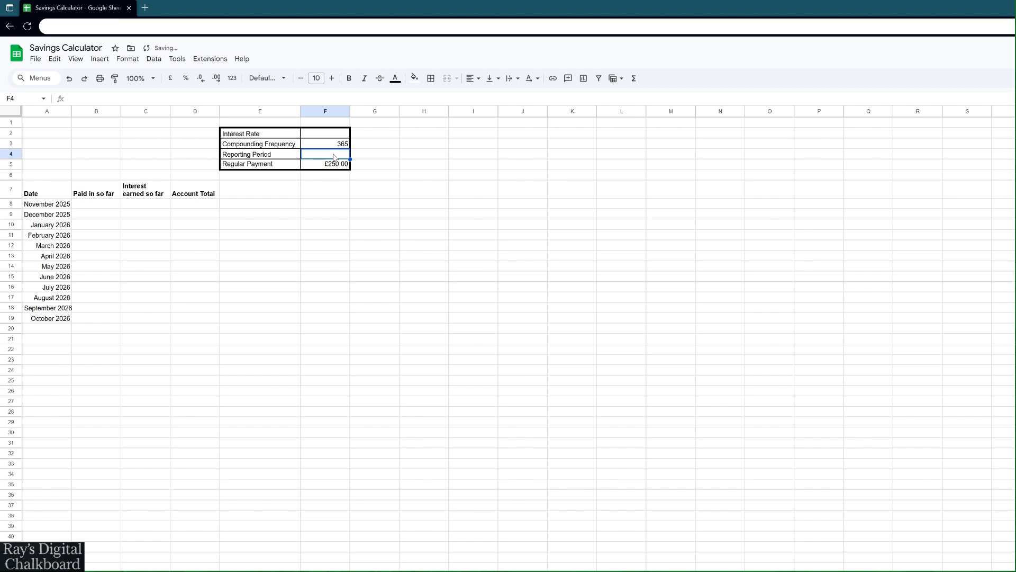
pyautogui.write('=1/1')
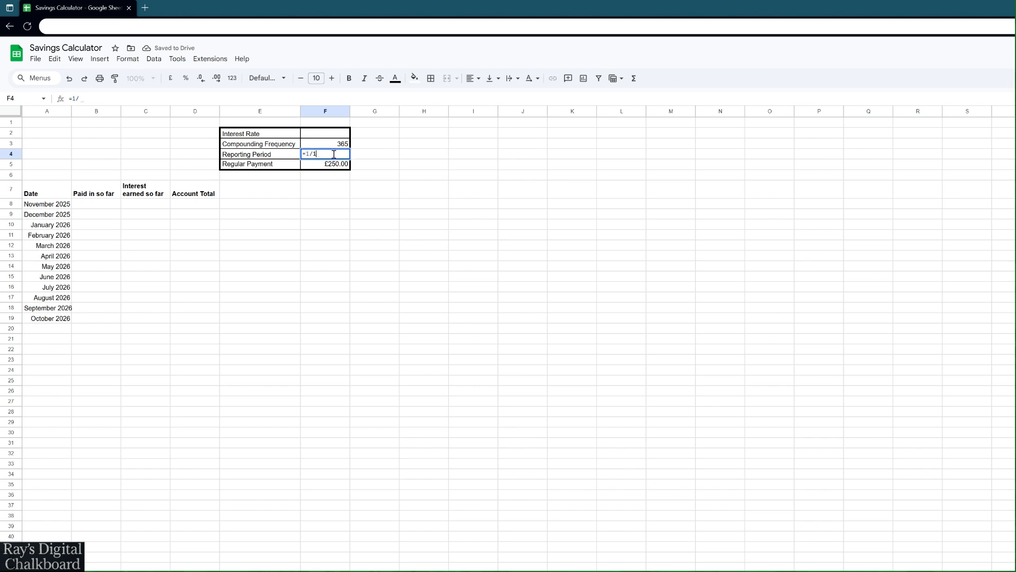
pyautogui.write('2')
pyautogui.press('Return')
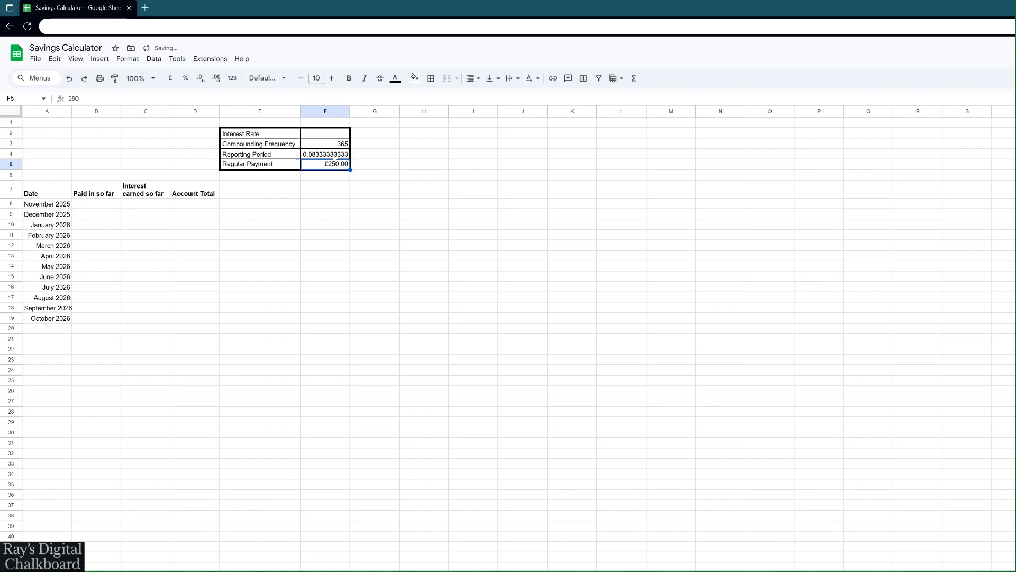
# Step: Enter 5% as the Interest Rate in cell F2
pyautogui.click(331, 137)
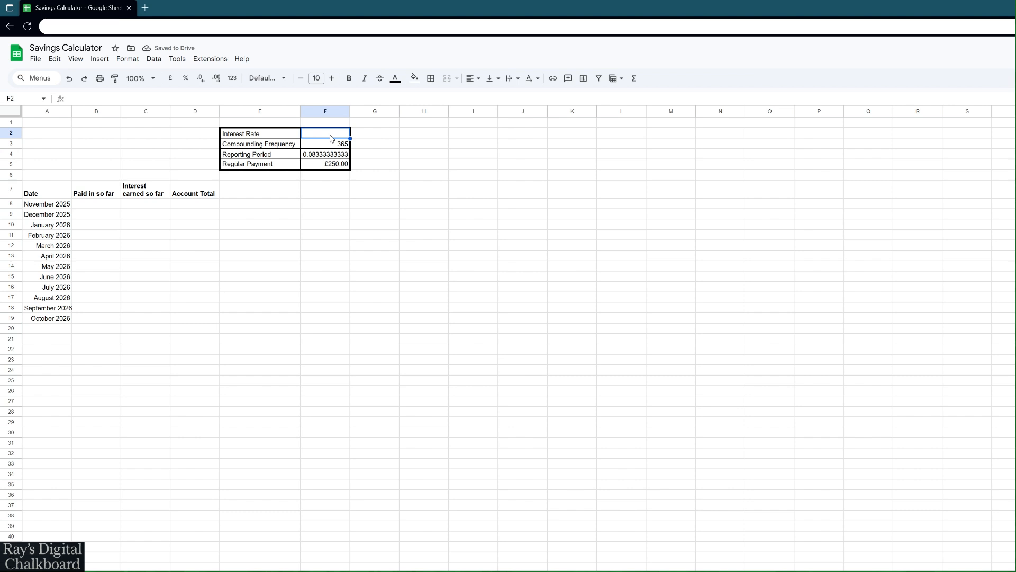
pyautogui.write('5%')
pyautogui.click(398, 154)
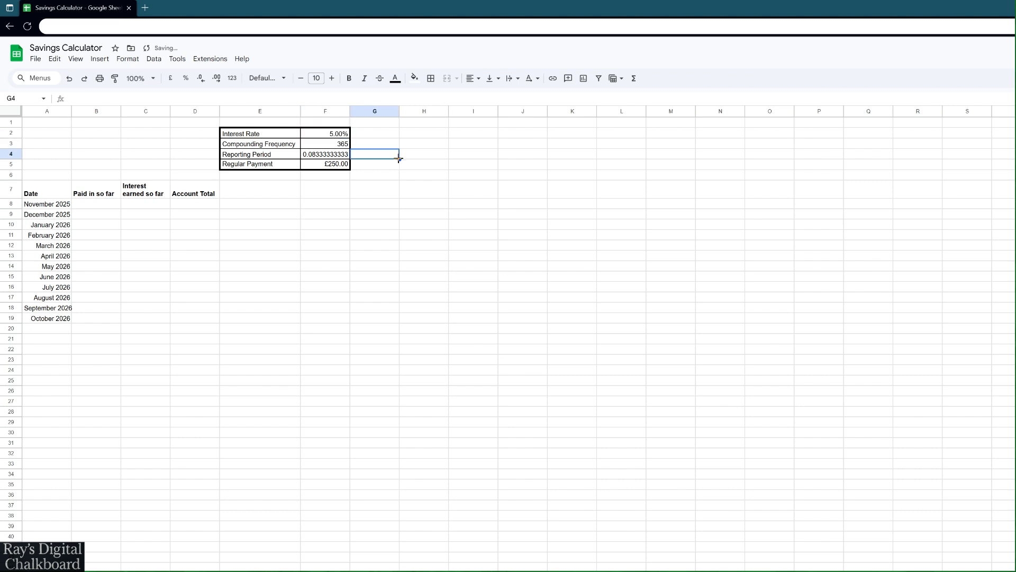
# Step: Format columns B to D as currency from row 8 down, excluding rows 1 to 7
pyautogui.click(192, 111)
pyautogui.keyDown('shift'); pyautogui.click(99, 111); pyautogui.keyUp('shift')
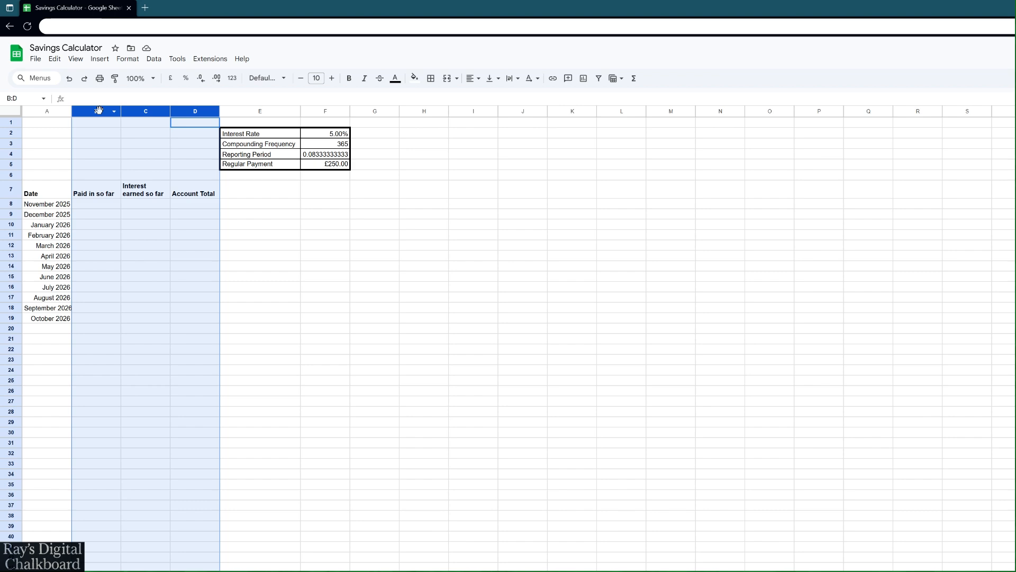
pyautogui.moveTo(98, 122); pyautogui.dragTo(194, 194)
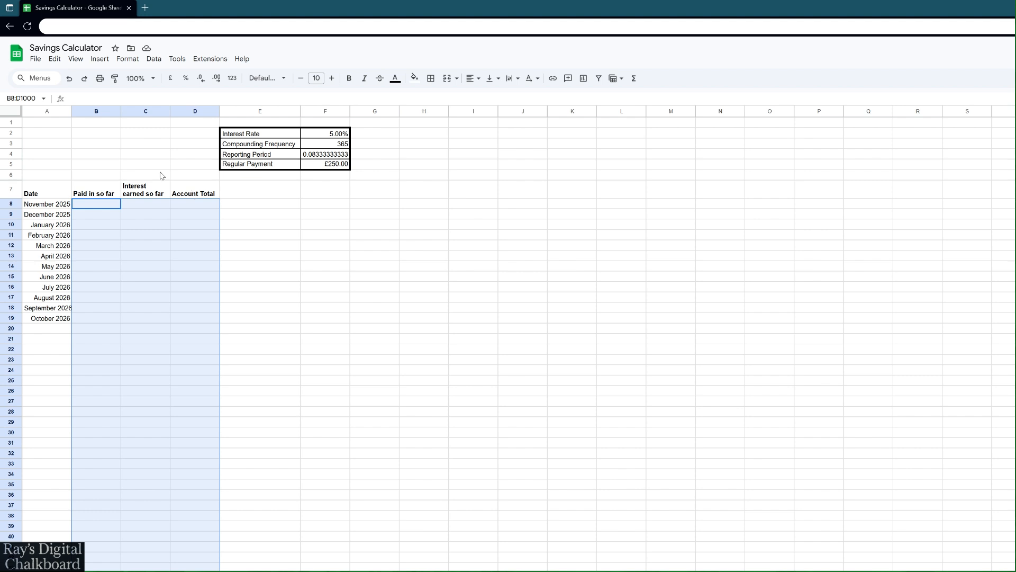
pyautogui.click(128, 59)
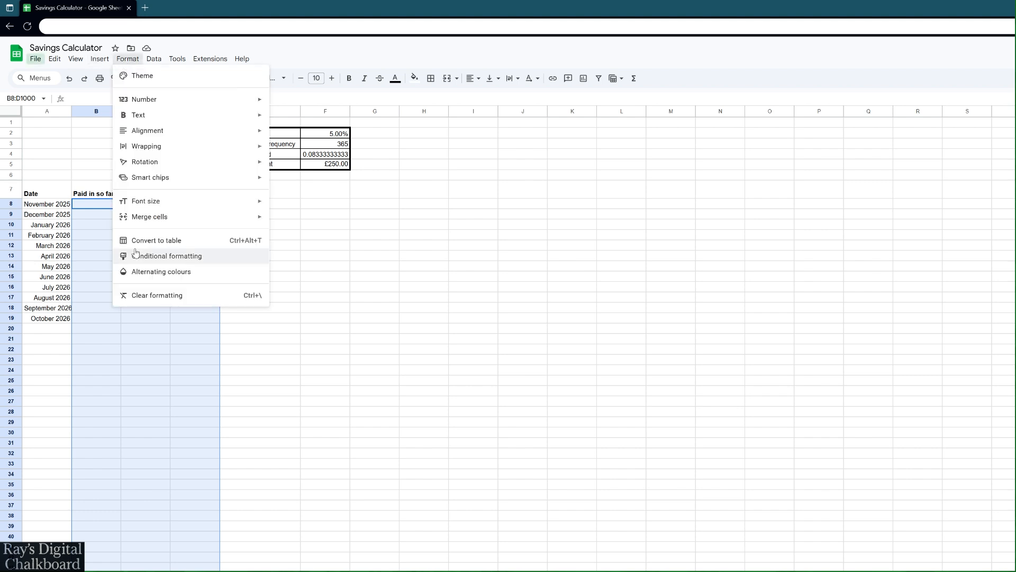
pyautogui.moveTo(246, 101)
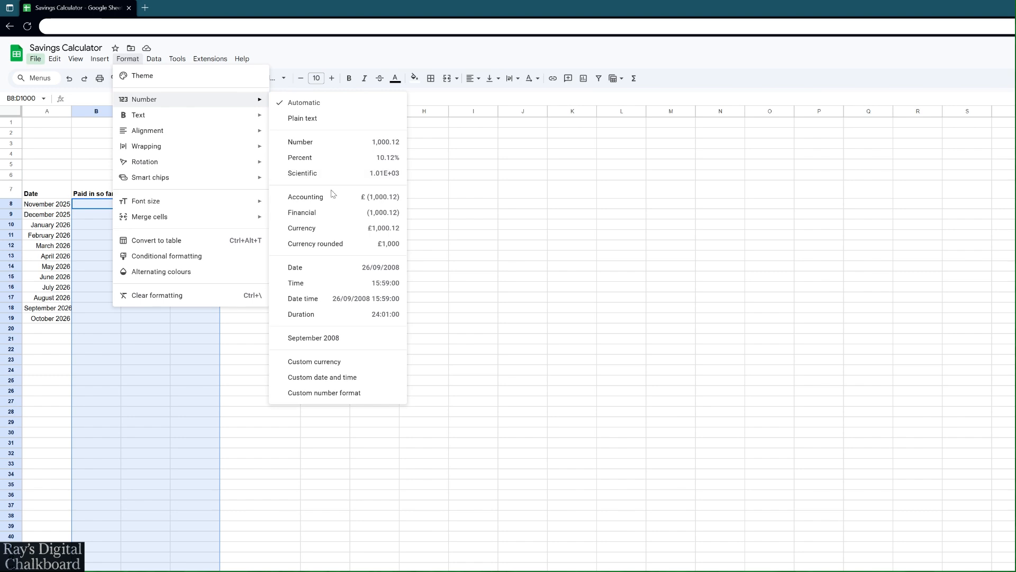
pyautogui.click(335, 228)
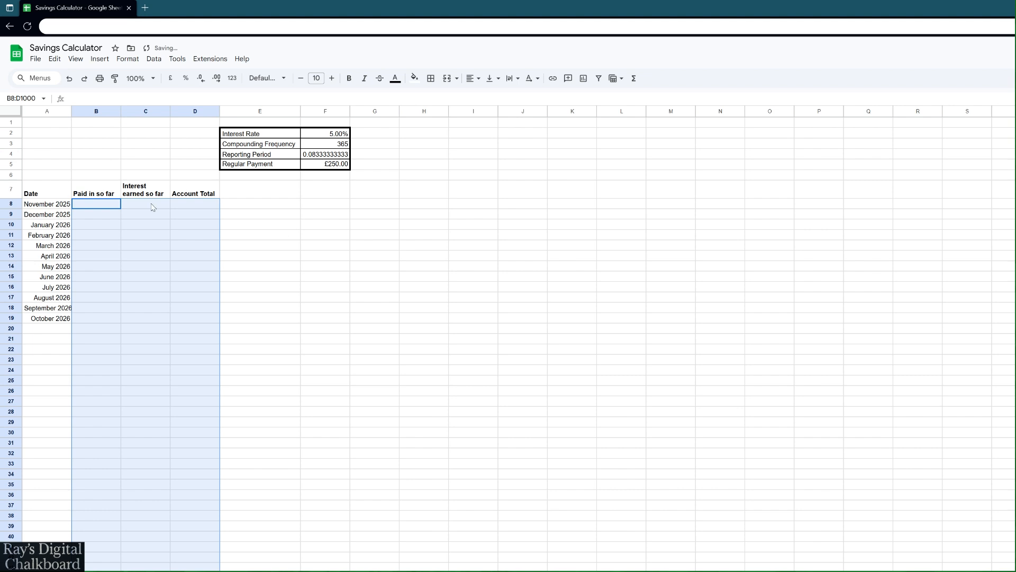
# Step: Enter 100 as the first paid-in amount in B8 and the formula =B8+F5 in B9
pyautogui.click(110, 207)
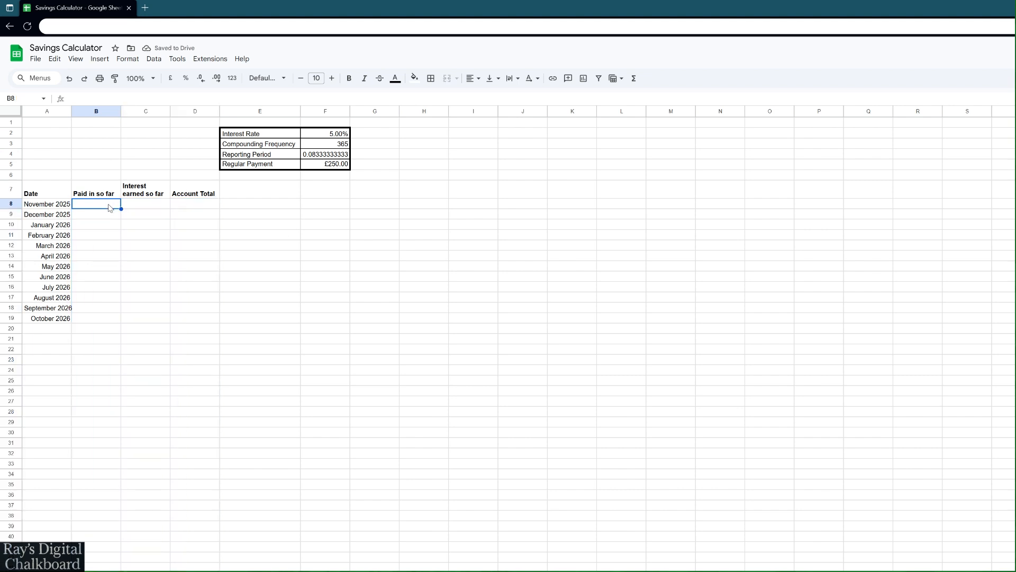
pyautogui.write('100')
pyautogui.click(105, 218)
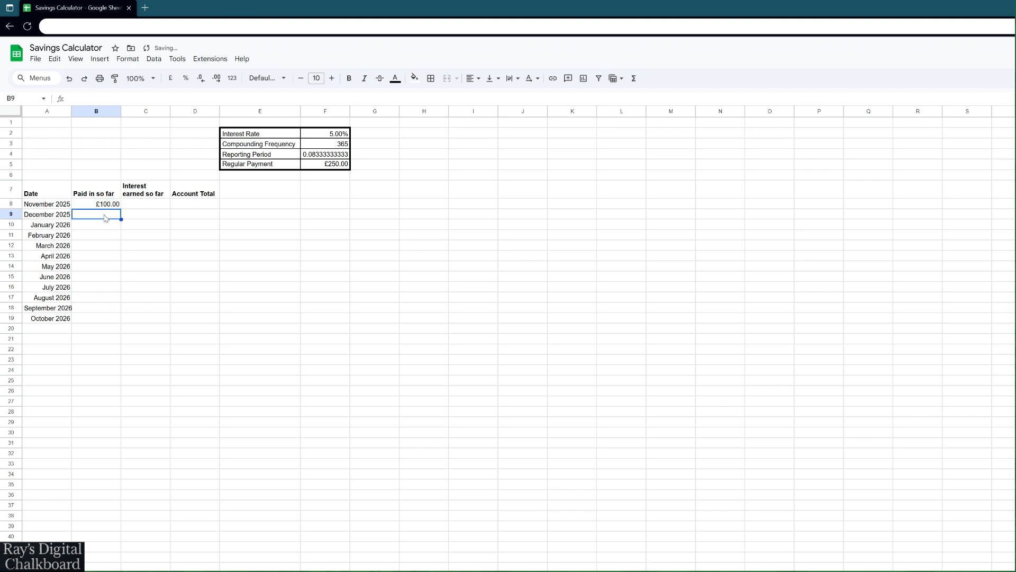
pyautogui.write('=')
pyautogui.click(106, 207)
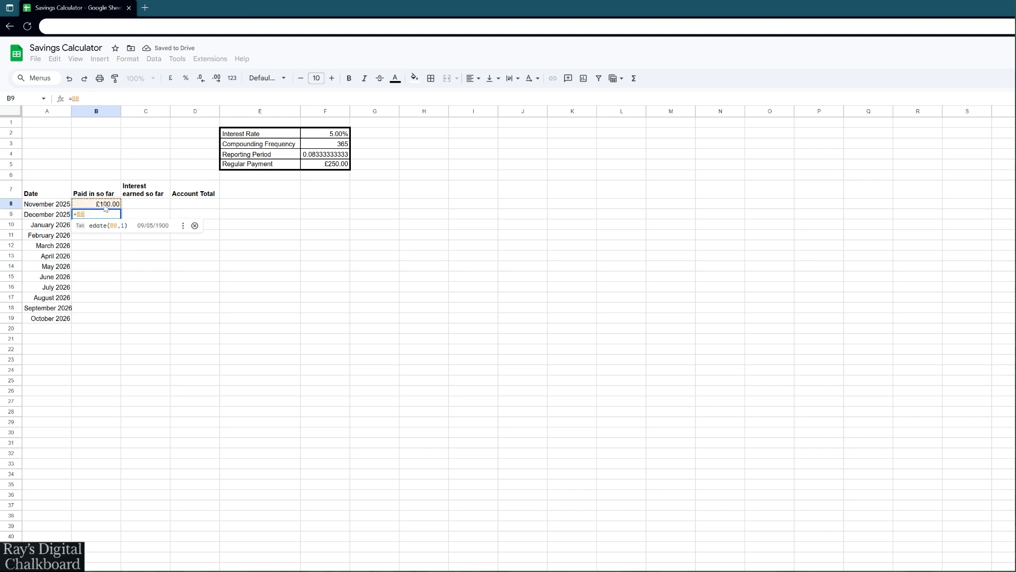
pyautogui.write('+')
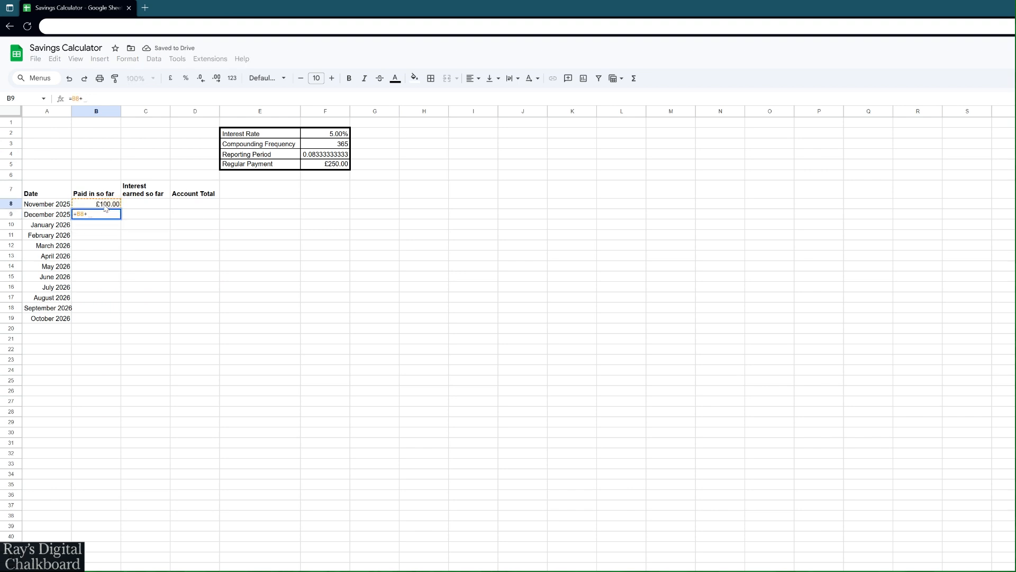
pyautogui.click(345, 165)
pyautogui.press('Return')
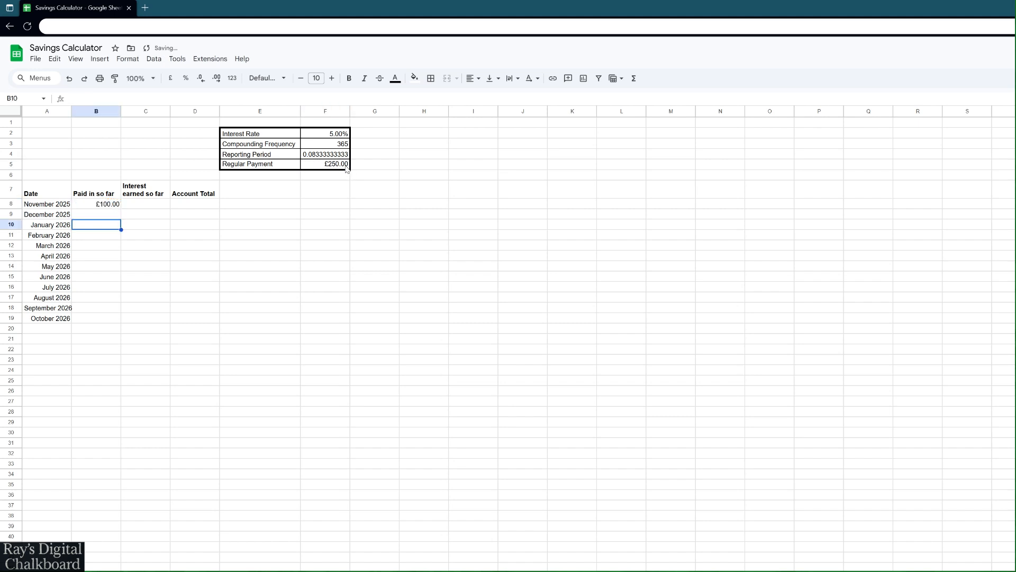
# Step: Copy the B9 formula down to B10 and open the copied formula to check its cell references
pyautogui.click(102, 217)
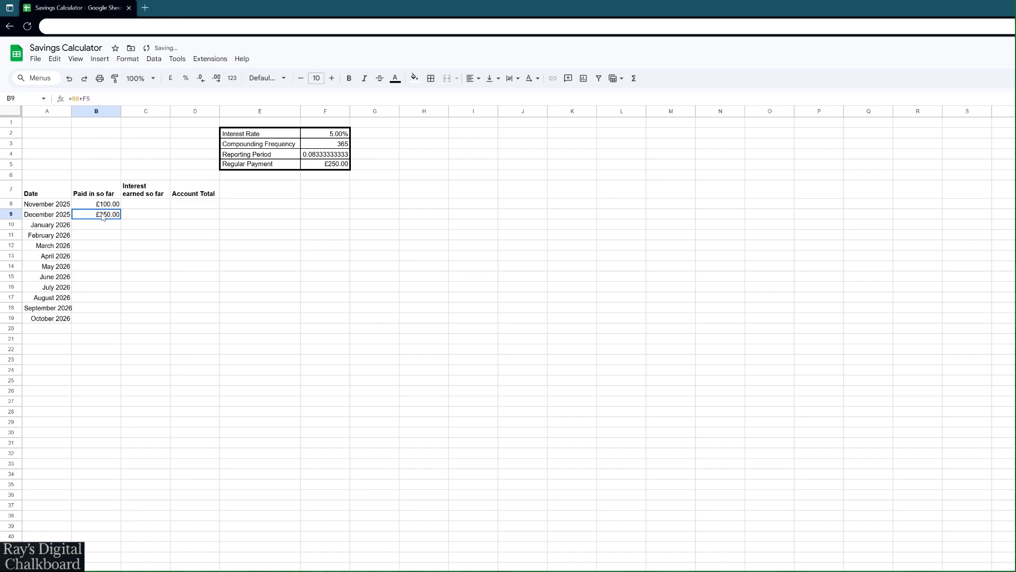
pyautogui.moveTo(121, 219); pyautogui.dragTo(121, 229)
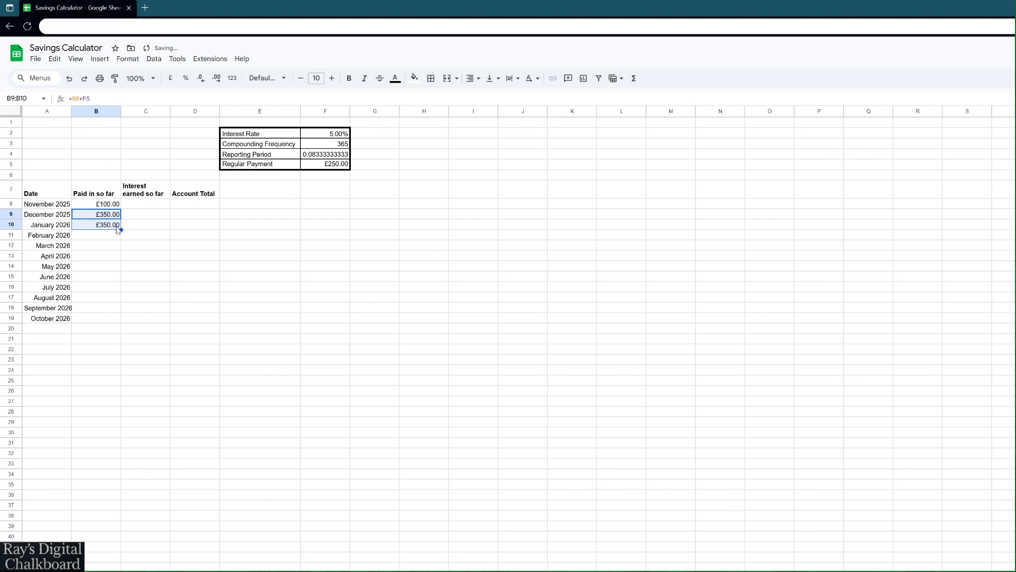
pyautogui.click(117, 230)
pyautogui.doubleClick(117, 230)
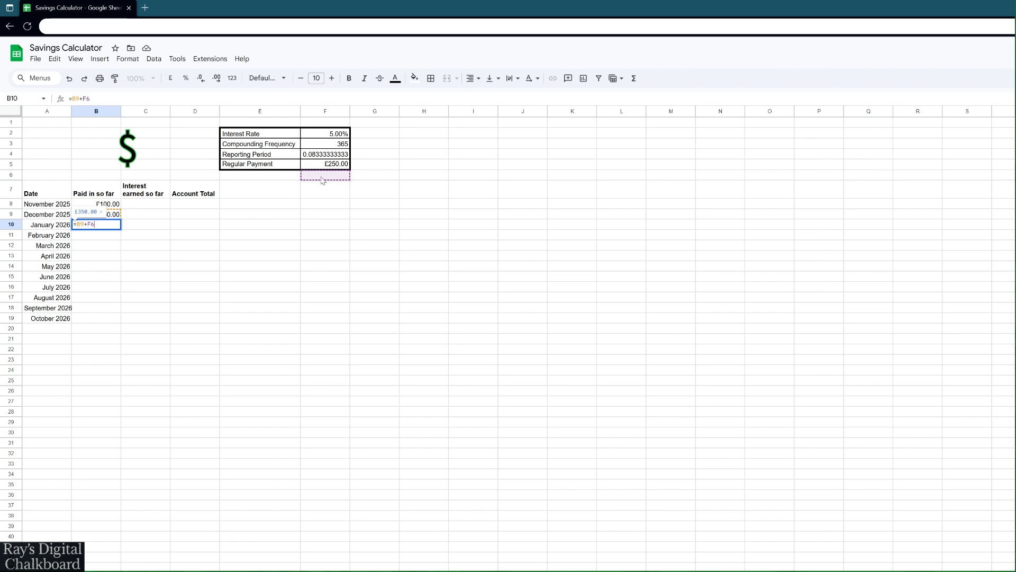
# Step: Make the Regular Payment reference in B9 absolute so the formula reads =B8+$F$5
pyautogui.press('Return')
pyautogui.click(92, 220)
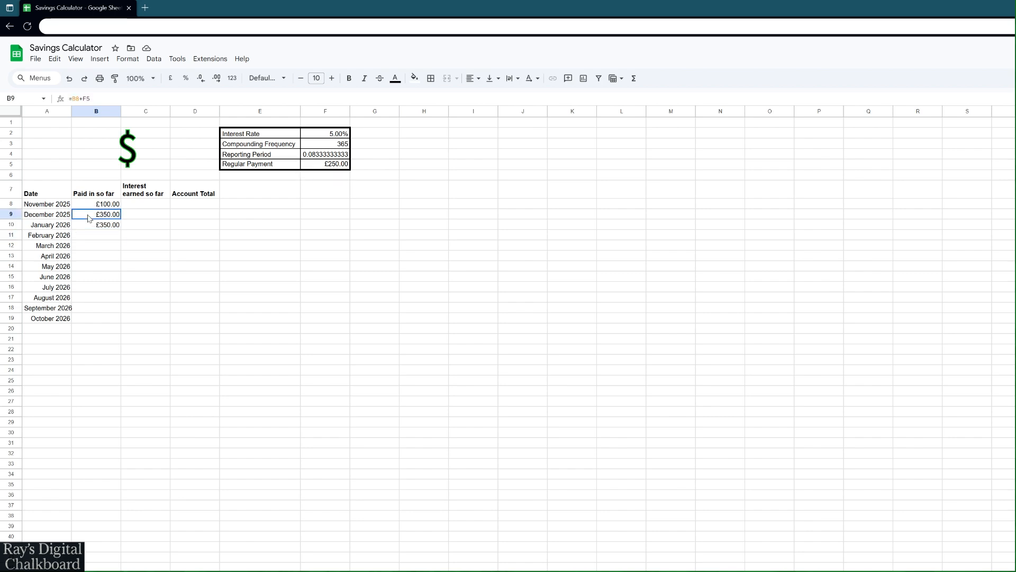
pyautogui.click(84, 98)
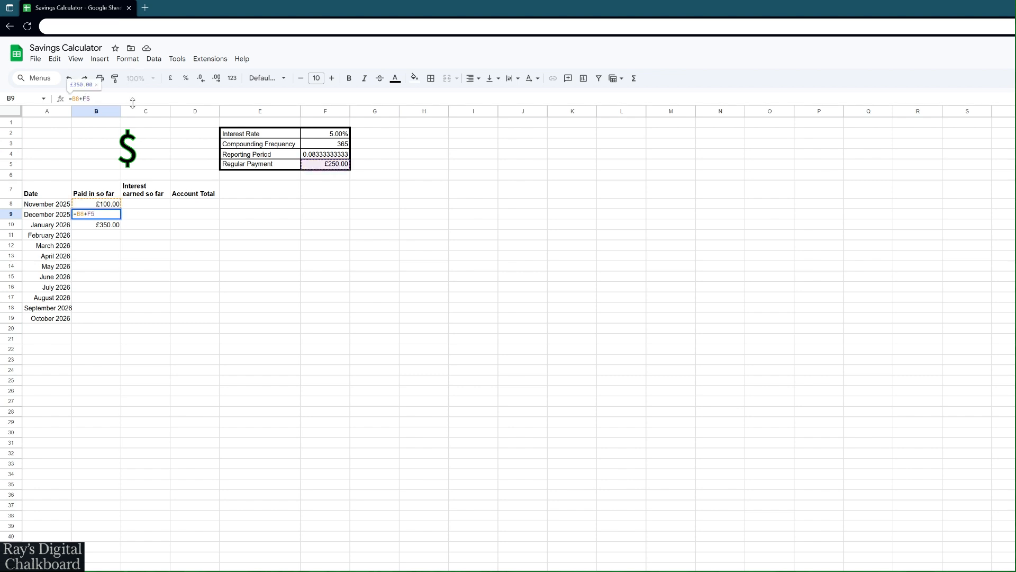
pyautogui.write('$')
pyautogui.press('Right')
pyautogui.write('$')
pyautogui.press('Return')
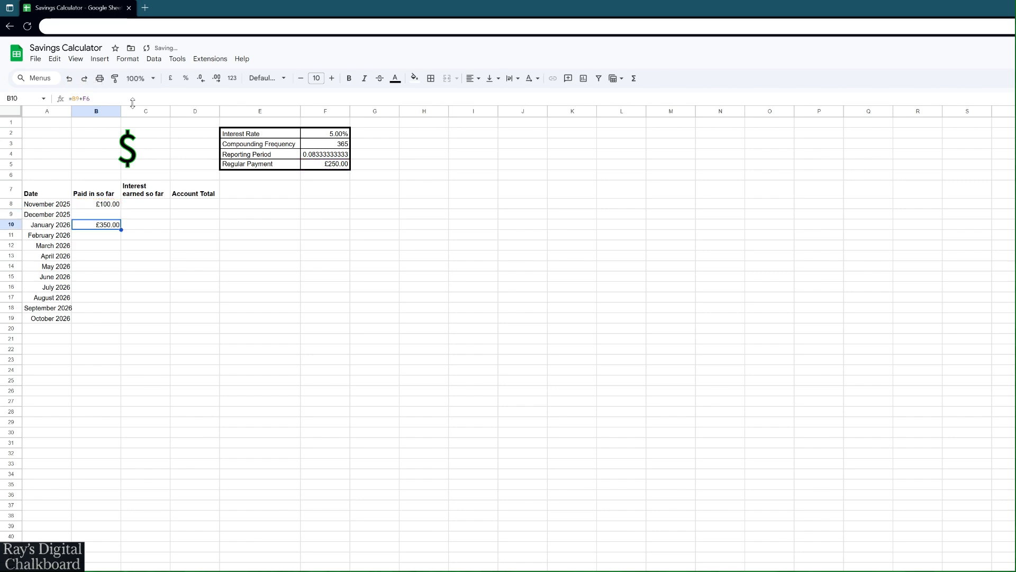
# Step: Fill the B9 formula down the Paid in so far column through B19, checking the copied references in B10
pyautogui.click(117, 215)
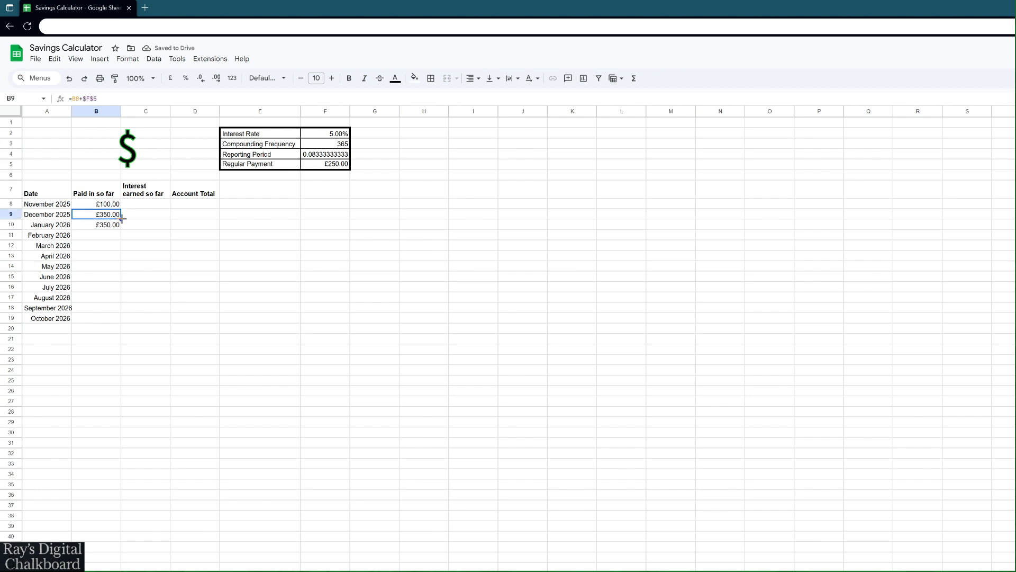
pyautogui.moveTo(121, 218); pyautogui.dragTo(119, 229)
pyautogui.click(114, 226)
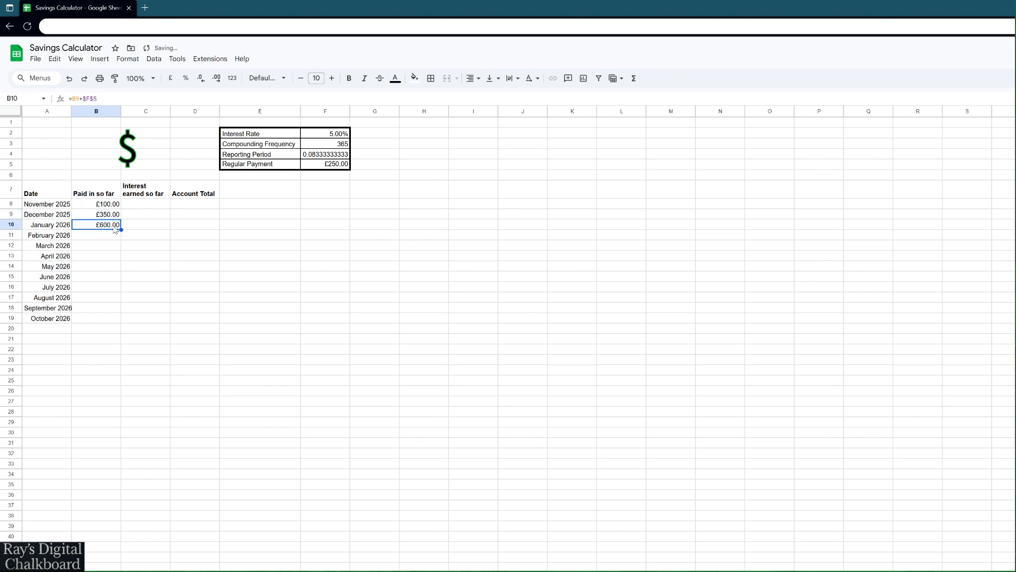
pyautogui.doubleClick(114, 225)
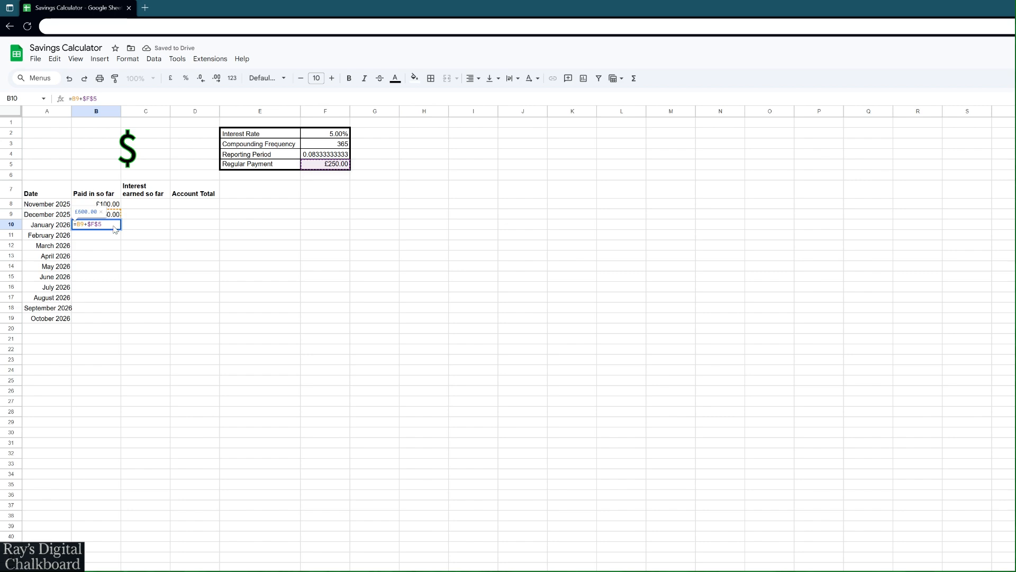
pyautogui.press('Return')
pyautogui.click(114, 225)
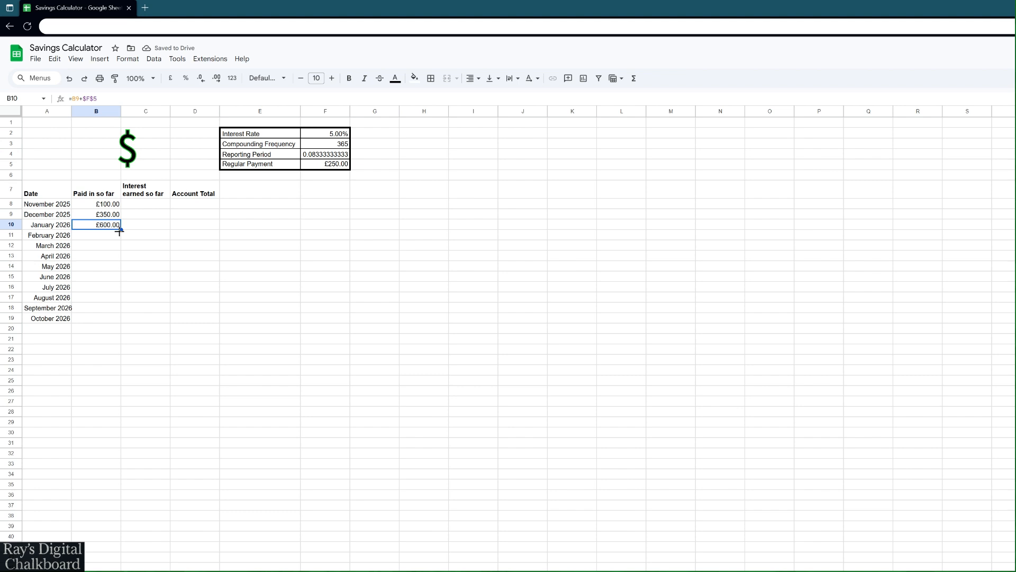
pyautogui.moveTo(121, 229); pyautogui.dragTo(103, 322)
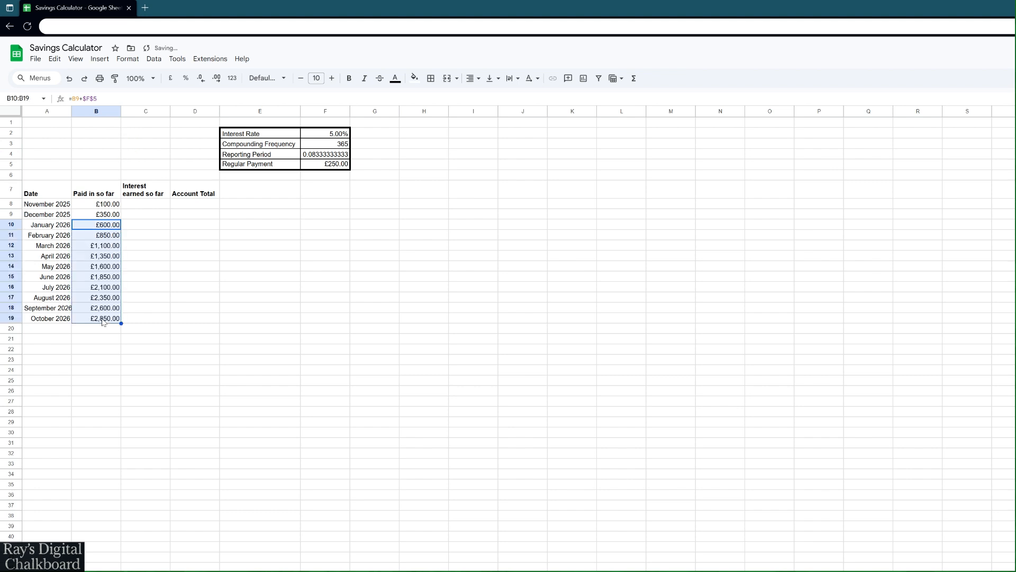
# Step: Begin the compound-interest formula in Account Total cell D8 with =B8*(1+(F2/F3))
pyautogui.click(162, 206)
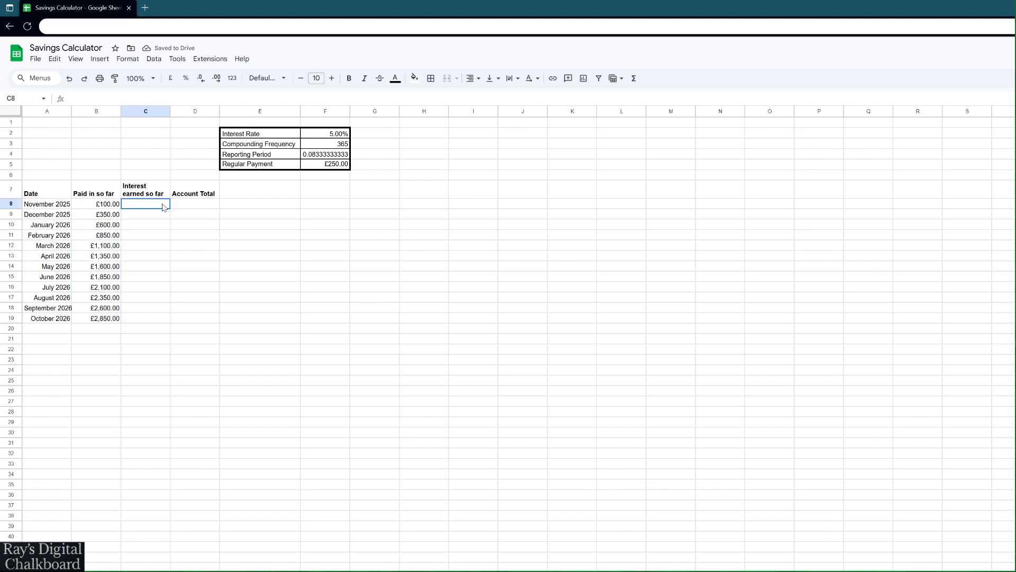
pyautogui.click(182, 208)
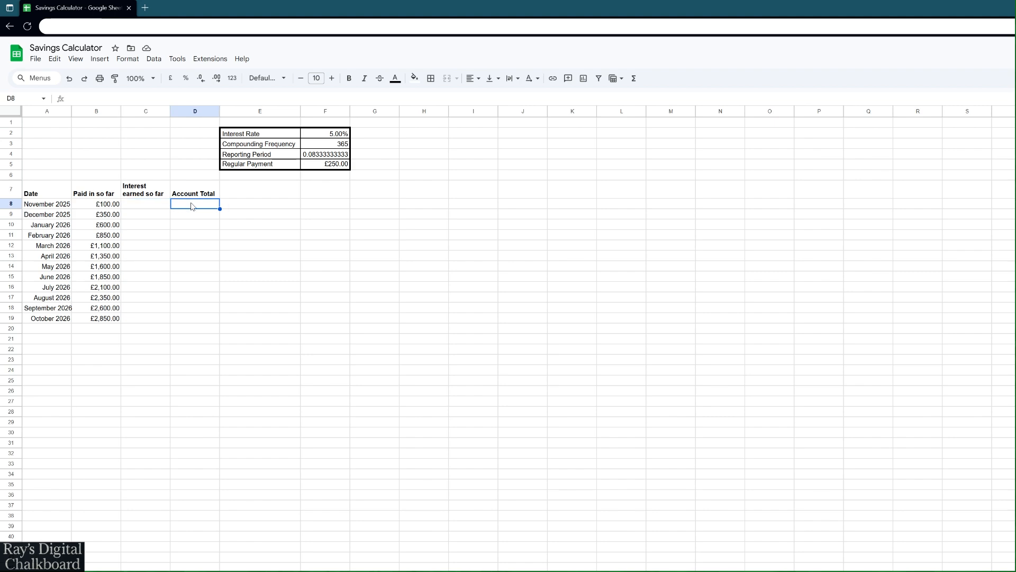
pyautogui.write('=')
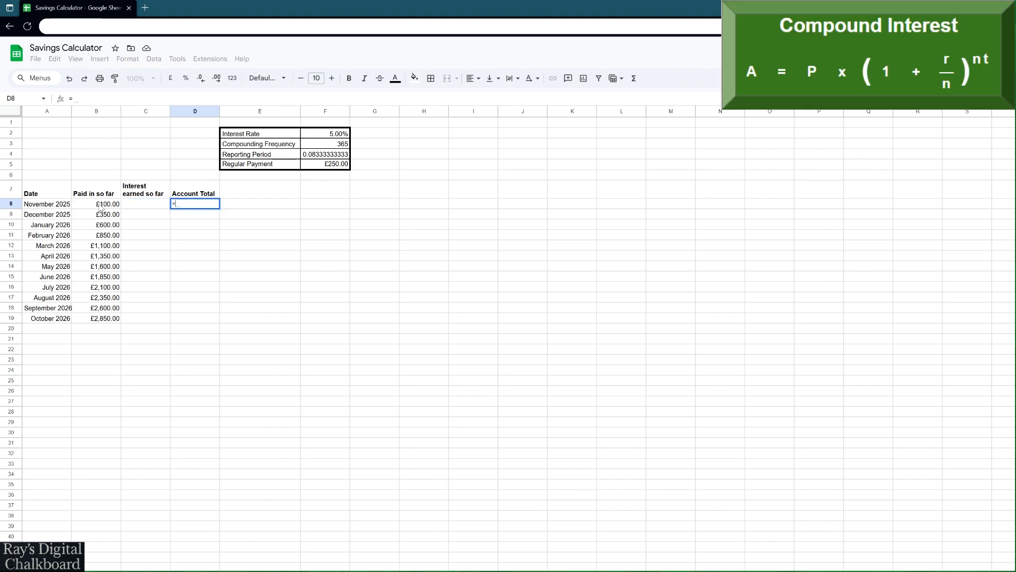
pyautogui.click(100, 208)
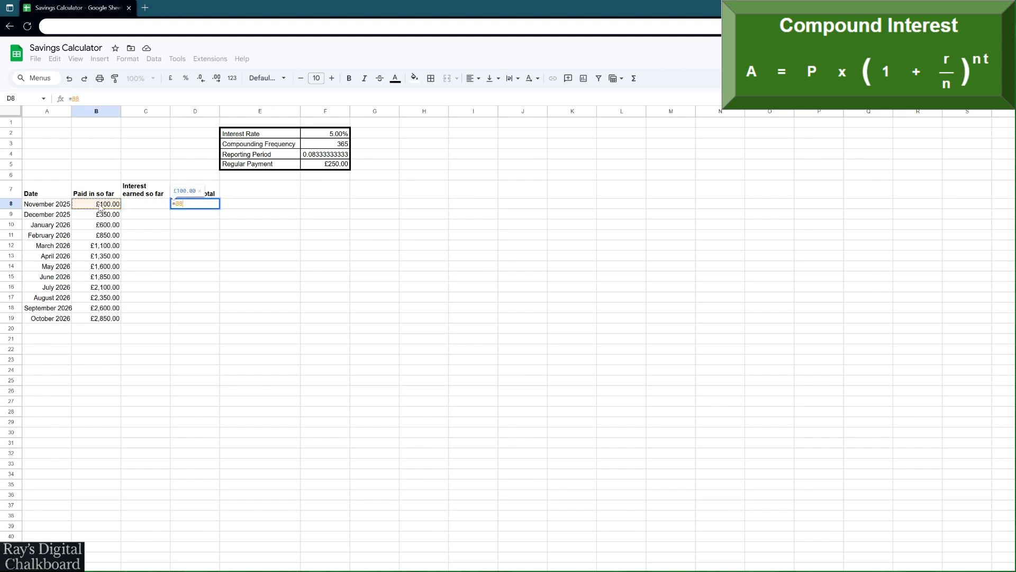
pyautogui.write('*')
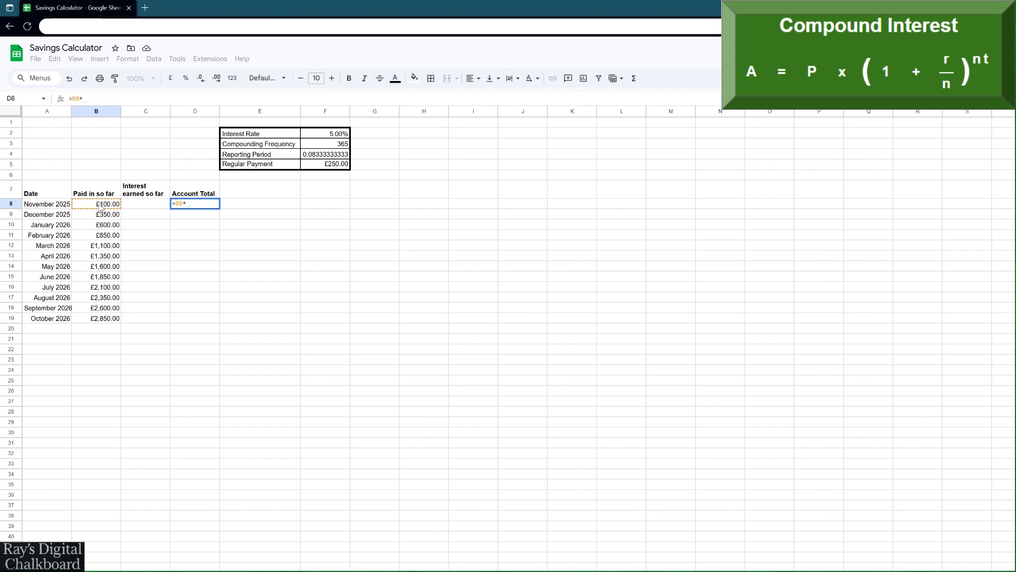
pyautogui.write('(1')
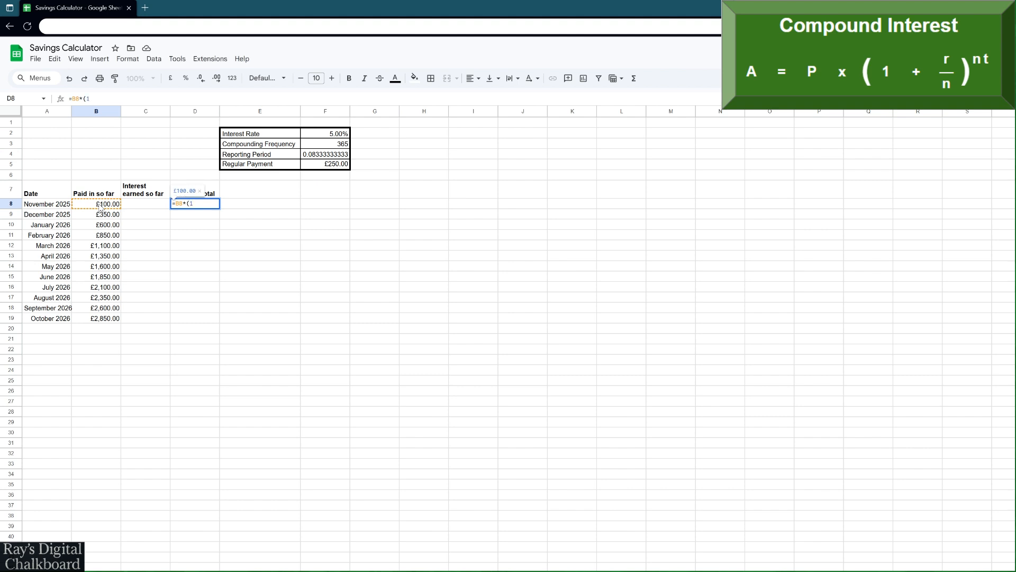
pyautogui.write('+')
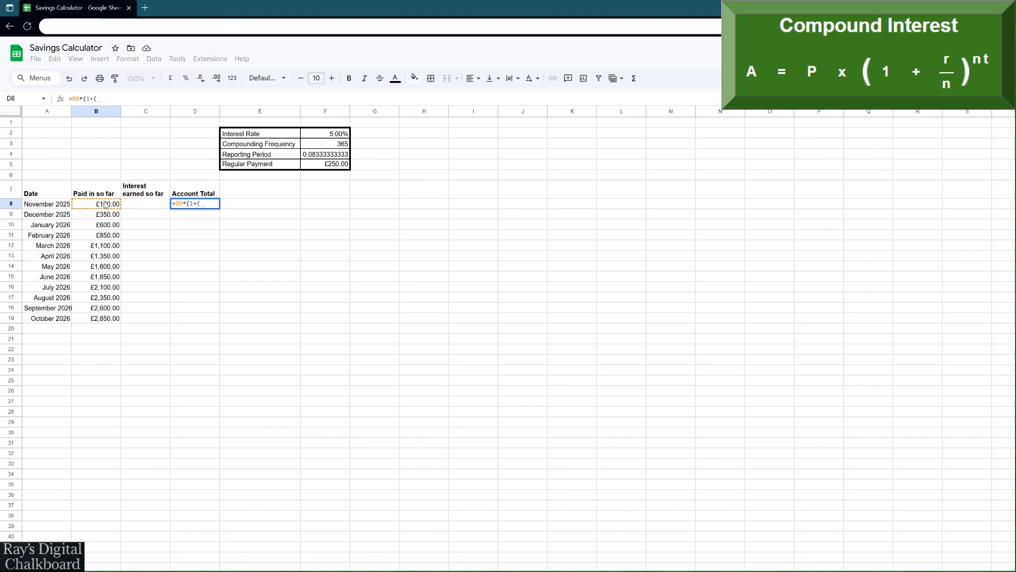
pyautogui.write('(')
pyautogui.click(333, 135)
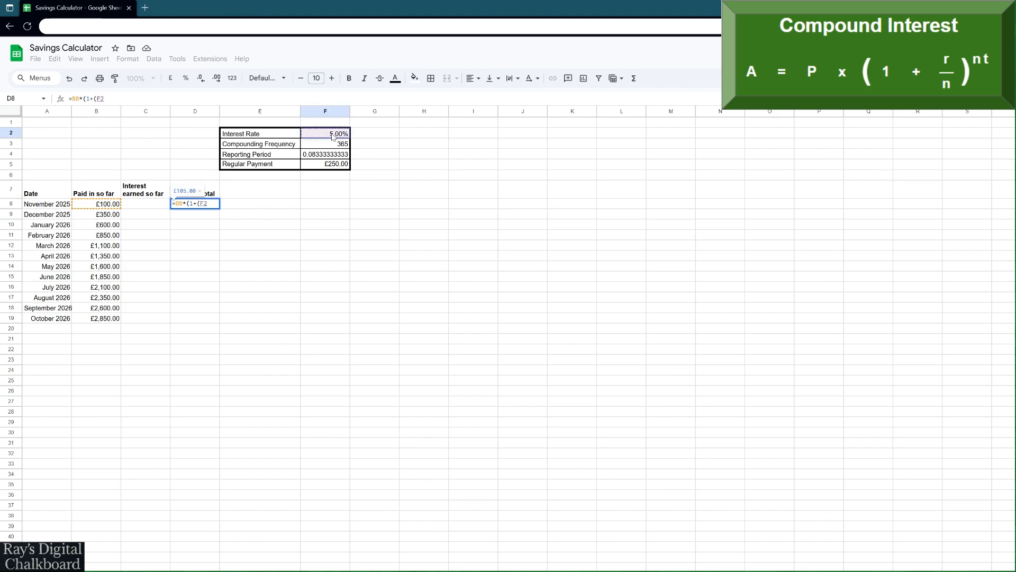
pyautogui.write('/')
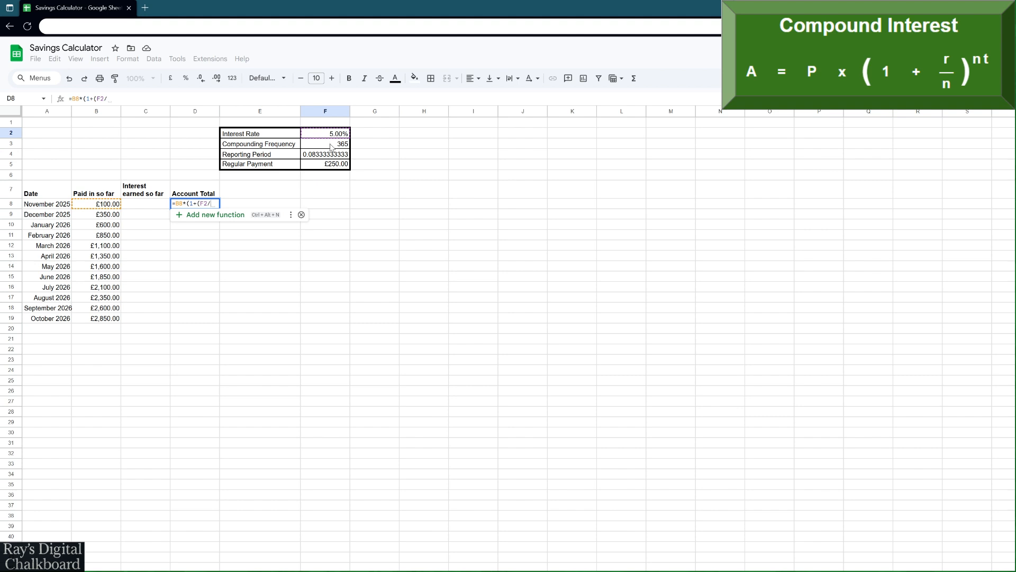
pyautogui.click(332, 147)
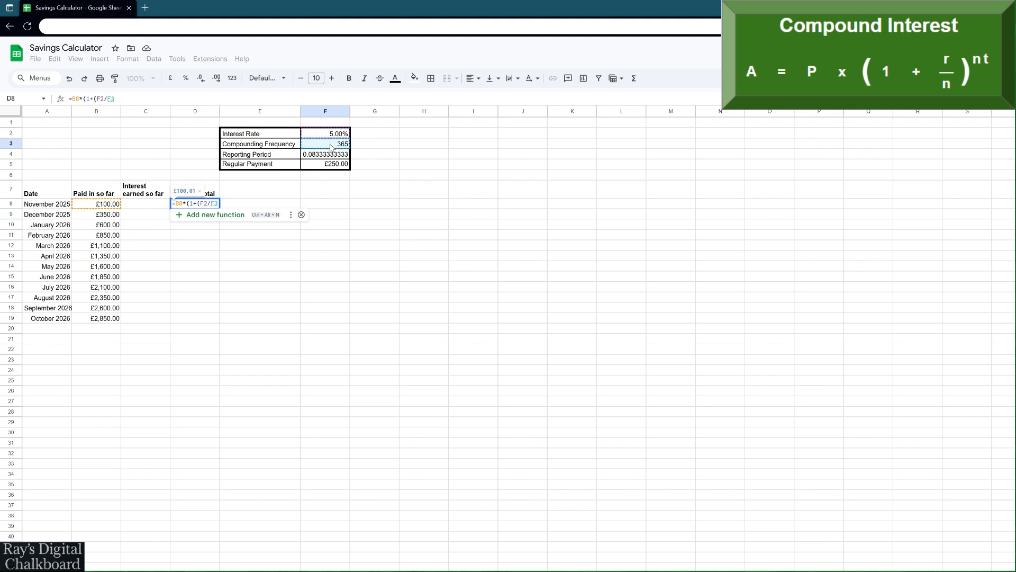
pyautogui.write('))')
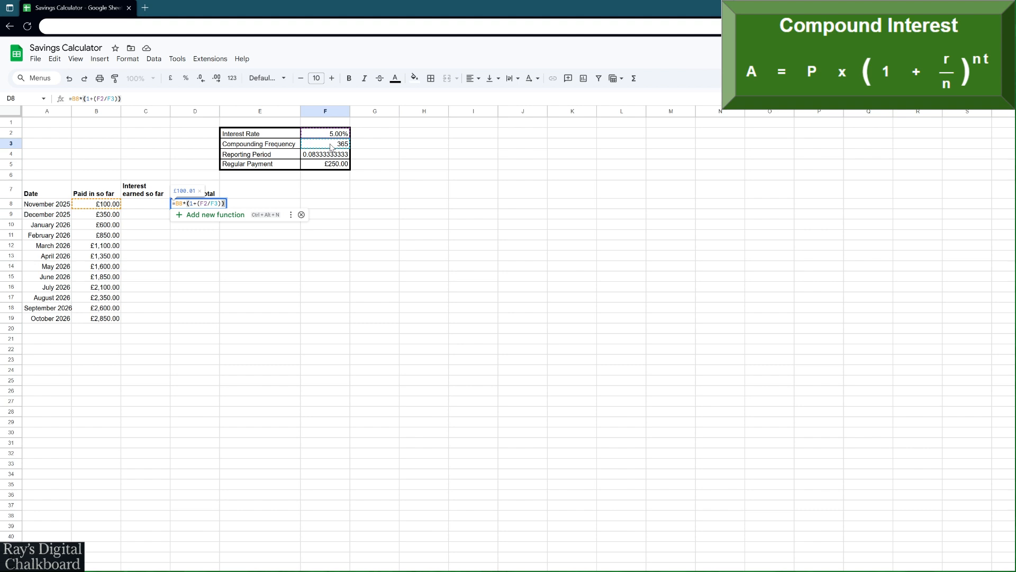
# Step: Complete the D8 formula with the exponent ^(F3*F4) and enter it
pyautogui.write('^')
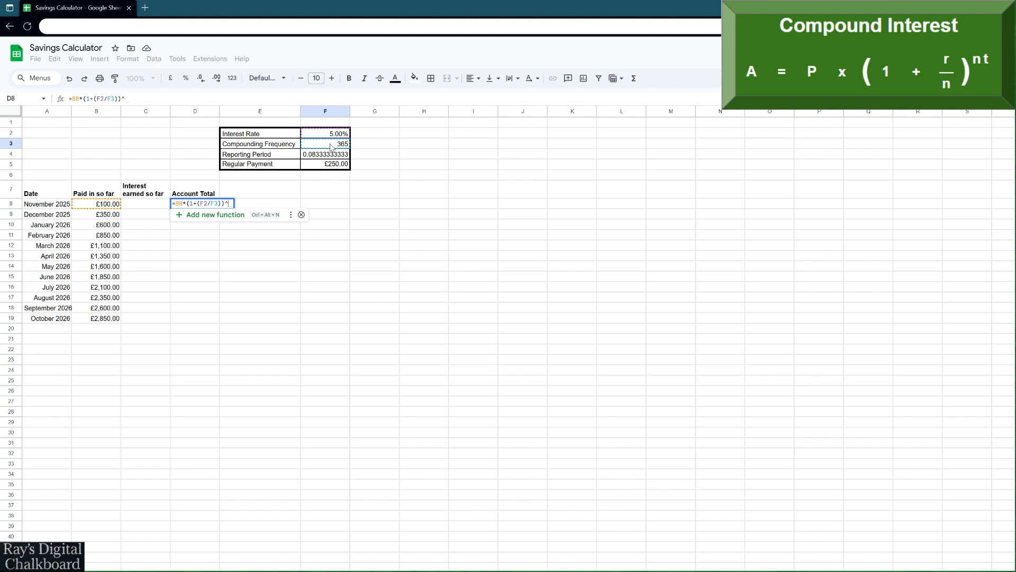
pyautogui.write('(')
pyautogui.click(334, 148)
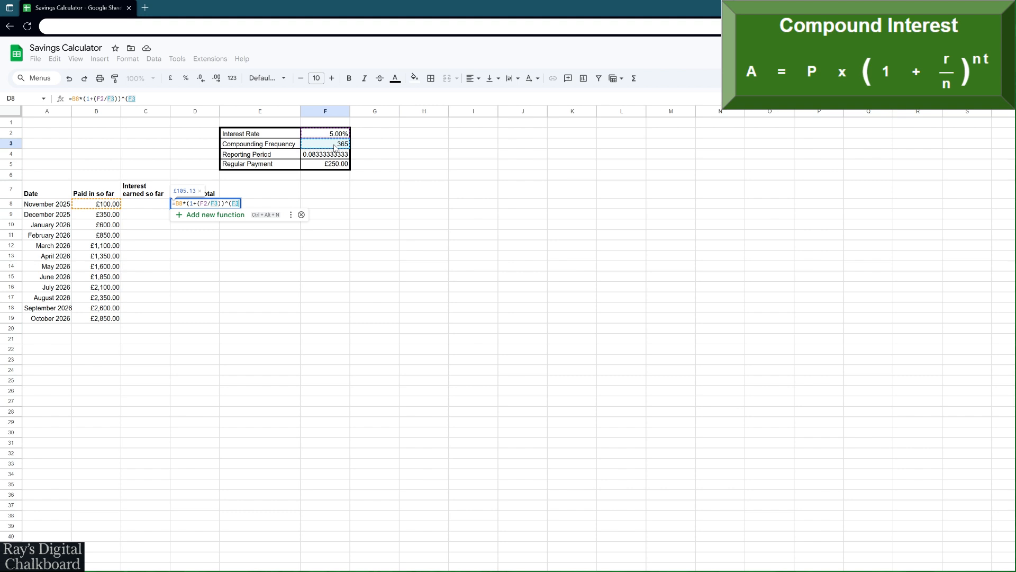
pyautogui.write('*')
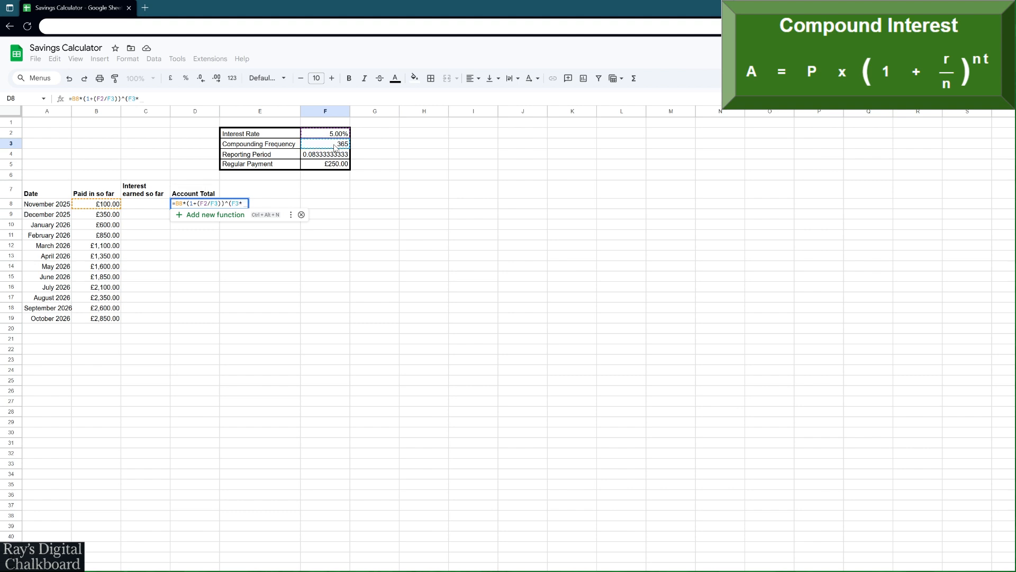
pyautogui.click(336, 155)
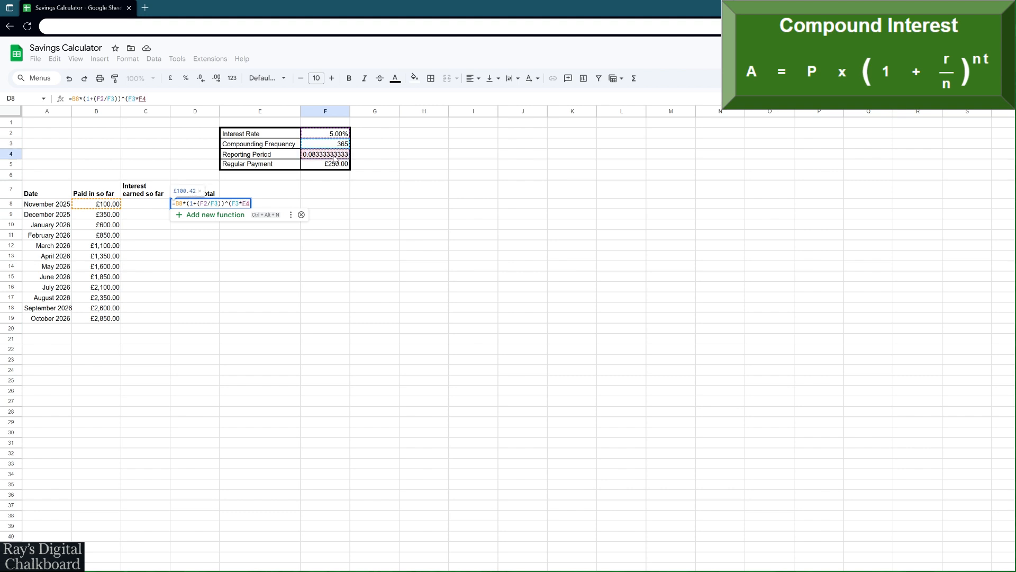
pyautogui.write(')')
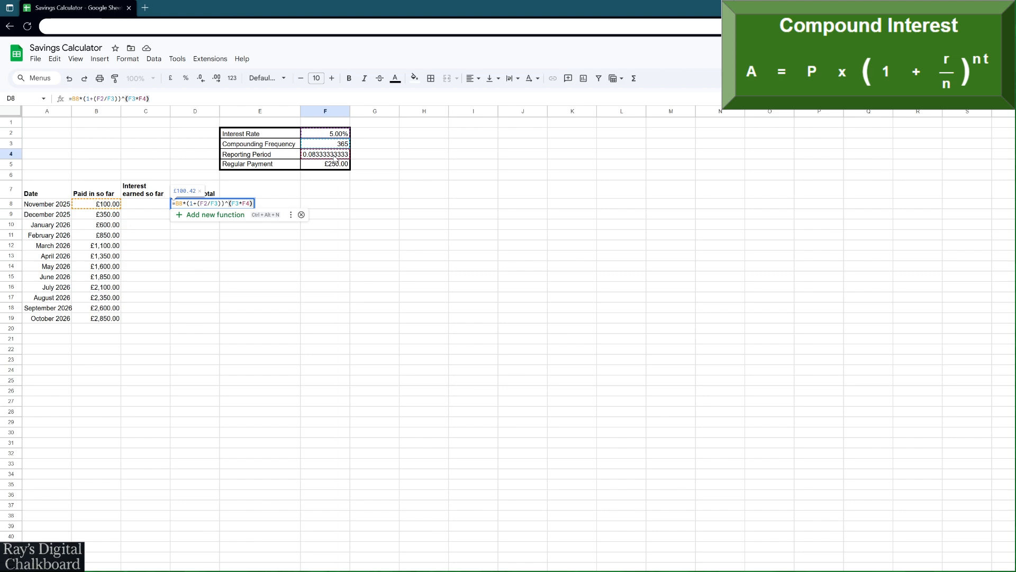
pyautogui.press('Return')
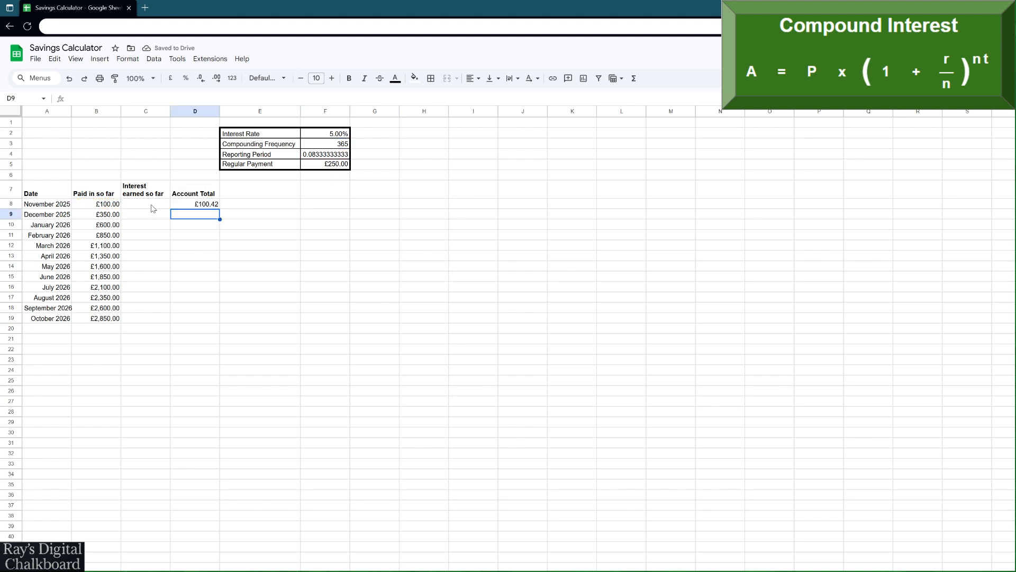
# Step: Make the interest rate and compounding frequency references inside the D8 formula's brackets absolute, as ($F$2/$F$3)
pyautogui.click(188, 206)
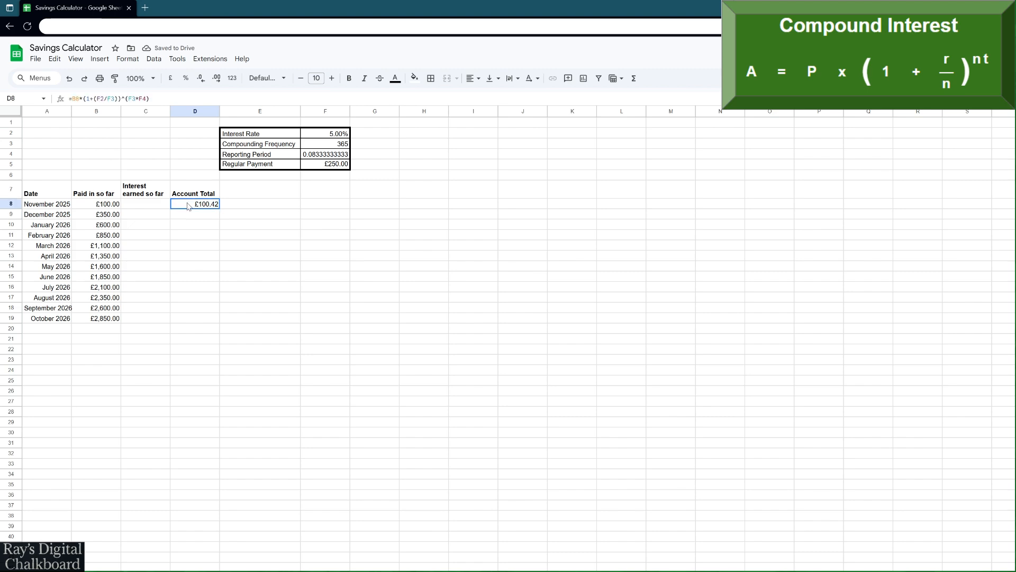
pyautogui.click(96, 99)
pyautogui.click(97, 99)
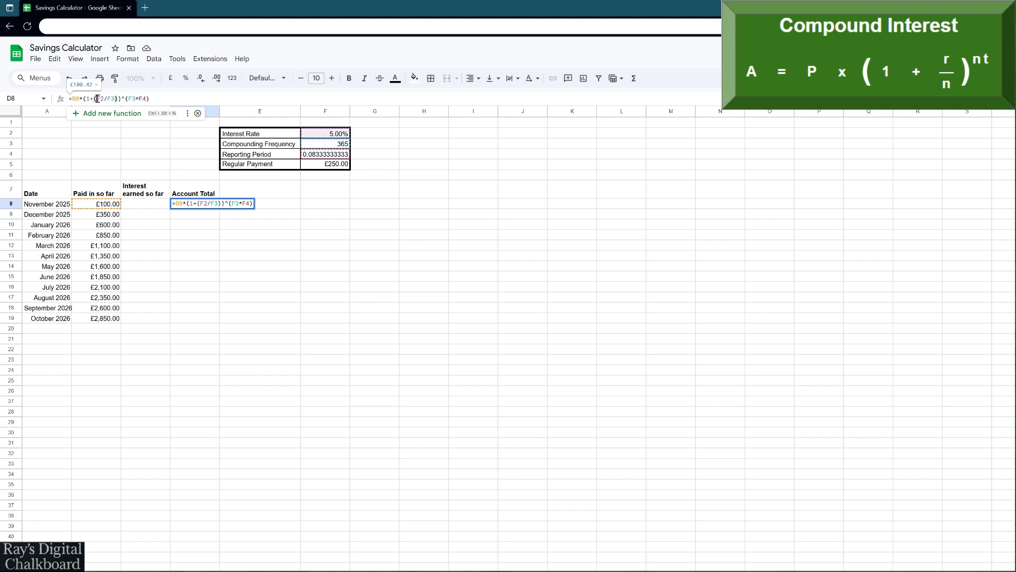
pyautogui.write('$')
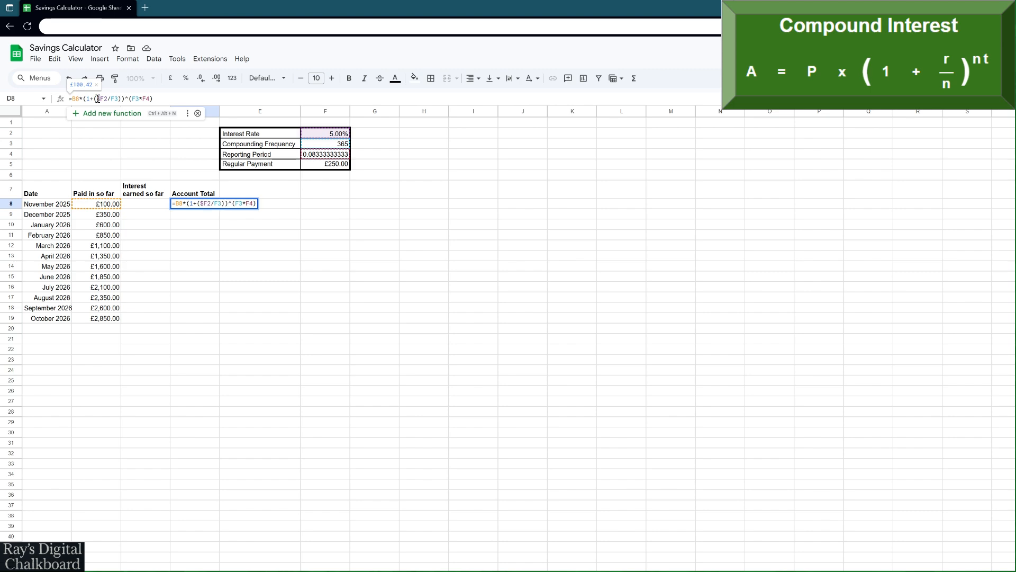
pyautogui.press('Right')
pyautogui.write('$')
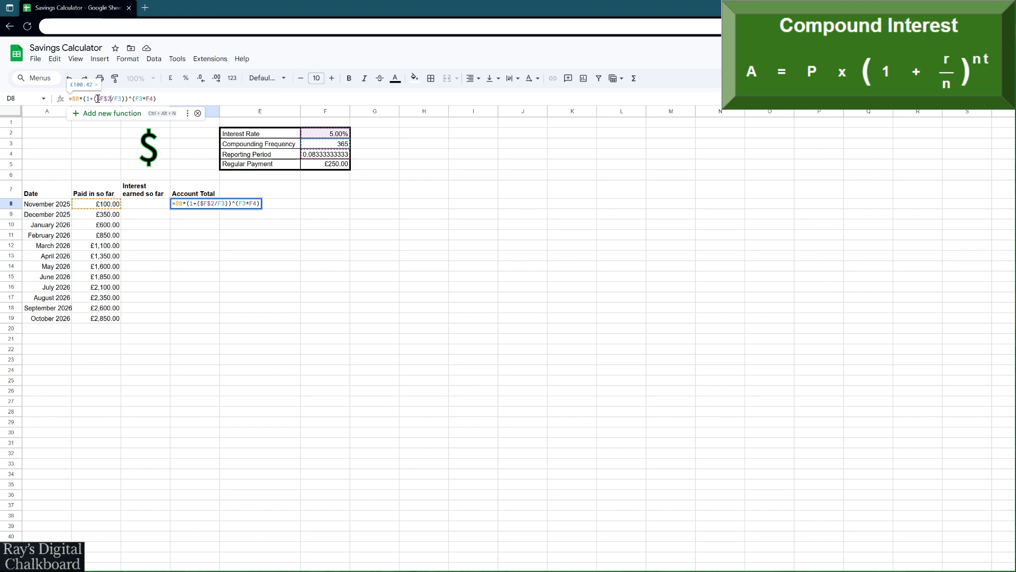
pyautogui.press('Right')
pyautogui.press('Right')
pyautogui.write('$')
pyautogui.press('Right')
pyautogui.write('$F')
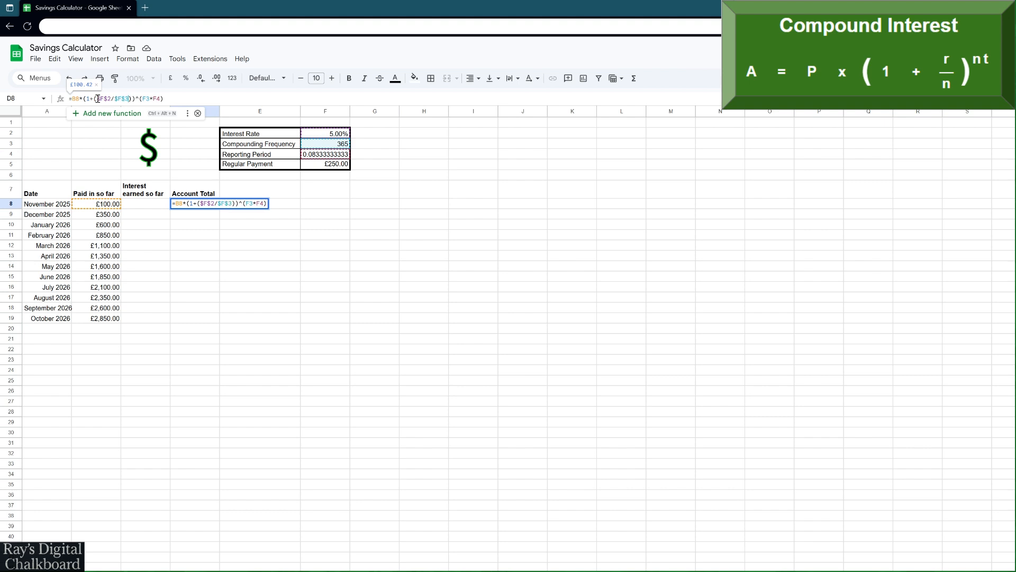
# Step: Make the exponent references in the D8 formula absolute, as ^($F$3*$F$4), and enter the formula
pyautogui.write('$')
pyautogui.press('Right')
pyautogui.write('$')
pyautogui.press('Right')
pyautogui.press('Right')
pyautogui.write('$')
pyautogui.press('Right')
pyautogui.write('$')
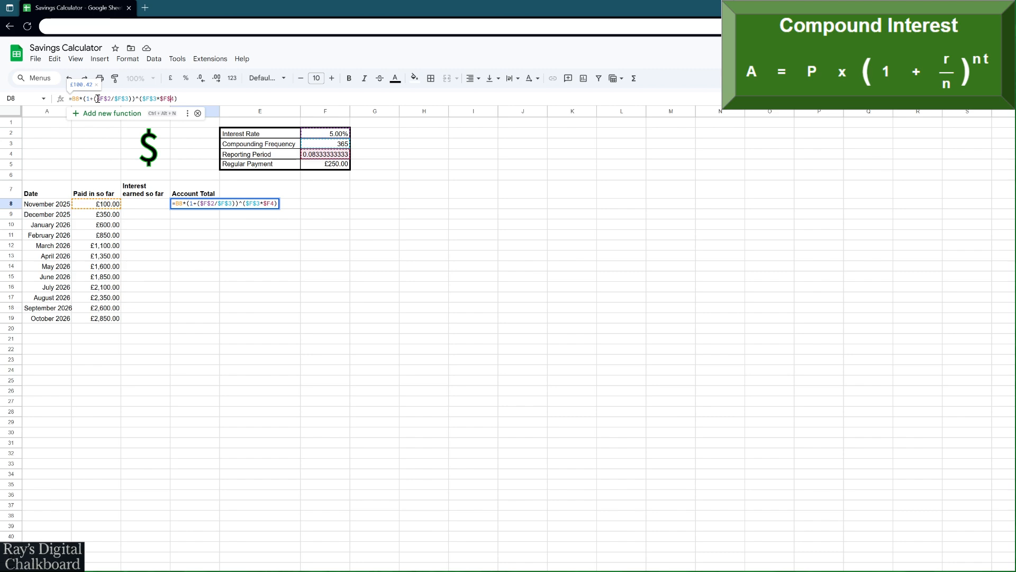
pyautogui.press('Return')
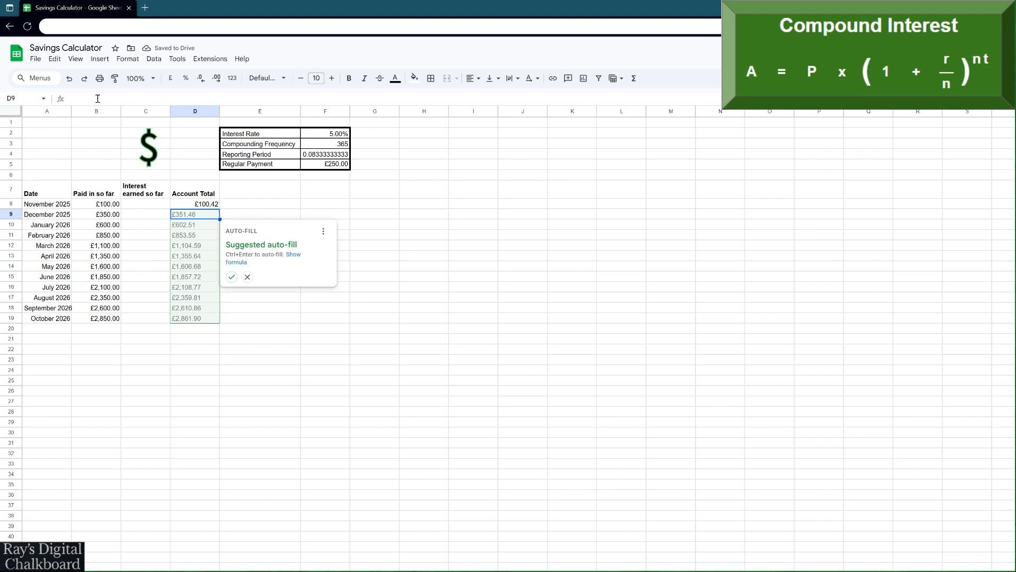
# Step: Copy the compound-interest formula from D8 down into D9
pyautogui.click(205, 206)
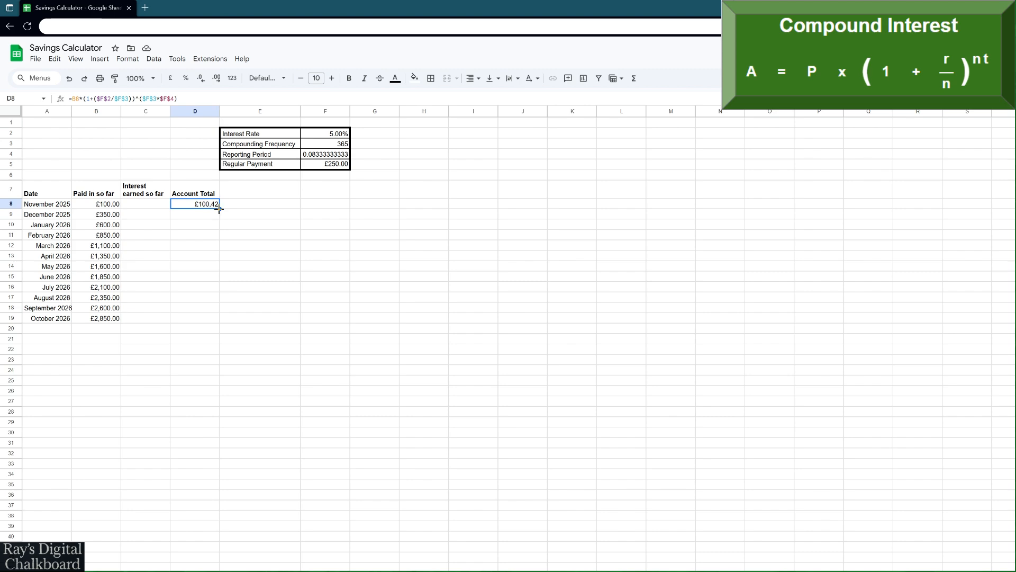
pyautogui.moveTo(219, 209); pyautogui.dragTo(215, 217)
pyautogui.click(209, 220)
# Step: Replace the B9 reference in the D9 formula with D8, the previous account total, and enter the formula
pyautogui.doubleClick(209, 216)
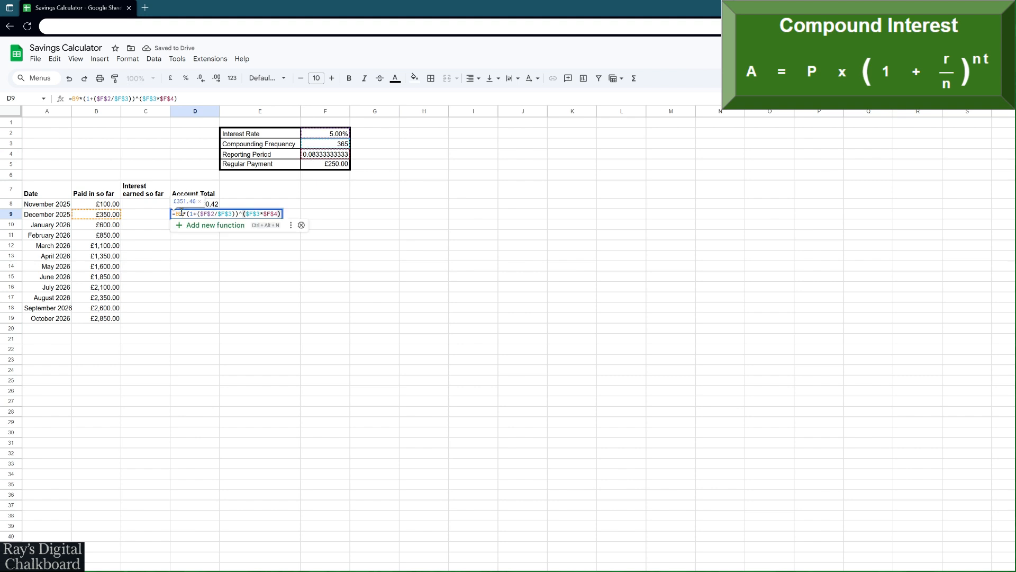
pyautogui.doubleClick(181, 213)
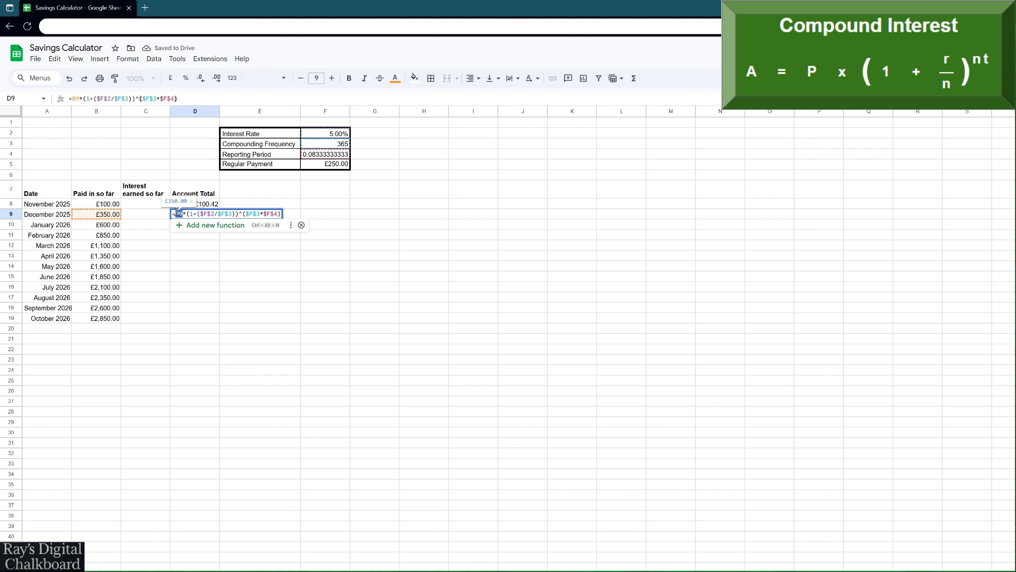
pyautogui.press('BackSpace')
pyautogui.click(194, 205)
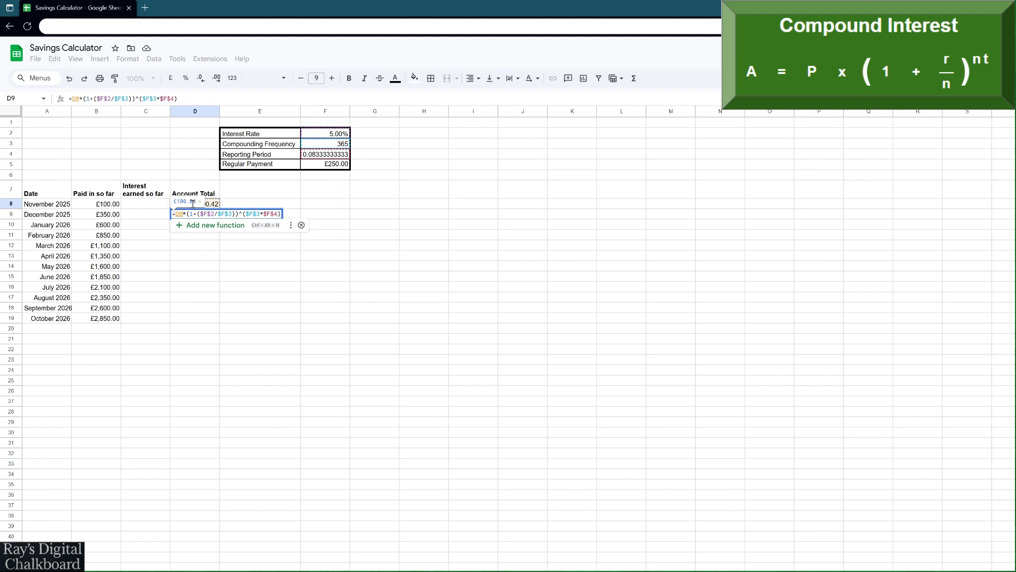
pyautogui.press('Return')
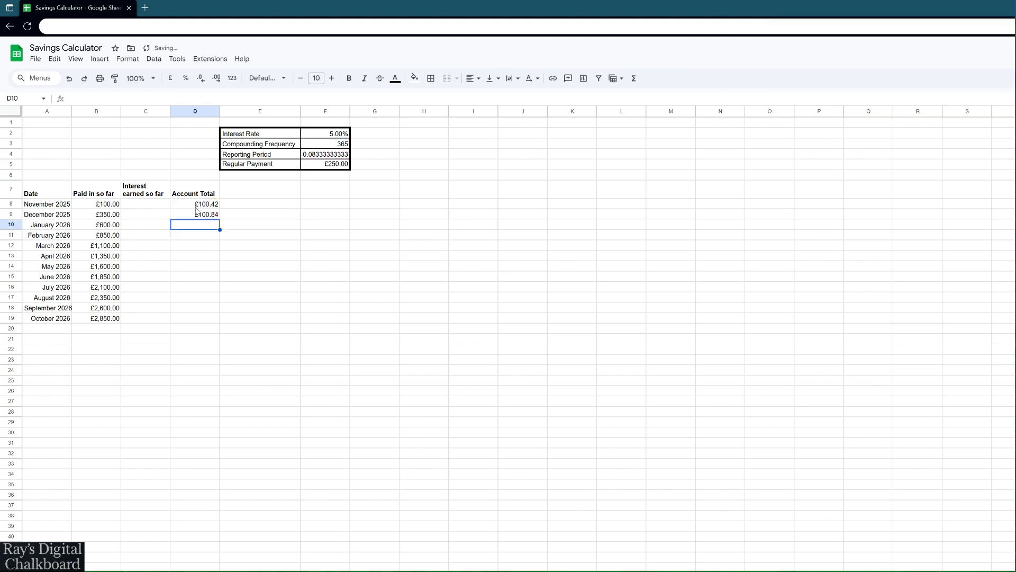
# Step: Fill the D9 formula down the Account Total column through D19
pyautogui.click(211, 217)
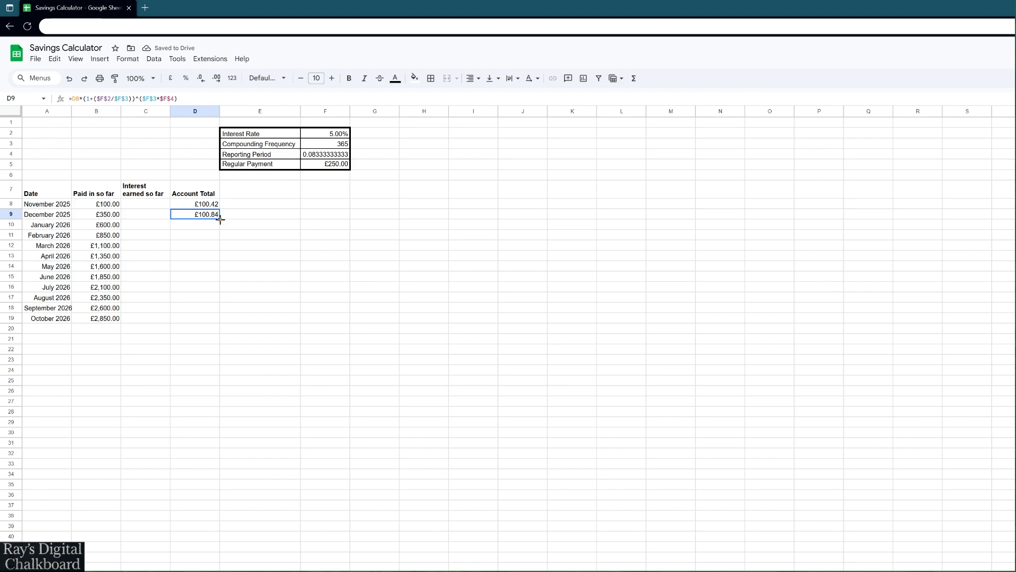
pyautogui.moveTo(220, 219); pyautogui.dragTo(203, 320)
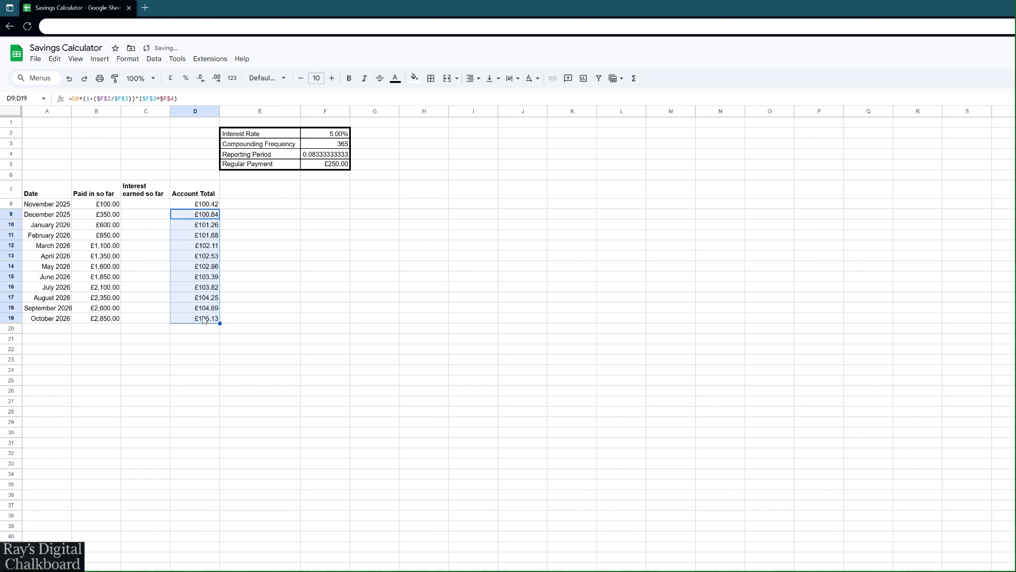
# Step: Add the regular payment in F5 to the starting amount in the D9 formula as (D8+F5), and enter it
pyautogui.click(197, 215)
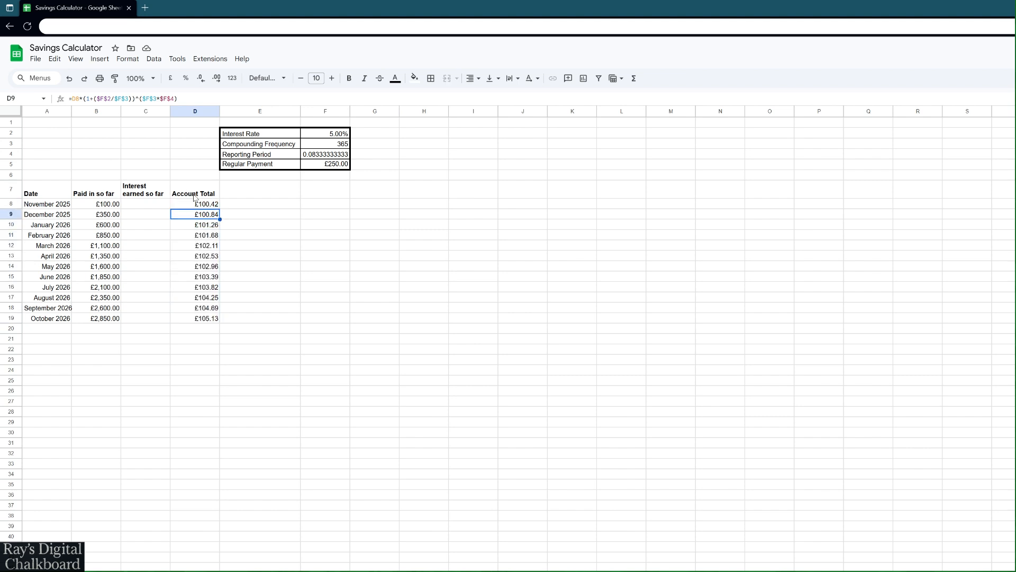
pyautogui.click(74, 100)
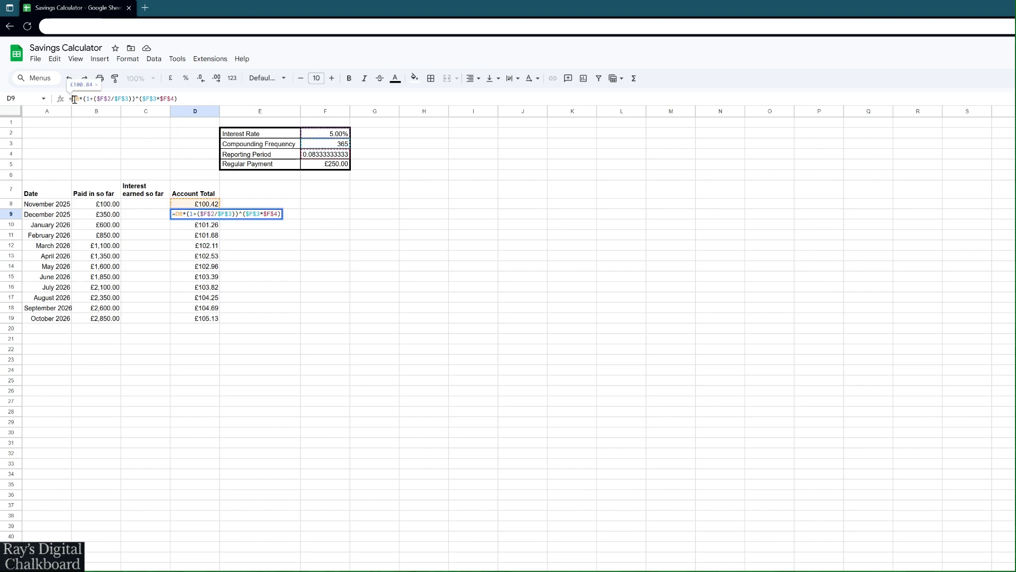
pyautogui.write('(')
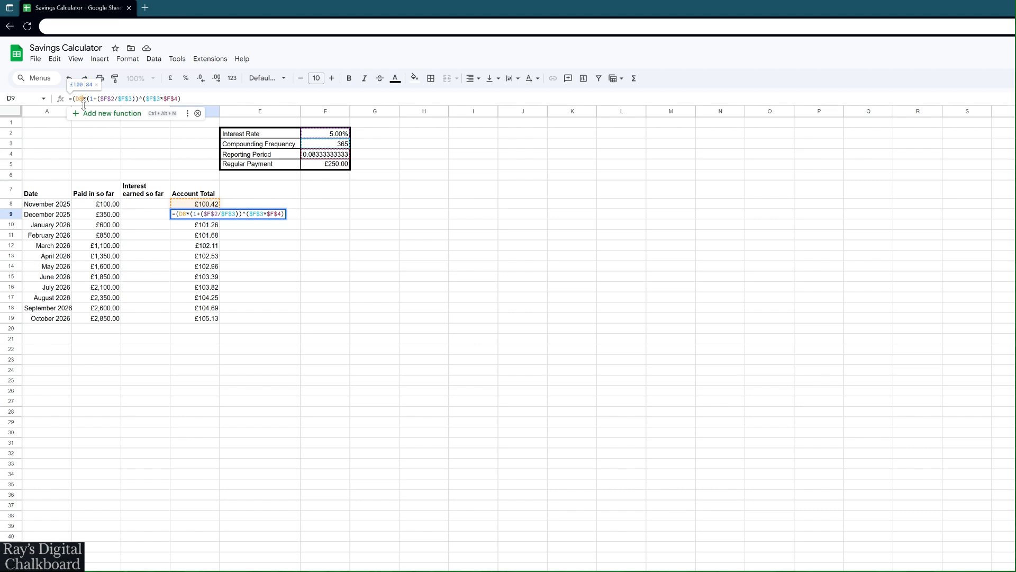
pyautogui.click(83, 100)
pyautogui.write('+')
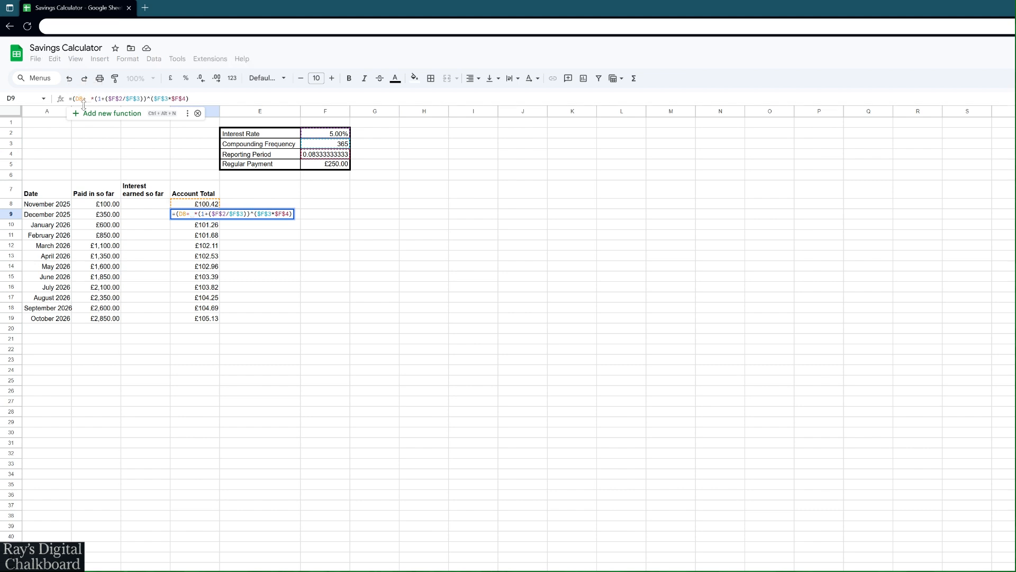
pyautogui.click(334, 165)
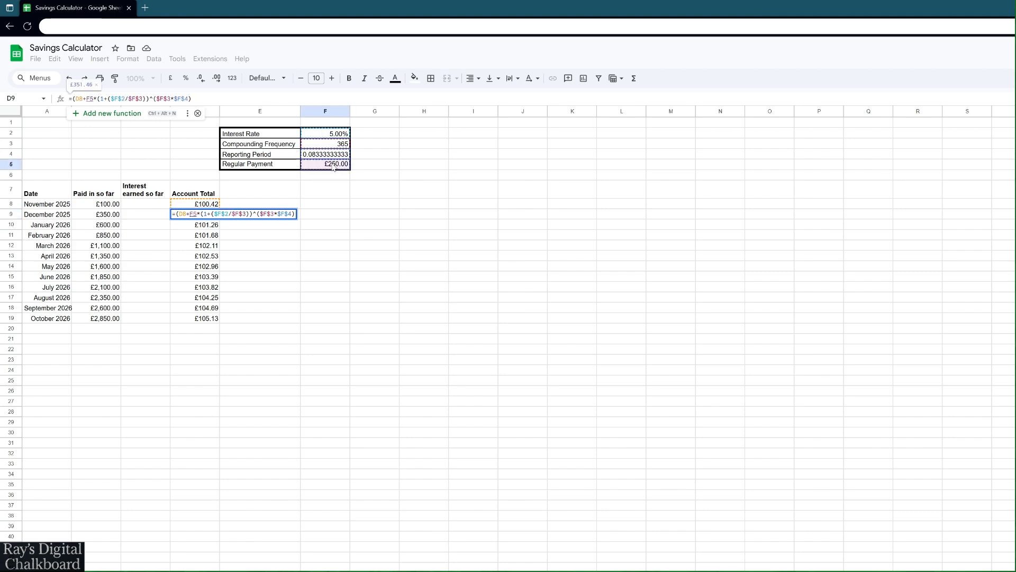
pyautogui.write(')')
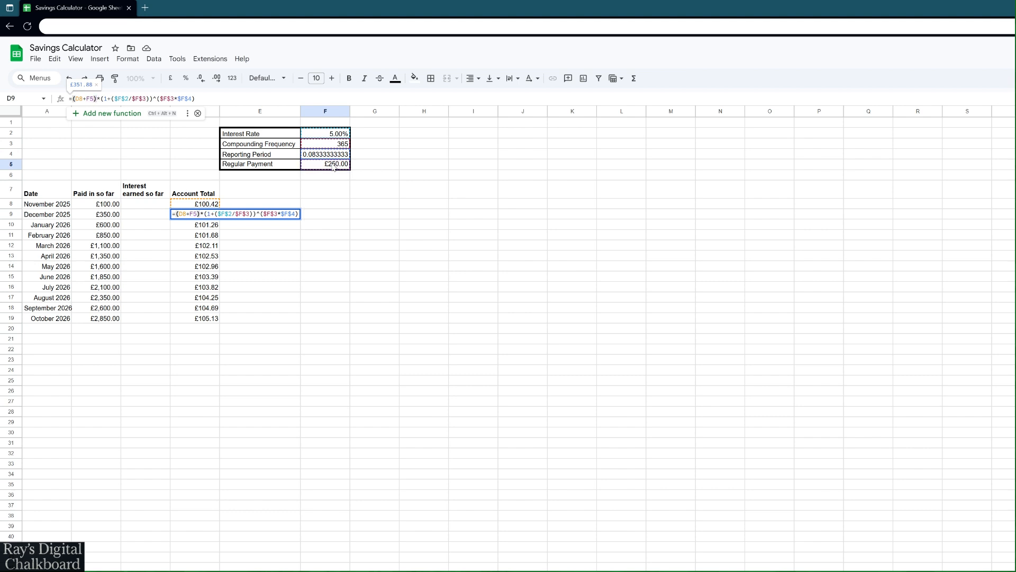
pyautogui.press('Return')
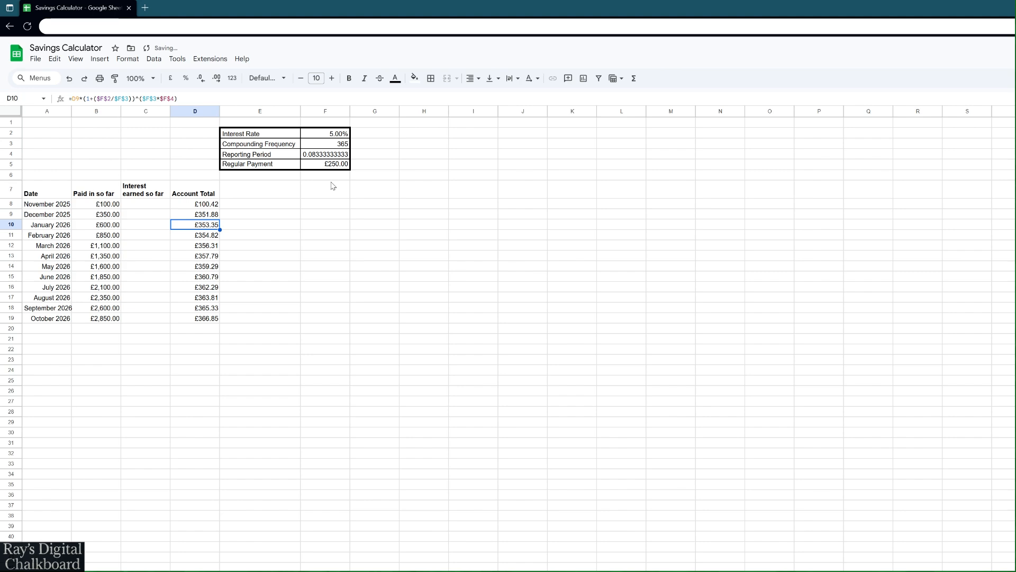
# Step: Fill the D9 formula containing the payment down through D19 and check the references copied into D10
pyautogui.click(210, 218)
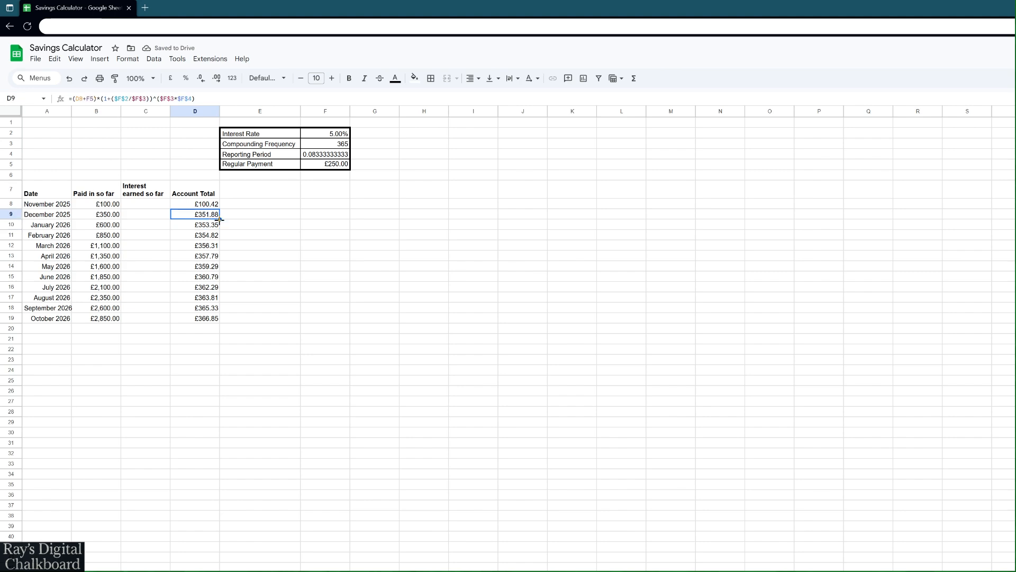
pyautogui.moveTo(219, 219); pyautogui.dragTo(217, 324)
pyautogui.click(206, 204)
pyautogui.click(205, 215)
pyautogui.click(201, 227)
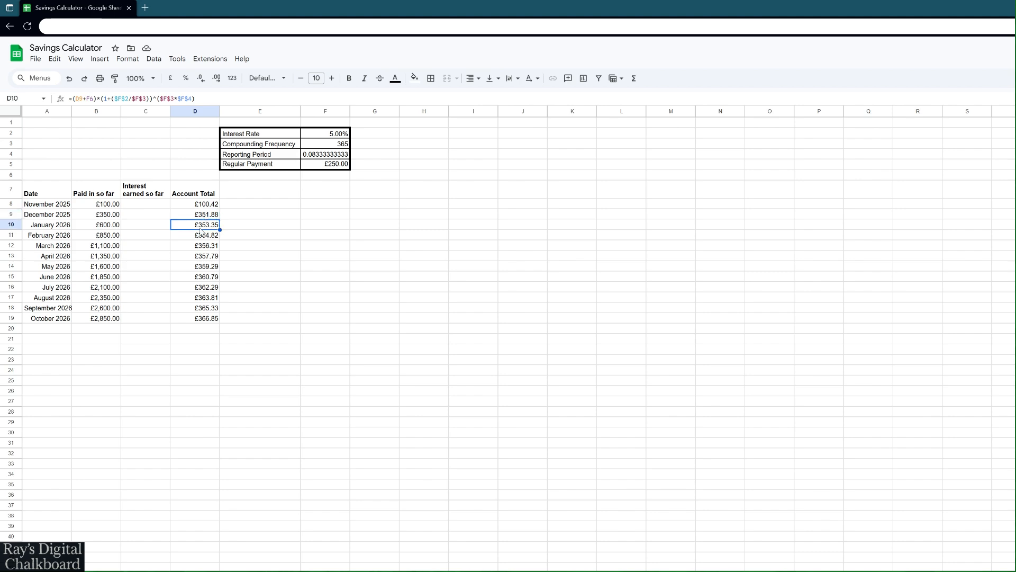
pyautogui.doubleClick(192, 222)
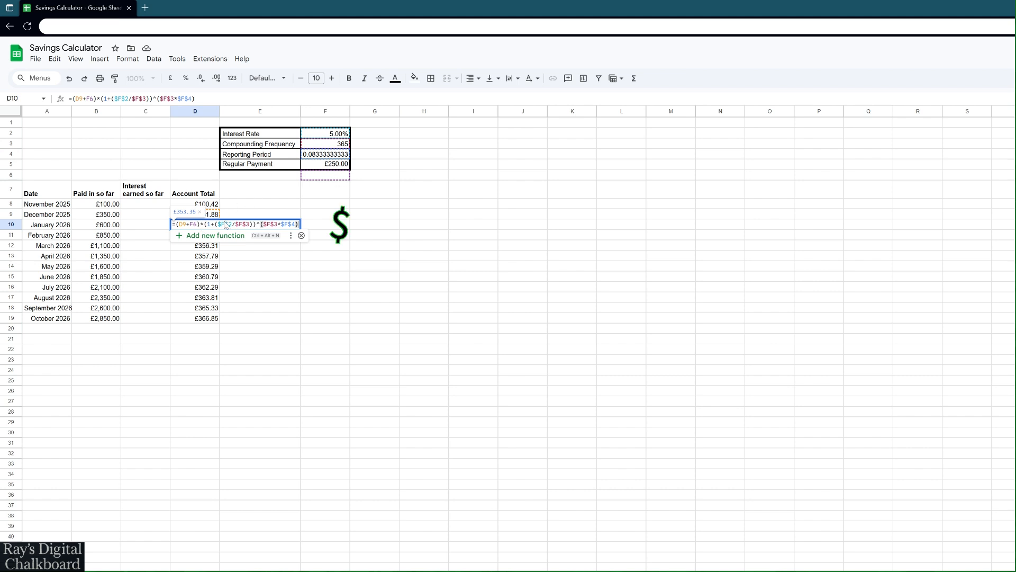
pyautogui.press('Escape')
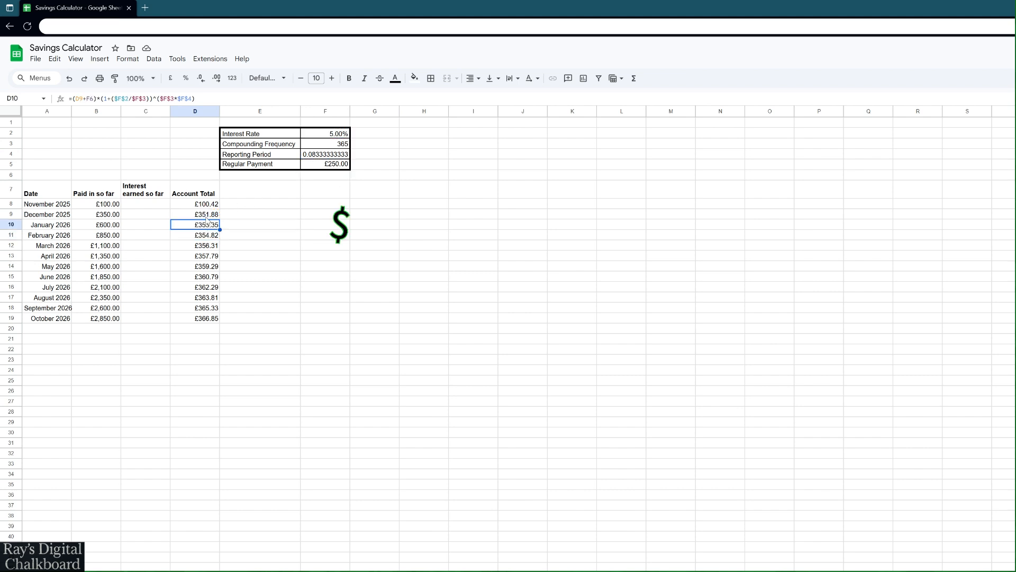
# Step: Make the regular payment reference in the D9 formula absolute, as (D8+$F$5), and enter the formula
pyautogui.click(206, 215)
pyautogui.doubleClick(205, 214)
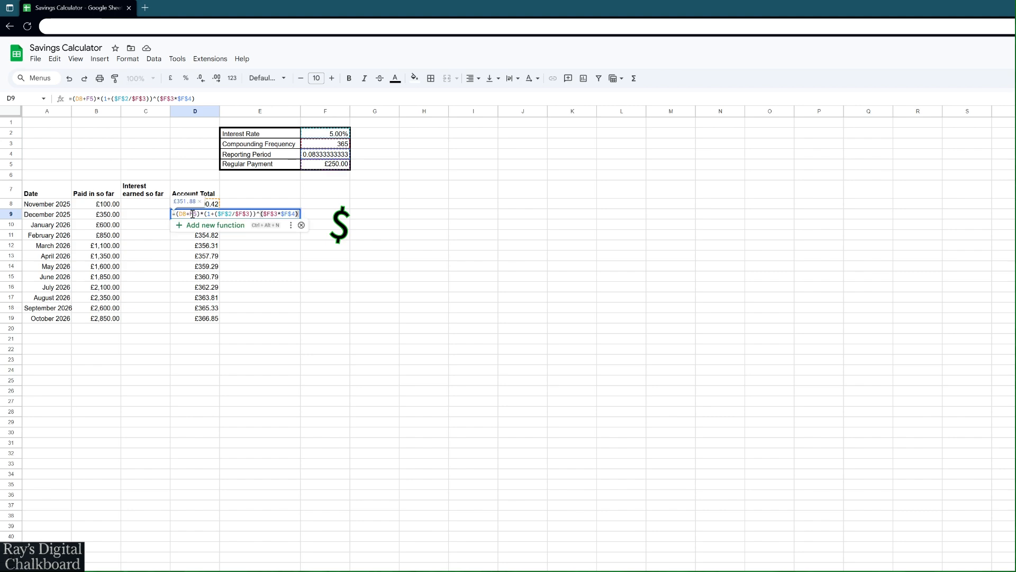
pyautogui.click(189, 214)
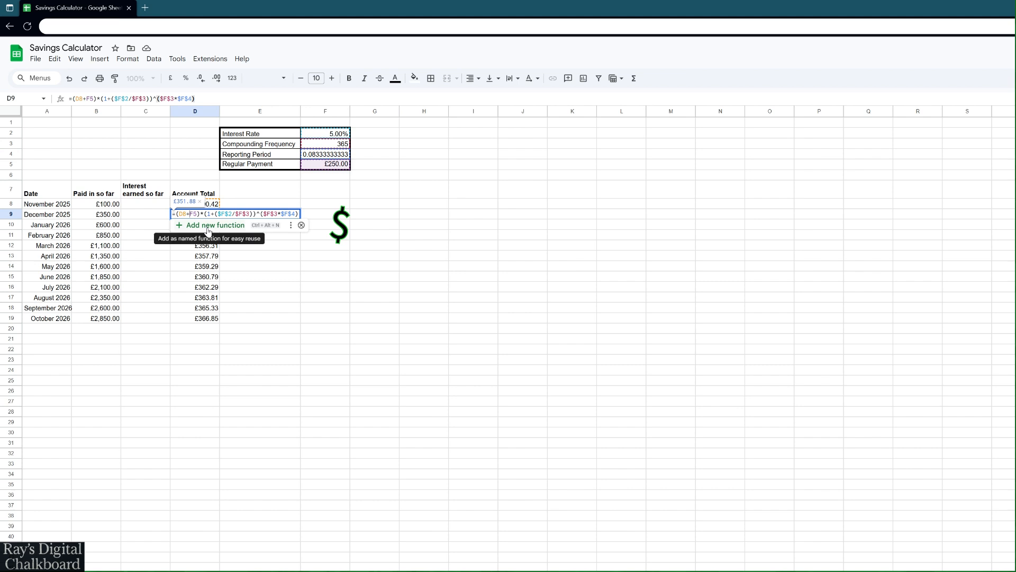
pyautogui.write('$')
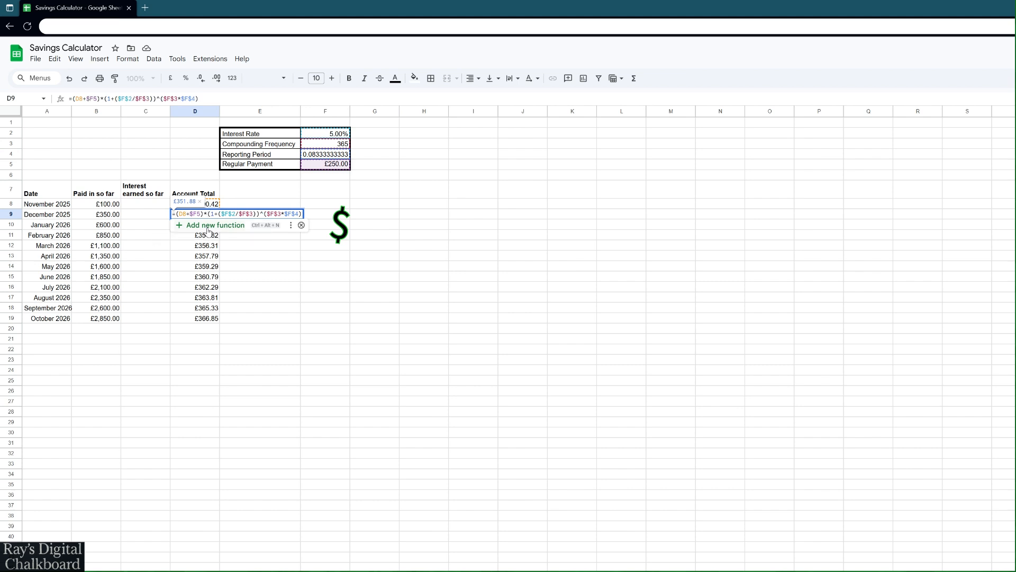
pyautogui.press('Right')
pyautogui.write('$')
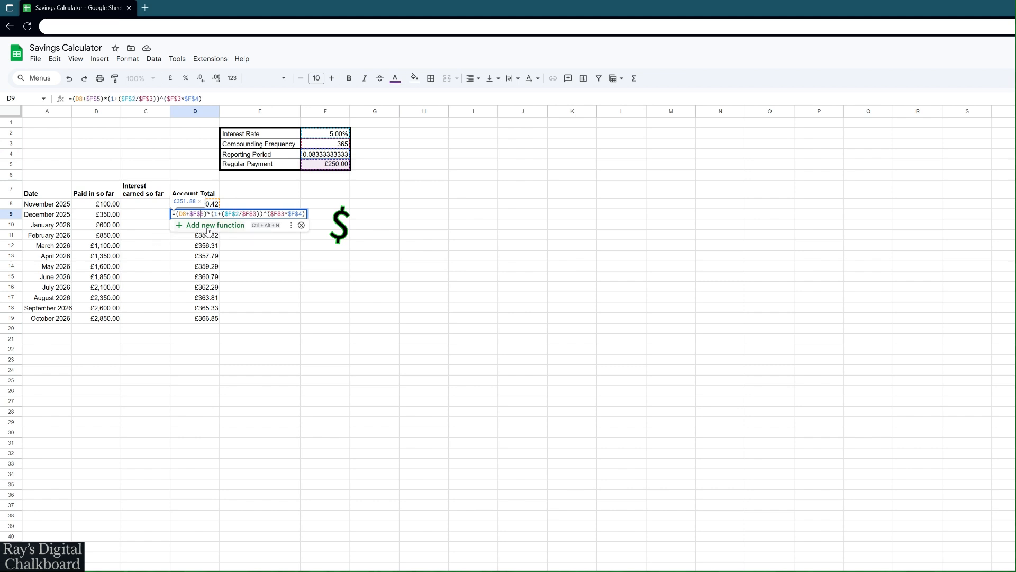
pyautogui.press('Return')
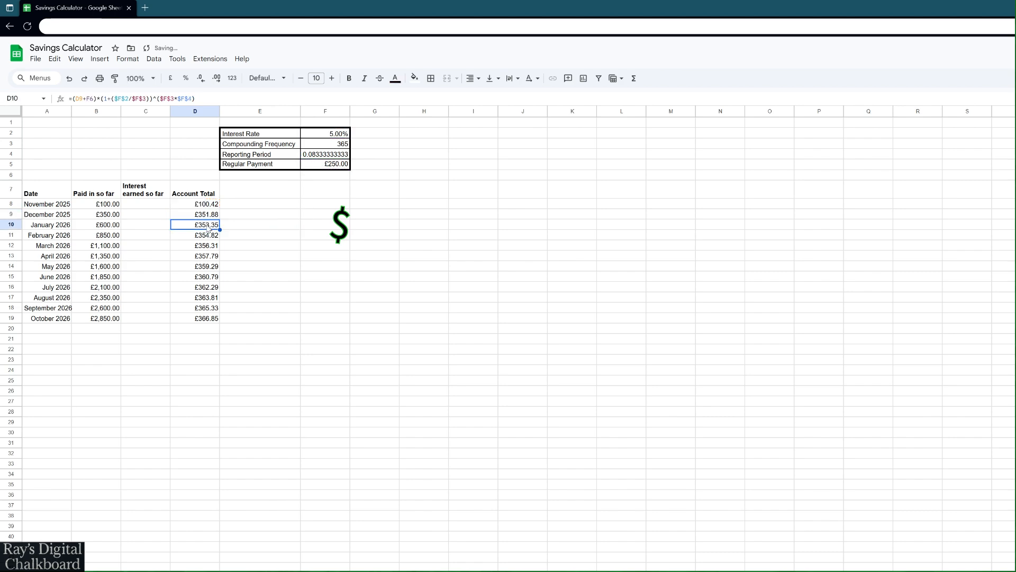
# Step: Fill the D9 formula with the absolute payment reference down through D19
pyautogui.press('Up')
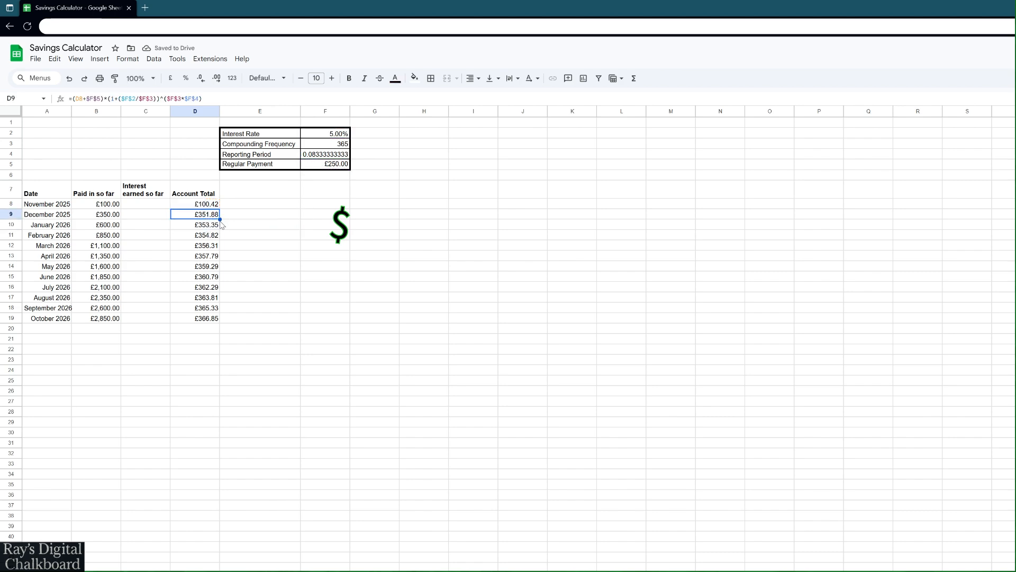
pyautogui.moveTo(220, 219); pyautogui.dragTo(205, 319)
pyautogui.click(204, 320)
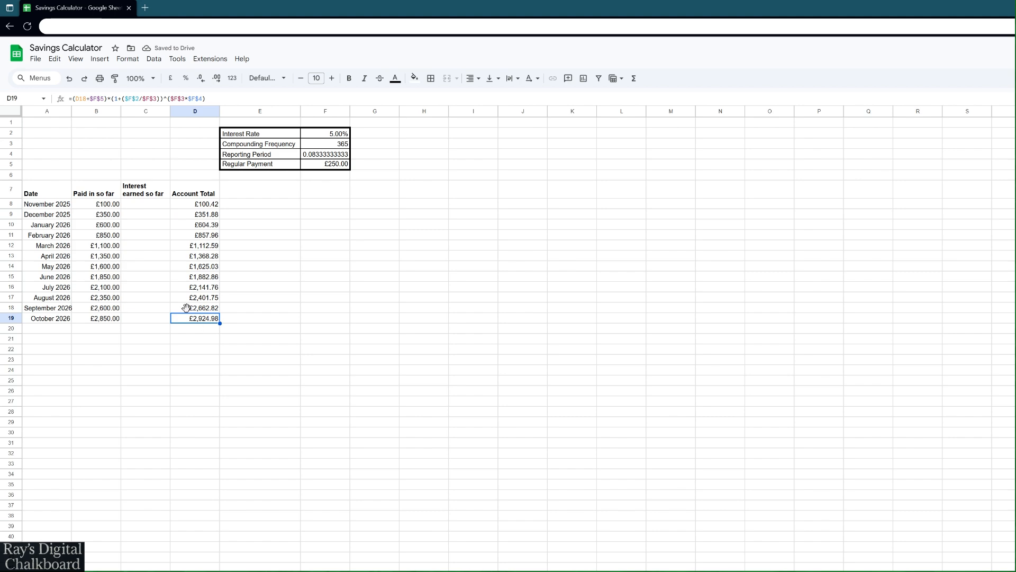
# Step: Enter =D8-B8 in Interest earned so far cell C8 and accept the suggested auto-fill for C9 to C19
pyautogui.click(150, 204)
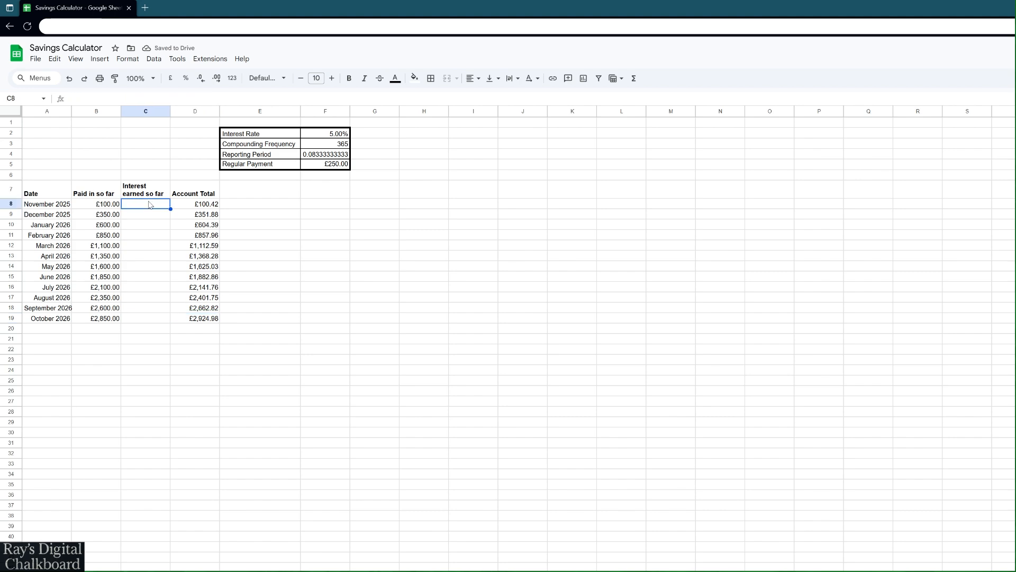
pyautogui.write('=')
pyautogui.click(201, 207)
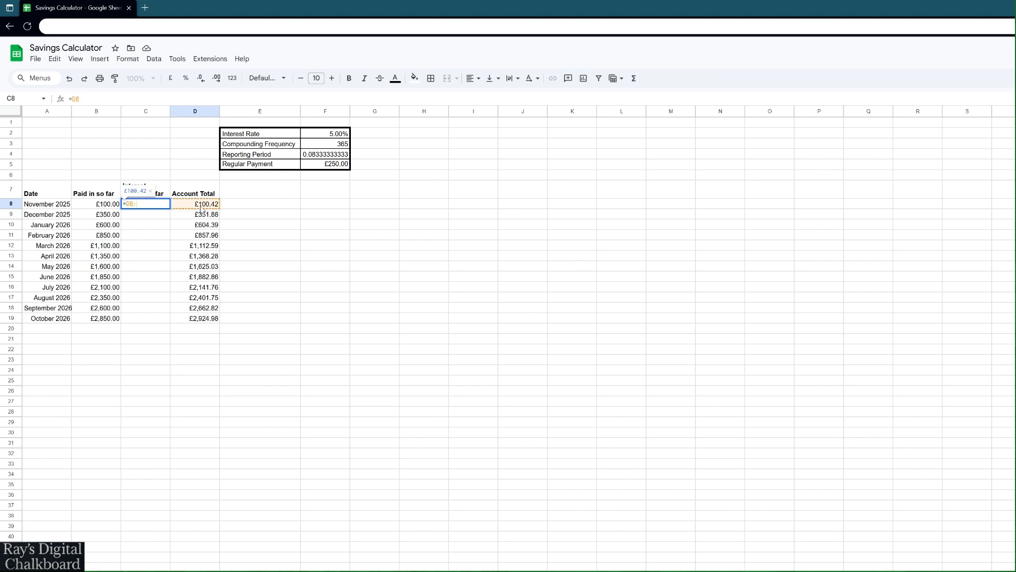
pyautogui.write('-')
pyautogui.click(94, 205)
pyautogui.press('Return')
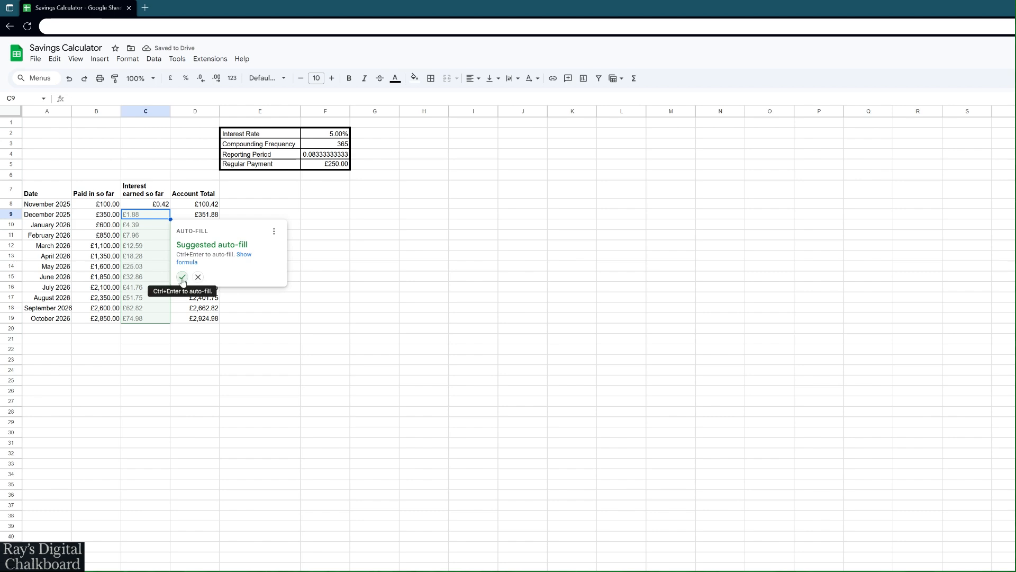
pyautogui.click(182, 278)
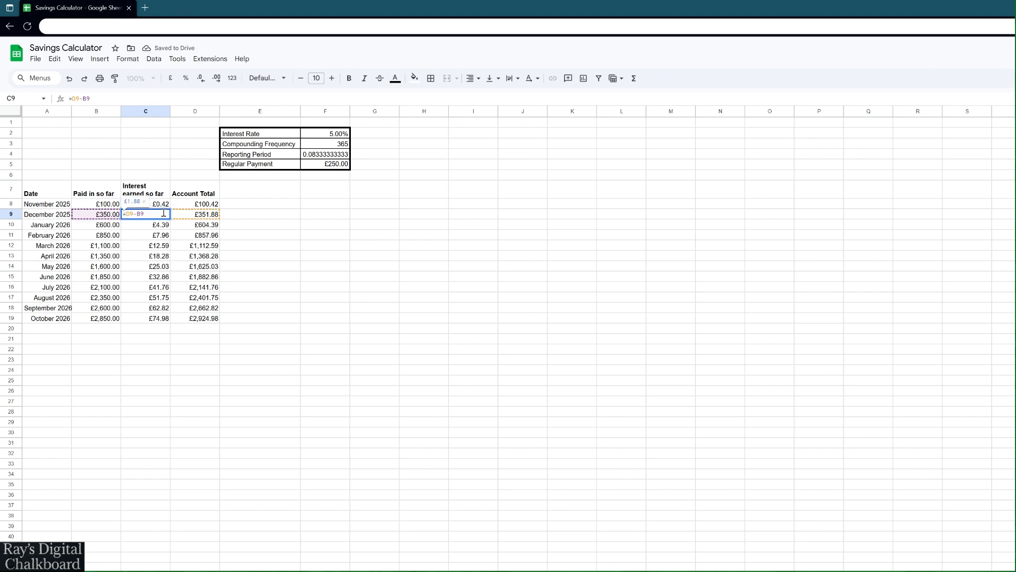
# Step: Examine the auto-filled interest formulas one by one down the Interest earned so far column
pyautogui.press('Down')
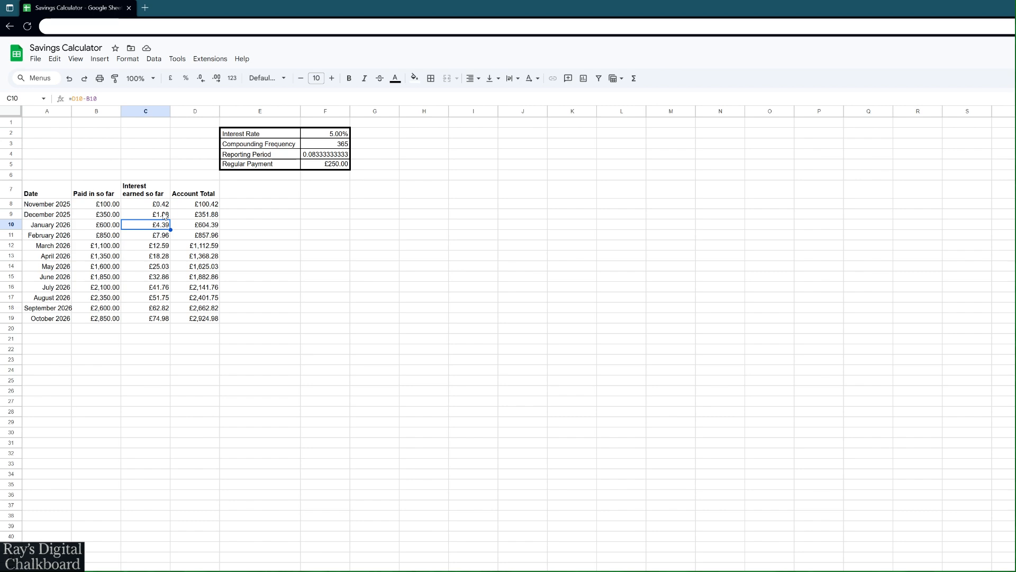
pyautogui.doubleClick(163, 222)
pyautogui.press('Return')
pyautogui.press('Return')
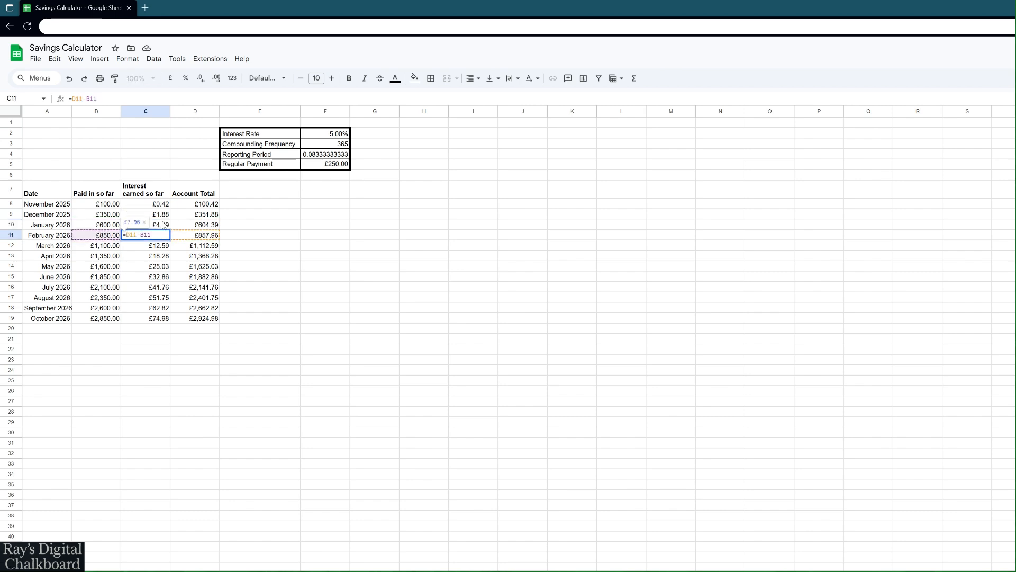
pyautogui.press('Return')
pyautogui.press('Return')
pyautogui.press('Return')
pyautogui.press('Return')
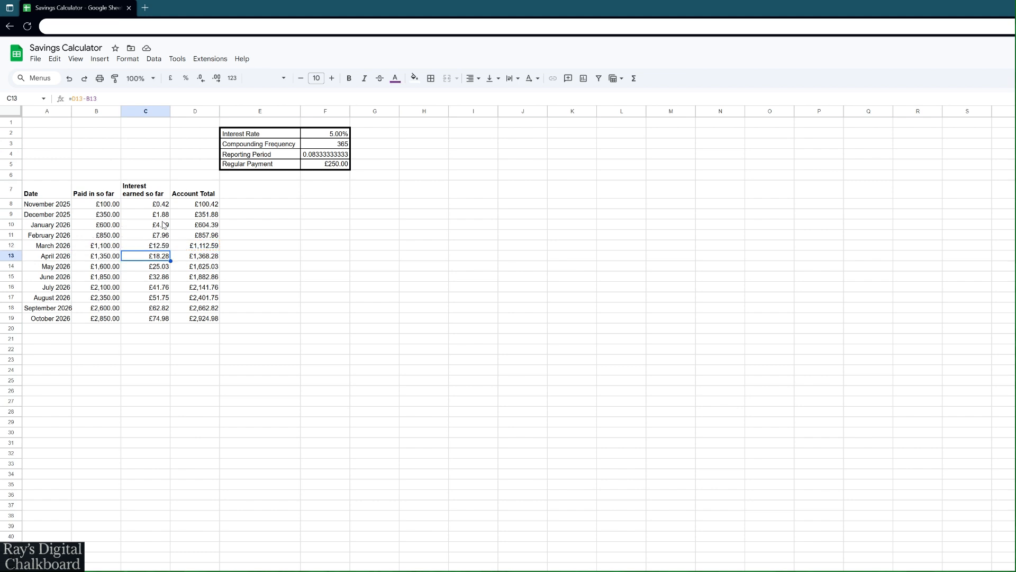
pyautogui.press('Return')
pyautogui.press('Return')
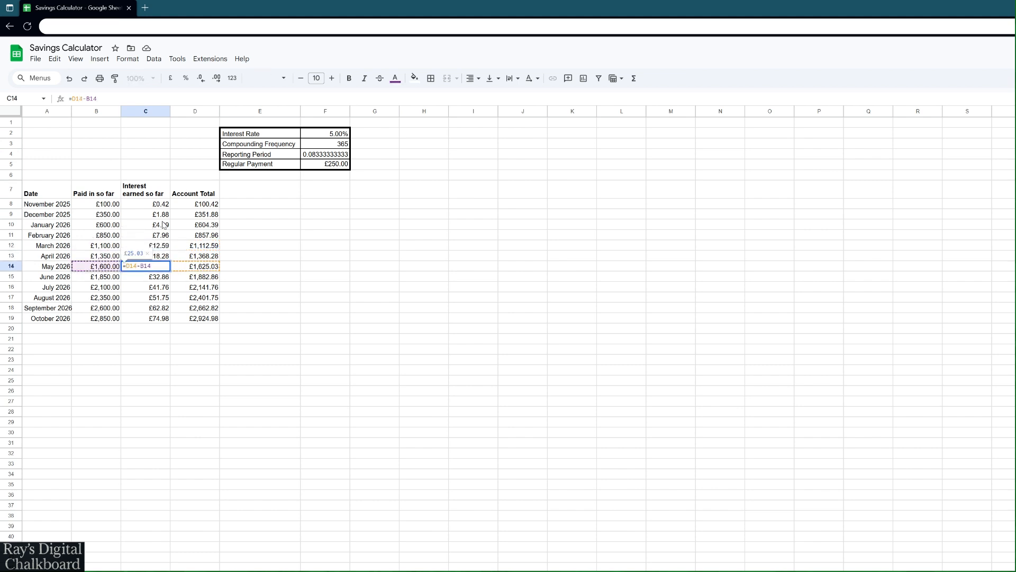
pyautogui.press('Return')
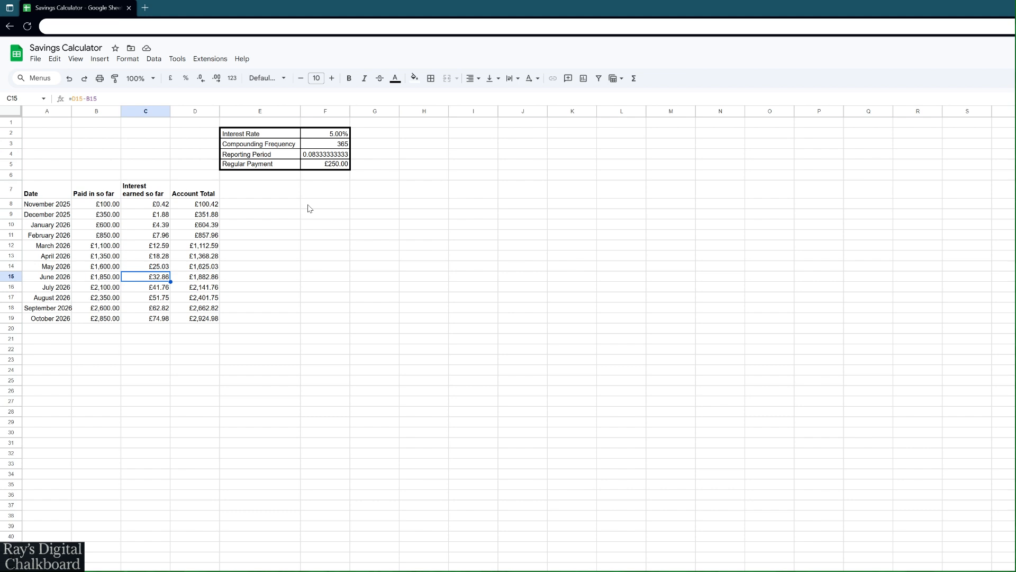
# Step: Insert one empty column directly after the Account Total column and narrow it to a thin spacer
pyautogui.click(204, 112)
pyautogui.rightClick(202, 113)
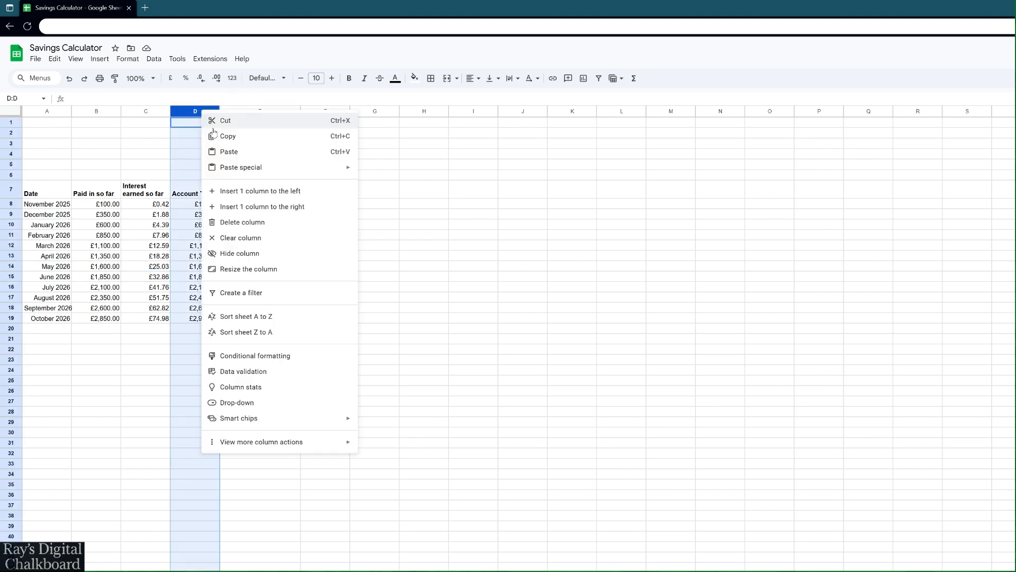
pyautogui.click(295, 214)
pyautogui.moveTo(269, 111); pyautogui.dragTo(240, 113)
# Step: Convert the monthly savings data in A7:D19 to a table and dismiss the column type tip
pyautogui.moveTo(32, 190); pyautogui.dragTo(206, 324)
pyautogui.click(259, 332)
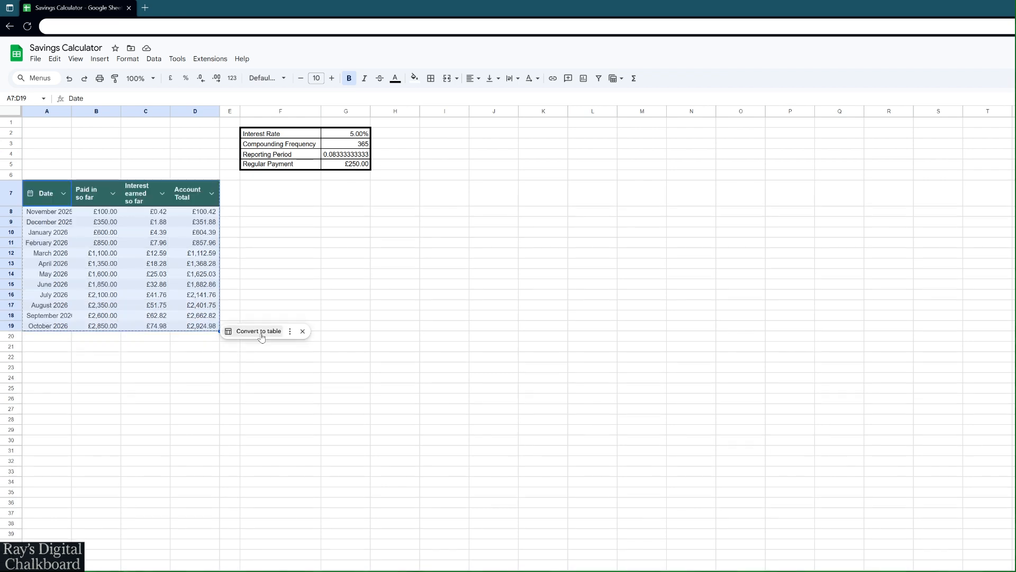
pyautogui.click(261, 335)
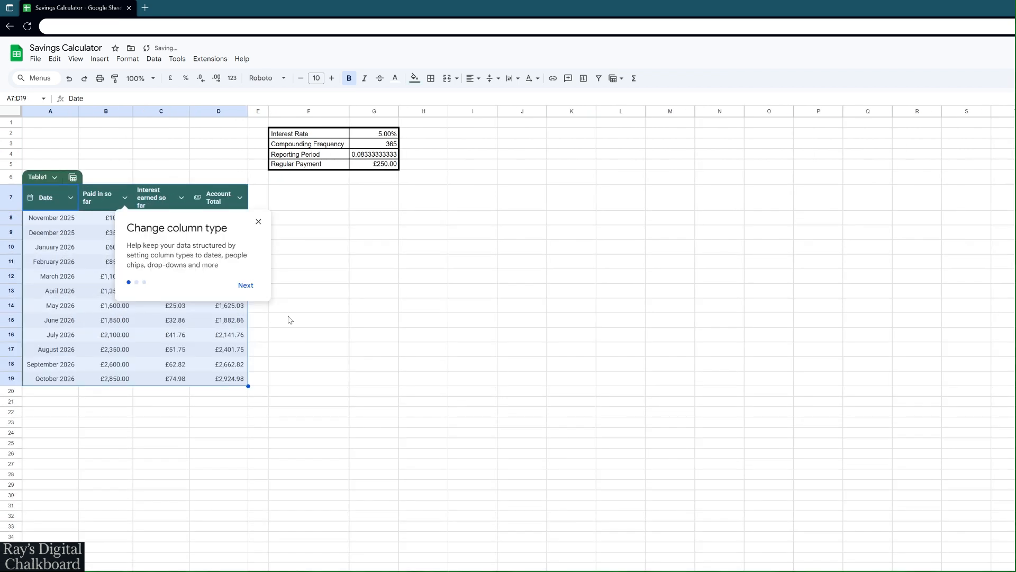
pyautogui.click(310, 200)
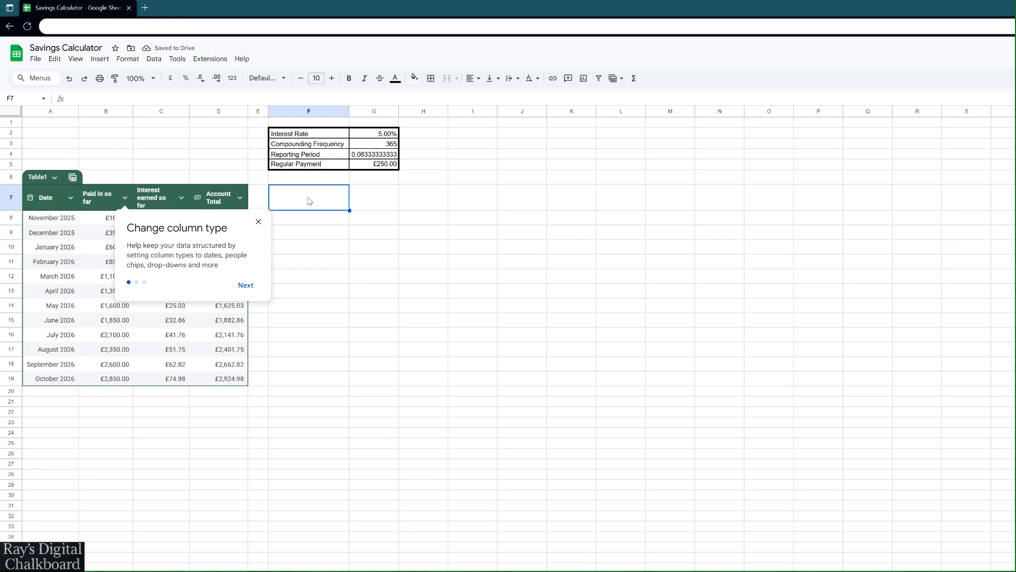
pyautogui.moveTo(309, 217); pyautogui.dragTo(306, 232)
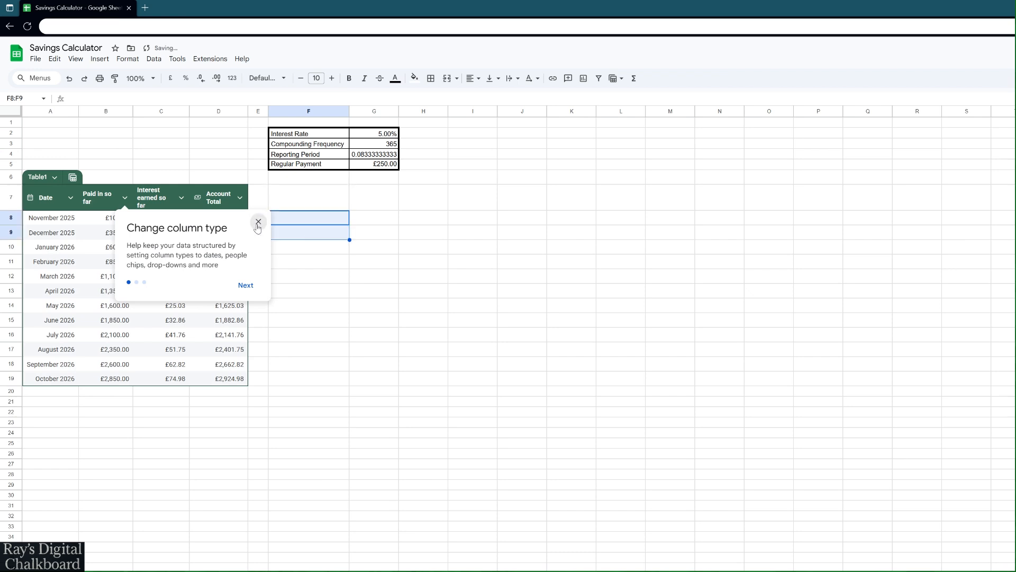
pyautogui.click(258, 221)
# Step: Enter the summary labels "Total Saved" in F8 and "Amount Paid In" in F9
pyautogui.click(315, 217)
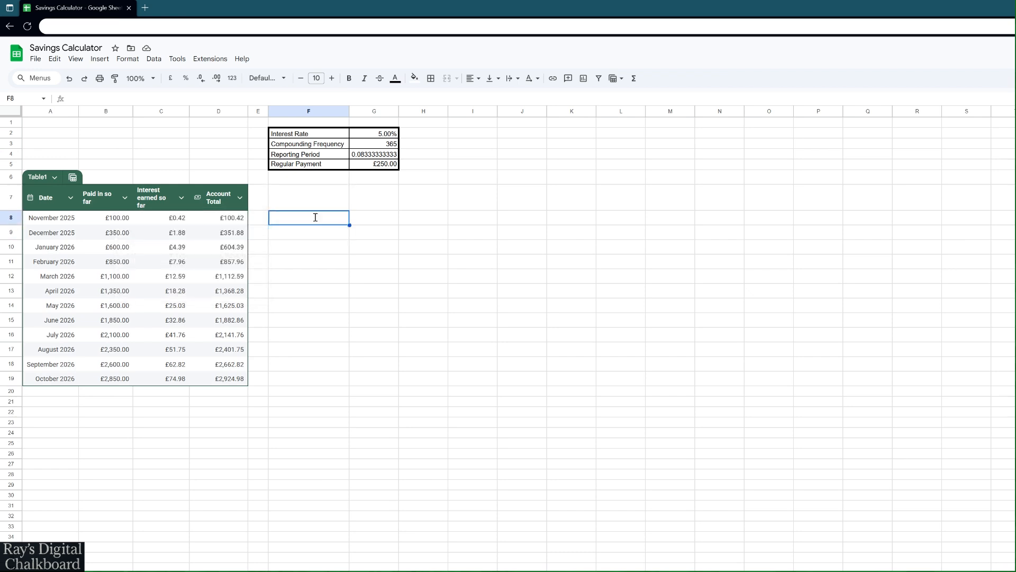
pyautogui.write('Total Sav')
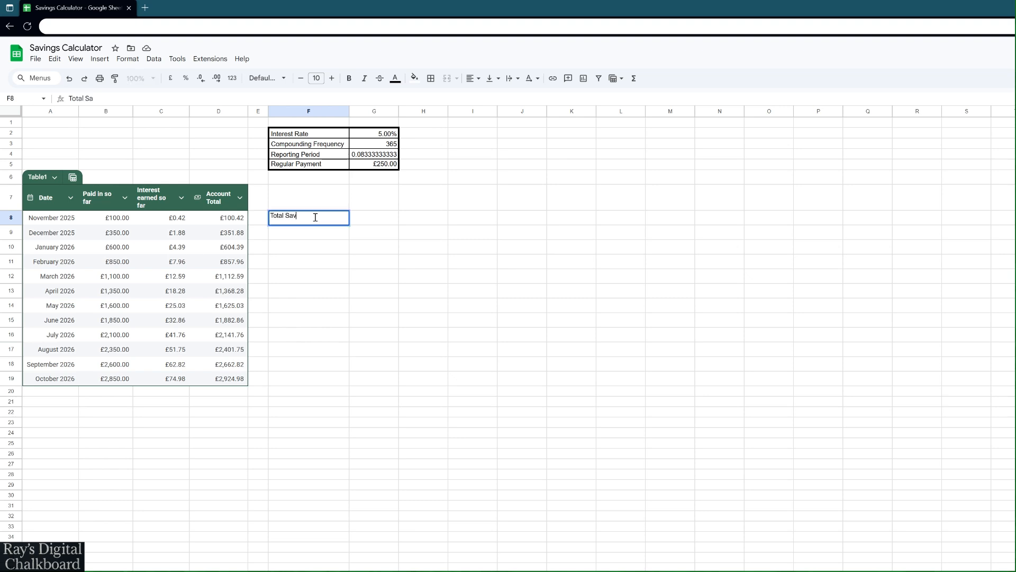
pyautogui.write('ed')
pyautogui.press('Return')
pyautogui.write('Amo')
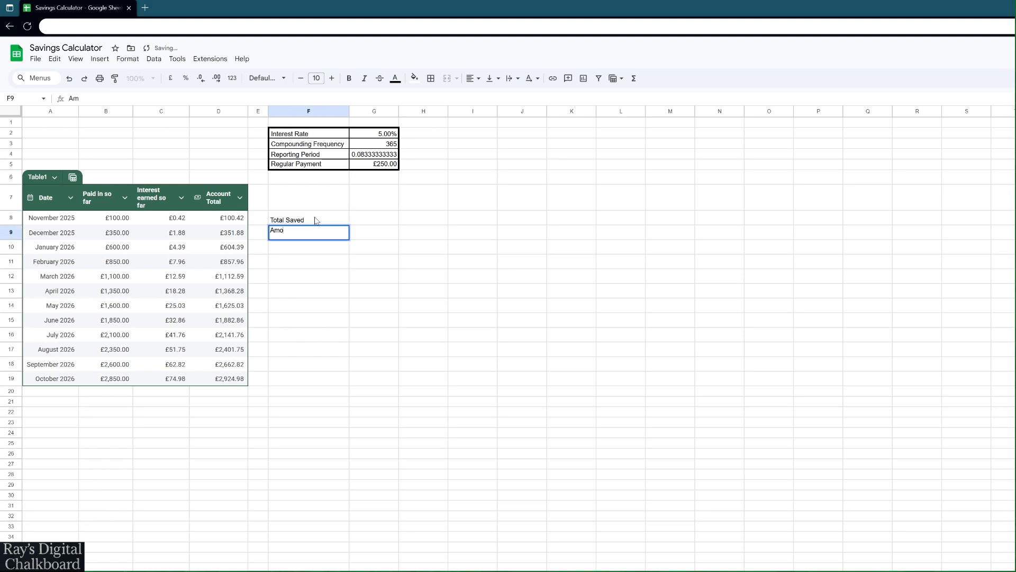
pyautogui.write('unt Pai')
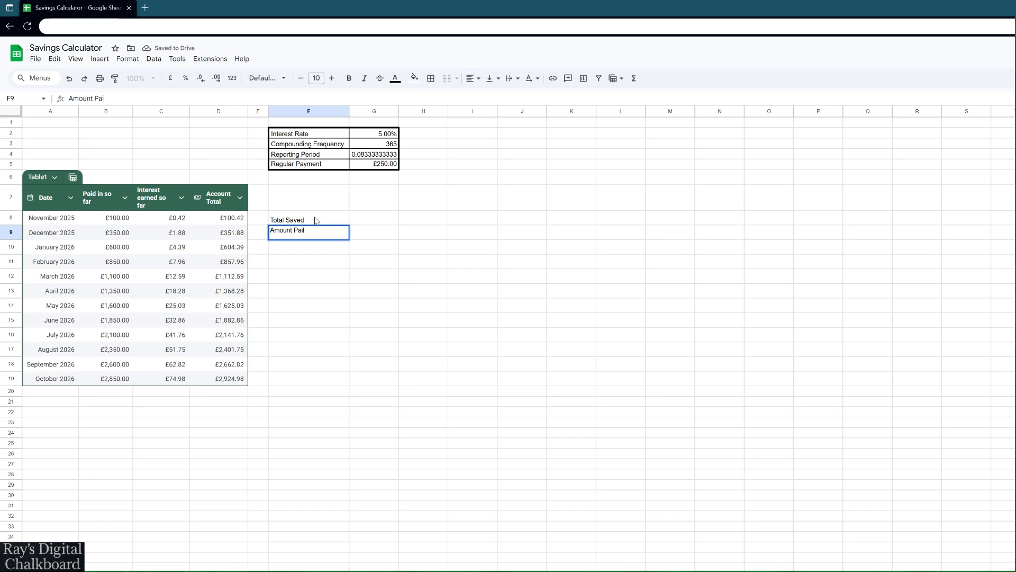
pyautogui.write('d In')
pyautogui.press('Return')
# Step: Enter =index(D8:D,counta(D8:D)) in G8 to return the last Account Total value
pyautogui.click(380, 223)
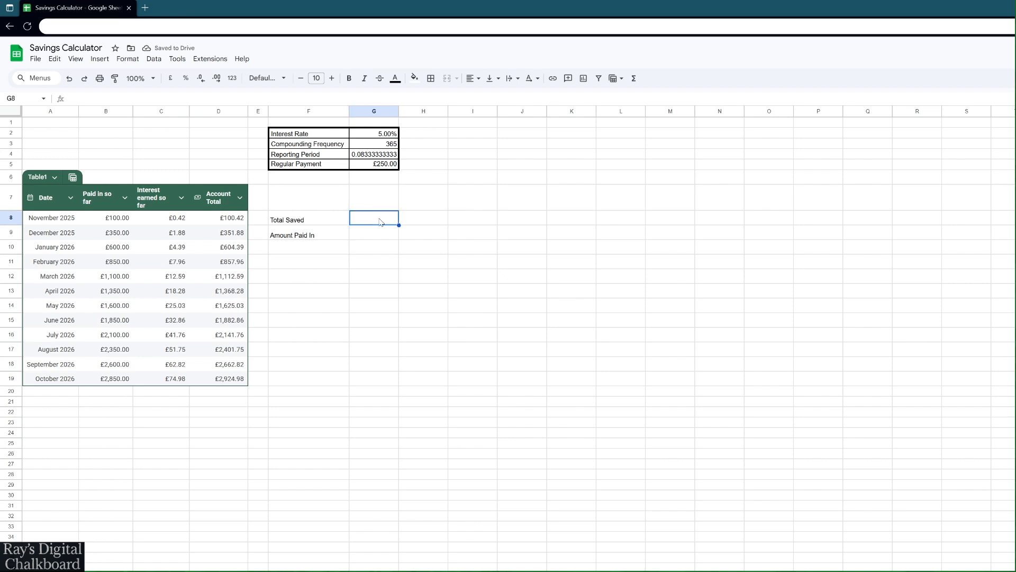
pyautogui.write('=index(')
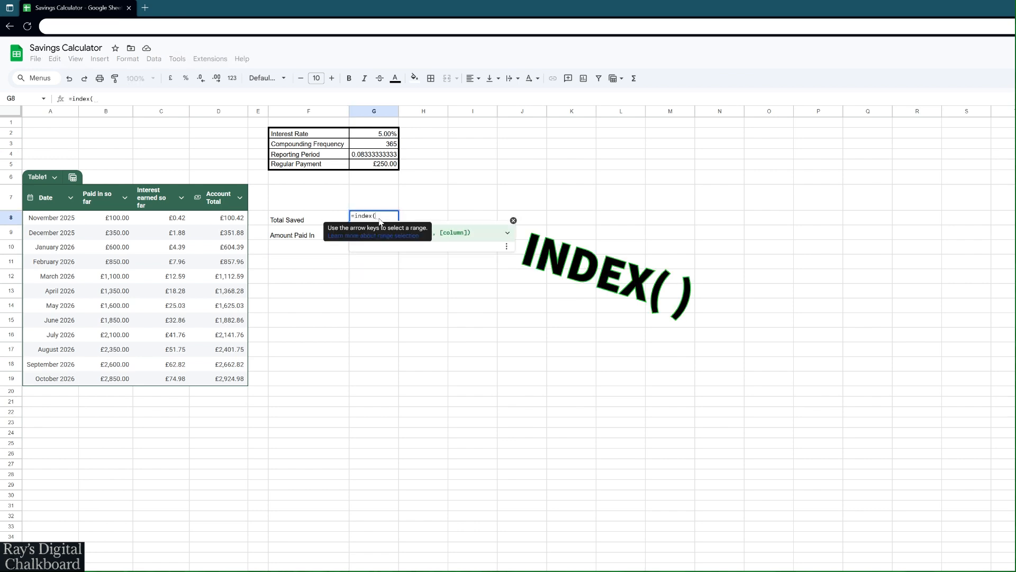
pyautogui.moveTo(233, 218); pyautogui.dragTo(219, 311)
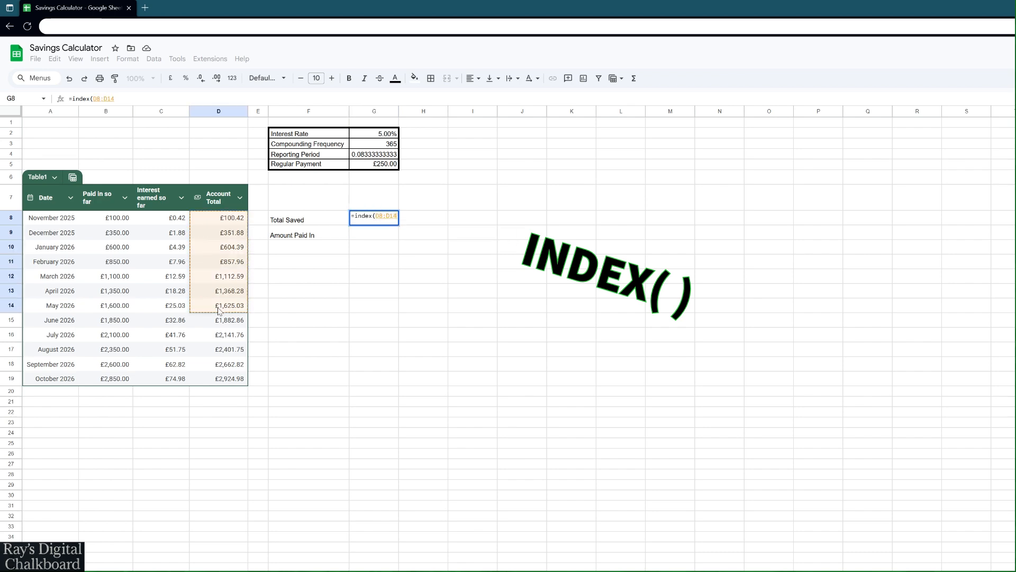
pyautogui.press('BackSpace')
pyautogui.press('BackSpace')
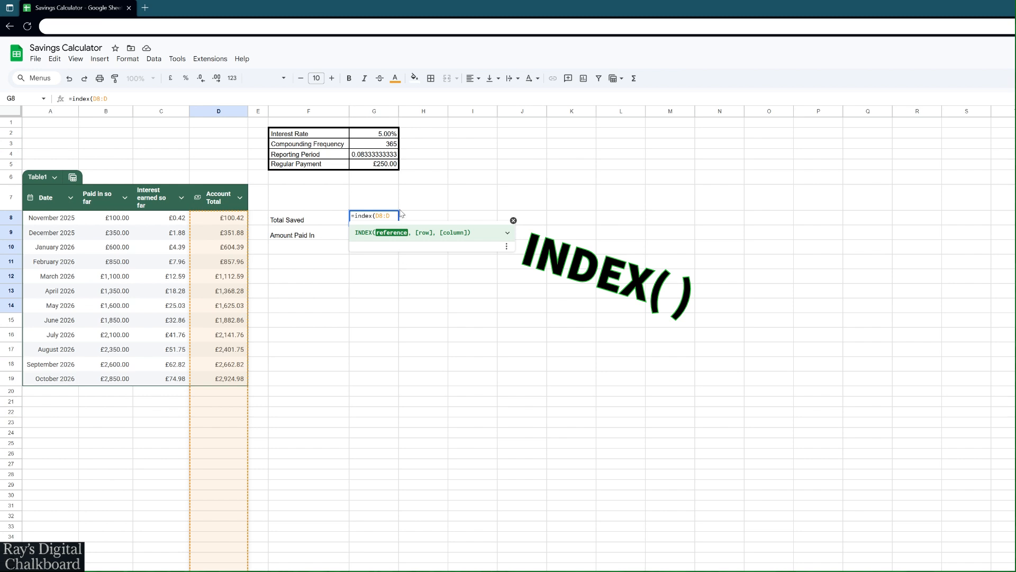
pyautogui.write(',counts')
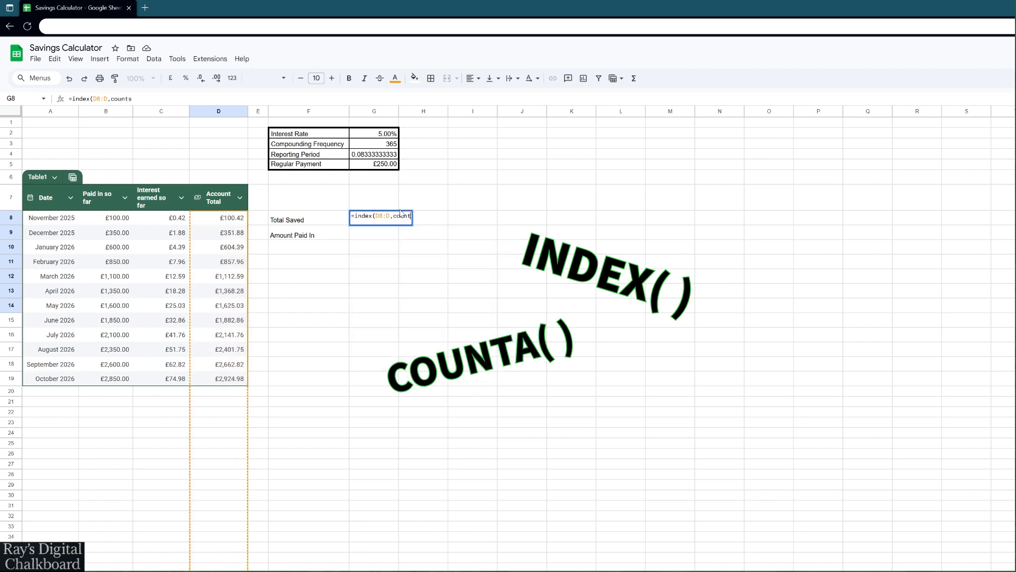
pyautogui.press('BackSpace')
pyautogui.write('a(')
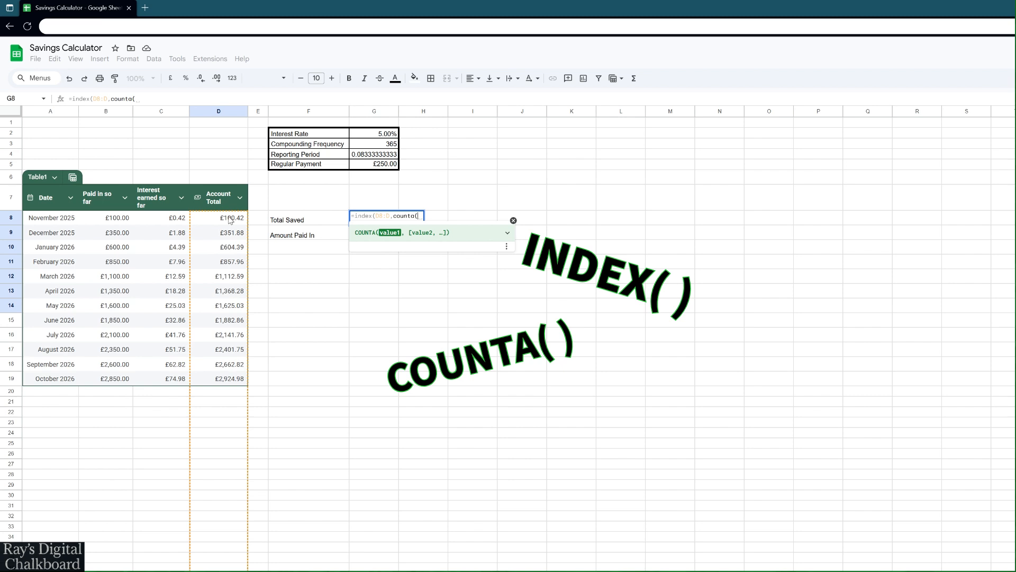
pyautogui.moveTo(230, 221); pyautogui.dragTo(227, 279)
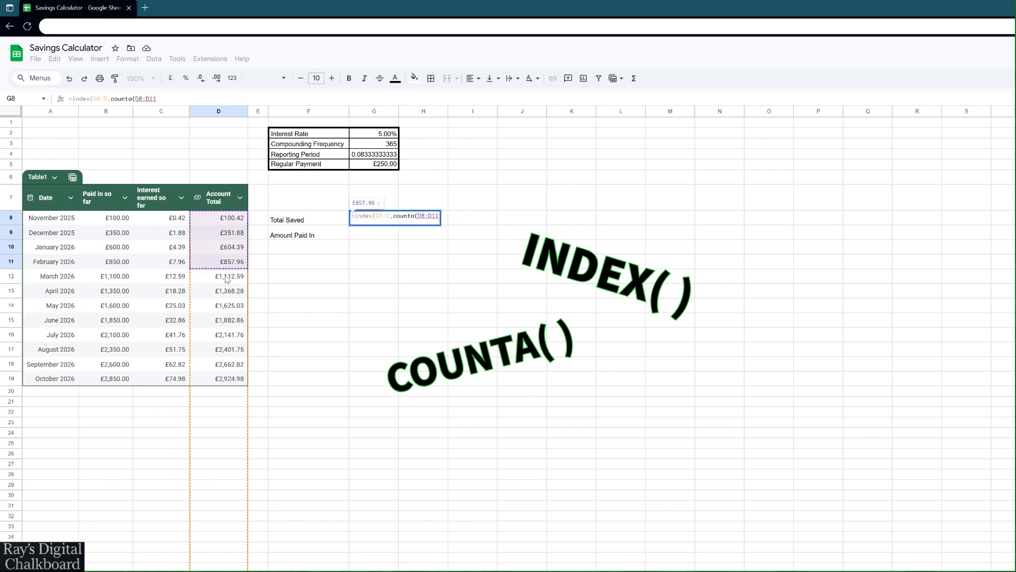
pyautogui.press('BackSpace')
pyautogui.press('BackSpace')
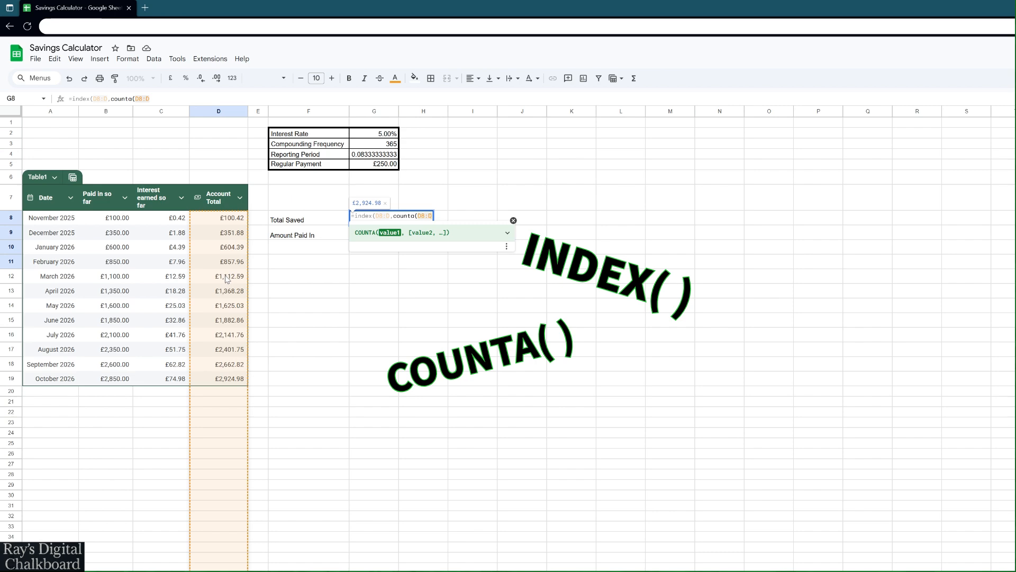
pyautogui.write('))')
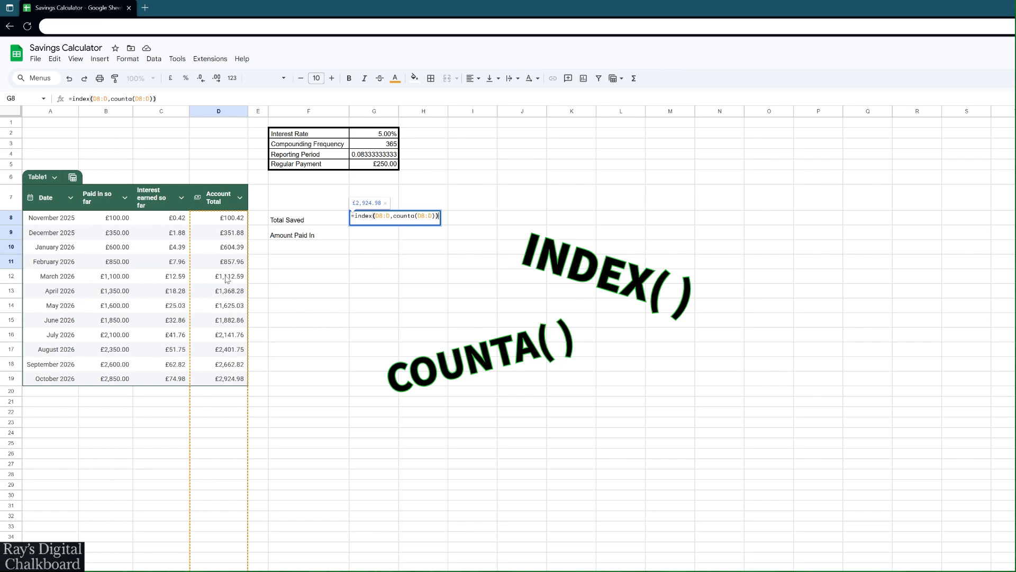
pyautogui.press('Return')
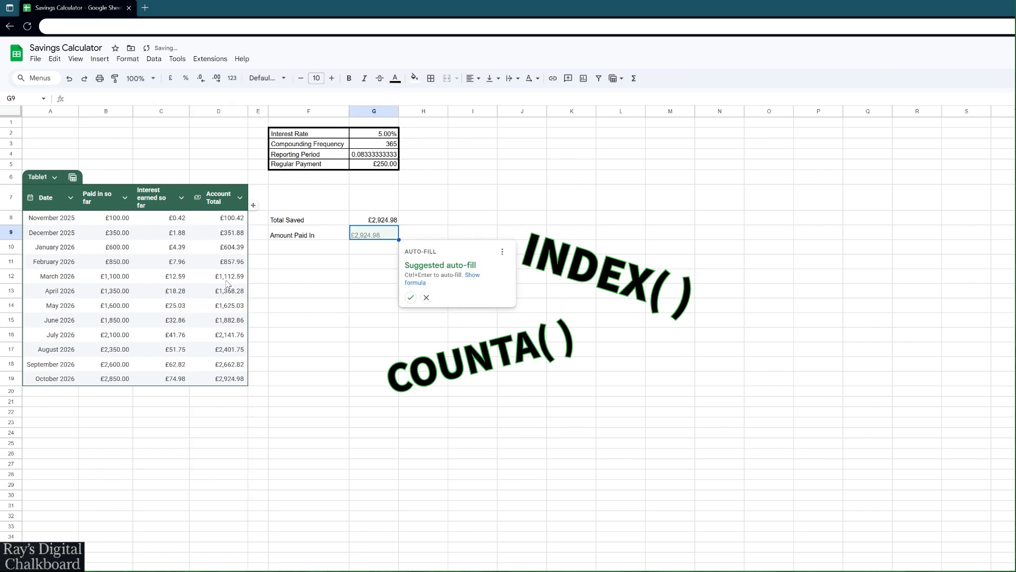
# Step: Enter =index(B8:B,counta(B8:B)) in G9 to return the last Paid in so far value
pyautogui.write('=')
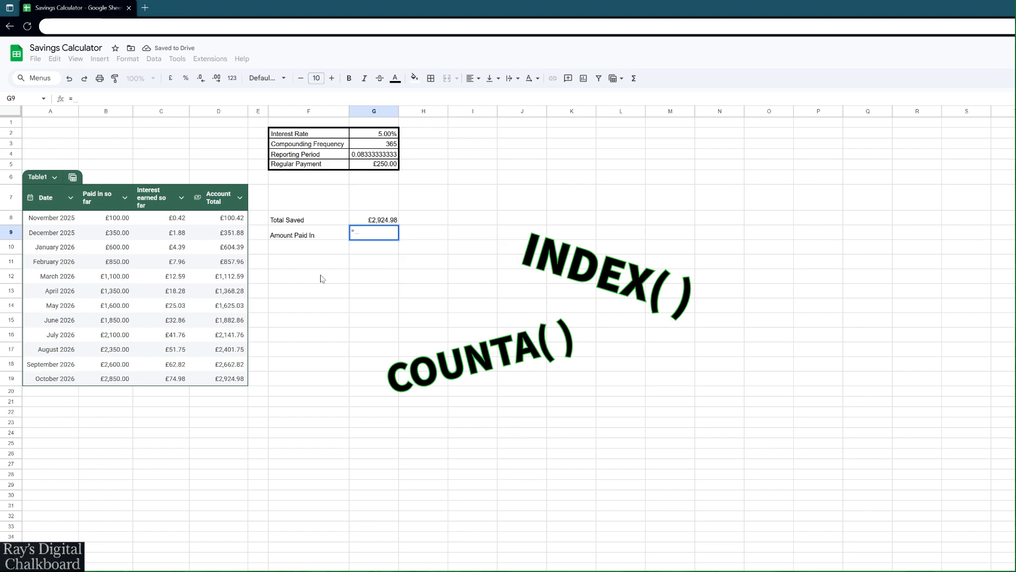
pyautogui.write('index(')
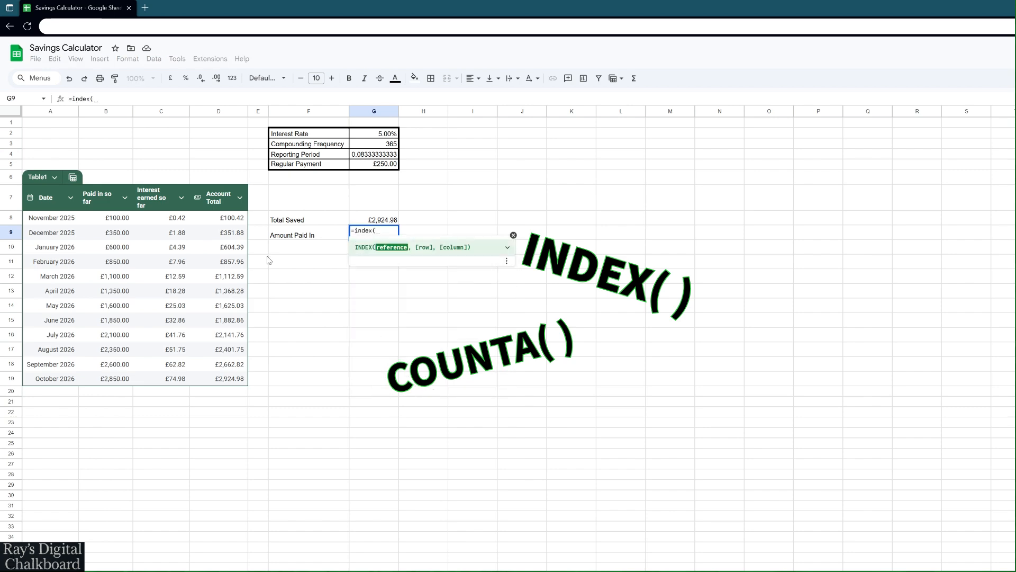
pyautogui.moveTo(125, 219); pyautogui.dragTo(114, 251)
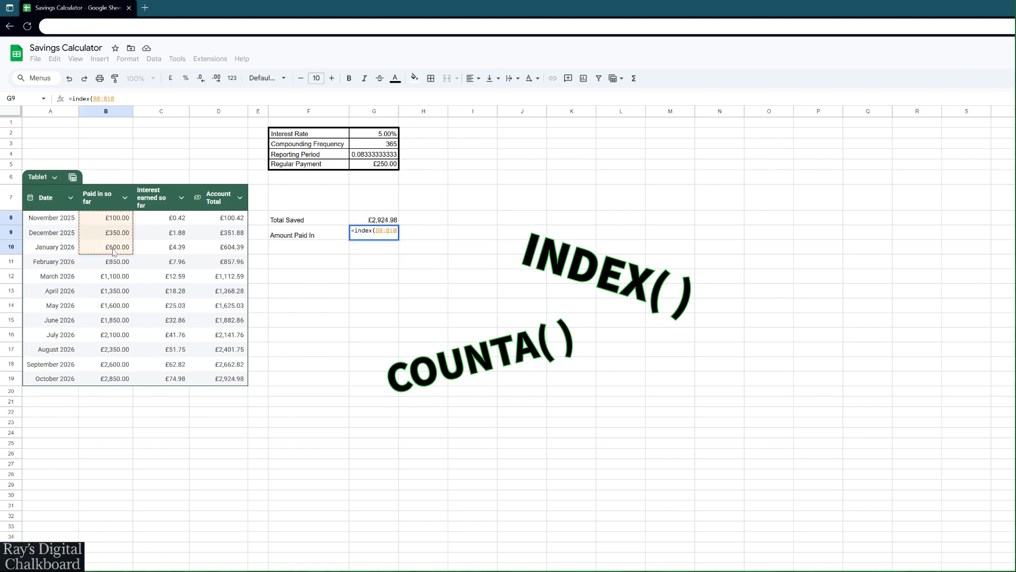
pyautogui.press('BackSpace')
pyautogui.press('BackSpace')
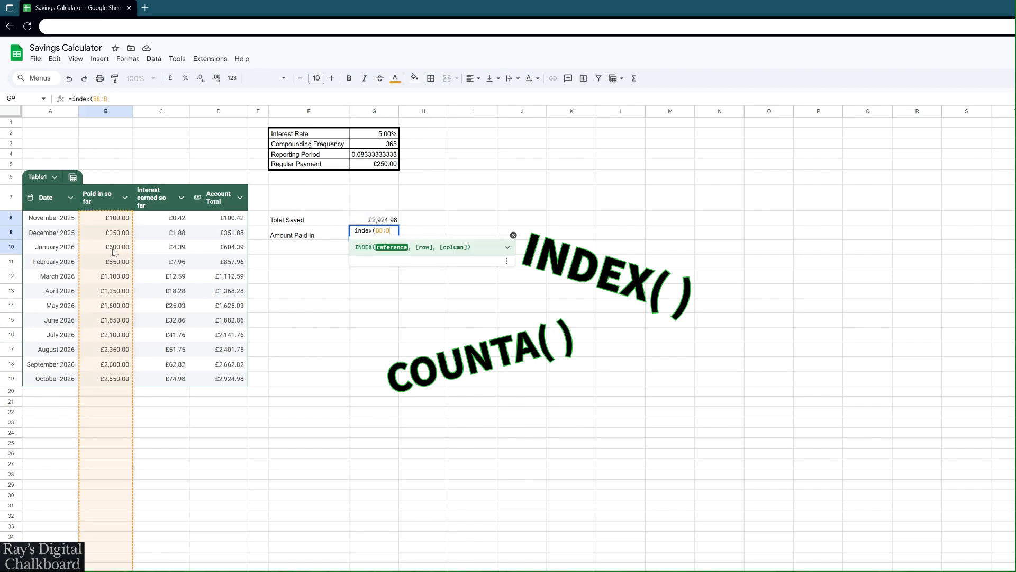
pyautogui.write(',count')
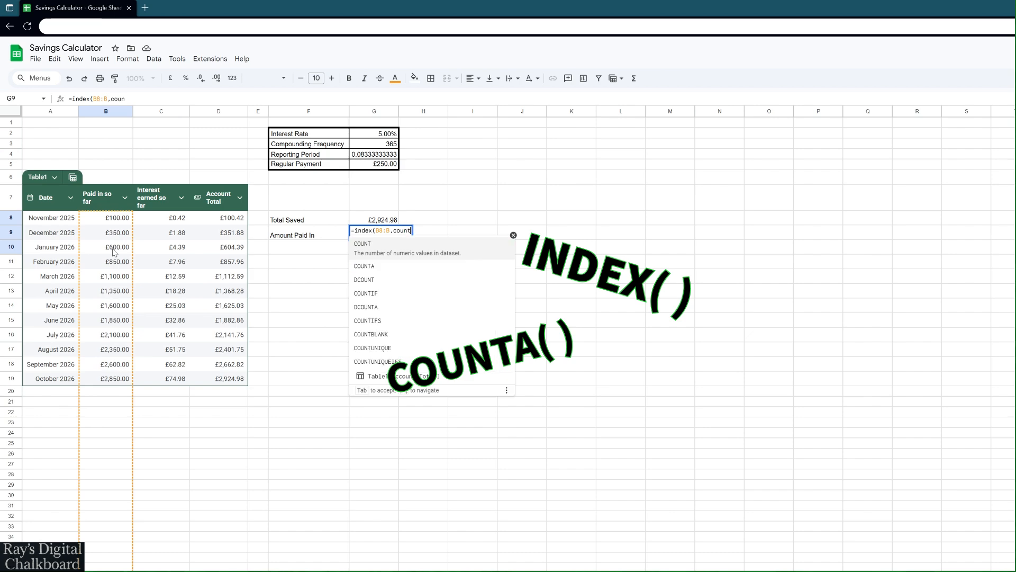
pyautogui.write('a(')
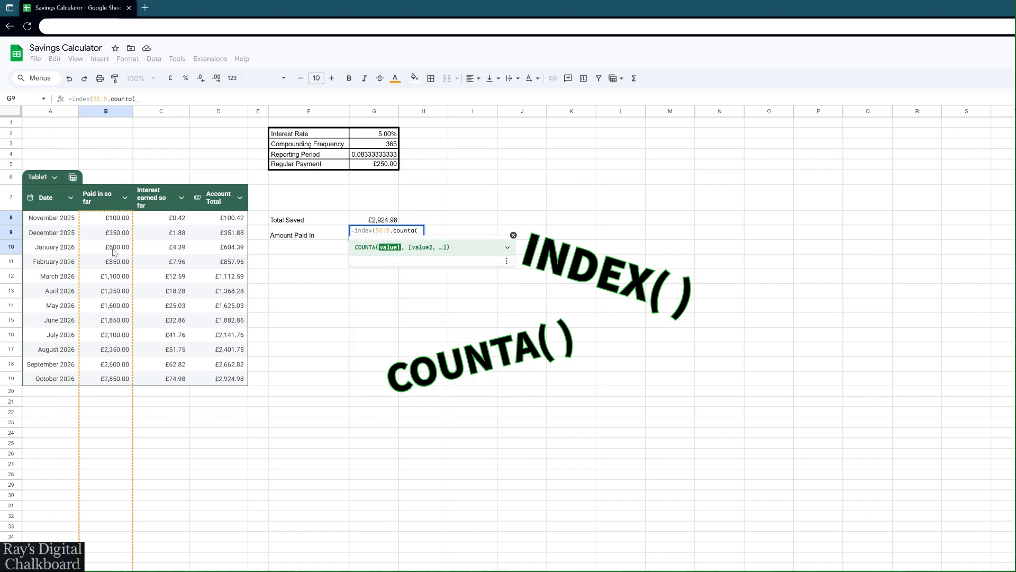
pyautogui.moveTo(127, 219); pyautogui.dragTo(121, 241)
pyautogui.press('BackSpace')
pyautogui.press('BackSpace')
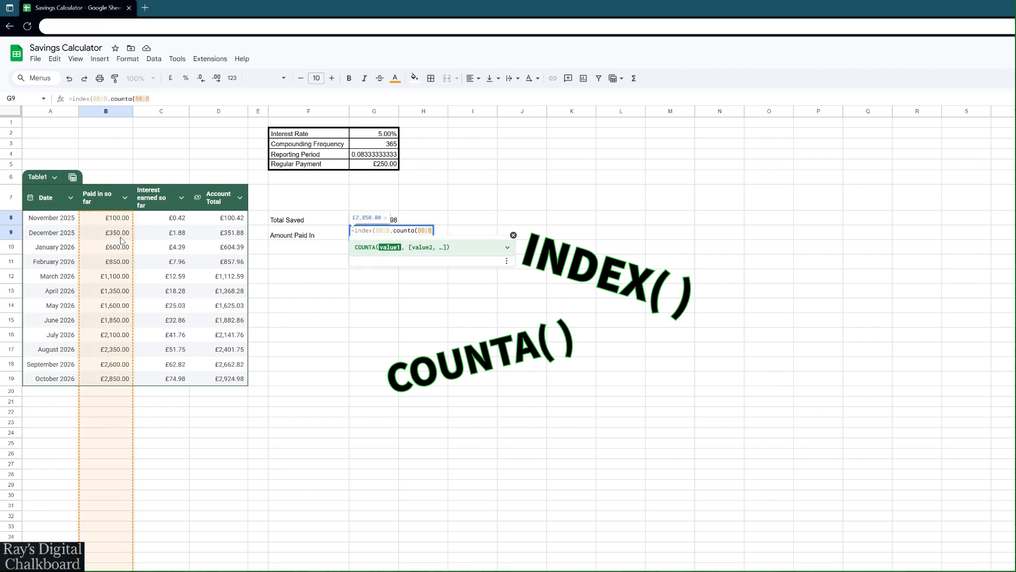
pyautogui.write('B)')
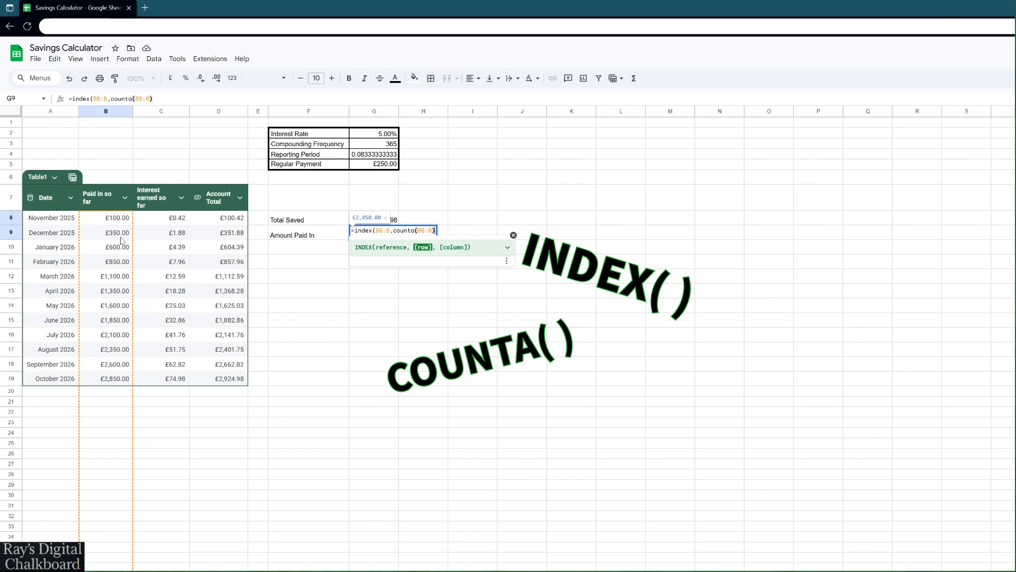
pyautogui.write(')')
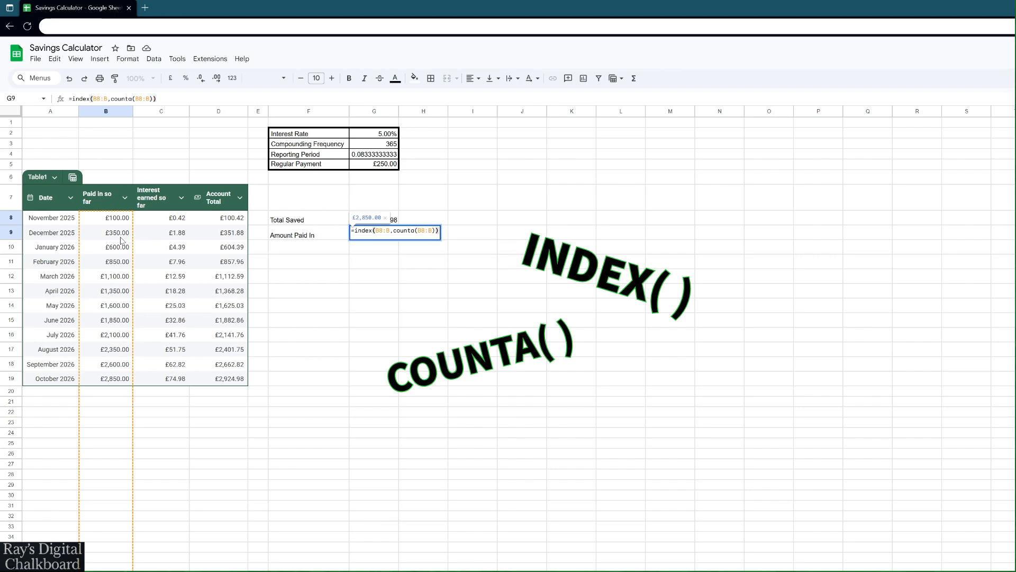
pyautogui.press('Return')
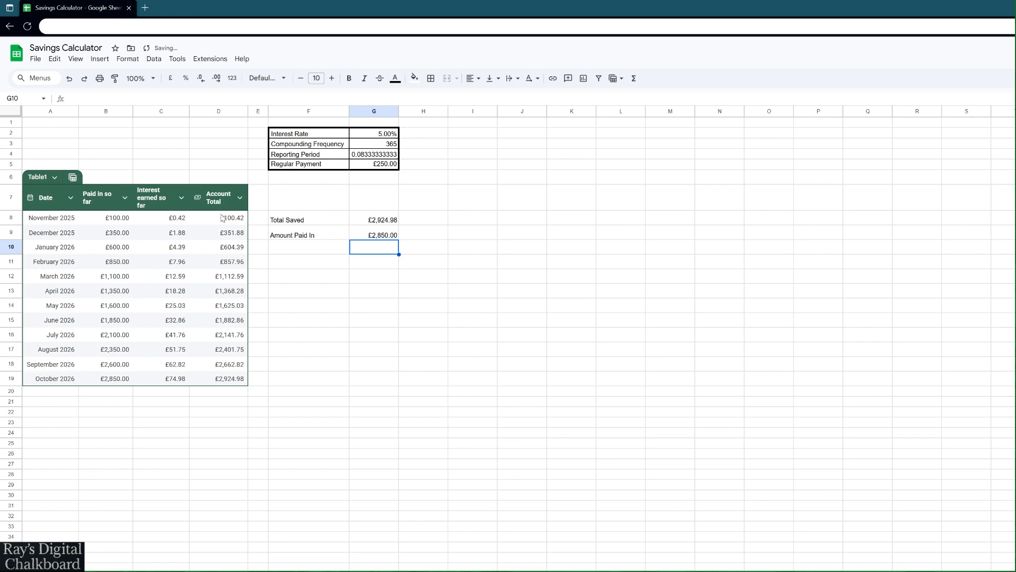
# Step: Give the summary cells F8:G9 a thick outer border and thin inner borders
pyautogui.click(324, 223)
pyautogui.moveTo(340, 223); pyautogui.dragTo(394, 237)
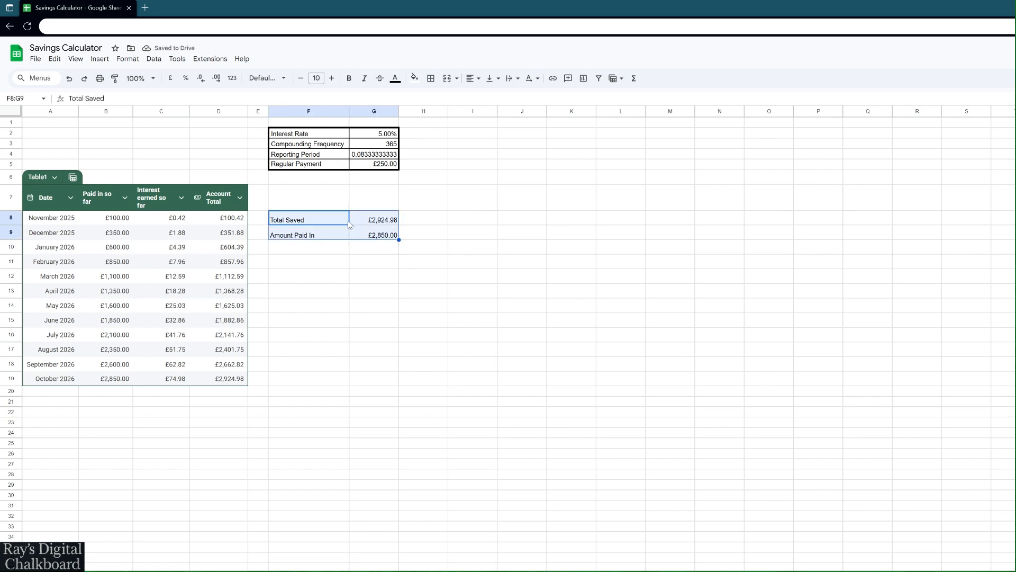
pyautogui.click(431, 78)
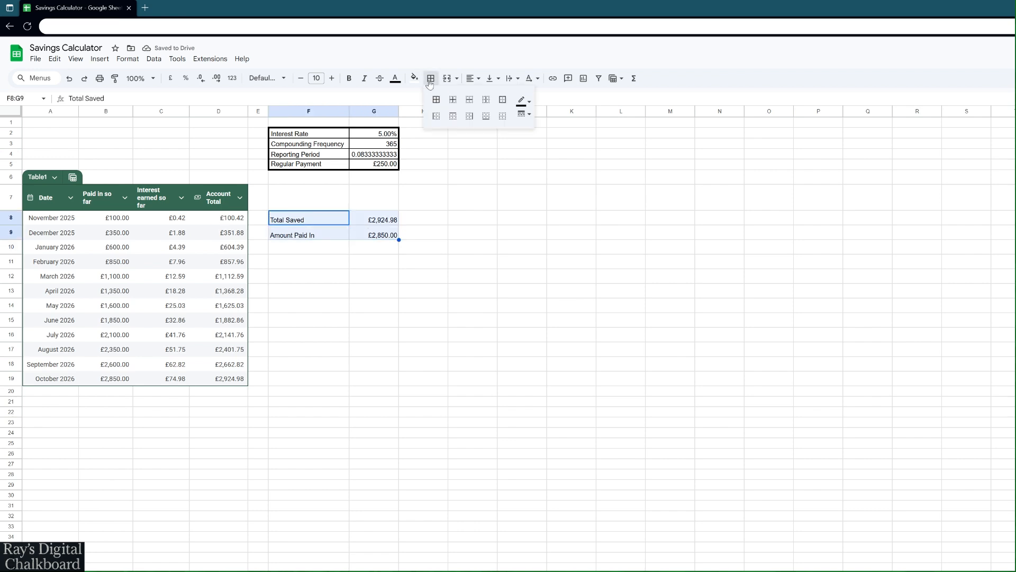
pyautogui.click(502, 100)
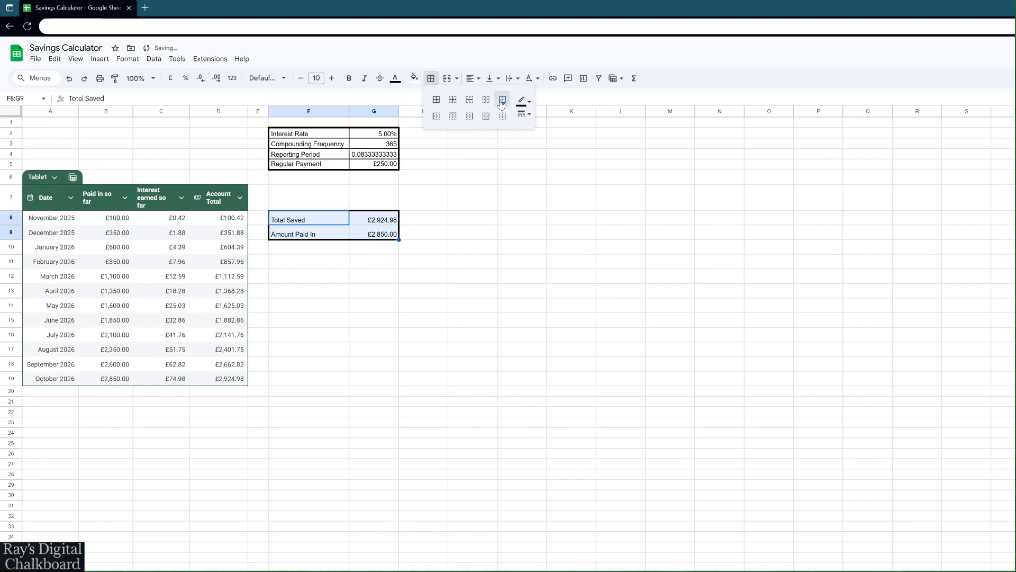
pyautogui.click(453, 100)
pyautogui.click(522, 112)
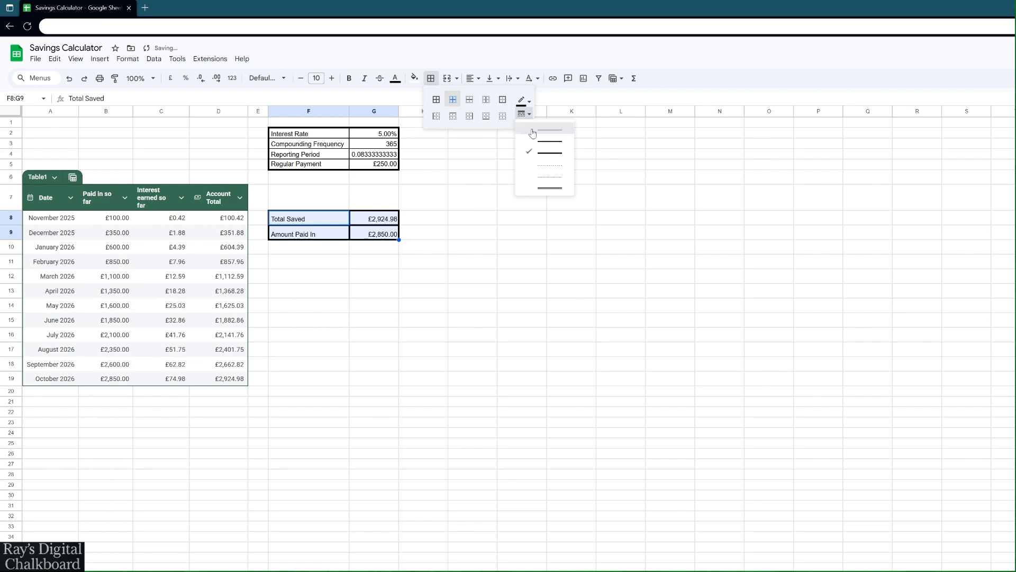
pyautogui.click(533, 132)
pyautogui.click(423, 234)
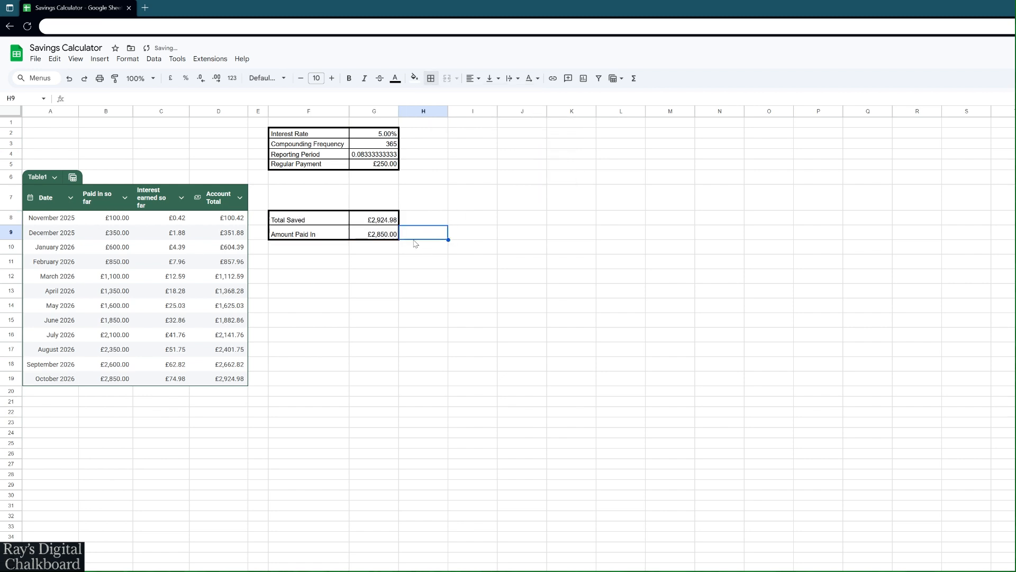
# Step: Insert a chart from the summary cells F8:G9 and set its type to Scorecard chart
pyautogui.moveTo(339, 222); pyautogui.dragTo(372, 234)
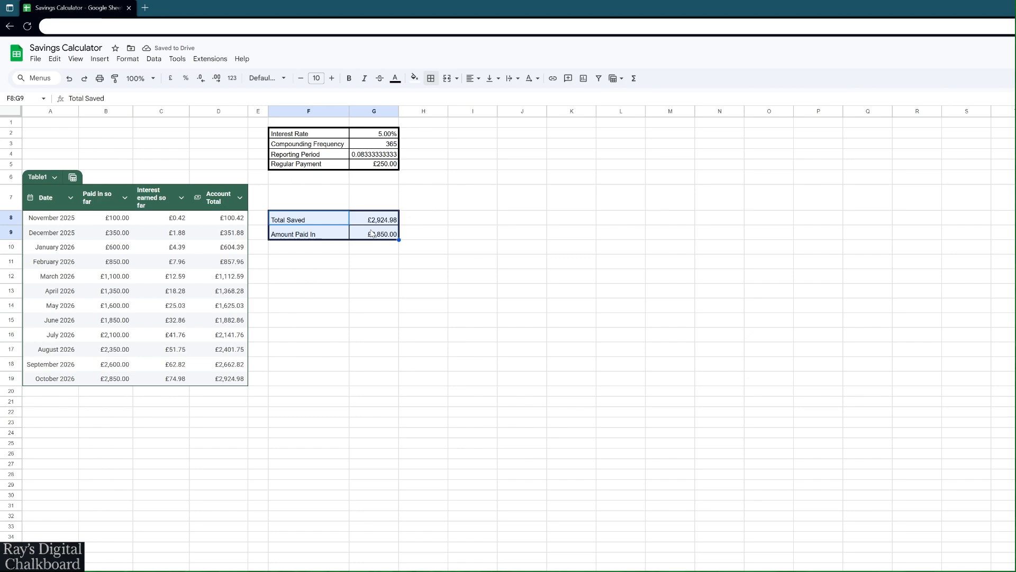
pyautogui.click(98, 60)
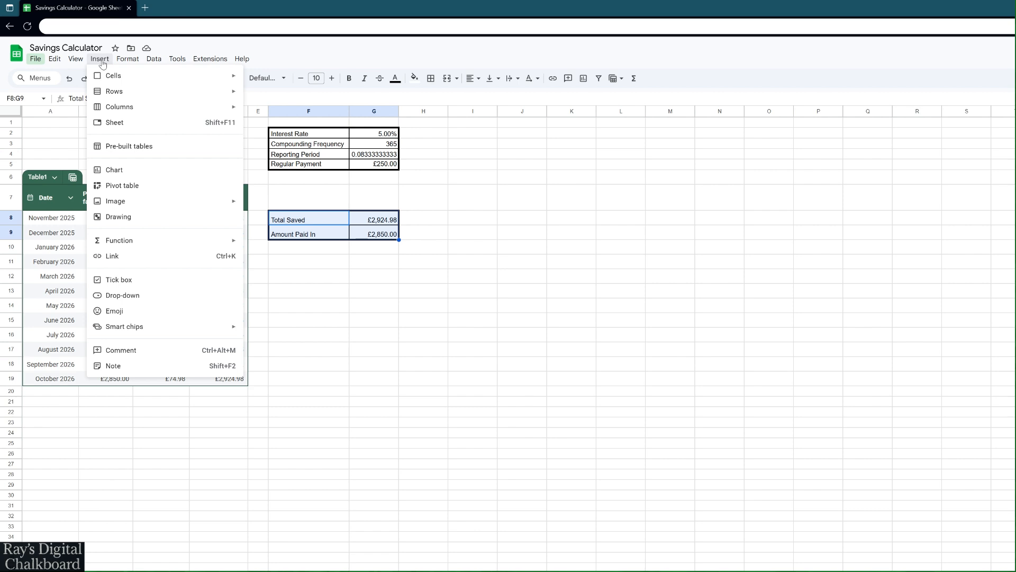
pyautogui.click(112, 170)
pyautogui.scroll(-2, 927, 296)
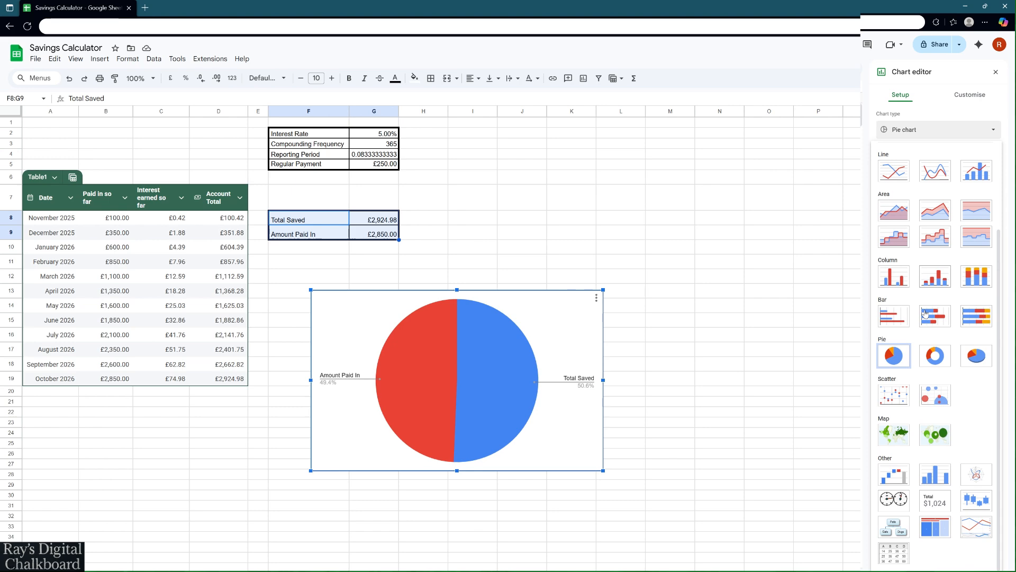
pyautogui.click(930, 503)
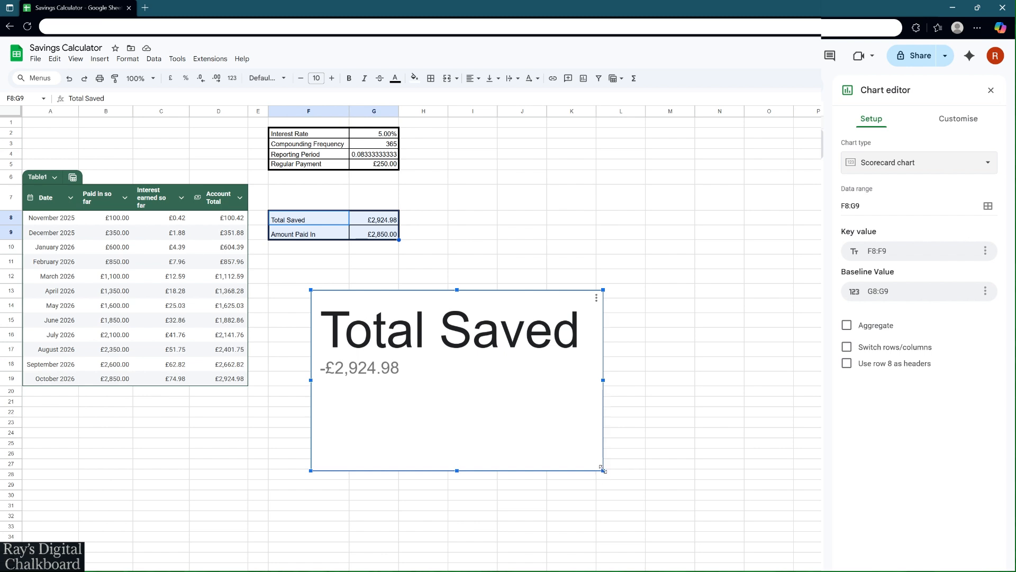
# Step: Shrink the scorecard and place it above the savings table, starting at cell A1 and reaching into column D
pyautogui.moveTo(603, 471); pyautogui.dragTo(403, 346)
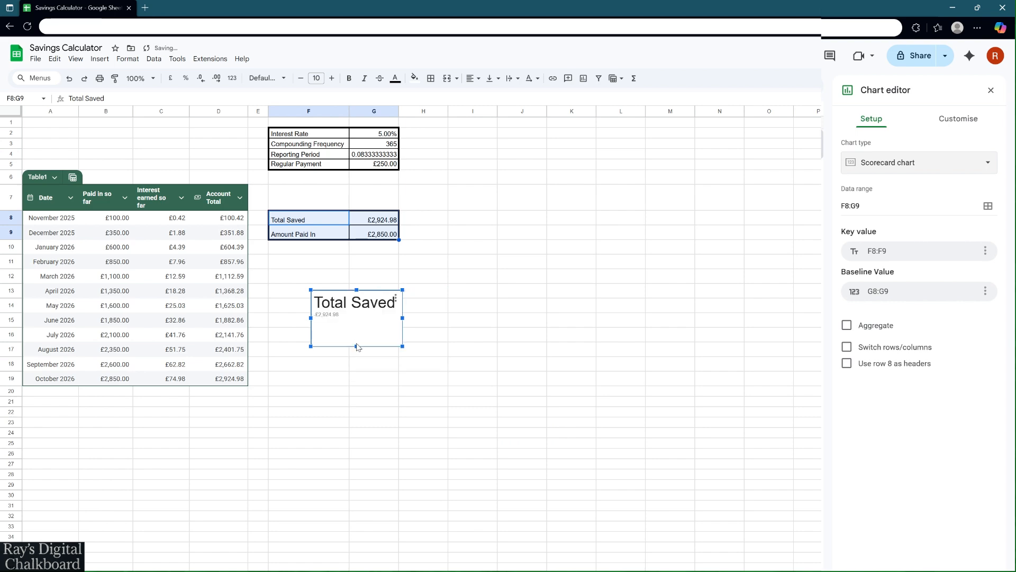
pyautogui.moveTo(368, 315); pyautogui.dragTo(80, 144)
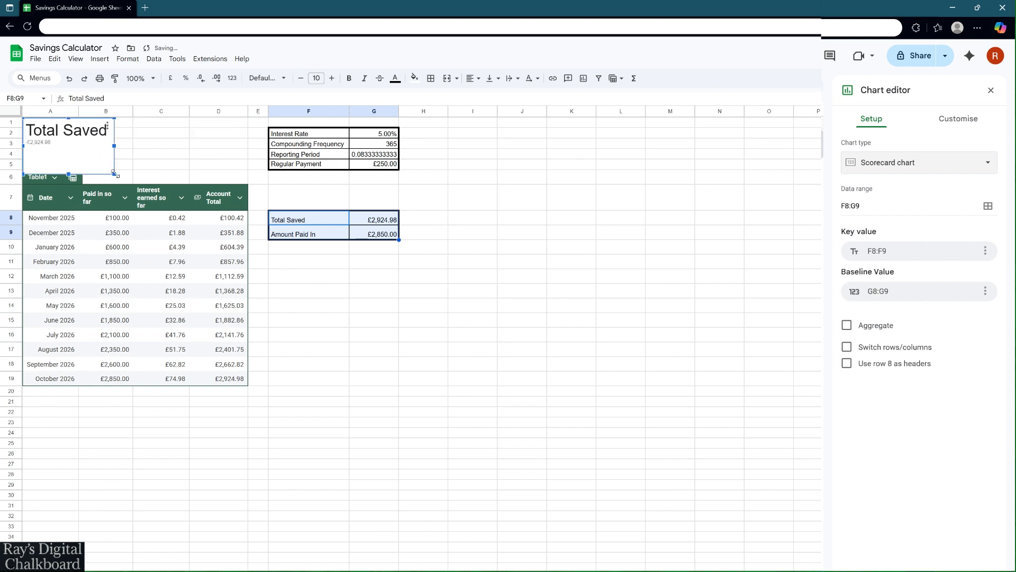
pyautogui.moveTo(114, 174); pyautogui.dragTo(146, 193)
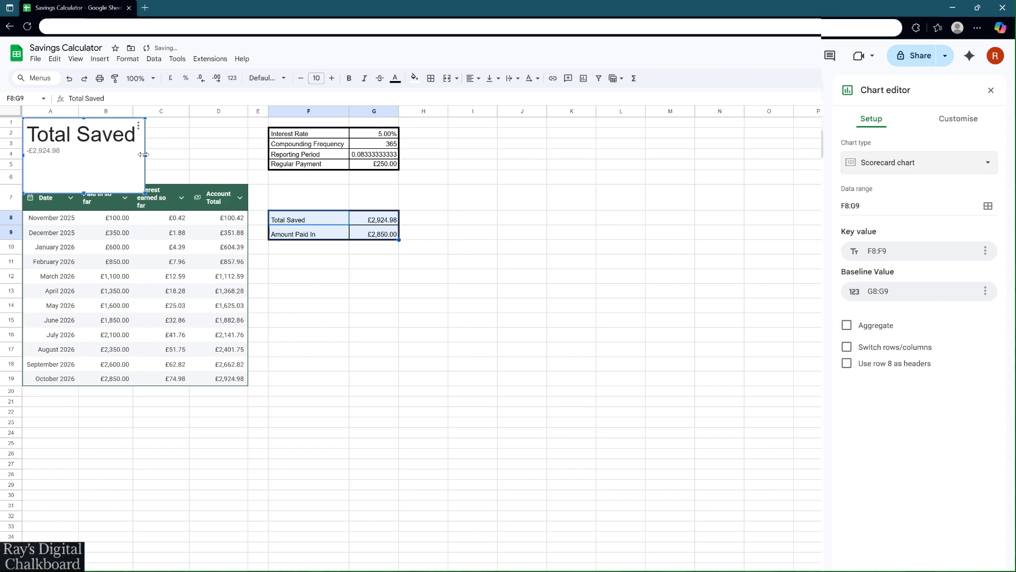
pyautogui.moveTo(147, 156); pyautogui.dragTo(207, 135)
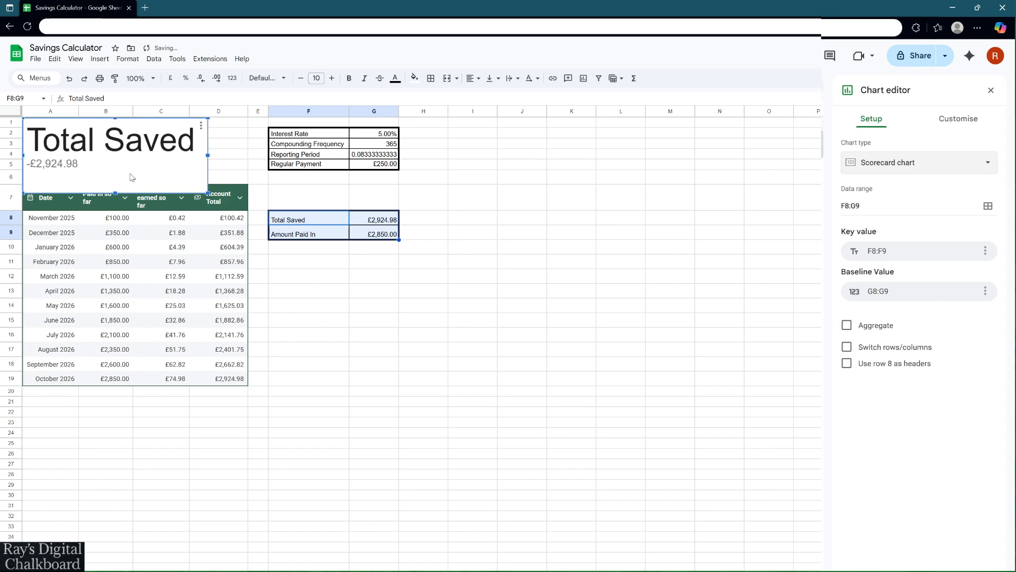
pyautogui.moveTo(115, 193); pyautogui.dragTo(117, 153)
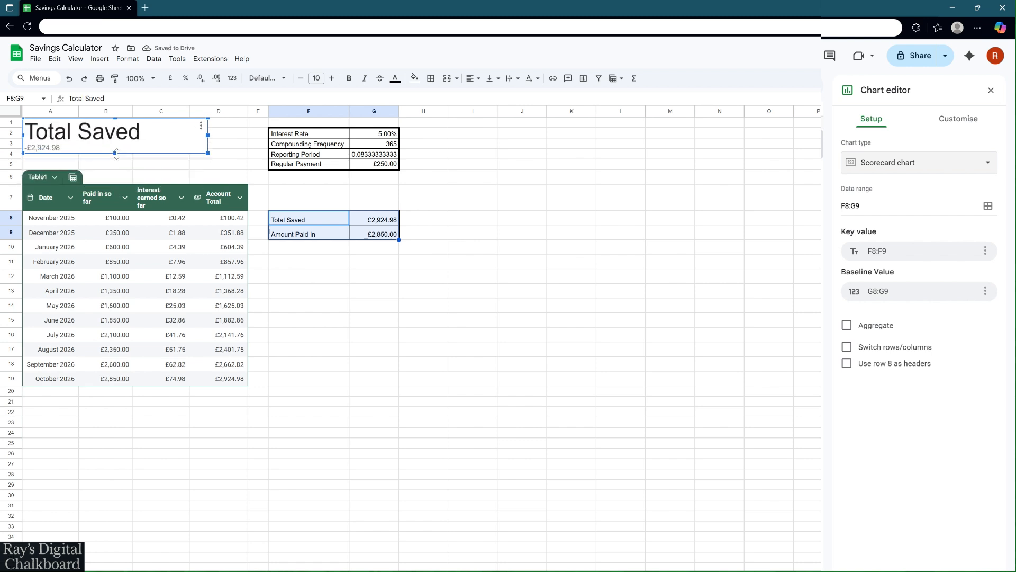
# Step: Switch the scorecard's rows and columns and use column F as headers
pyautogui.click(847, 346)
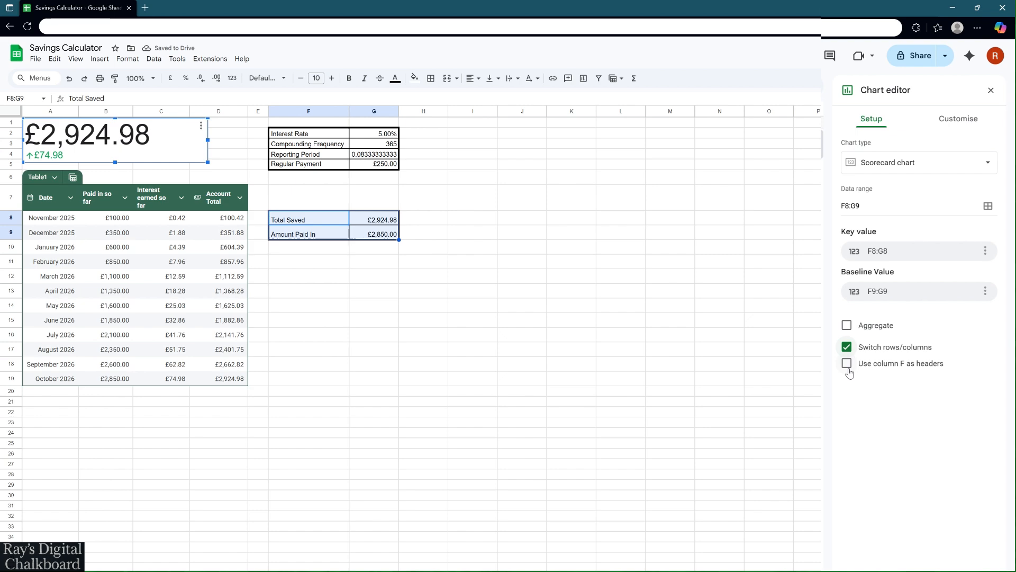
pyautogui.click(847, 364)
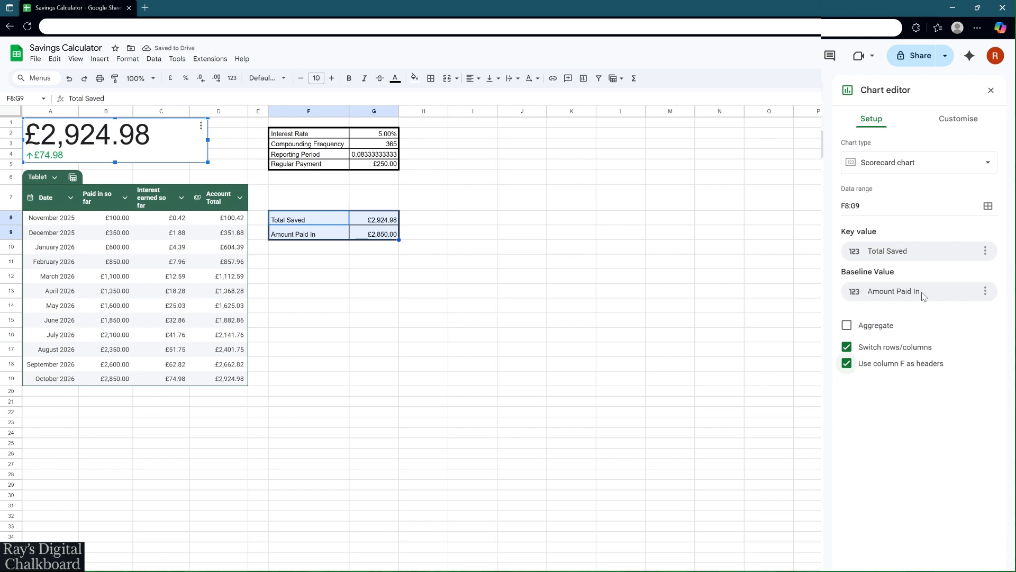
# Step: Set the scorecard's chart title to "Savings Account Total"
pyautogui.click(964, 125)
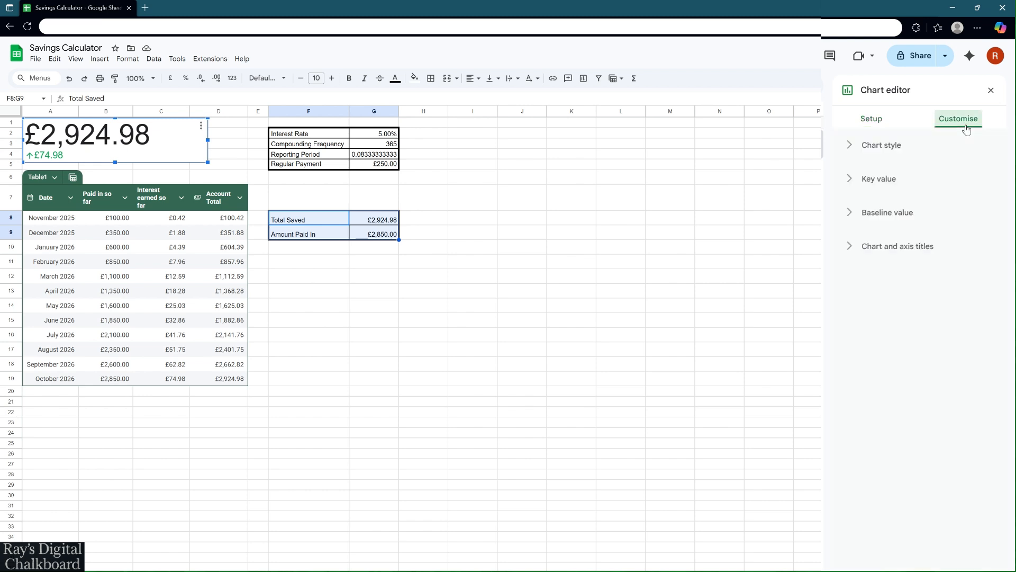
pyautogui.click(854, 248)
pyautogui.click(897, 327)
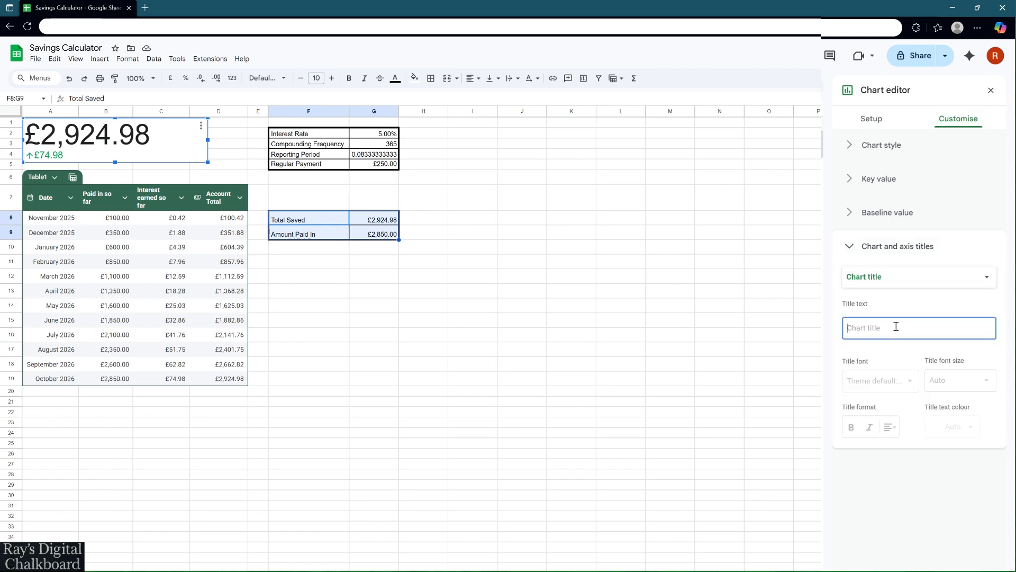
pyautogui.write('Sav')
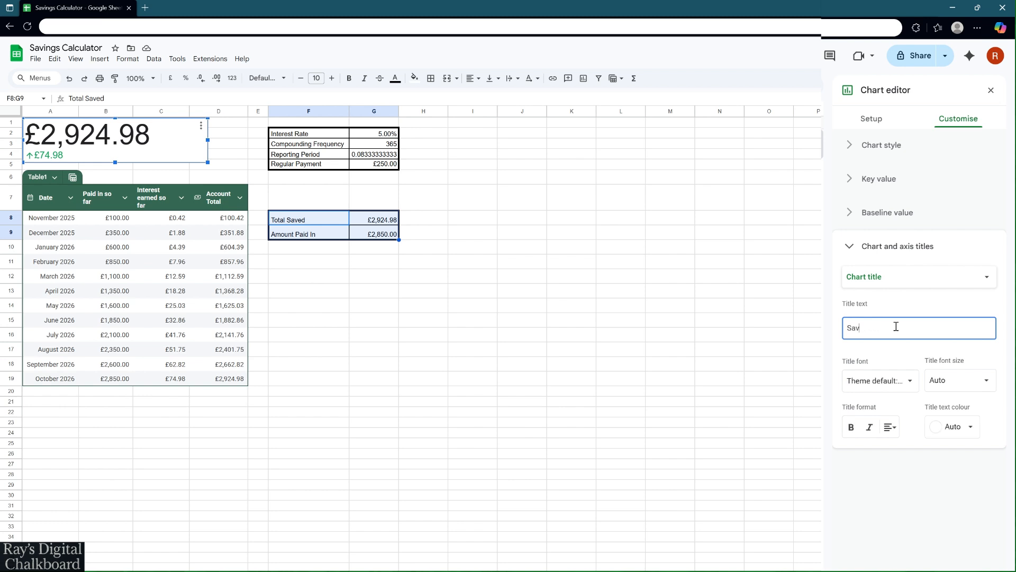
pyautogui.write('ings Account Total')
pyautogui.click(920, 278)
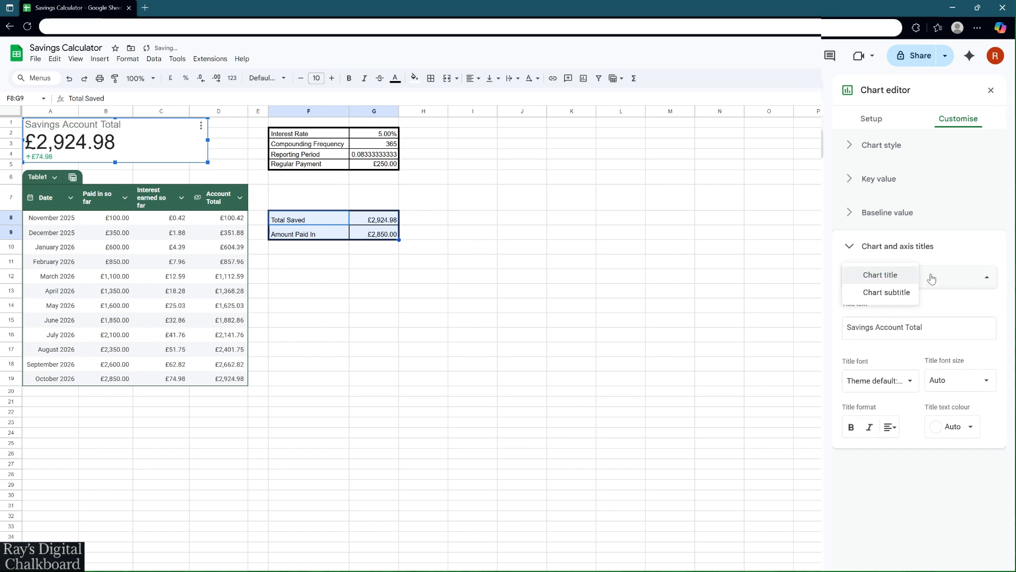
pyautogui.click(932, 279)
# Step: Give the scorecard's baseline value the description "Interest Earned" and a green font colour
pyautogui.click(857, 217)
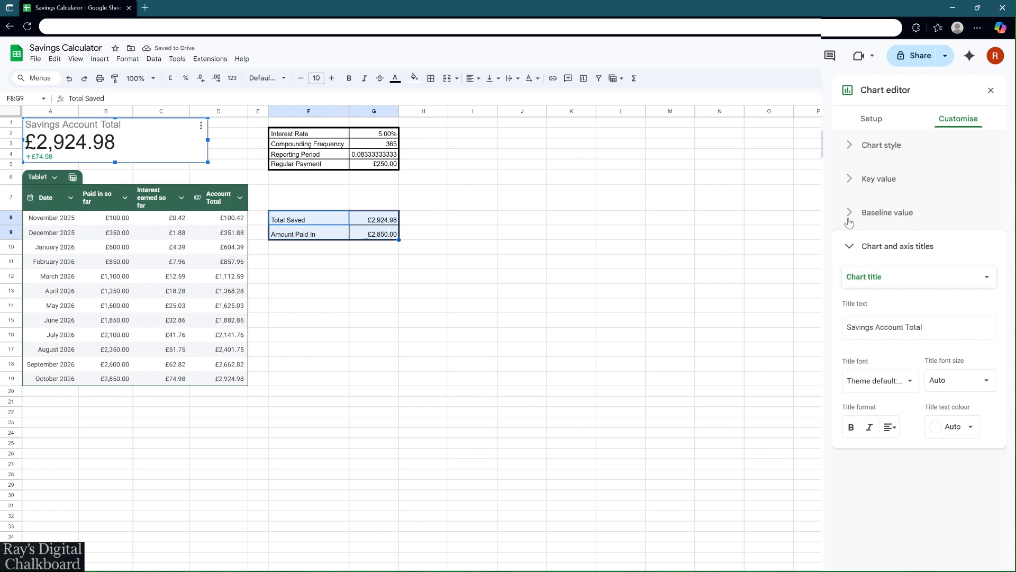
pyautogui.click(876, 293)
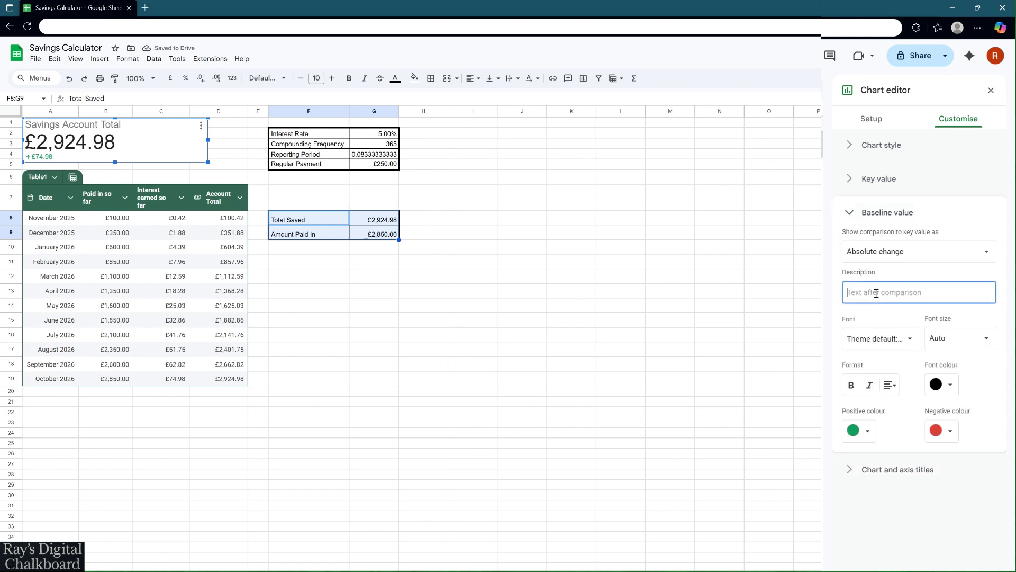
pyautogui.write('Interest E')
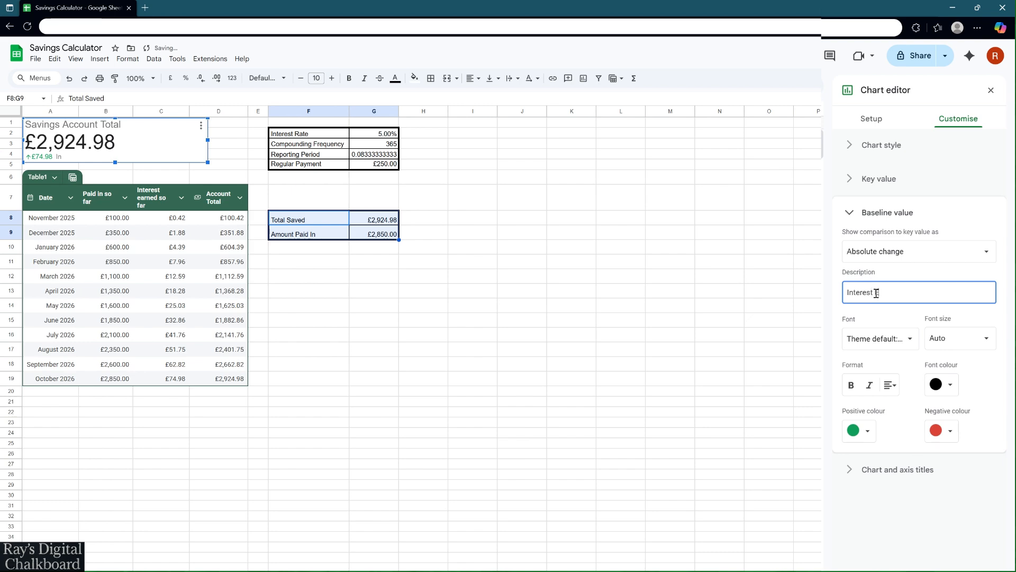
pyautogui.write('arned')
pyautogui.click(950, 385)
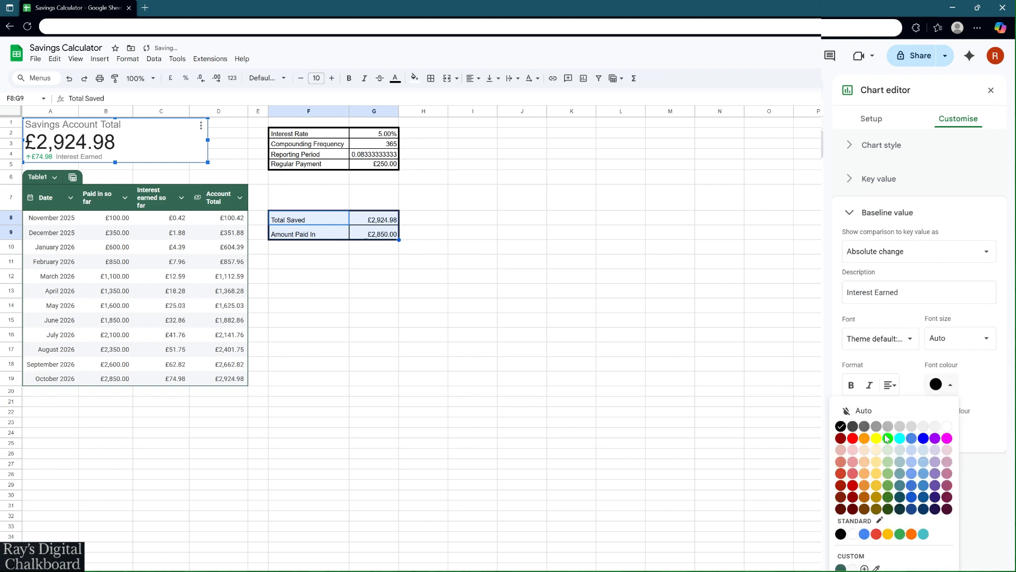
pyautogui.click(899, 533)
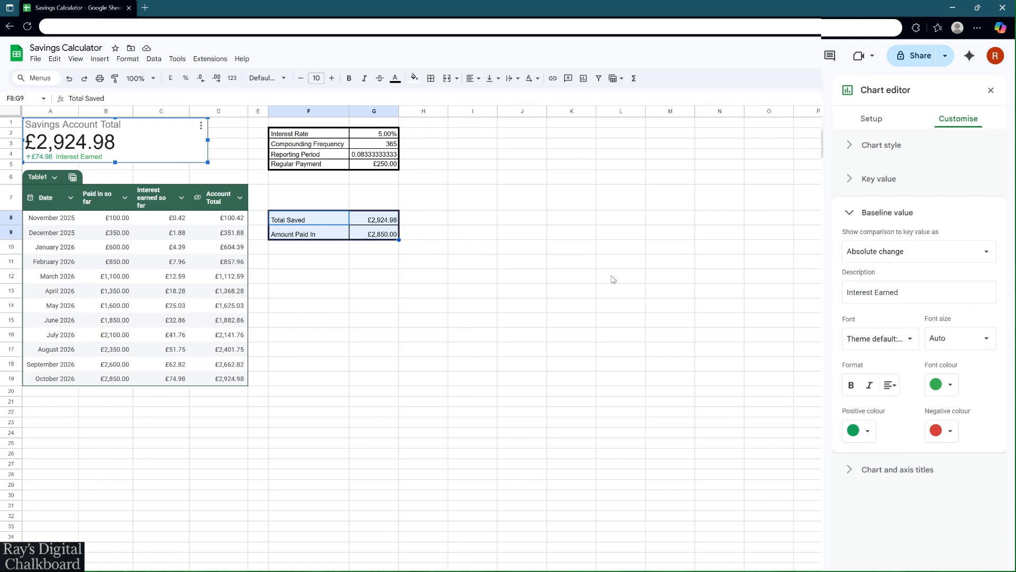
pyautogui.click(536, 279)
# Step: Set the November 2025 Paid in so far amount in B8 to 1000
pyautogui.click(119, 221)
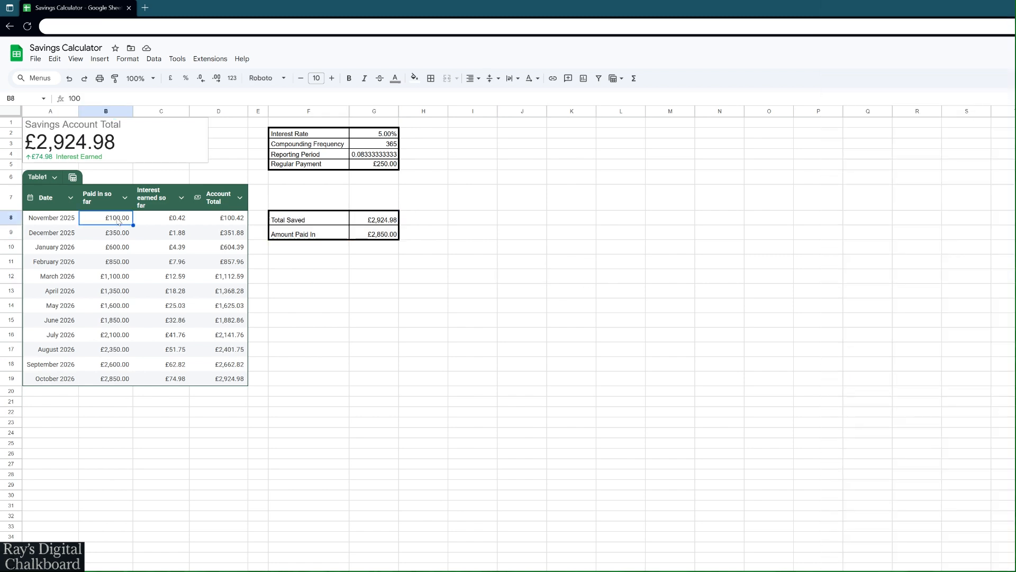
pyautogui.write('1000')
pyautogui.click(306, 200)
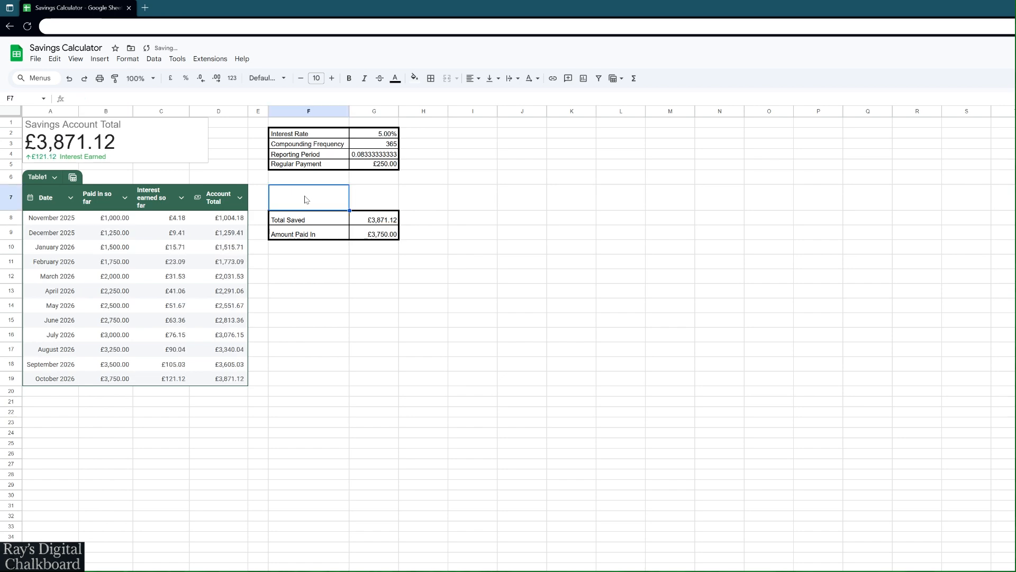
# Step: Enter =G5 in B8 so the first Paid in so far amount uses the regular payment
pyautogui.click(125, 221)
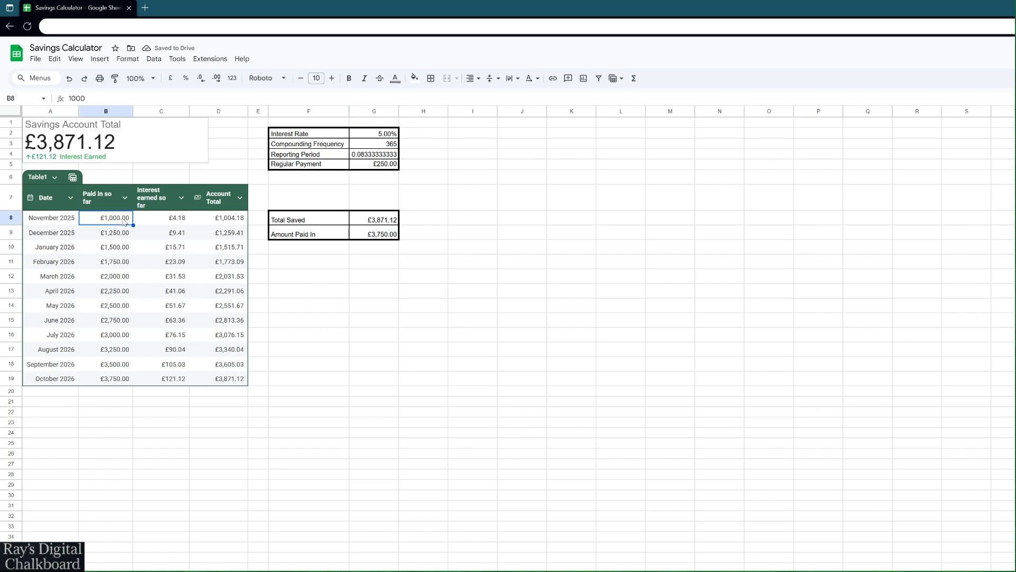
pyautogui.write('=')
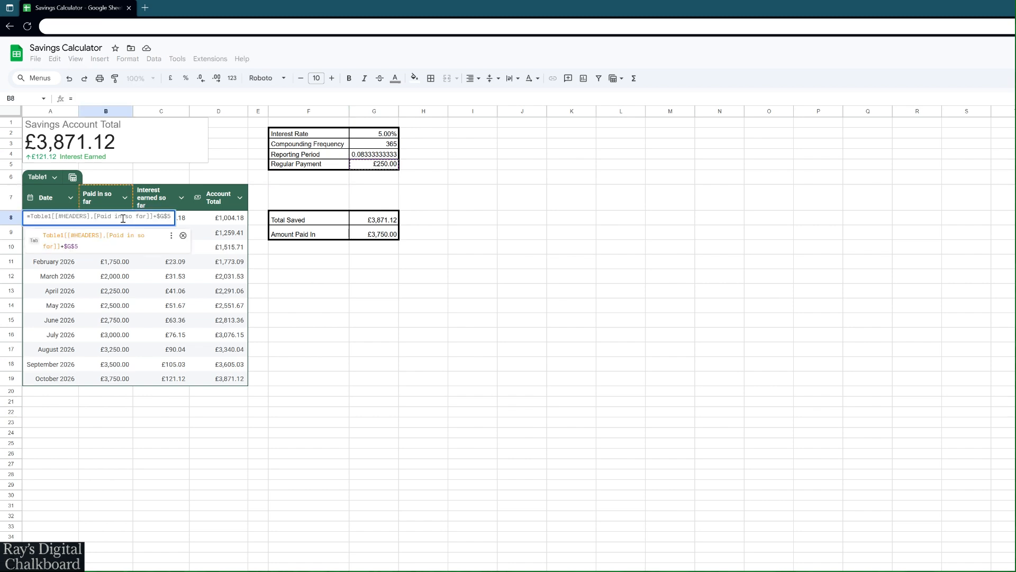
pyautogui.click(373, 168)
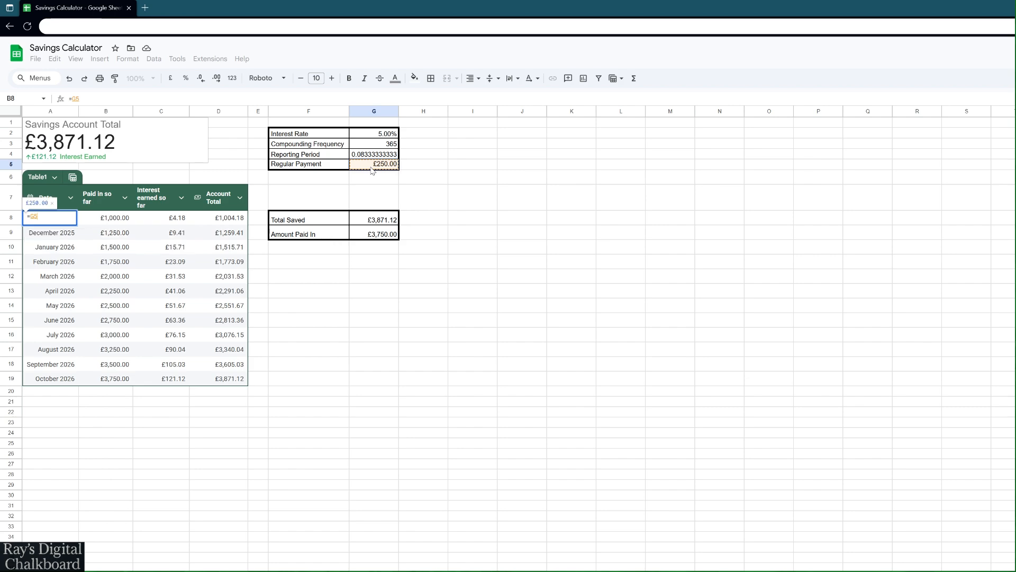
pyautogui.press('Return')
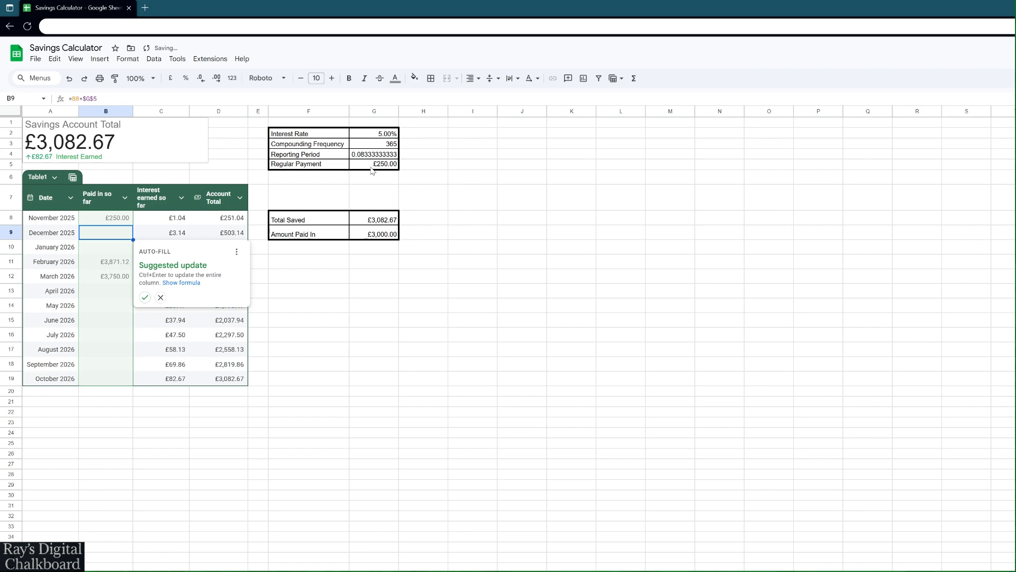
pyautogui.hotkey('ctrl', 'Return')
pyautogui.press('Up')
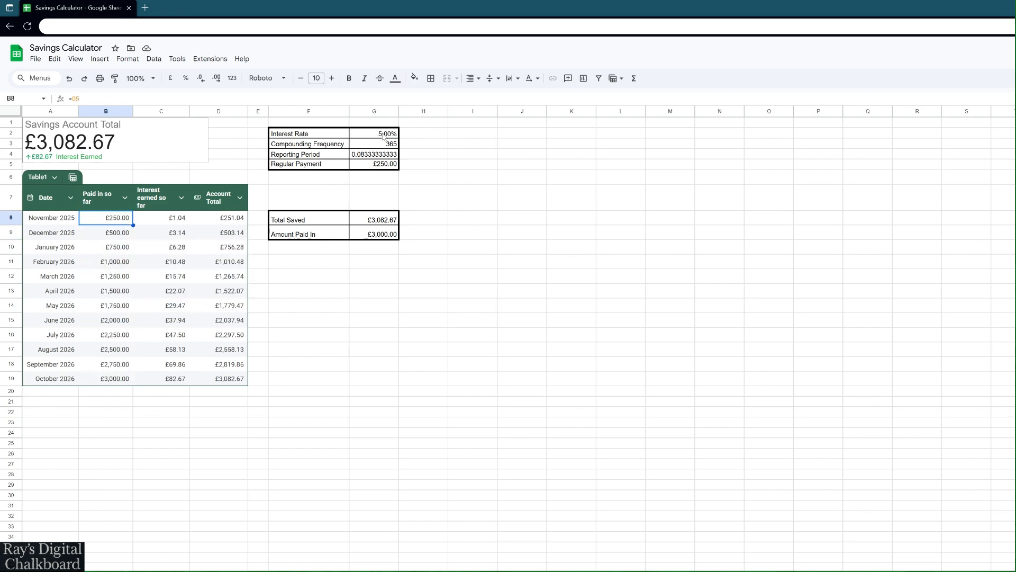
# Step: Set the interest rate in G2 to 7%
pyautogui.click(384, 137)
pyautogui.write('7')
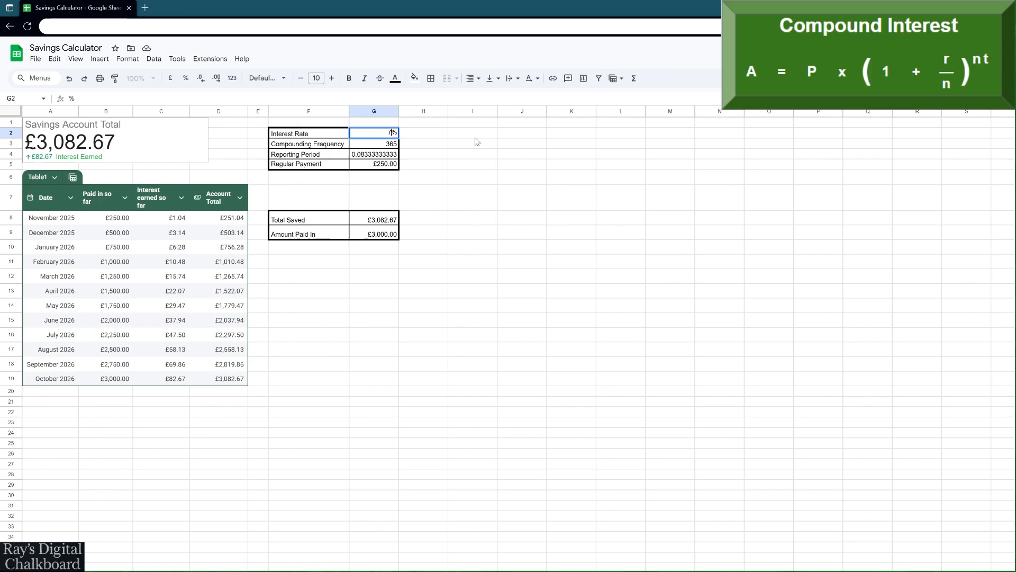
pyautogui.press('Return')
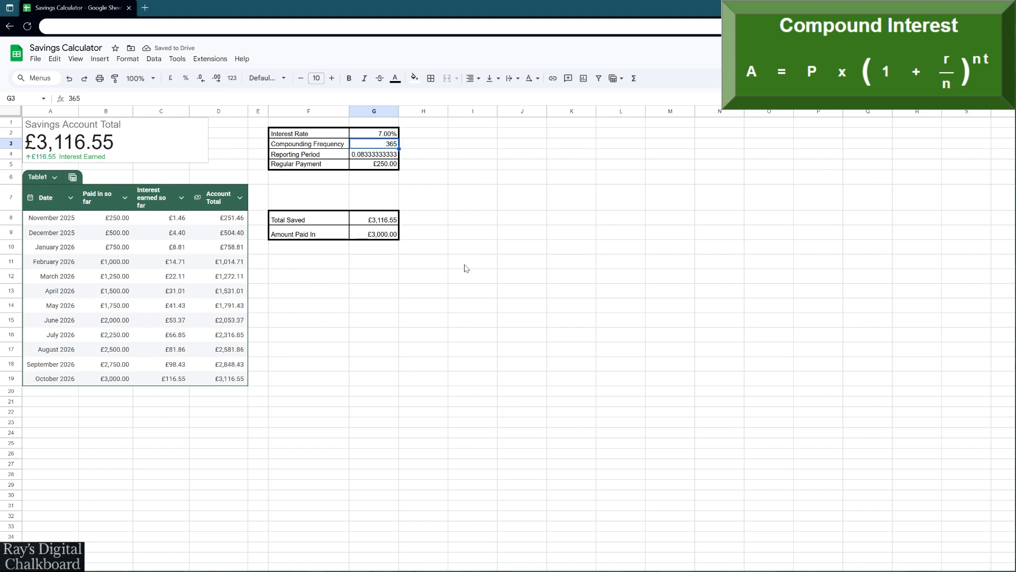
# Step: Set the interest rate in G2 to 4.5%
pyautogui.click(388, 136)
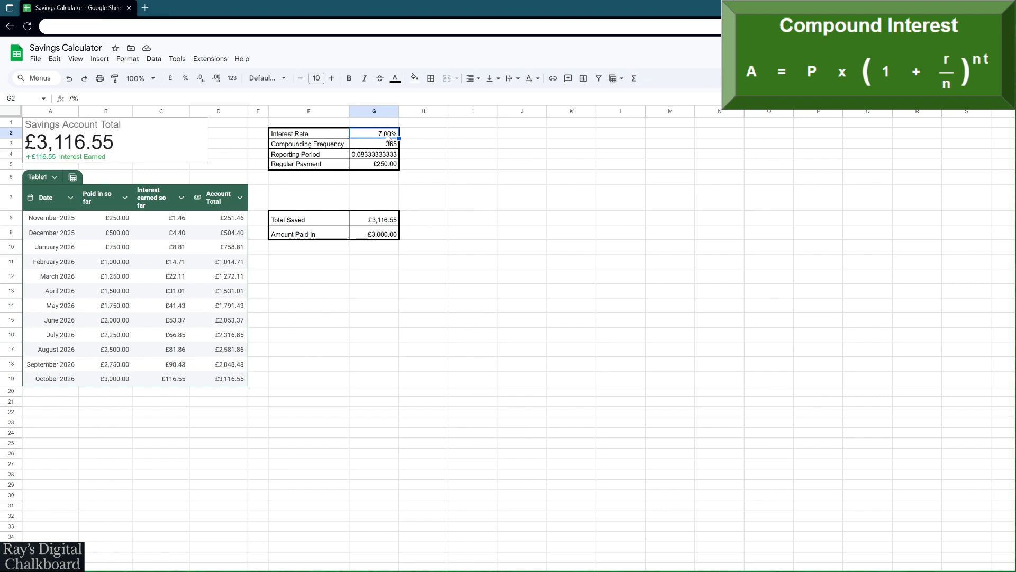
pyautogui.write('4.5%')
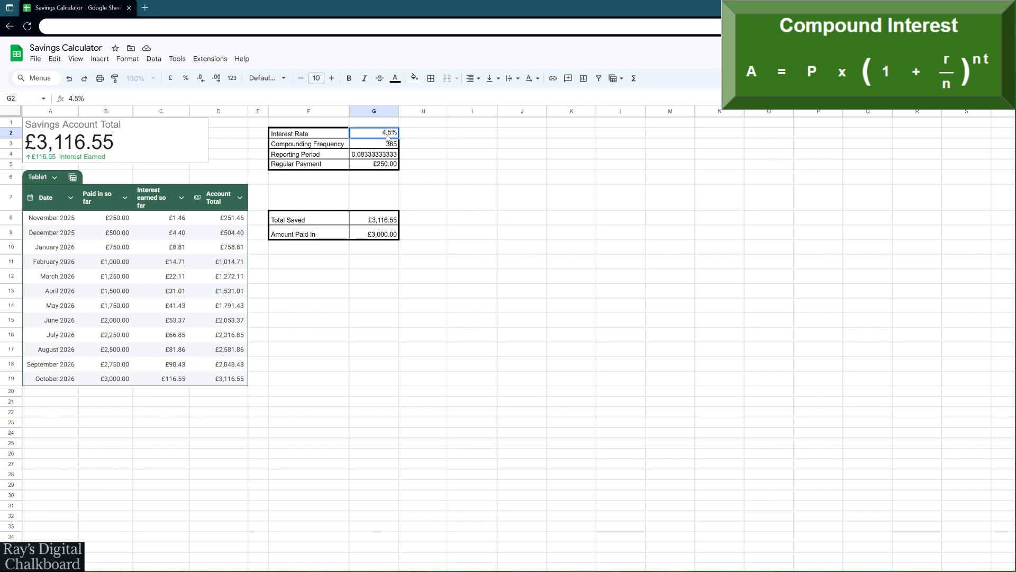
pyautogui.press('Return')
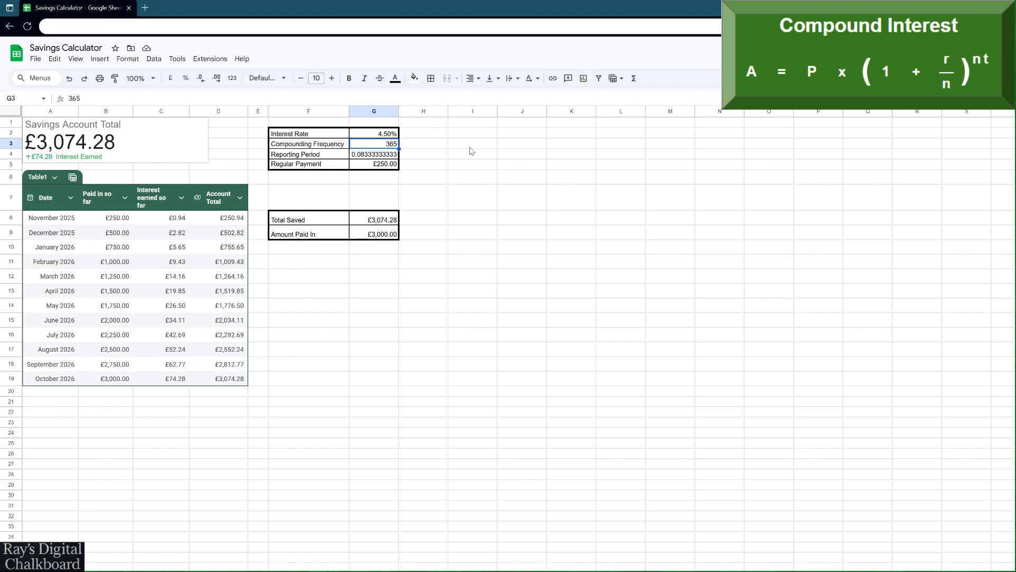
# Step: Set the compounding frequency in G3 to 12
pyautogui.write('12')
pyautogui.press('Return')
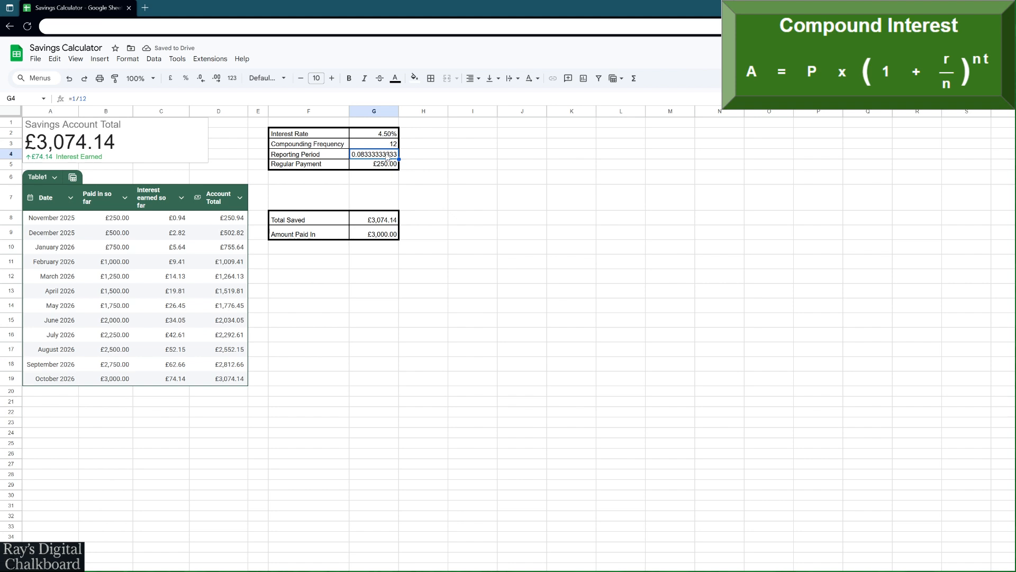
pyautogui.click(419, 154)
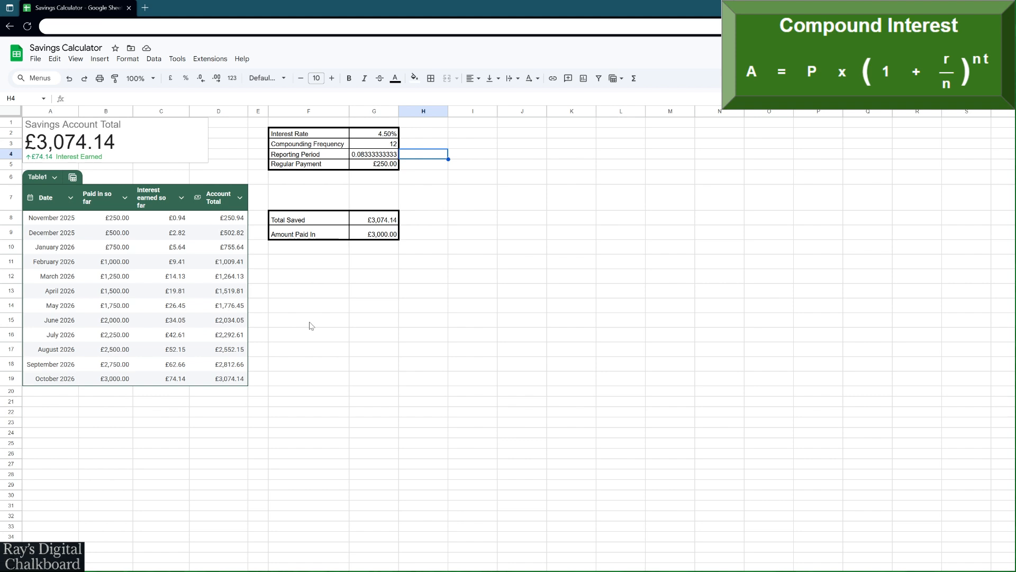
# Step: Set the compounding frequency in G3 to 365
pyautogui.click(388, 145)
pyautogui.write('365')
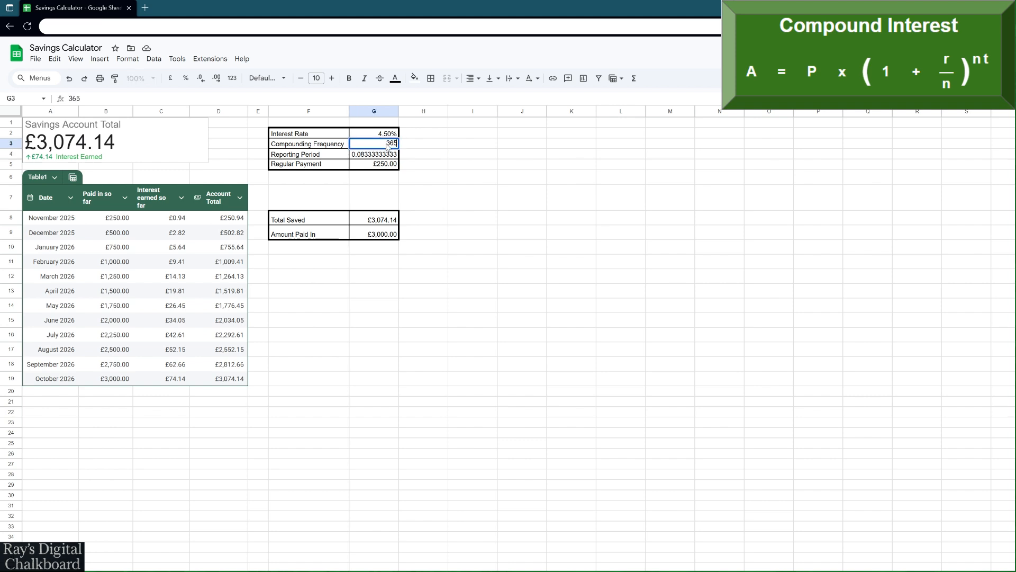
pyautogui.press('Return')
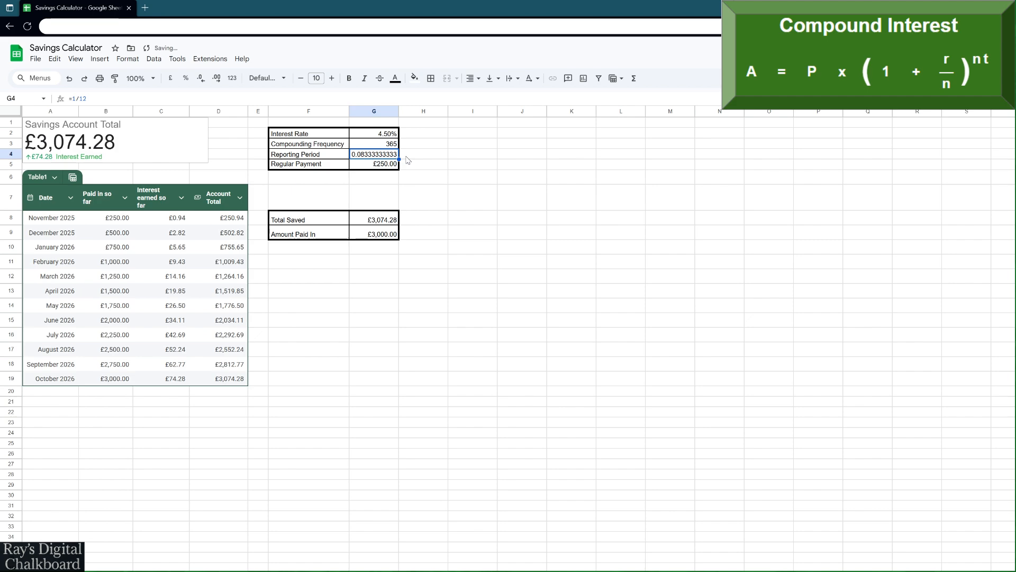
pyautogui.click(462, 199)
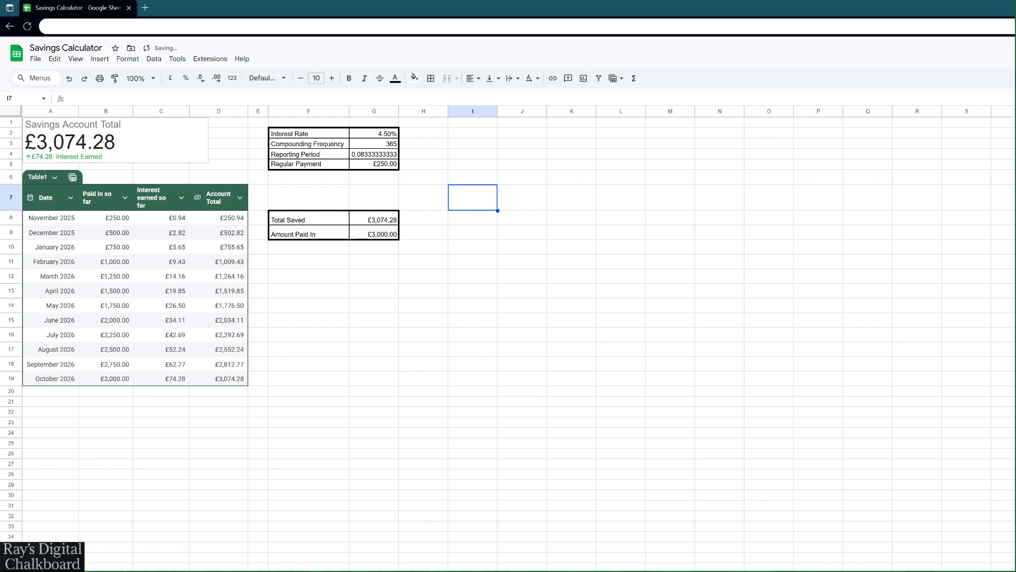
# Step: Duplicate the savings sheet and insert three columns before column B in the copy
pyautogui.rightClick(101, 571)
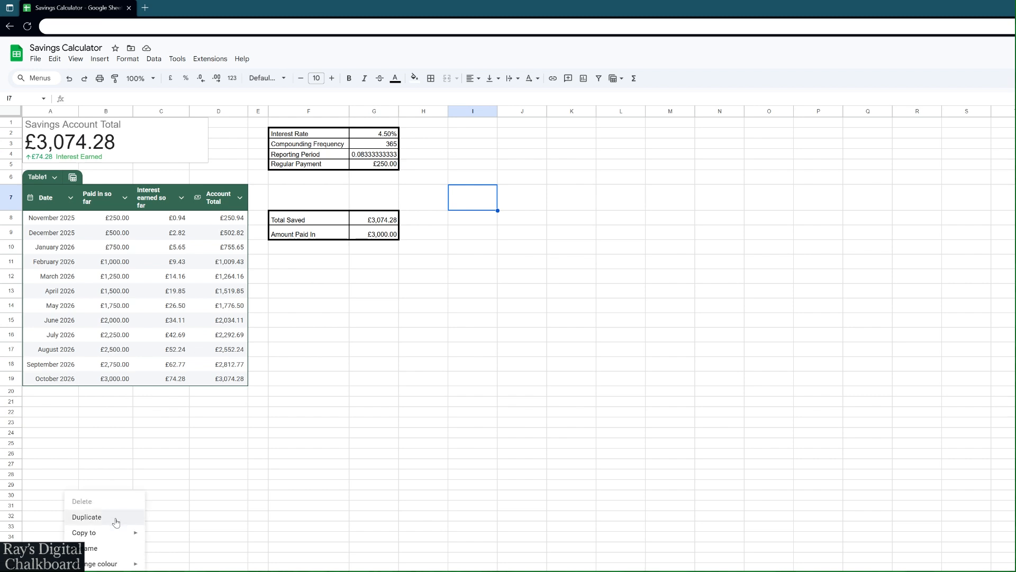
pyautogui.click(115, 522)
pyautogui.moveTo(106, 111); pyautogui.dragTo(206, 111)
pyautogui.rightClick(205, 110)
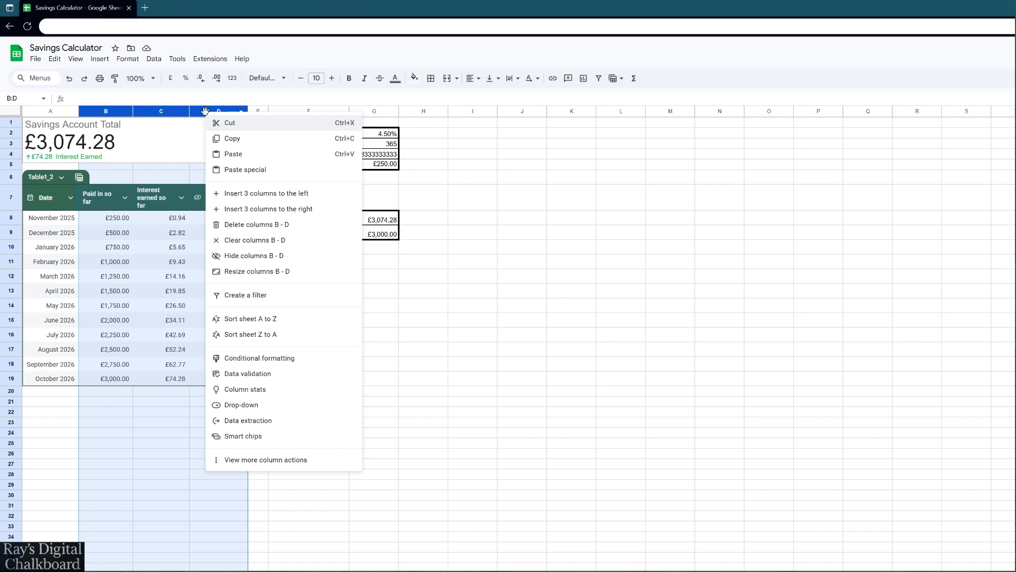
pyautogui.click(287, 197)
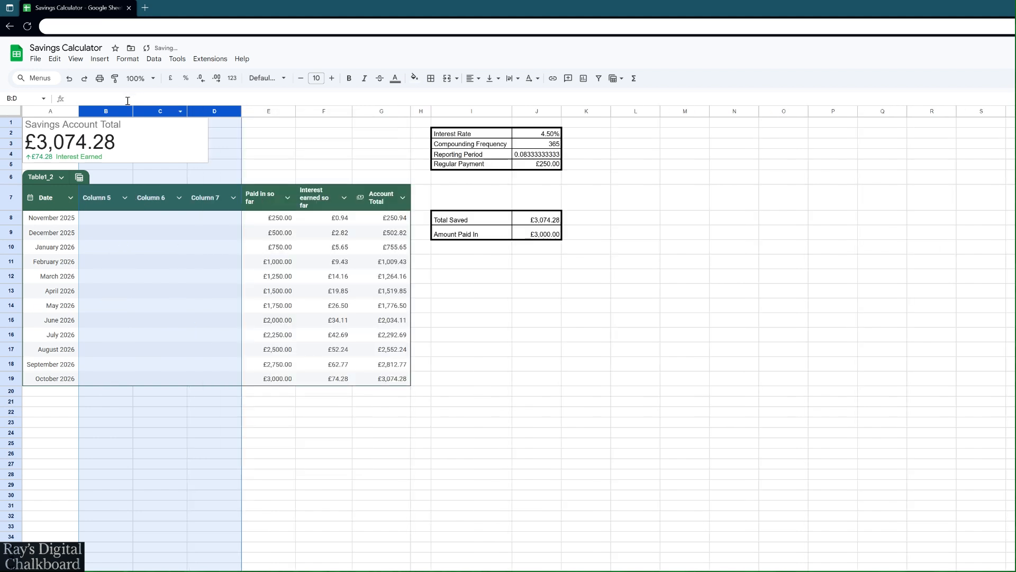
# Step: Copy columns E to G with the paid-in, interest and total data into the empty columns B to D
pyautogui.click(268, 109)
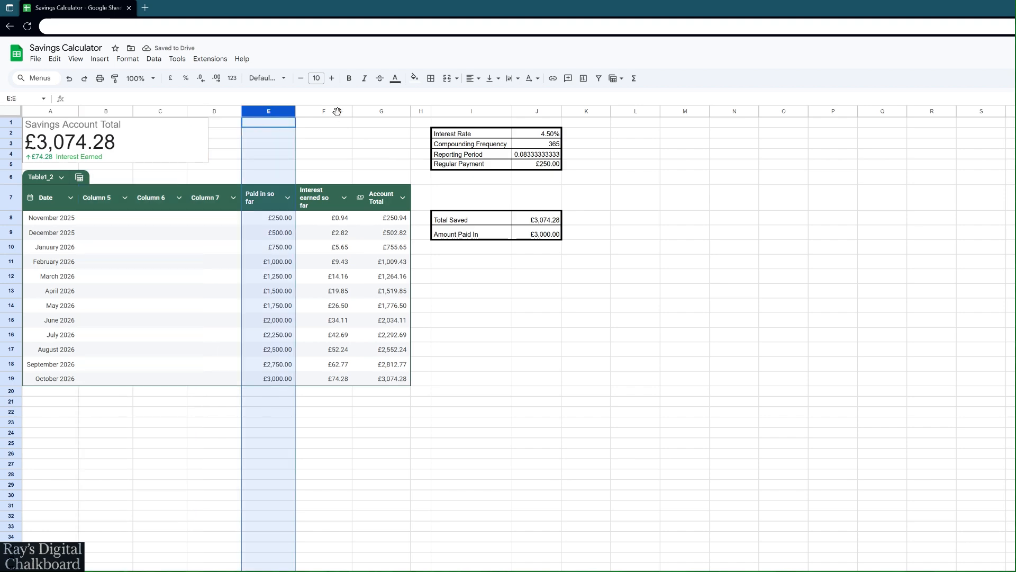
pyautogui.keyDown('shift'); pyautogui.click(367, 111); pyautogui.keyUp('shift')
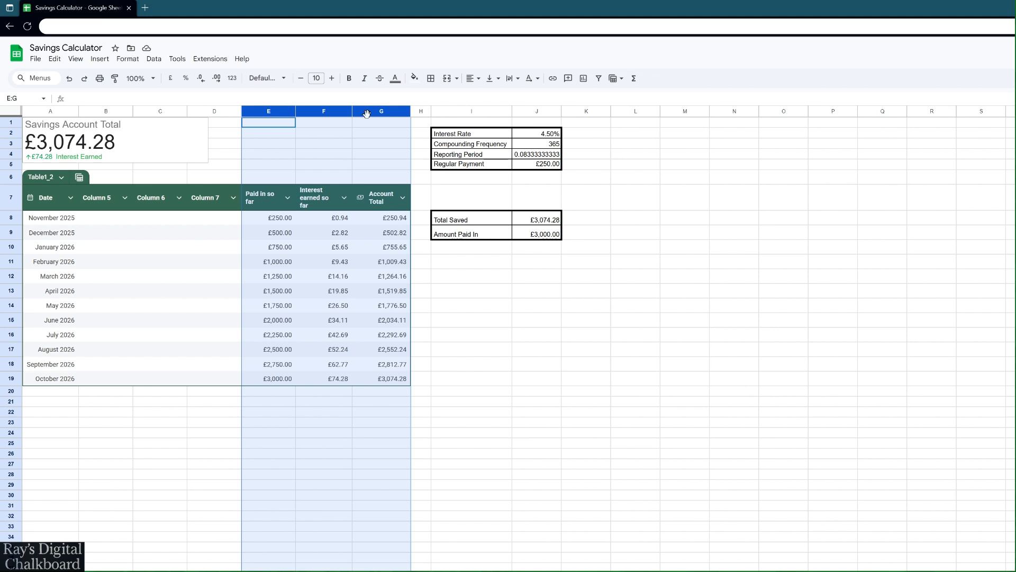
pyautogui.hotkey('ctrl', 'c')
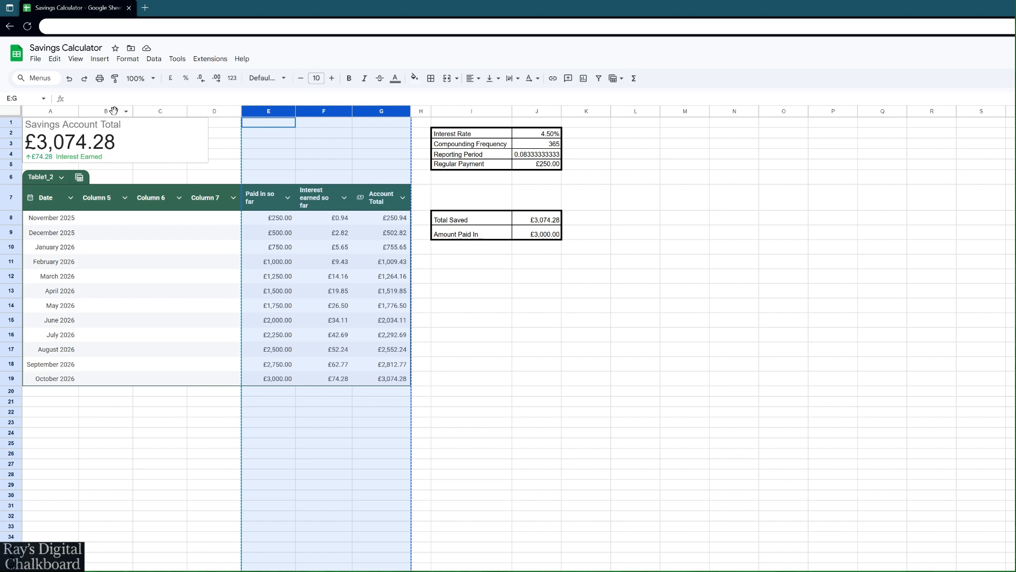
pyautogui.moveTo(114, 111); pyautogui.dragTo(195, 112)
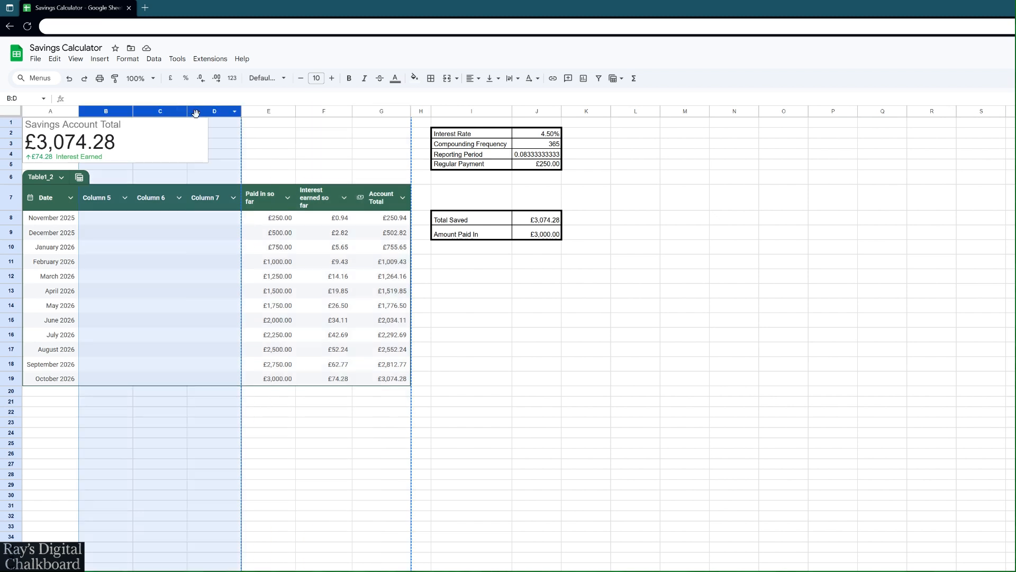
pyautogui.hotkey('ctrl', 'v')
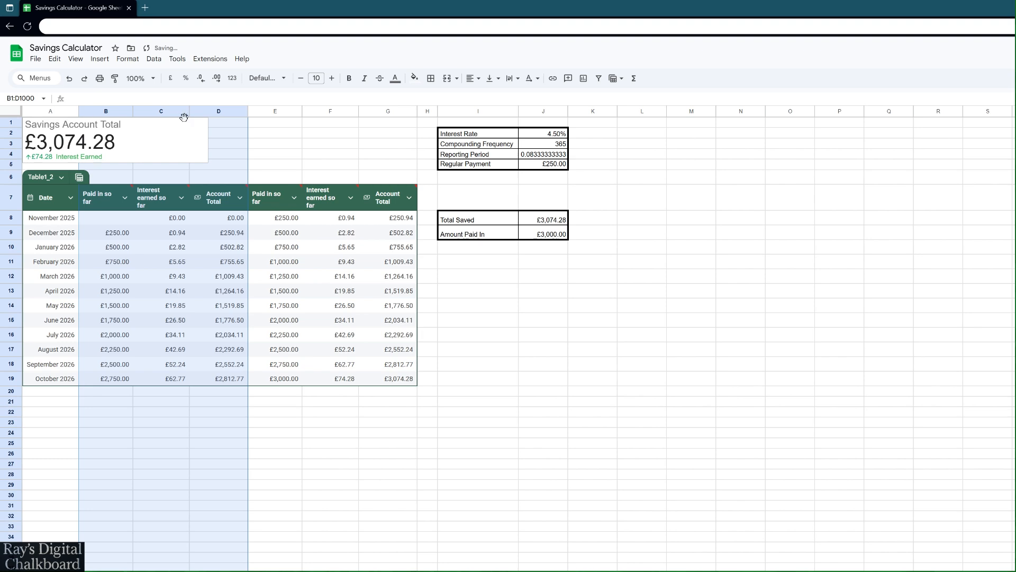
# Step: Select columns B to G, covering both sets of savings columns
pyautogui.moveTo(380, 111); pyautogui.dragTo(115, 112)
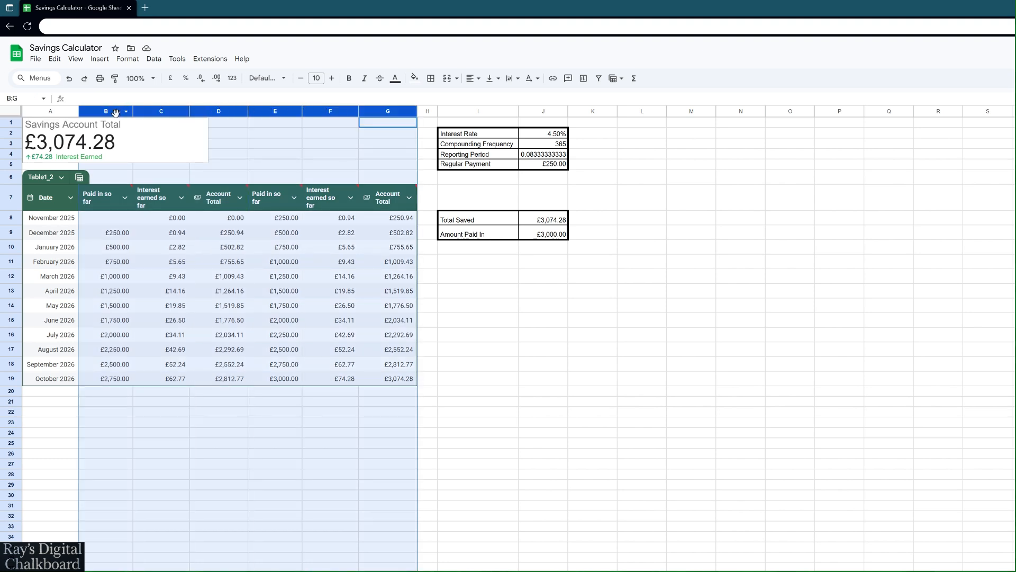
# Step: Copy columns B to G, insert six new columns to their left, and paste the copied columns into the new ones
pyautogui.hotkey('ctrl', 'c')
pyautogui.rightClick(115, 112)
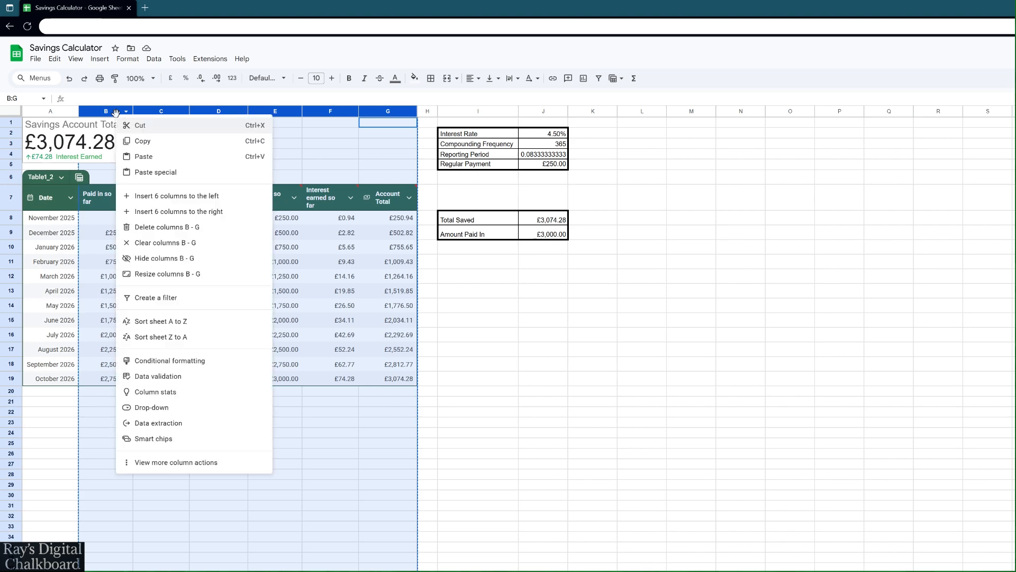
pyautogui.click(206, 197)
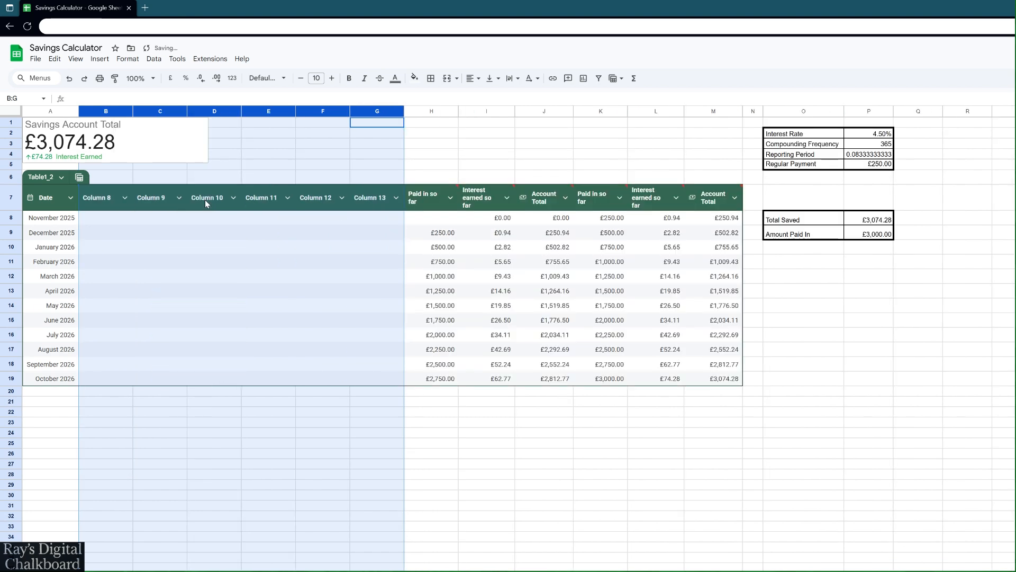
pyautogui.hotkey('ctrl', 'v')
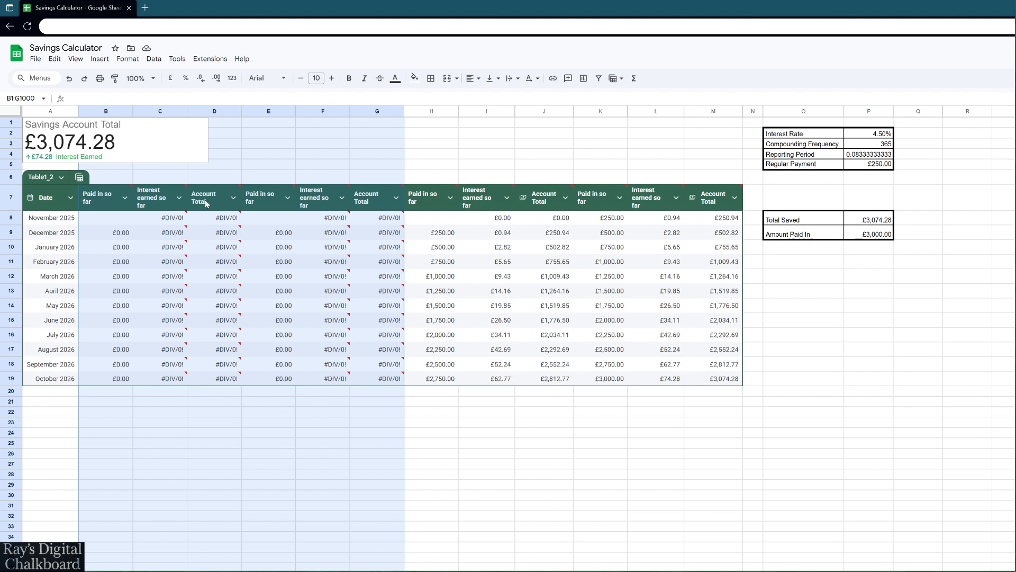
pyautogui.click(117, 219)
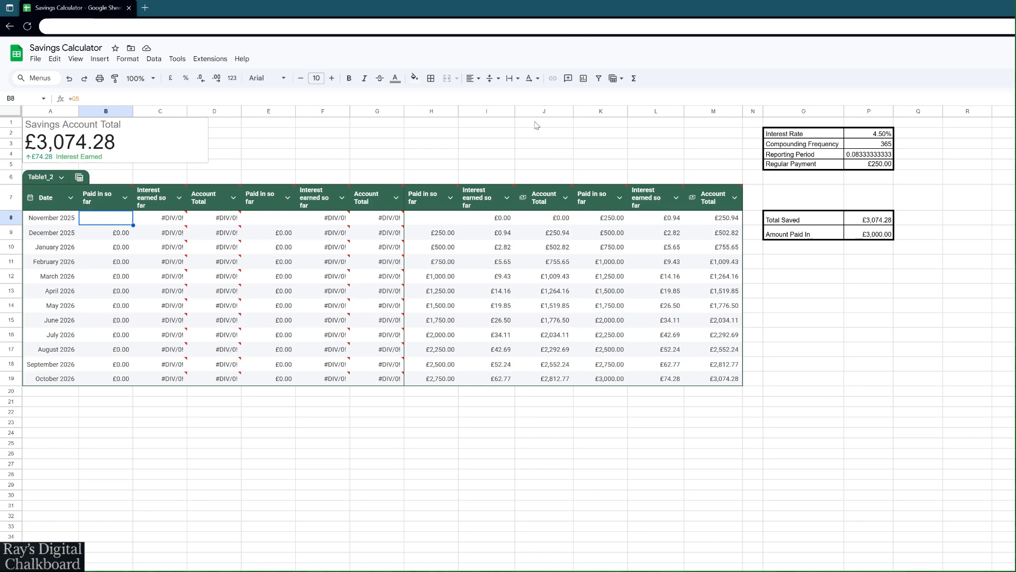
# Step: Label the value column of the interest settings table "Account 1" in cell P1
pyautogui.click(869, 124)
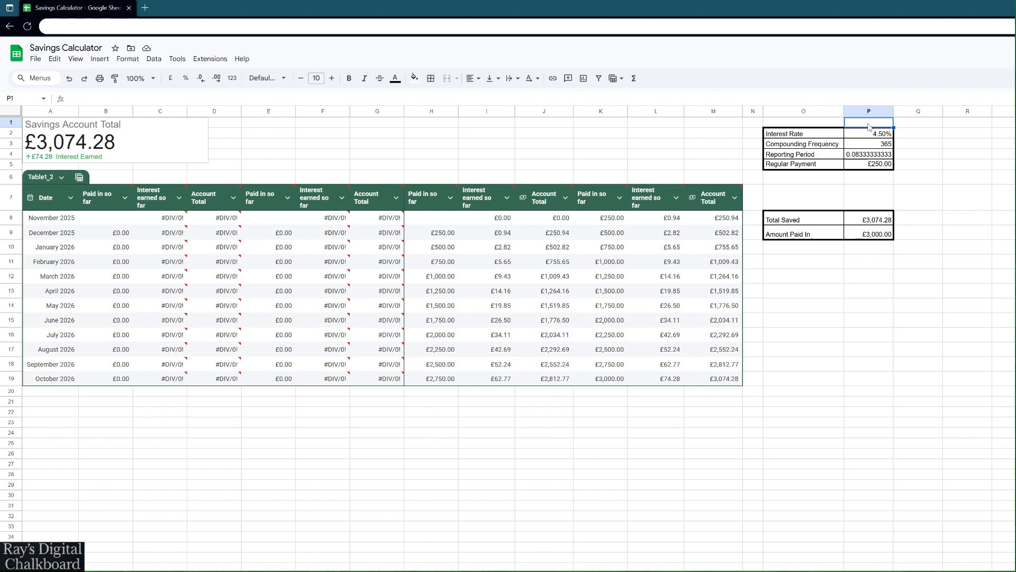
pyautogui.write('Account 1')
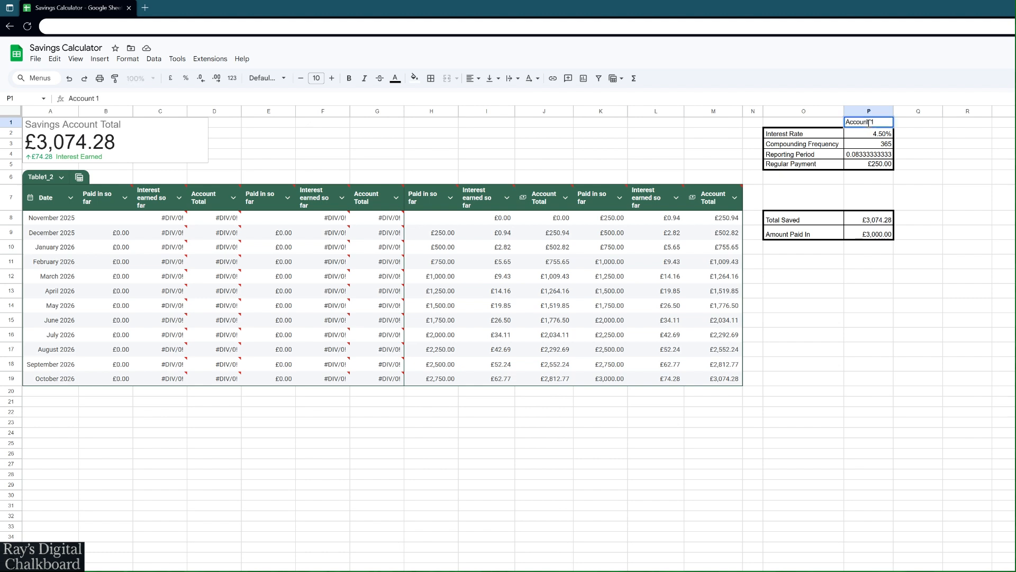
pyautogui.click(917, 133)
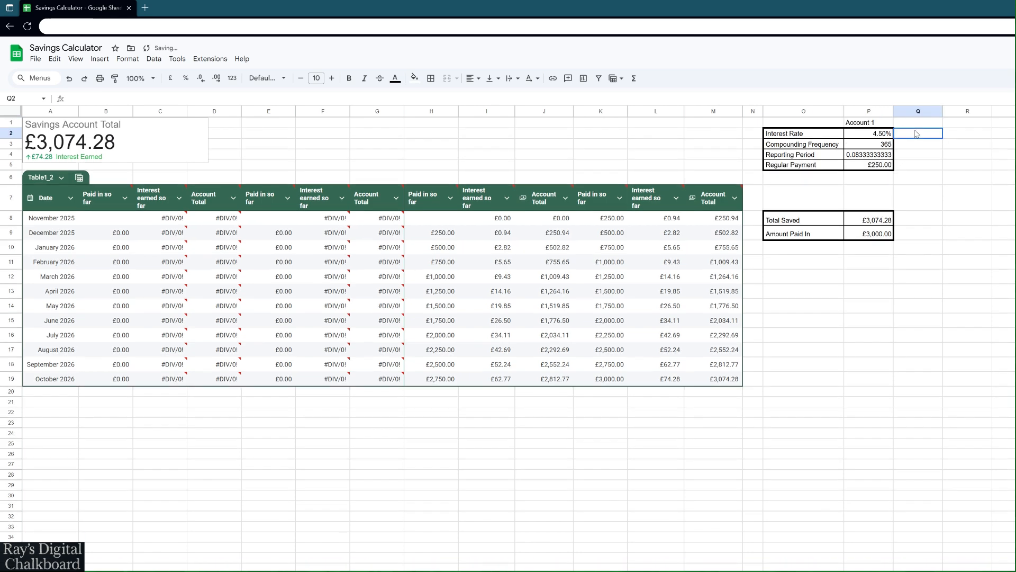
# Step: Copy the Account 1 heading and its settings in P1:P5 into the two adjacent columns, Q1:R5
pyautogui.moveTo(872, 136); pyautogui.dragTo(871, 172)
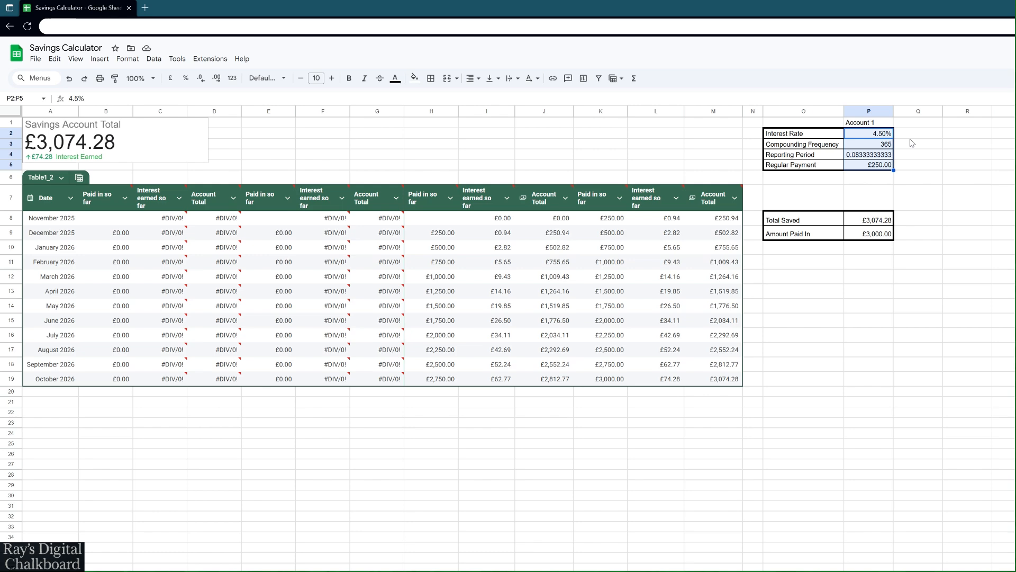
pyautogui.moveTo(868, 122); pyautogui.dragTo(878, 165)
pyautogui.hotkey('ctrl', 'c')
pyautogui.click(917, 125)
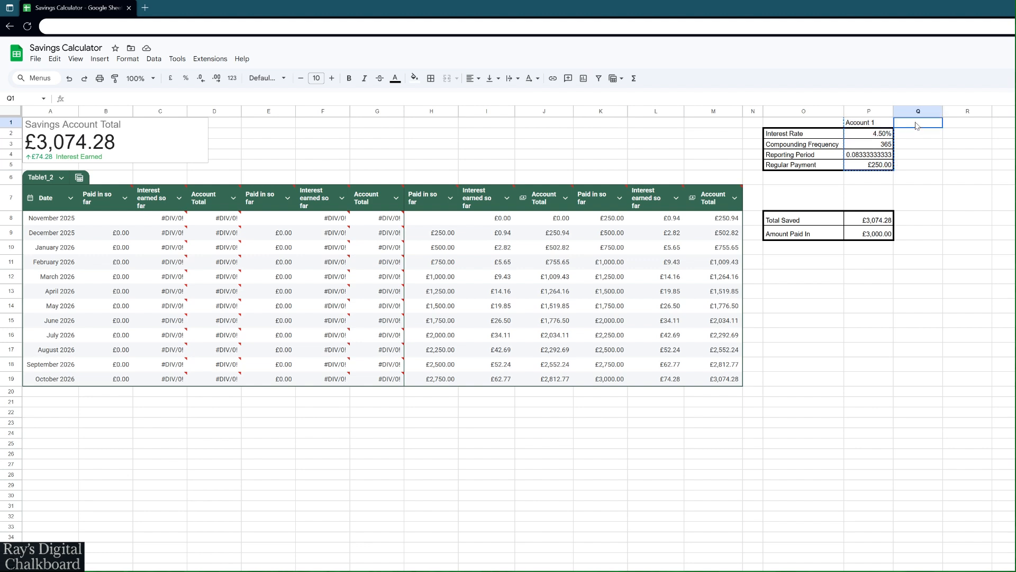
pyautogui.moveTo(917, 125); pyautogui.dragTo(979, 166)
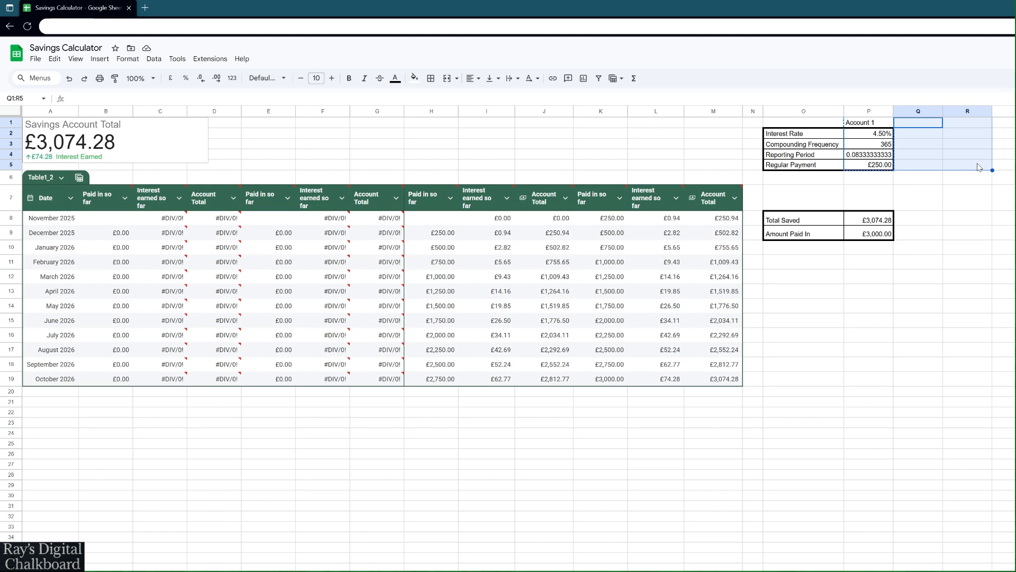
pyautogui.hotkey('ctrl', 'v')
# Step: Fill the Account 1 heading across Q1 and R1 so they read Account 2 and Account 3
pyautogui.click(924, 122)
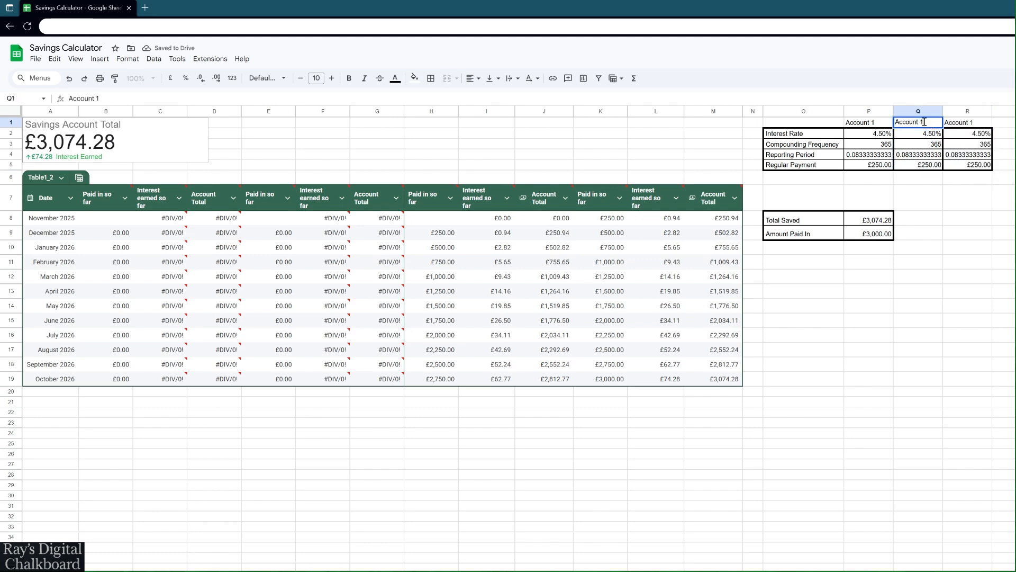
pyautogui.click(888, 125)
pyautogui.moveTo(893, 127); pyautogui.dragTo(953, 126)
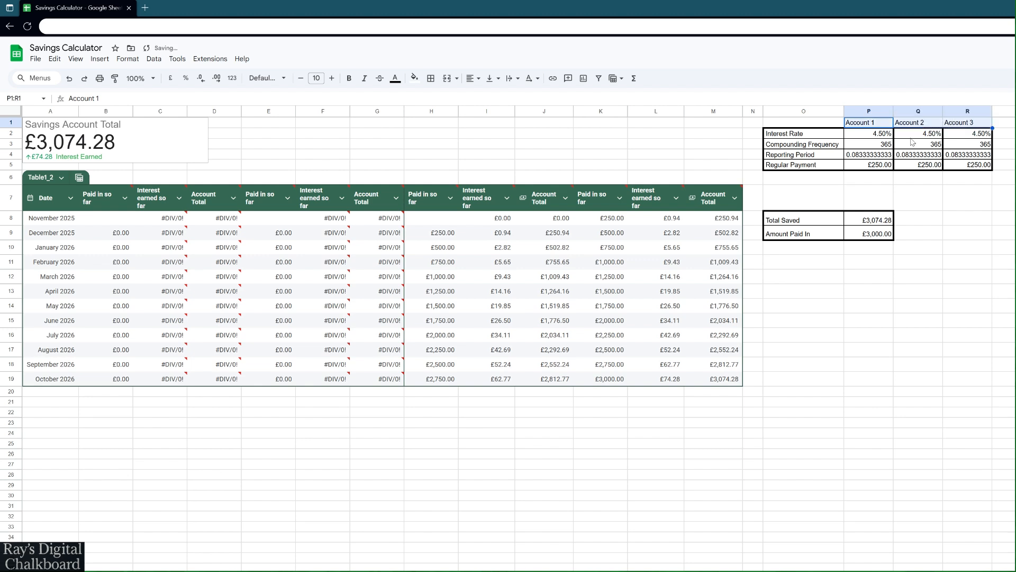
pyautogui.click(932, 167)
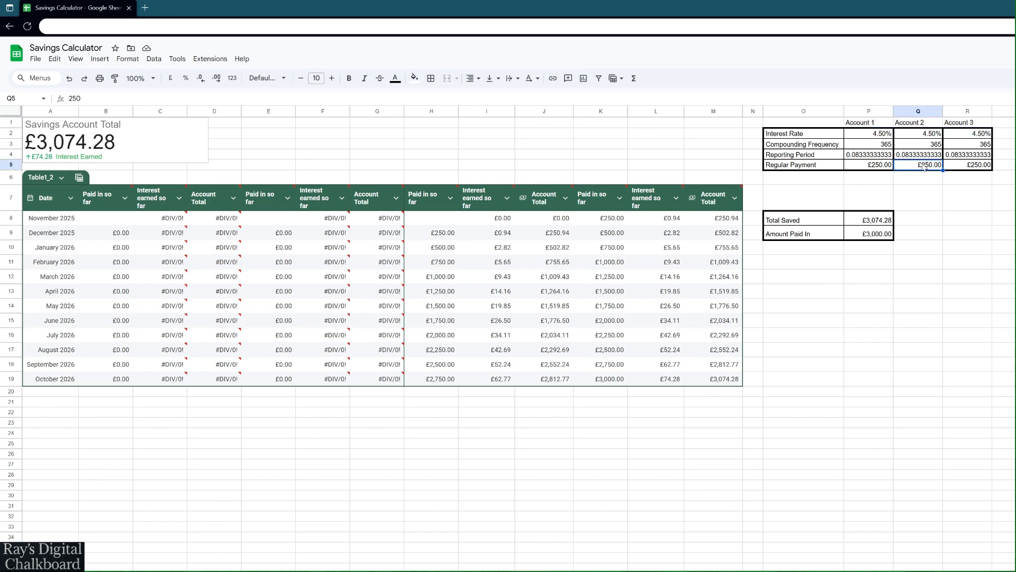
# Step: Set November 2025 in the first "Paid in so far" column (B8) to =P5, Account 1's regular payment
pyautogui.click(111, 219)
pyautogui.write('=')
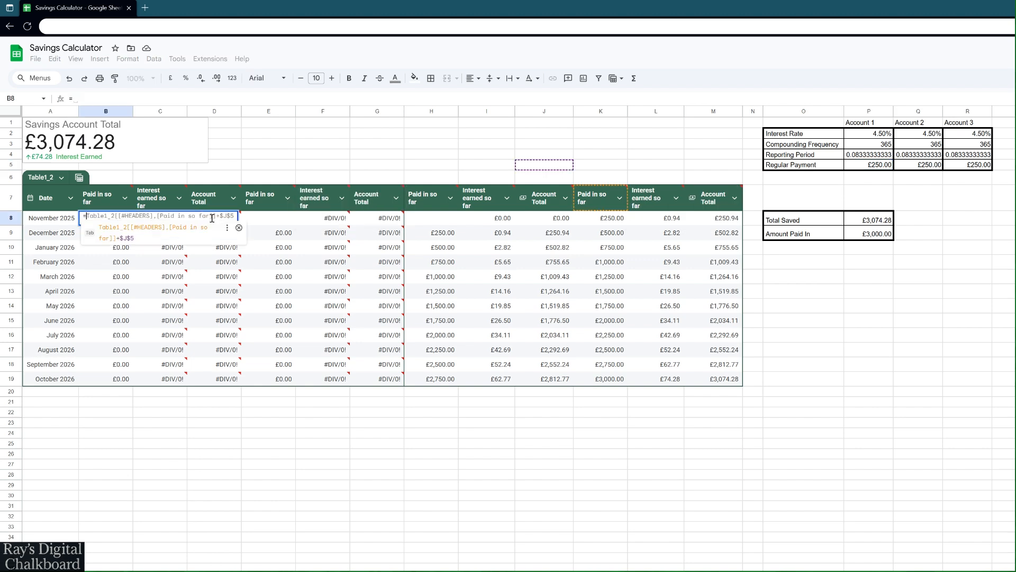
pyautogui.click(879, 165)
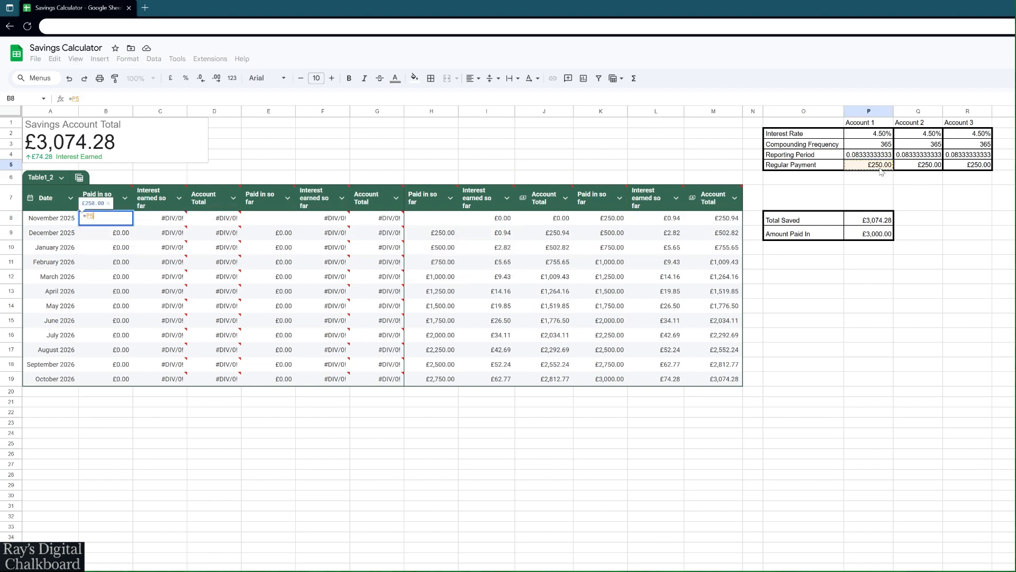
pyautogui.press('Return')
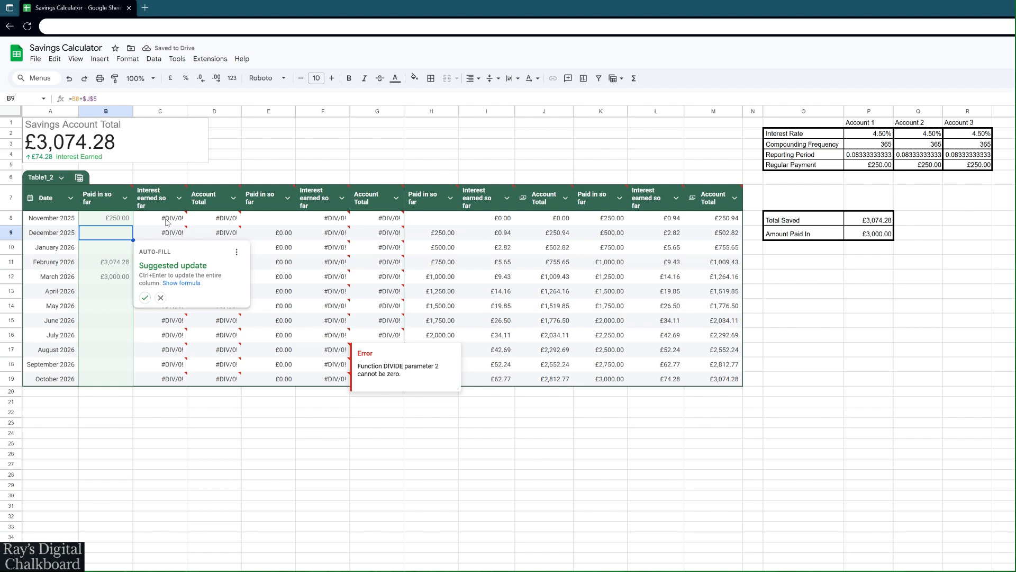
pyautogui.hotkey('ctrl', 'Return')
pyautogui.click(150, 219)
# Step: Change the December 2025 formula in B9 to =B8+$P$5 and fill it down to October 2026 in B19
pyautogui.click(118, 235)
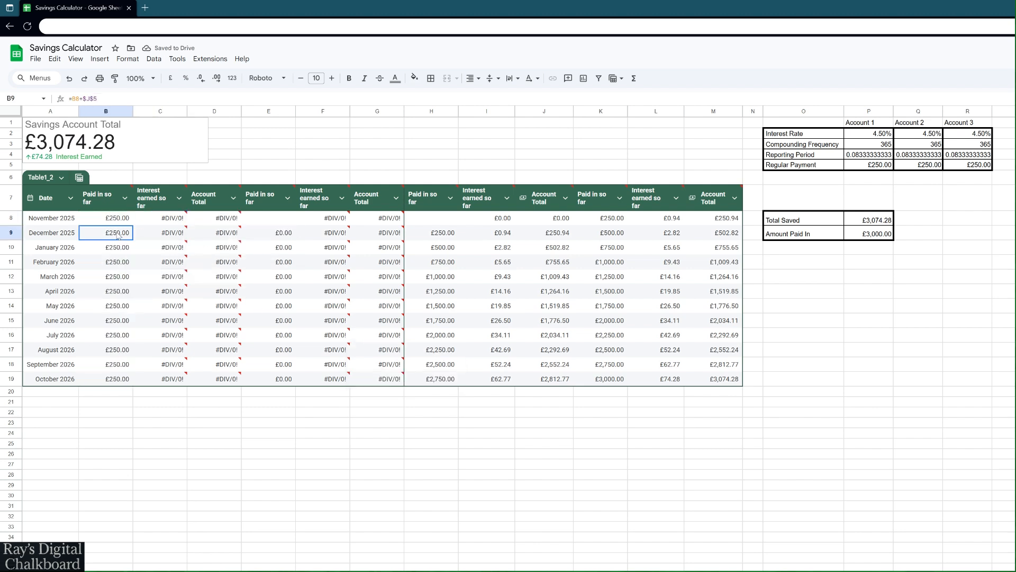
pyautogui.click(96, 99)
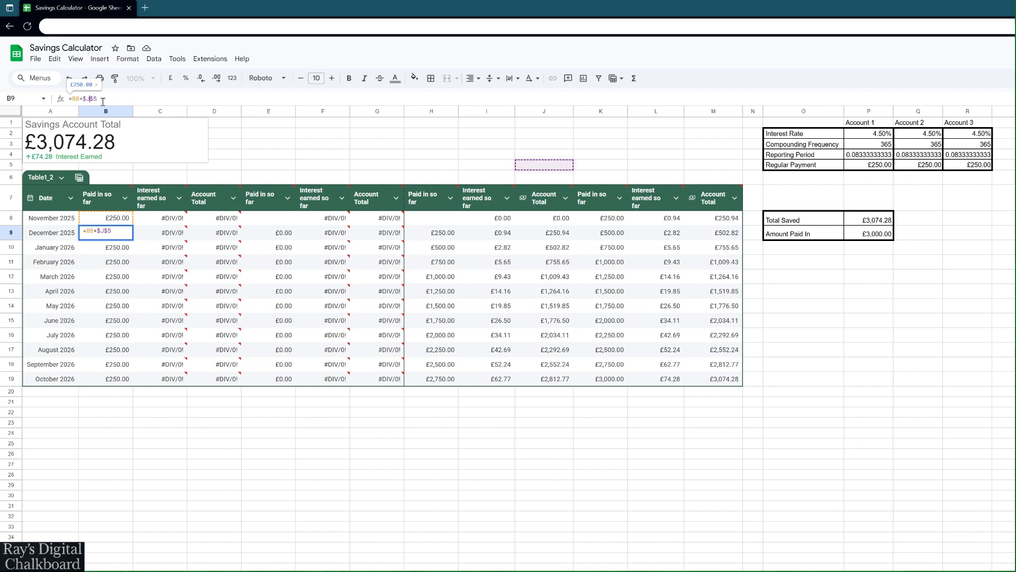
pyautogui.press('BackSpace')
pyautogui.write('p')
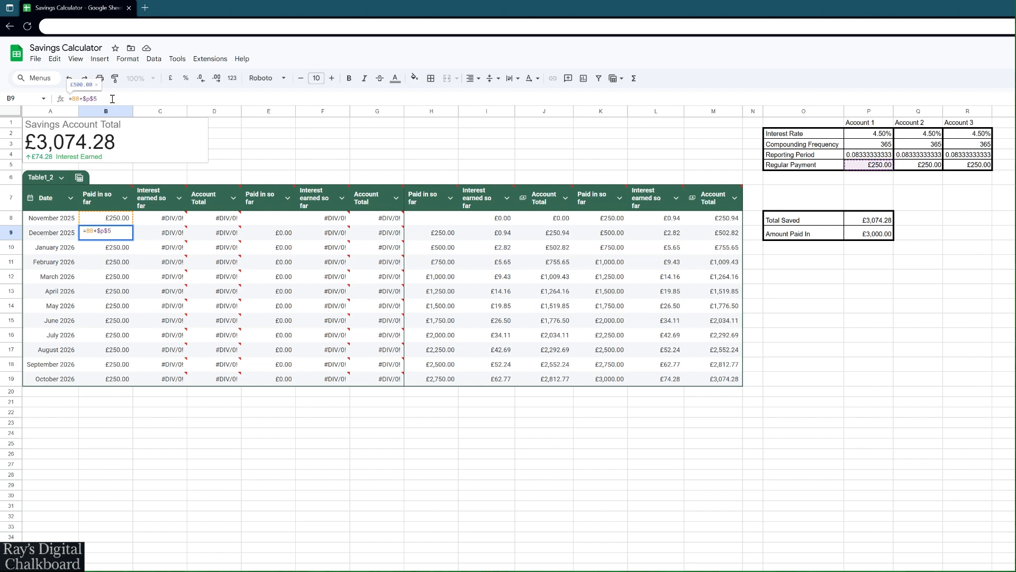
pyautogui.press('Return')
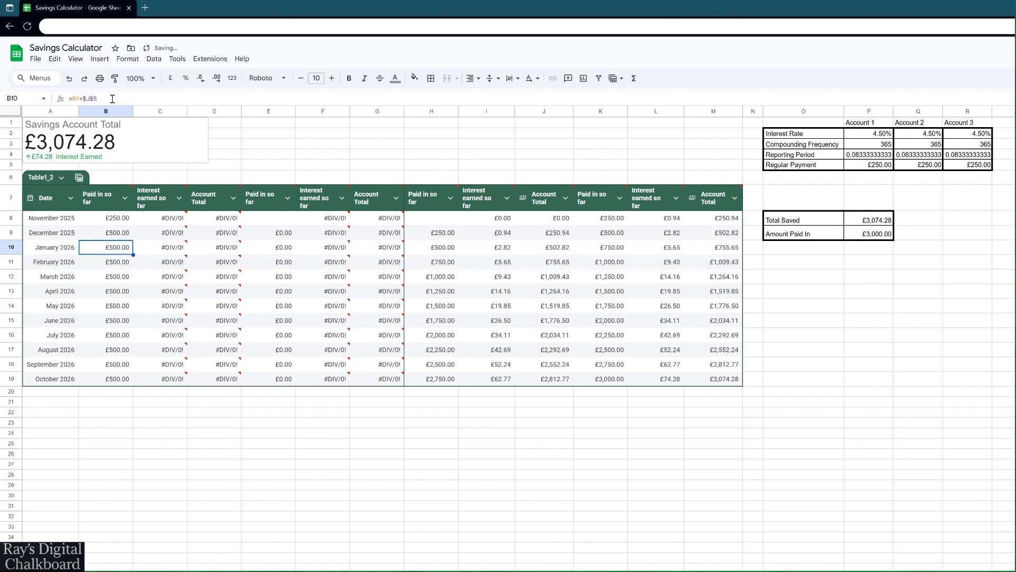
pyautogui.click(122, 233)
pyautogui.moveTo(133, 240); pyautogui.dragTo(130, 379)
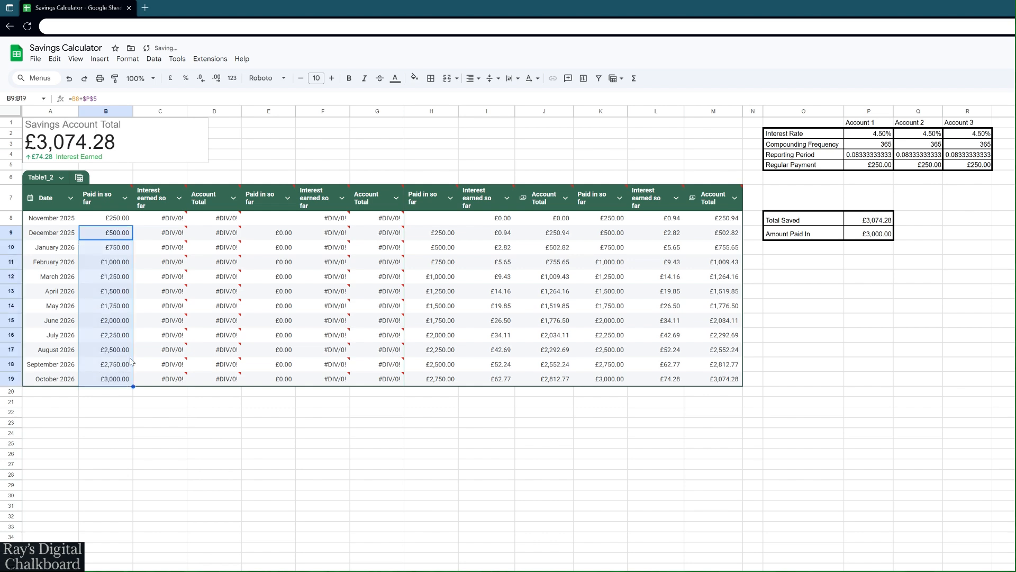
# Step: Set November 2025 in the second "Paid in so far" column (E8) to =Q5, Account 2's regular payment
pyautogui.click(272, 217)
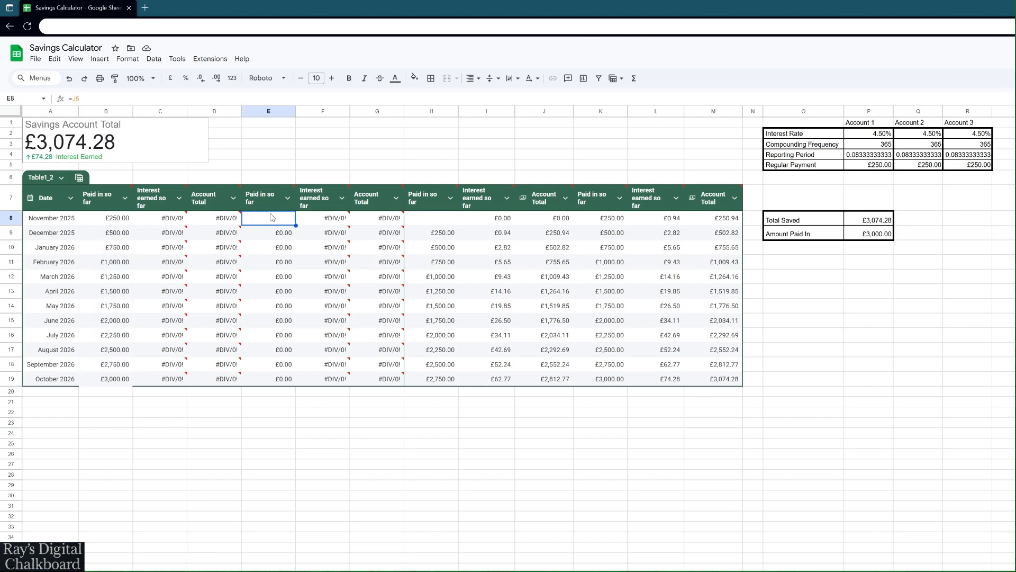
pyautogui.write('=')
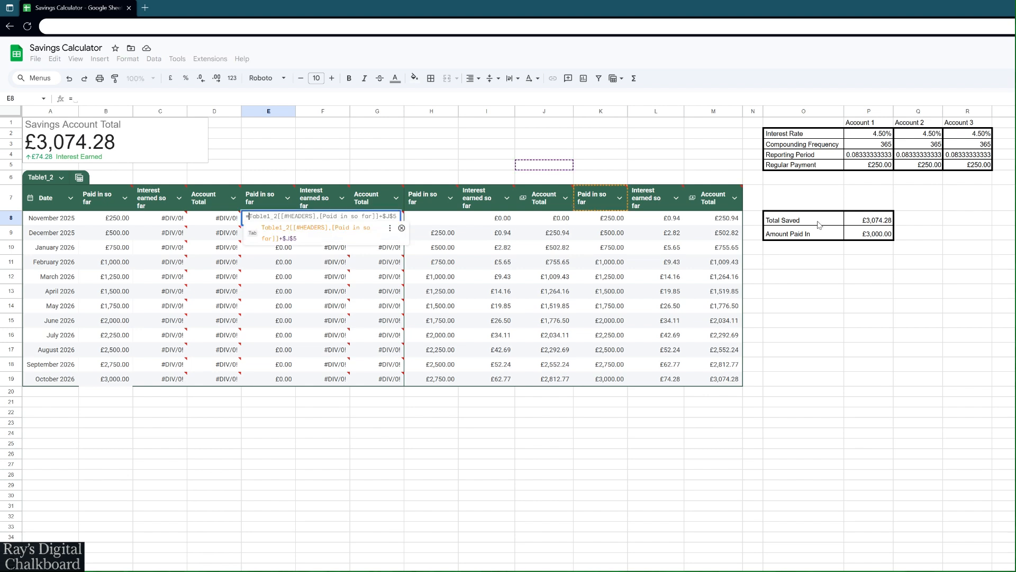
pyautogui.click(915, 169)
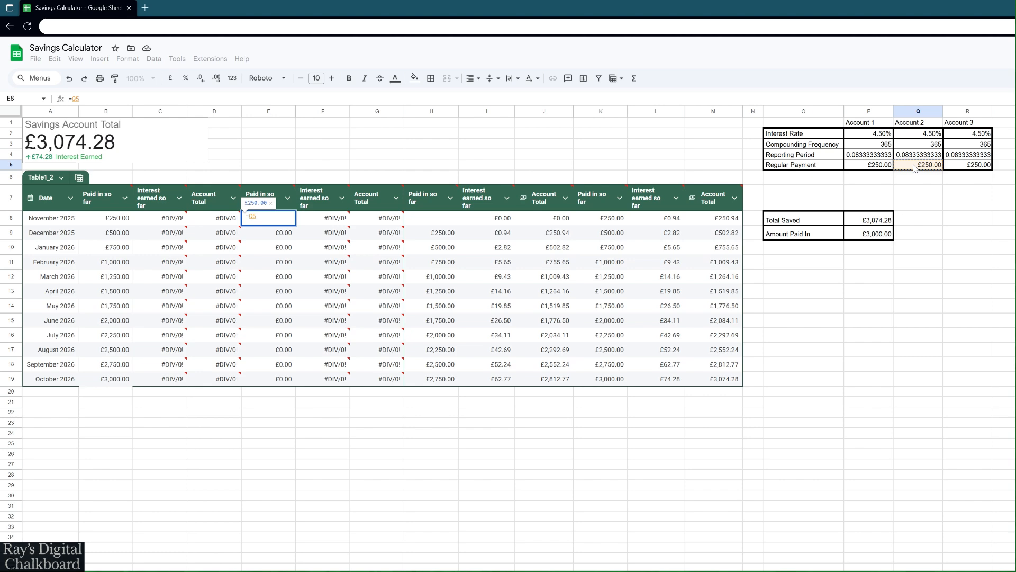
pyautogui.press('Return')
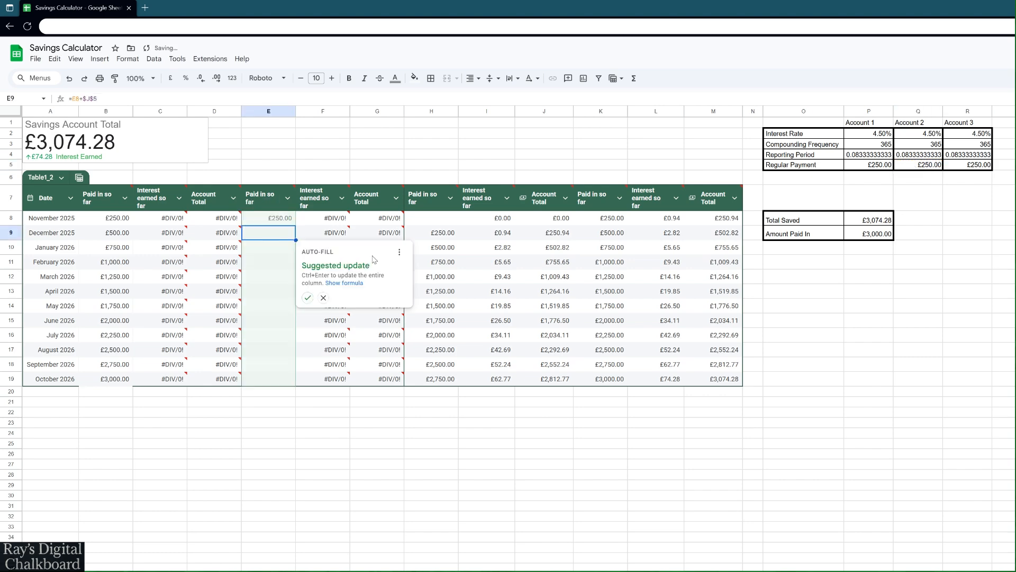
pyautogui.click(308, 298)
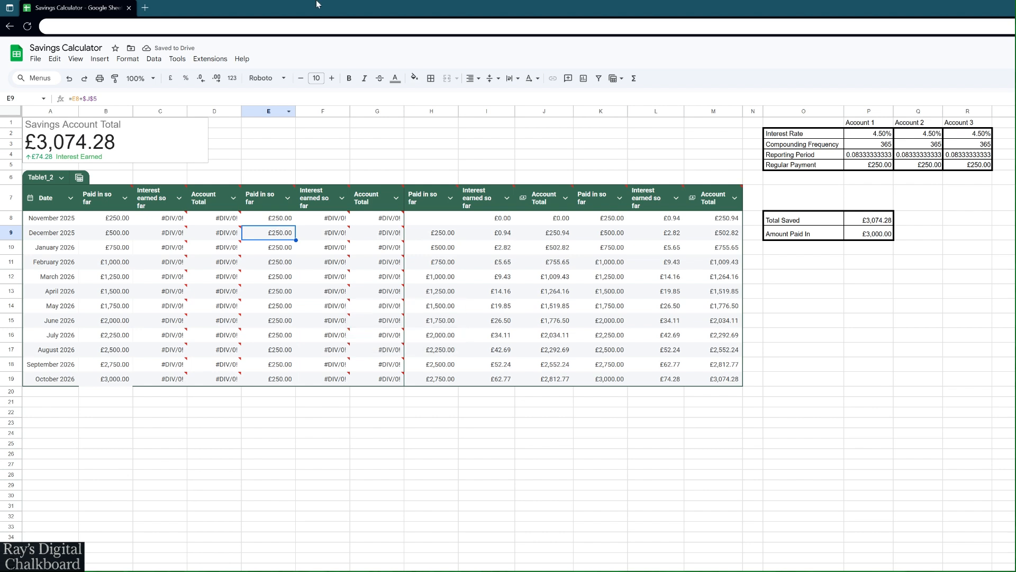
# Step: Change the December 2025 formula in E9 to =E8+$Q$5 and fill it down to October 2026 in E19
pyautogui.click(89, 100)
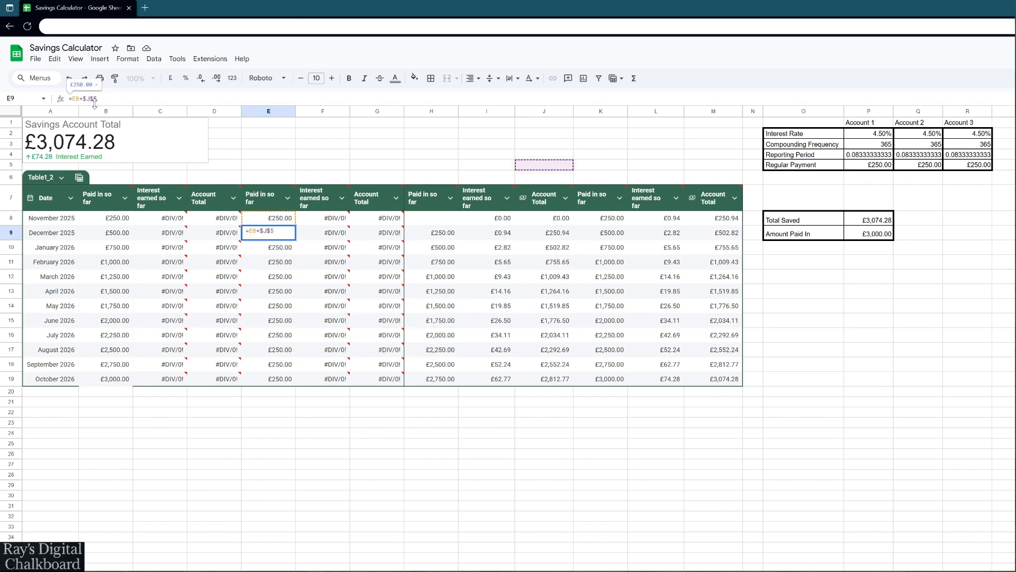
pyautogui.press('BackSpace')
pyautogui.write('q')
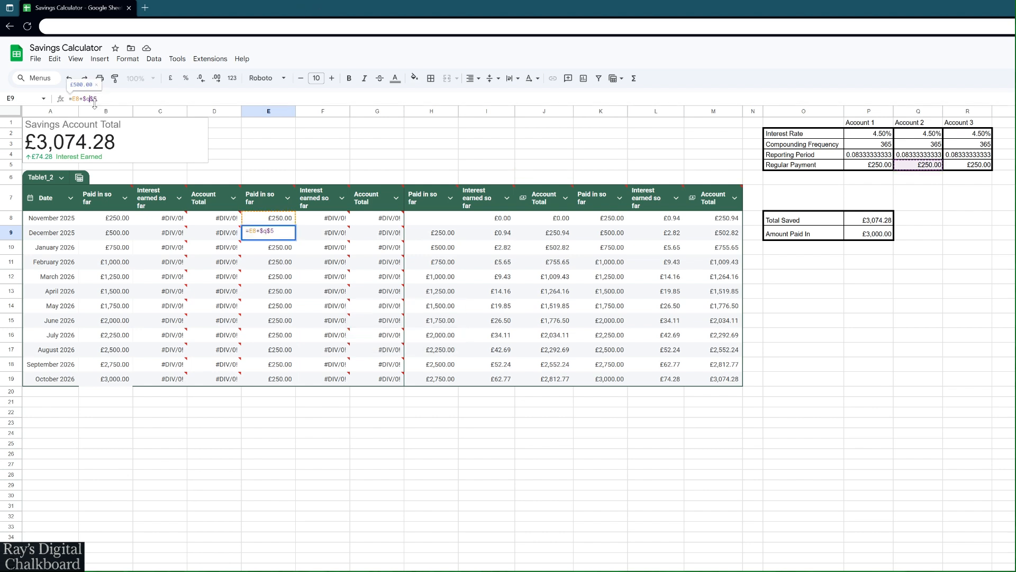
pyautogui.press('Return')
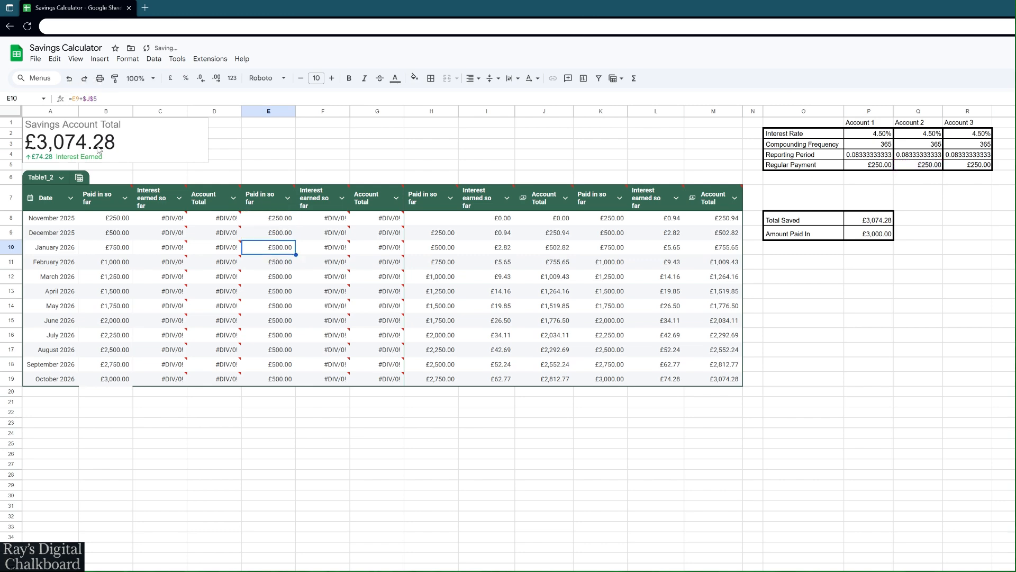
pyautogui.click(276, 237)
pyautogui.moveTo(296, 240); pyautogui.dragTo(280, 381)
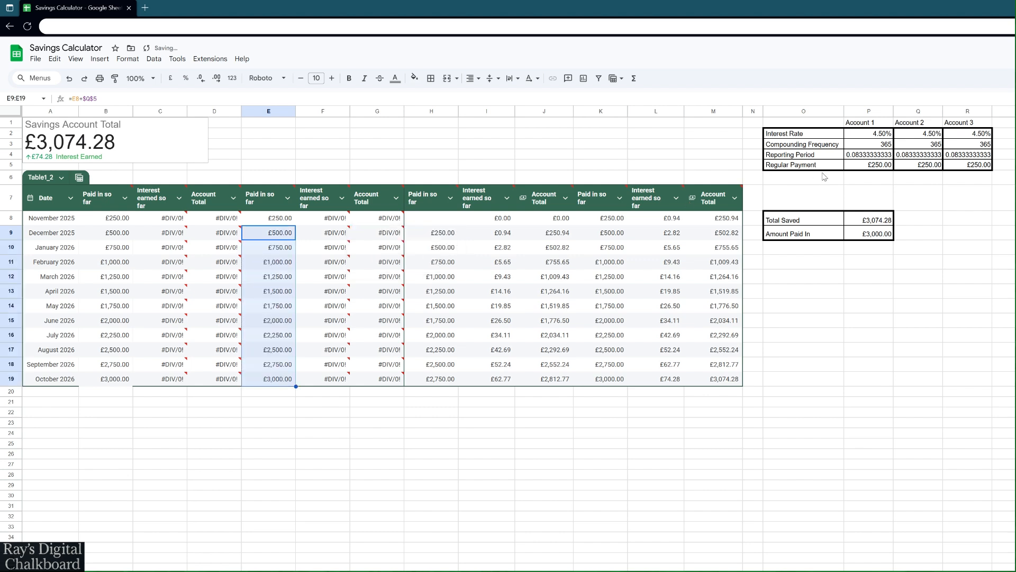
# Step: Set Account 2's regular payment in Q5 to 300
pyautogui.click(929, 169)
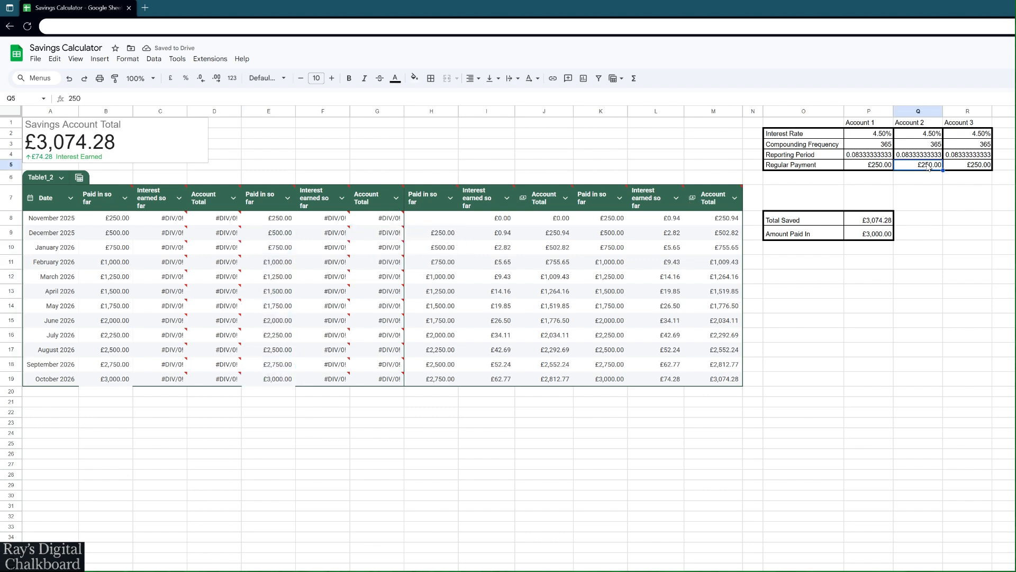
pyautogui.write('300')
pyautogui.press('Return')
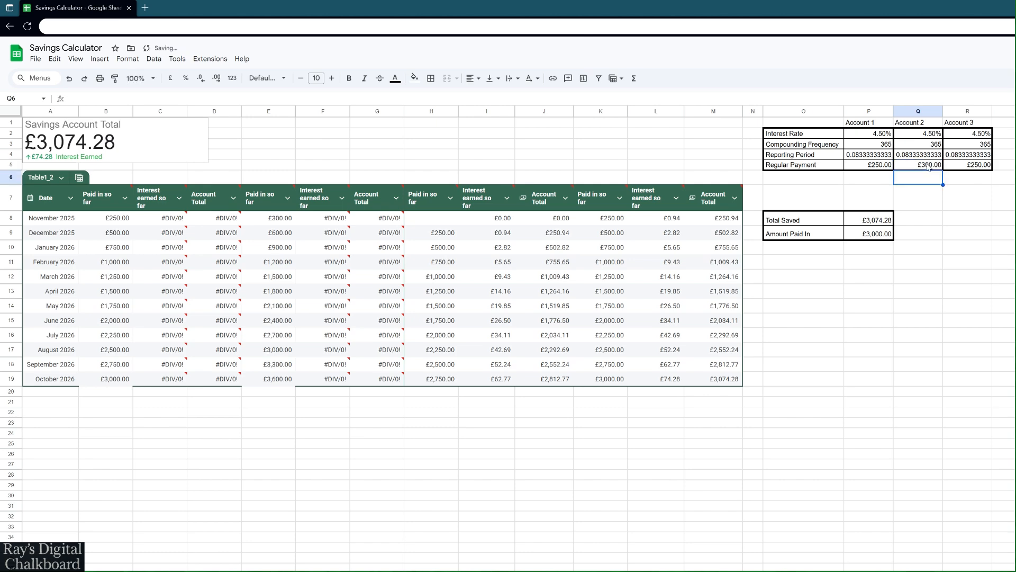
# Step: Set November 2025 in the third "Paid in so far" column (H8) to =R5, Account 3's regular payment
pyautogui.click(437, 220)
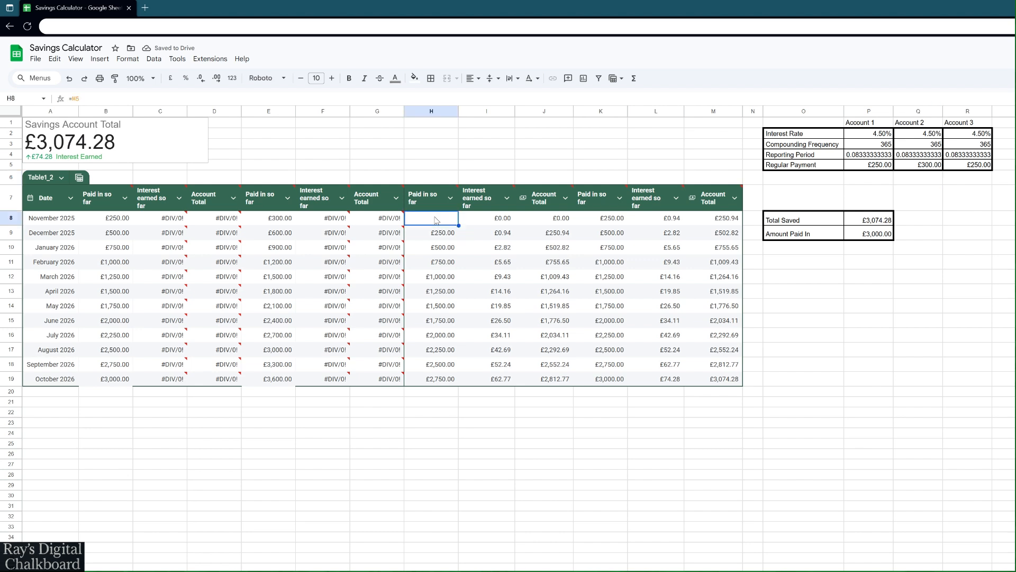
pyautogui.doubleClick(437, 221)
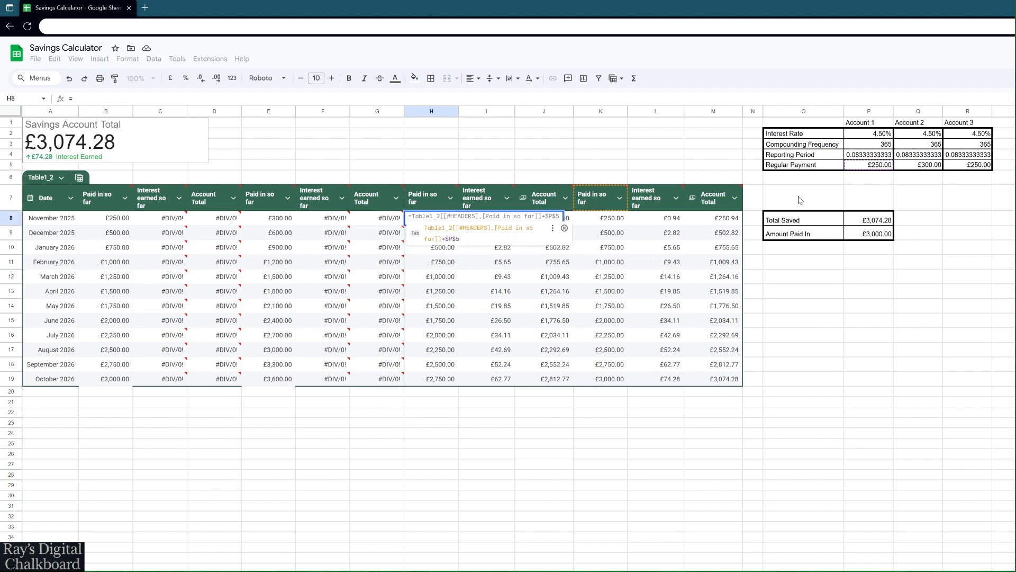
pyautogui.click(973, 167)
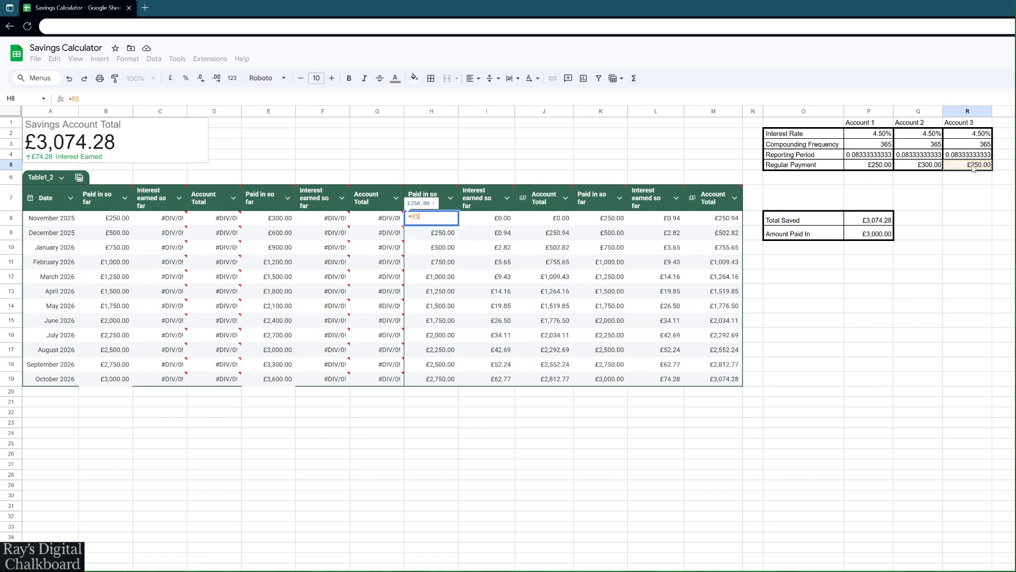
pyautogui.press('Return')
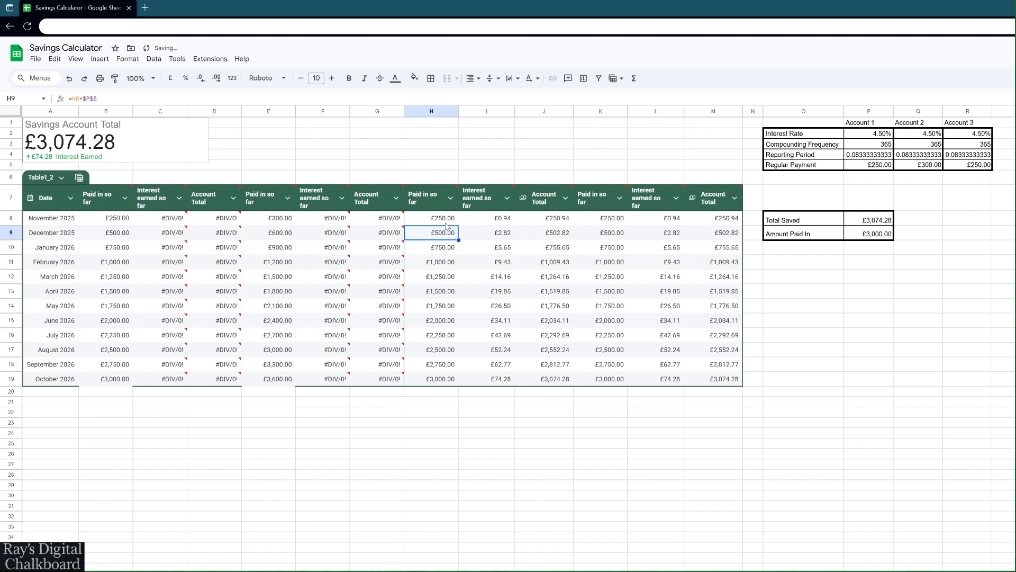
# Step: Change the December 2025 formula in H9 to =H8+$R$5 and fill it down to October 2026 in H19
pyautogui.click(89, 99)
pyautogui.press('BackSpace')
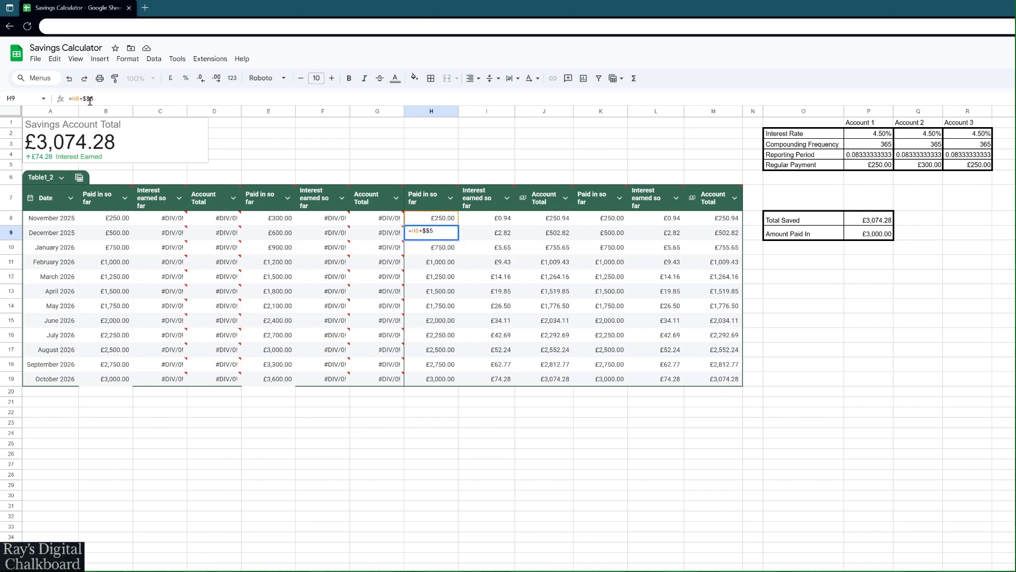
pyautogui.write('r')
pyautogui.press('Return')
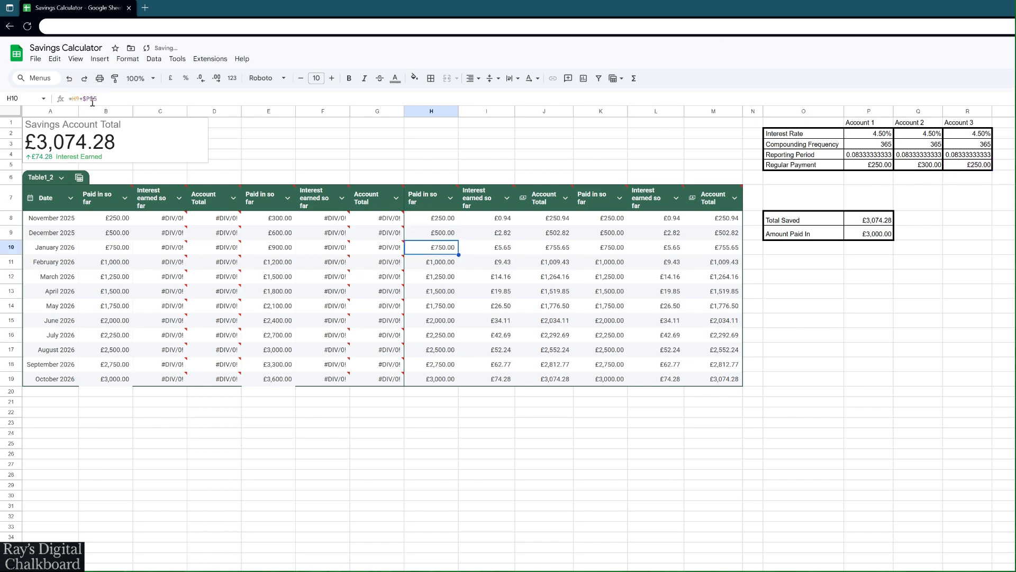
pyautogui.click(447, 237)
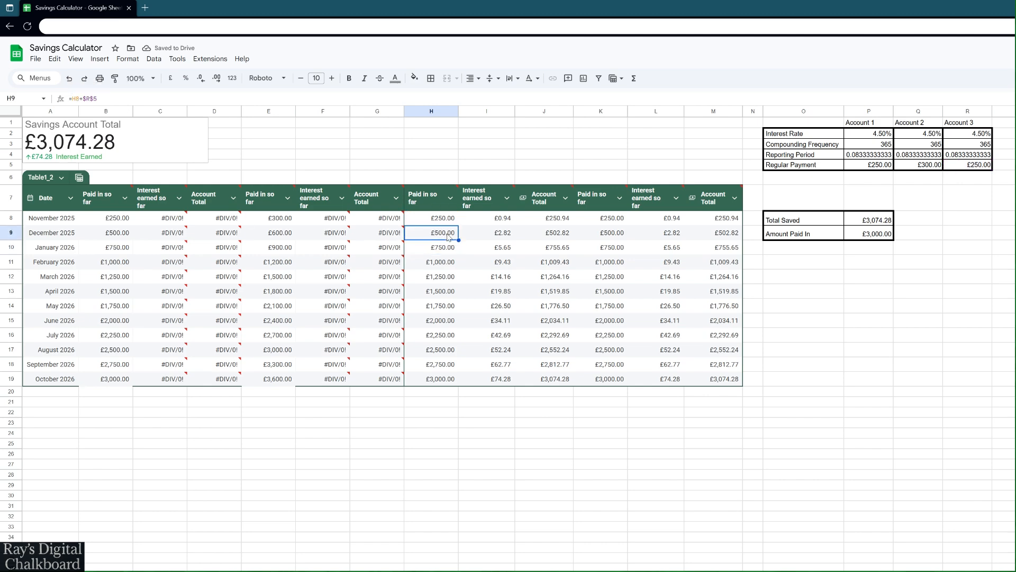
pyautogui.moveTo(459, 239); pyautogui.dragTo(446, 378)
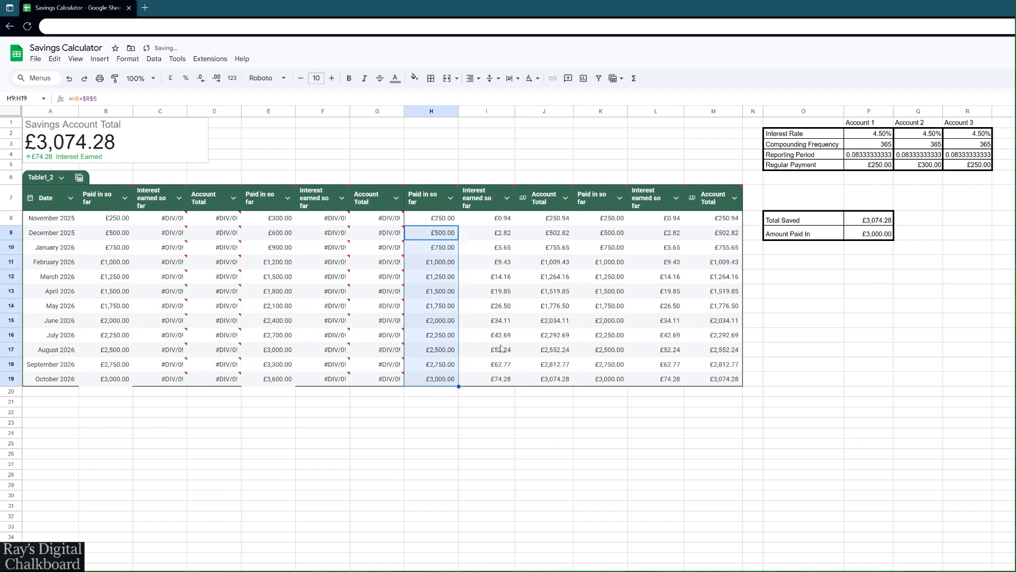
# Step: Set Account 3's regular payment in R5 to 150
pyautogui.click(980, 167)
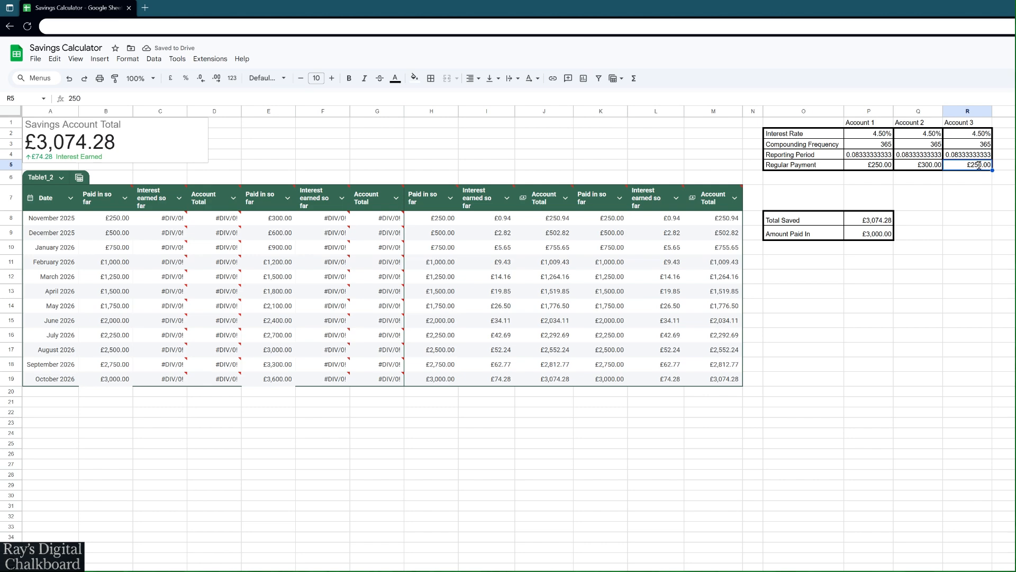
pyautogui.write('150')
pyautogui.press('Return')
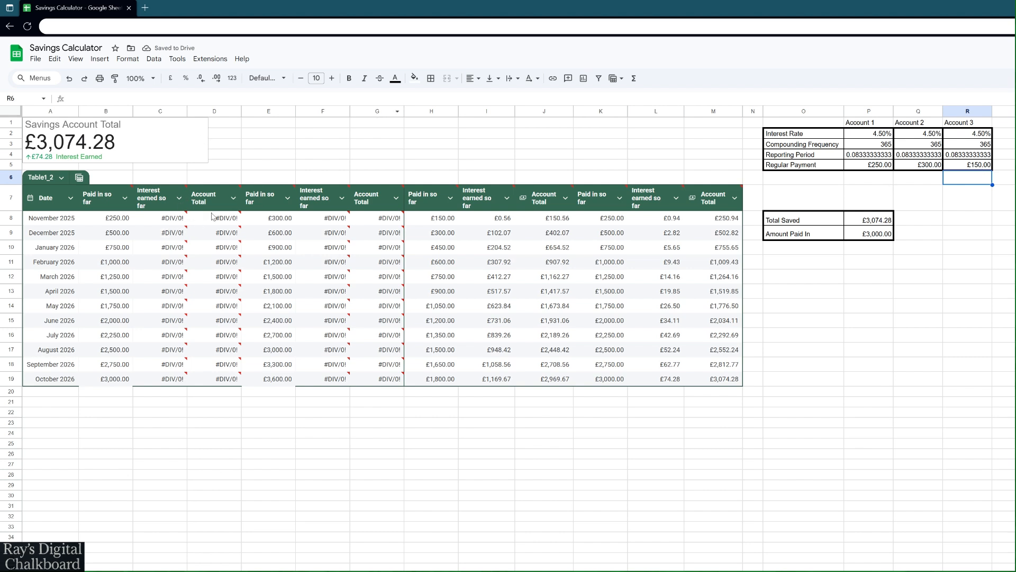
# Step: Change the November 2025 formula in the first "Account Total" column (D8) to =B8*(1+($P$2/$P$3))^($P$3*$P$4)
pyautogui.click(214, 220)
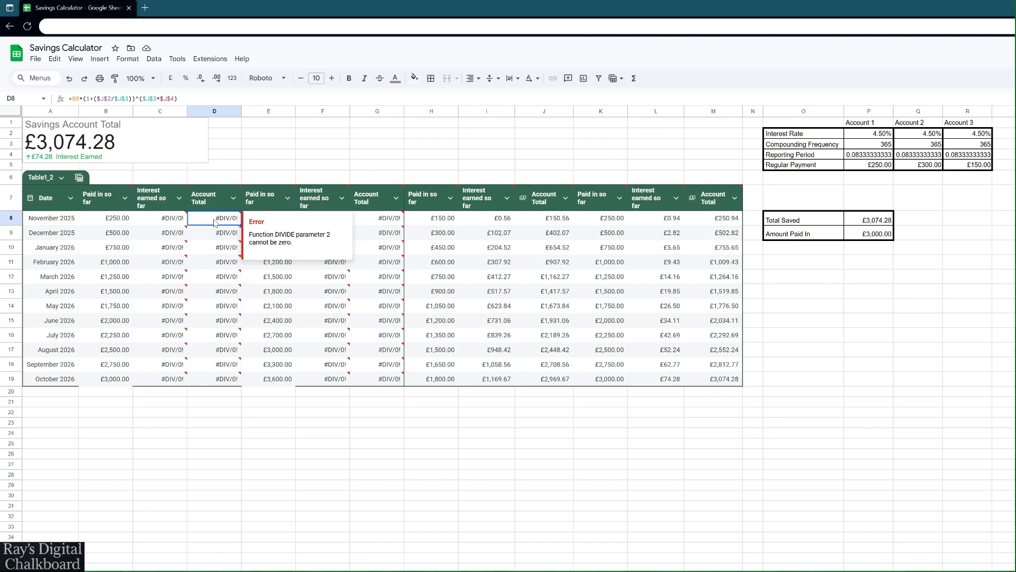
pyautogui.click(106, 100)
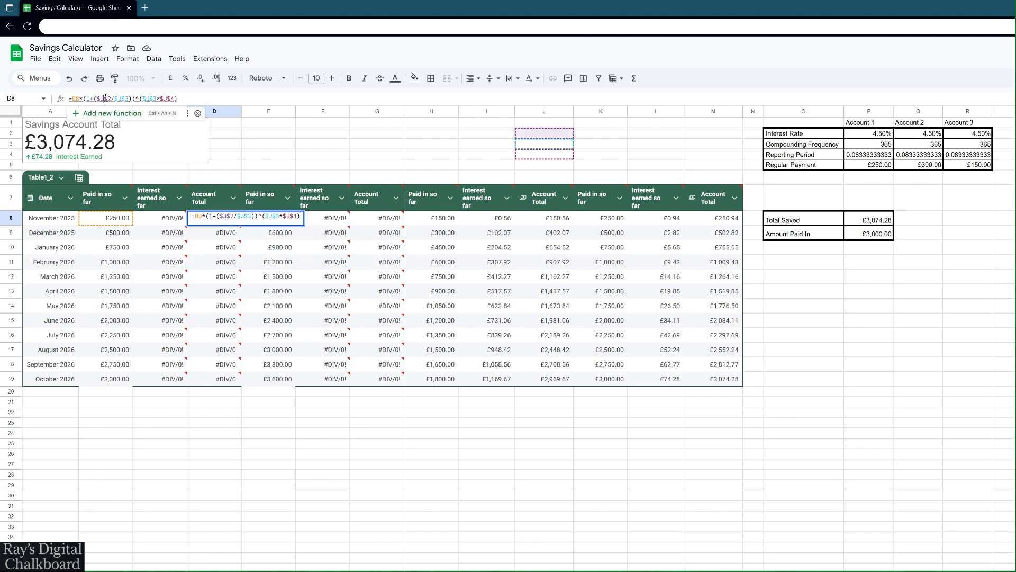
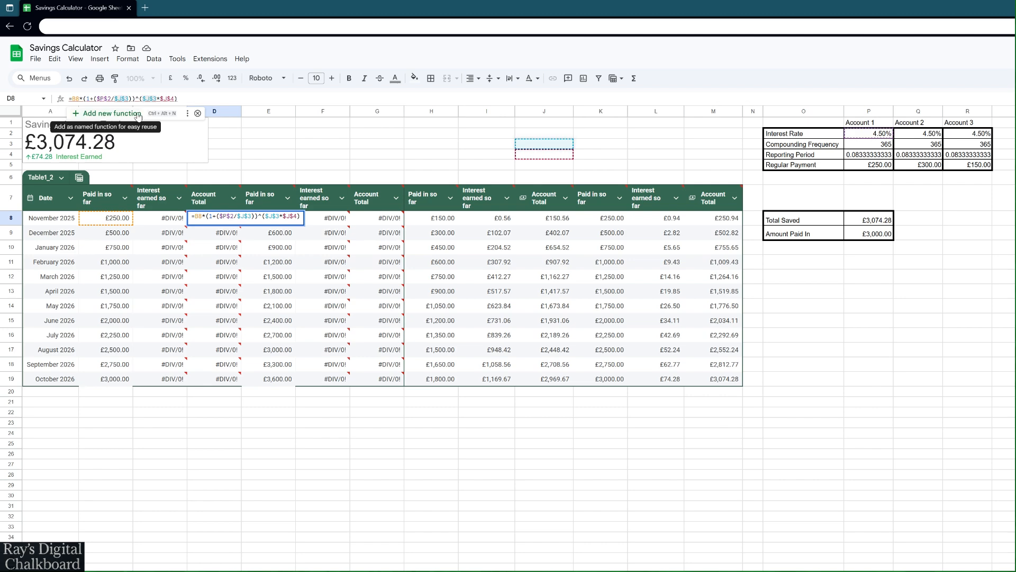
pyautogui.press('BackSpace')
pyautogui.write('p')
pyautogui.press('Right')
pyautogui.press('Right')
pyautogui.press('Right')
pyautogui.press('Right')
pyautogui.press('Right')
pyautogui.press('Right')
pyautogui.press('Right')
pyautogui.press('Right')
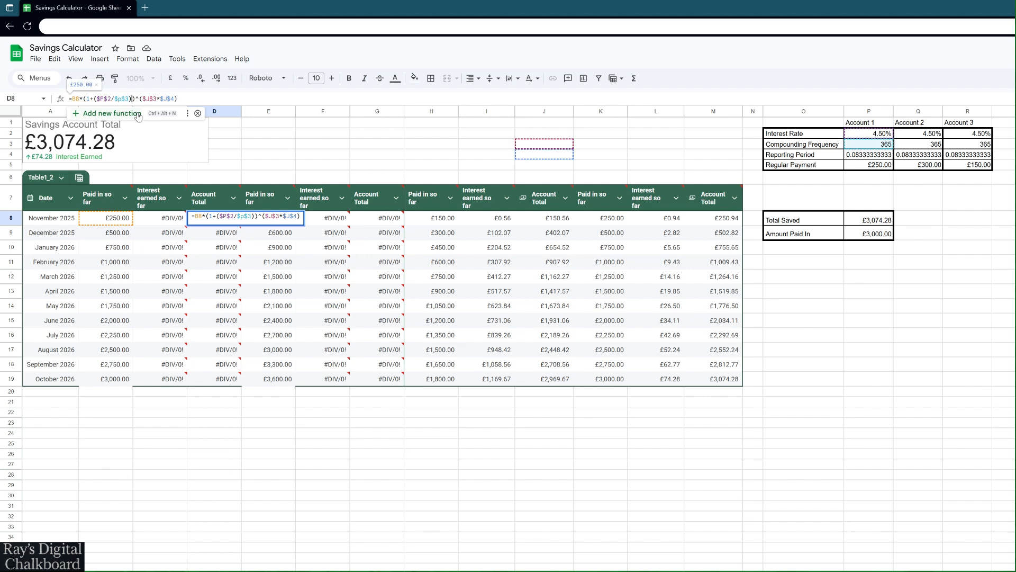
pyautogui.press('BackSpace')
pyautogui.write('p')
pyautogui.press('Right')
pyautogui.press('Right')
pyautogui.press('Right')
pyautogui.press('Right')
pyautogui.press('Right')
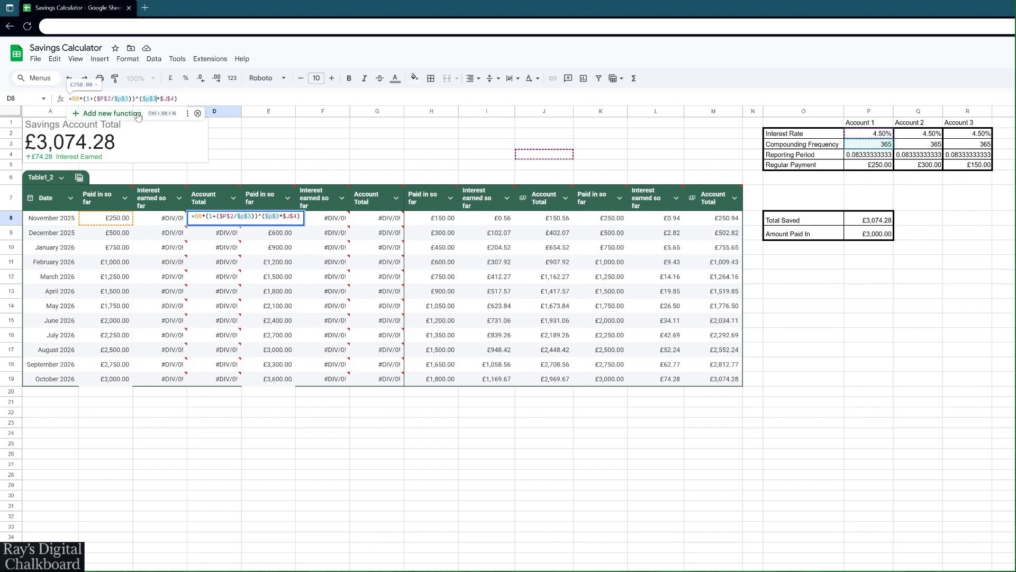
pyautogui.press('BackSpace')
pyautogui.write('p')
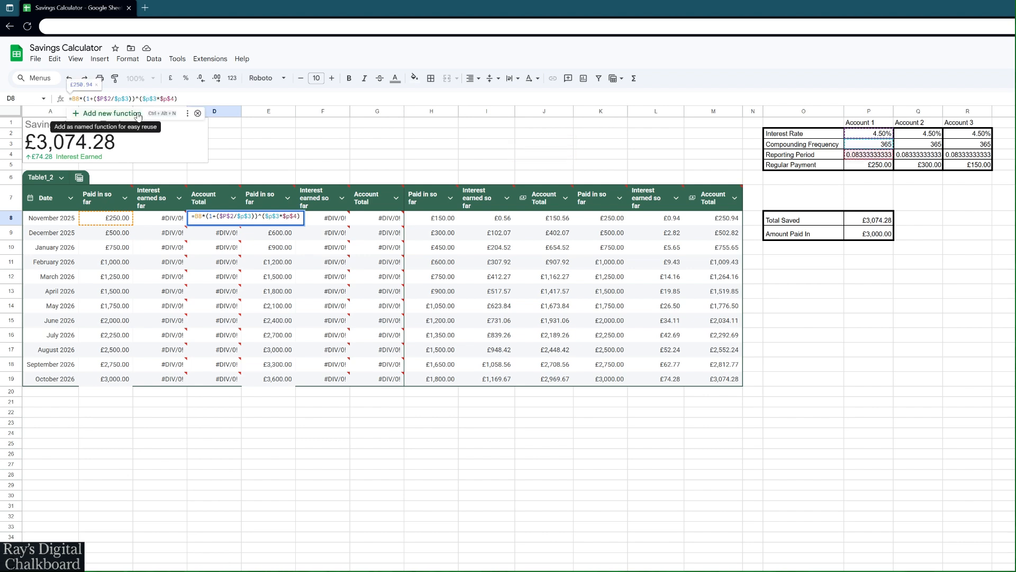
pyautogui.press('Return')
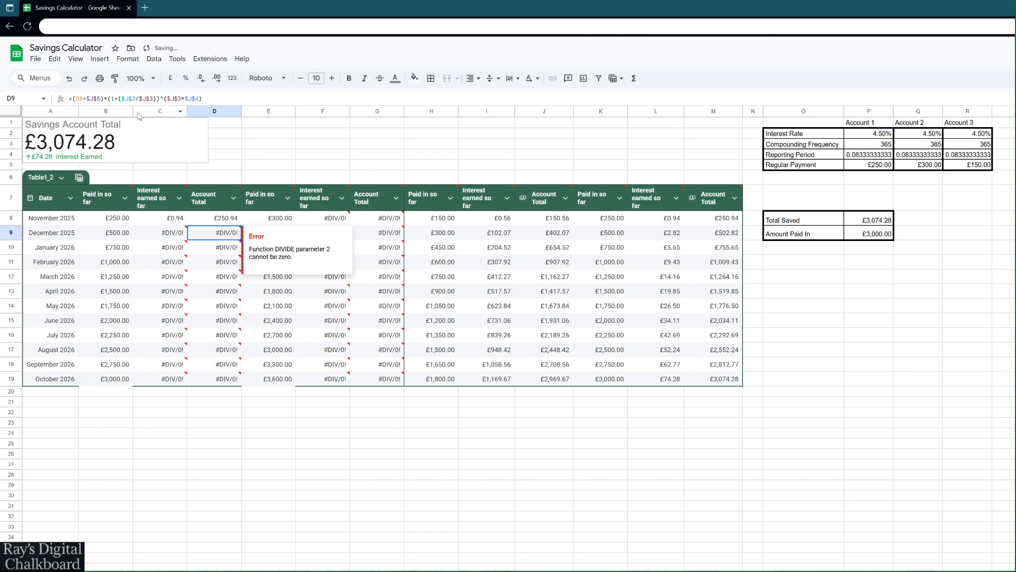
pyautogui.click(220, 221)
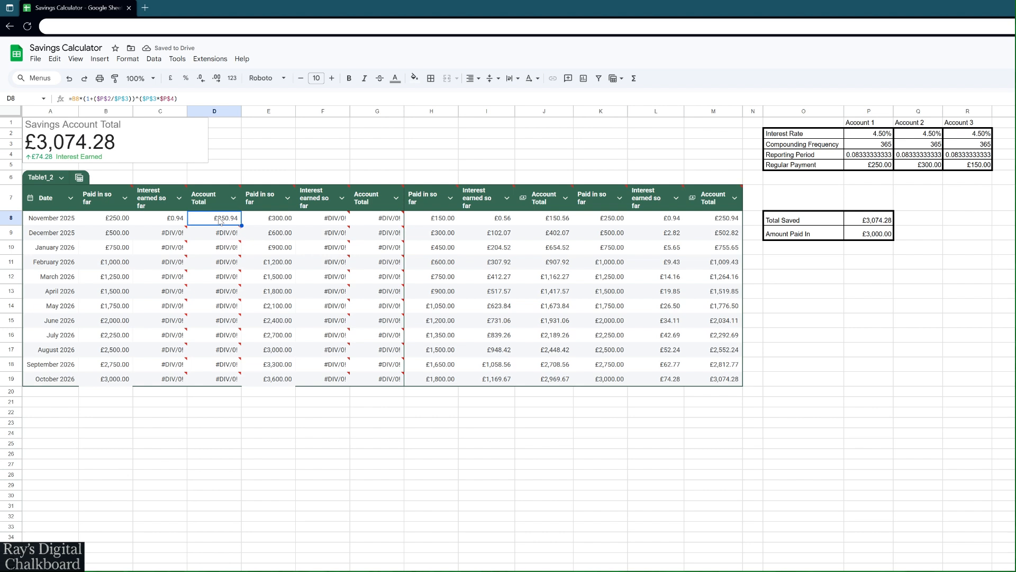
# Step: Change the December 2025 formula in D9 to =(D8+$P$5)*(1+($P$2/$P$3))^($P$3*$P$4) and fill it down to October 2026 in D19
pyautogui.click(218, 235)
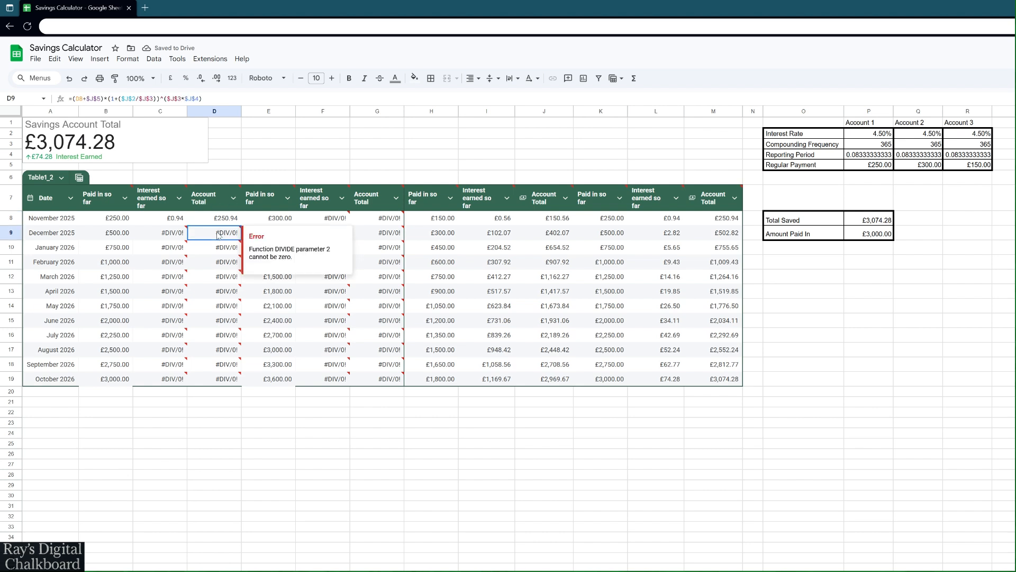
pyautogui.click(95, 99)
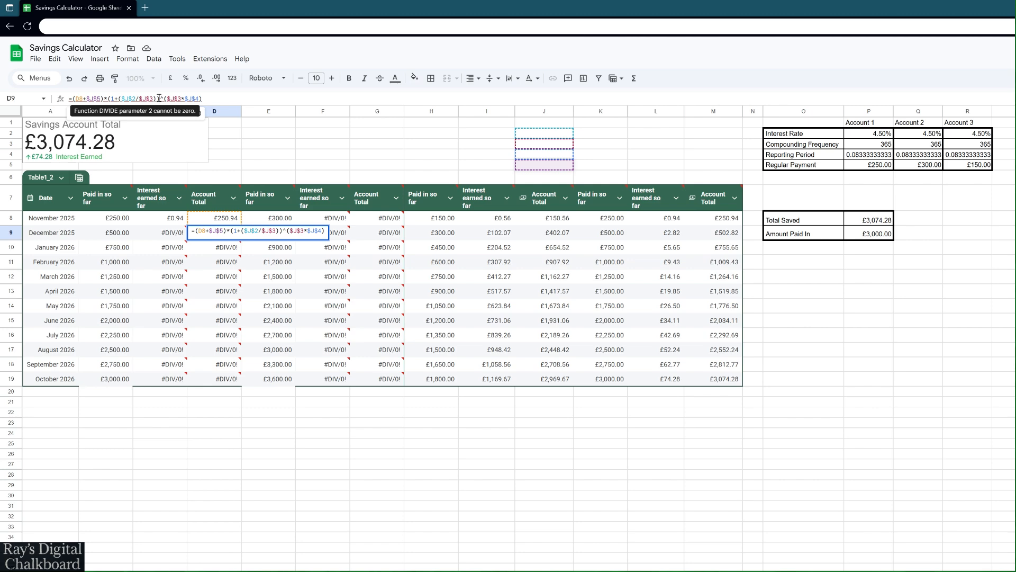
pyautogui.press('BackSpace')
pyautogui.write('p')
pyautogui.press('Right')
pyautogui.press('Right')
pyautogui.press('Right')
pyautogui.press('Right')
pyautogui.press('Right')
pyautogui.press('Right')
pyautogui.press('Right')
pyautogui.press('Right')
pyautogui.press('Right')
pyautogui.press('Right')
pyautogui.press('BackSpace')
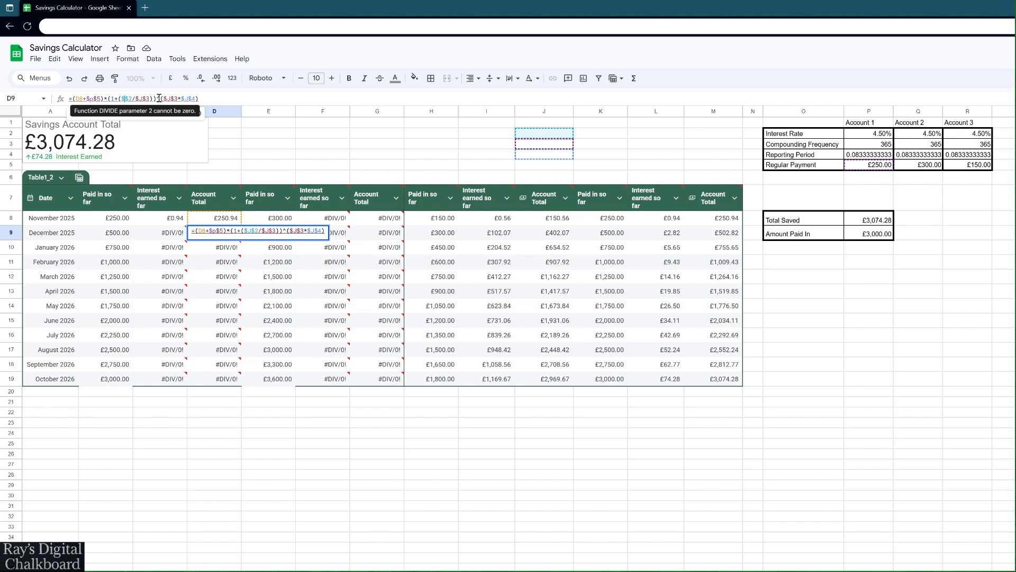
pyautogui.write('p')
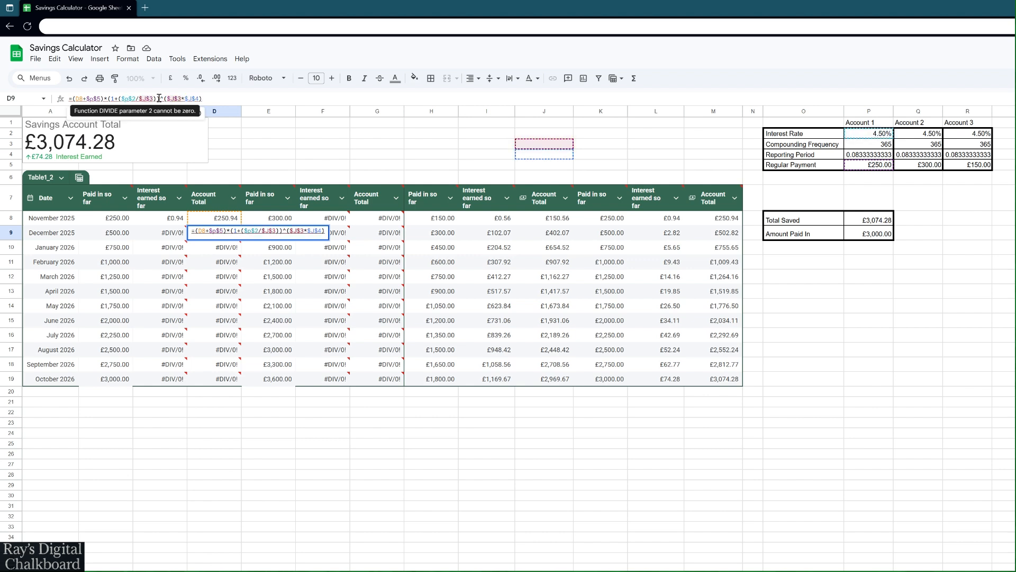
pyautogui.press('BackSpace')
pyautogui.write('p')
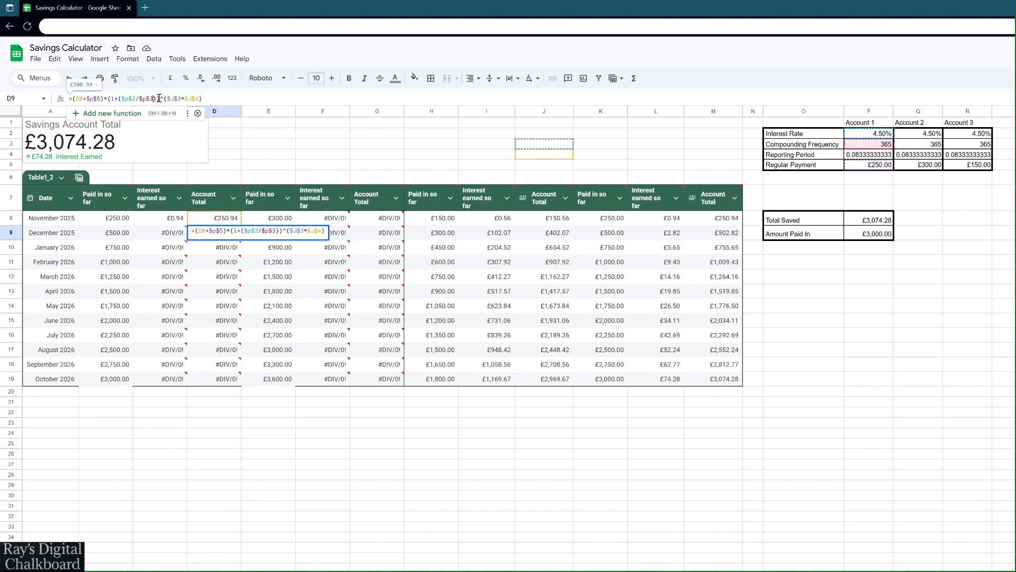
pyautogui.press('Right')
pyautogui.press('Right')
pyautogui.press('Right')
pyautogui.press('Right')
pyautogui.press('Right')
pyautogui.press('Right')
pyautogui.press('Right')
pyautogui.press('Right')
pyautogui.press('BackSpace')
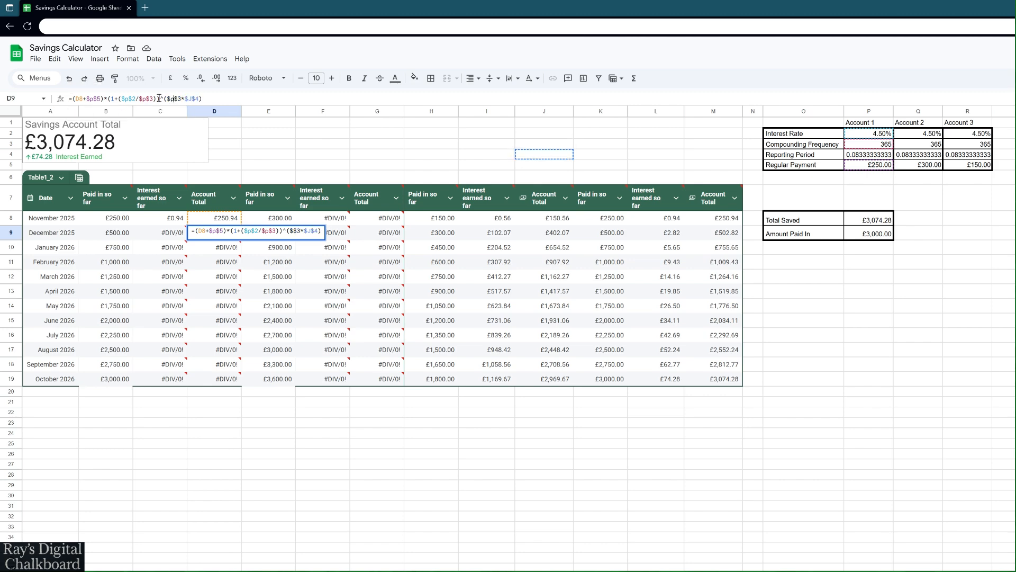
pyautogui.write('p')
pyautogui.press('Right')
pyautogui.press('Right')
pyautogui.press('Right')
pyautogui.press('Right')
pyautogui.press('Right')
pyautogui.press('BackSpace')
pyautogui.write('p')
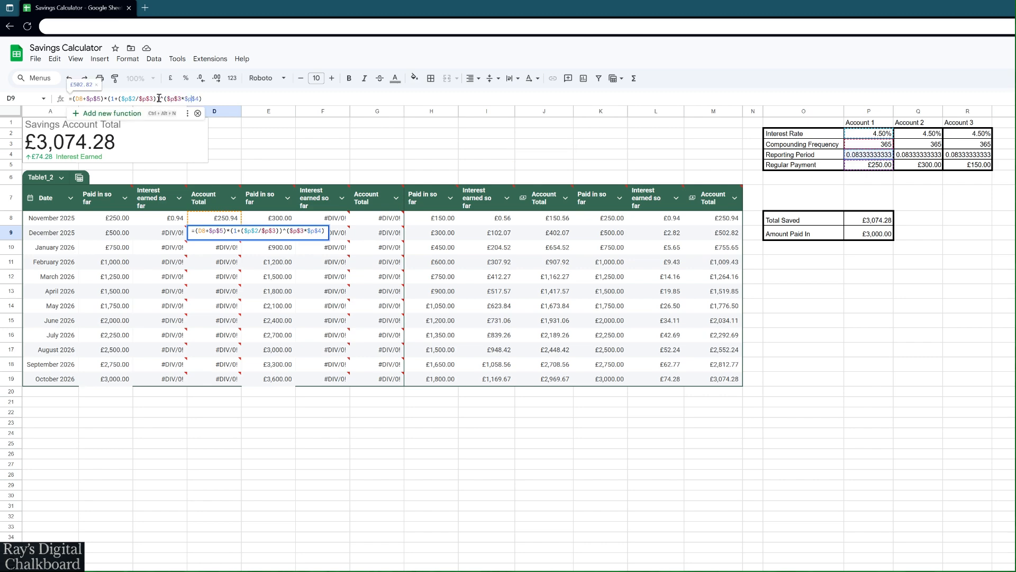
pyautogui.press('Return')
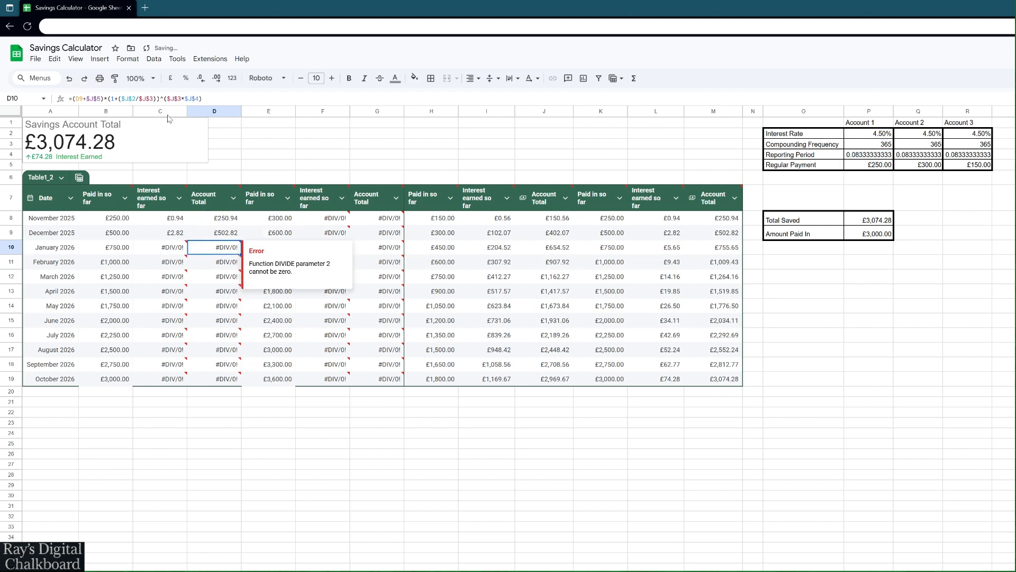
pyautogui.click(231, 234)
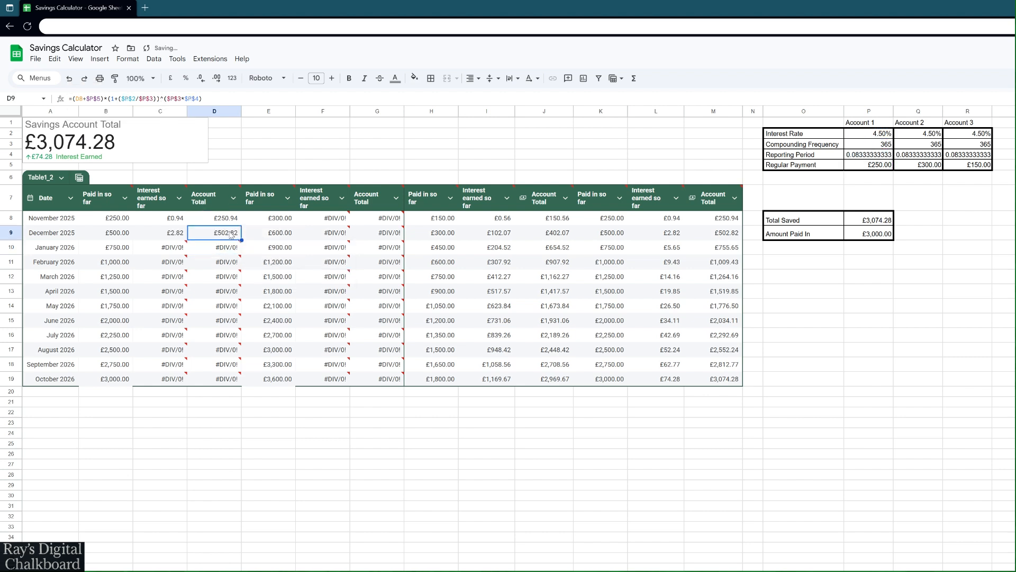
pyautogui.moveTo(241, 240); pyautogui.dragTo(226, 386)
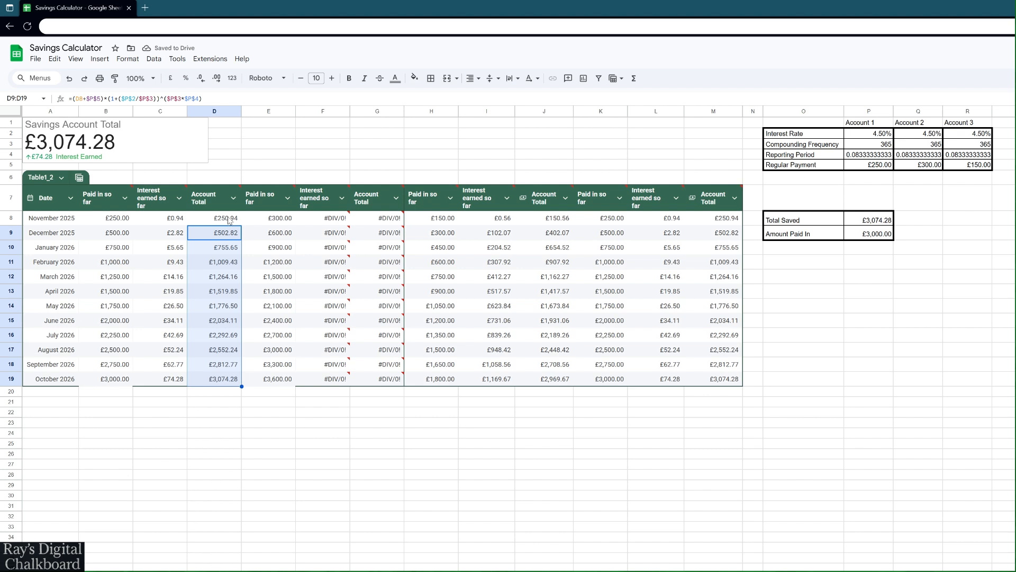
pyautogui.click(261, 253)
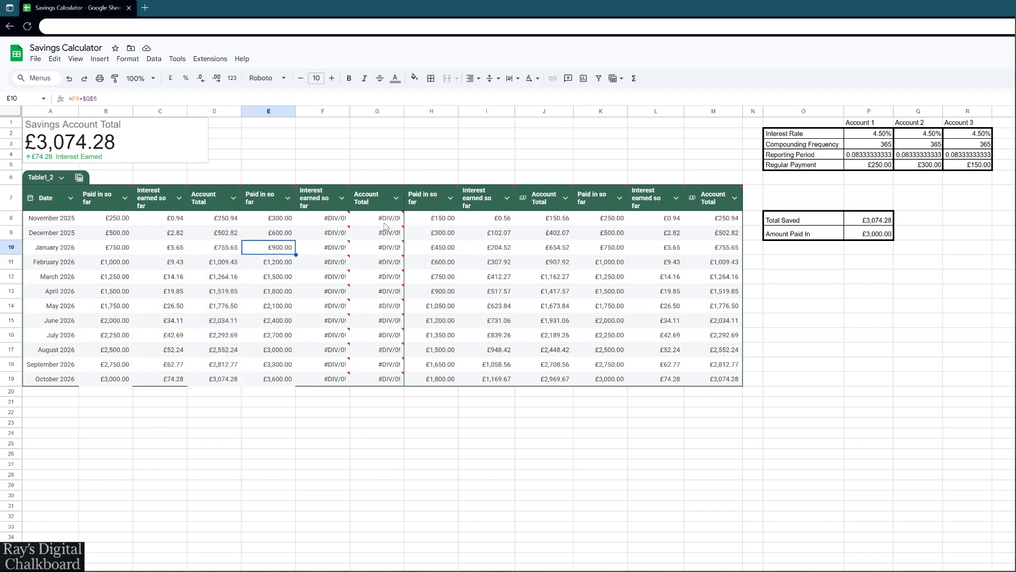
# Step: Change the November 2025 formula in the second "Account Total" column (G8) to =E8*(1+($Q$2/$Q$3))^($Q$3*$Q$4)
pyautogui.click(385, 220)
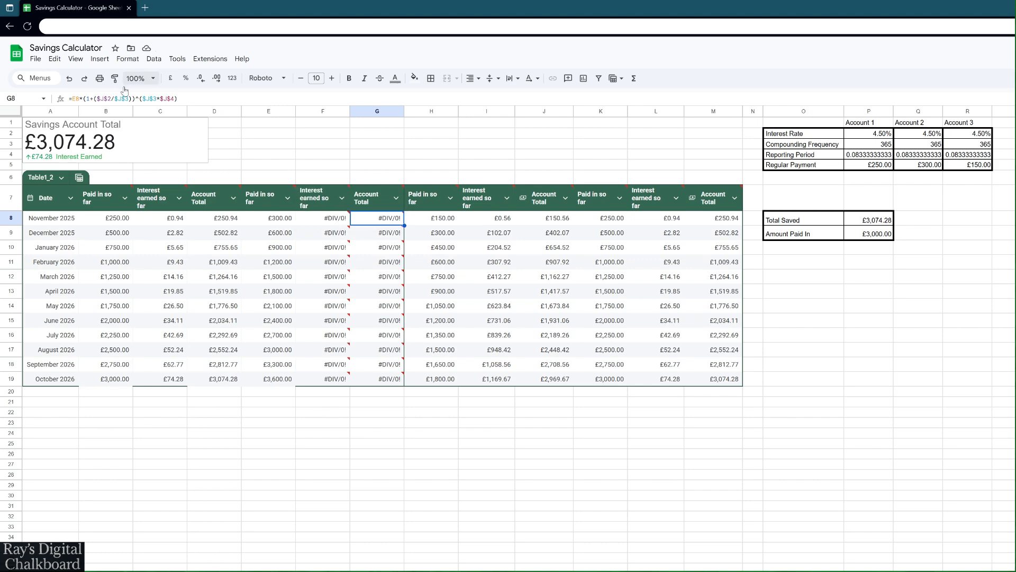
pyautogui.click(103, 98)
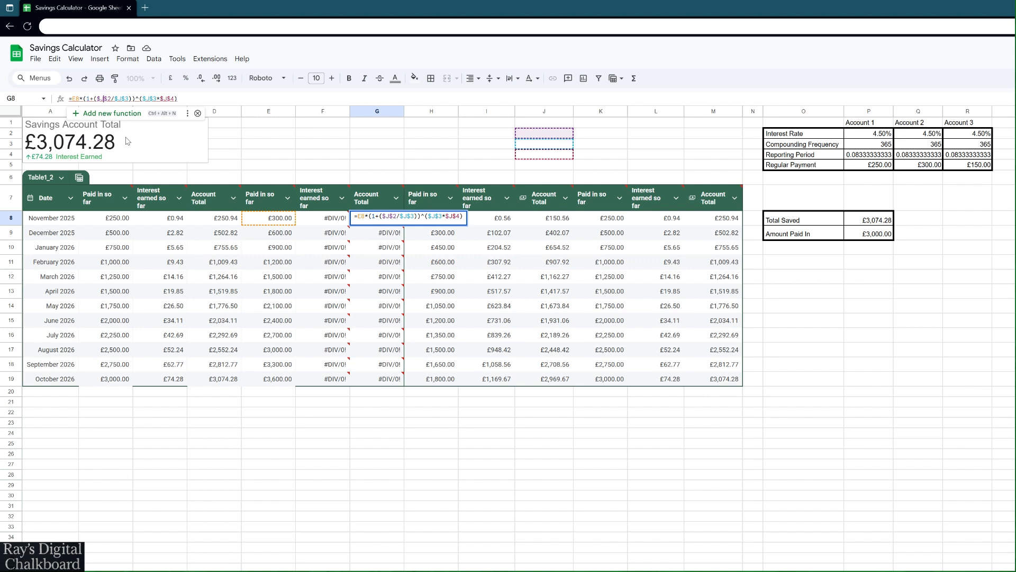
pyautogui.press('BackSpace')
pyautogui.write('q')
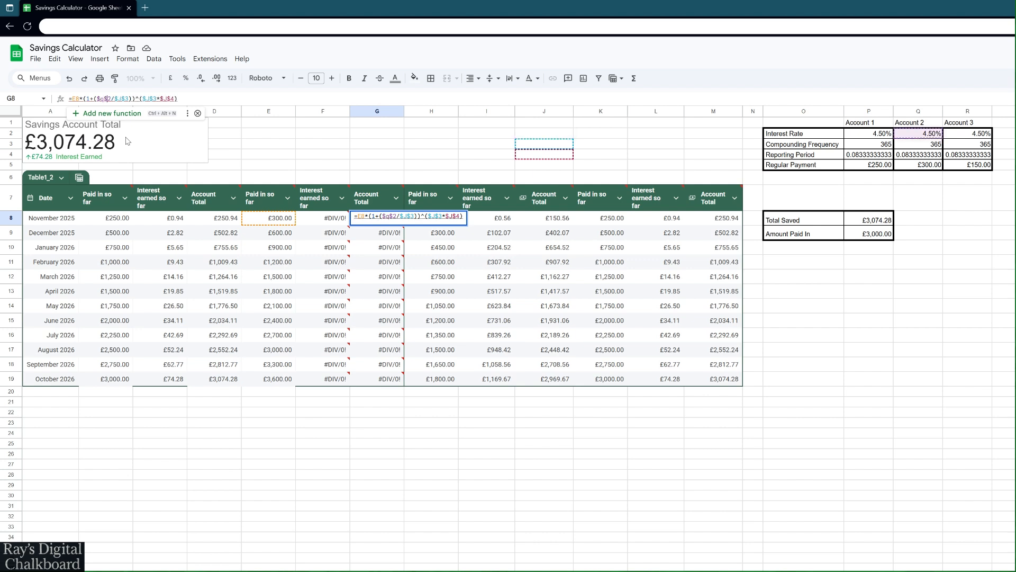
pyautogui.press('Right')
pyautogui.press('Right')
pyautogui.press('Right')
pyautogui.press('Delete')
pyautogui.write('q')
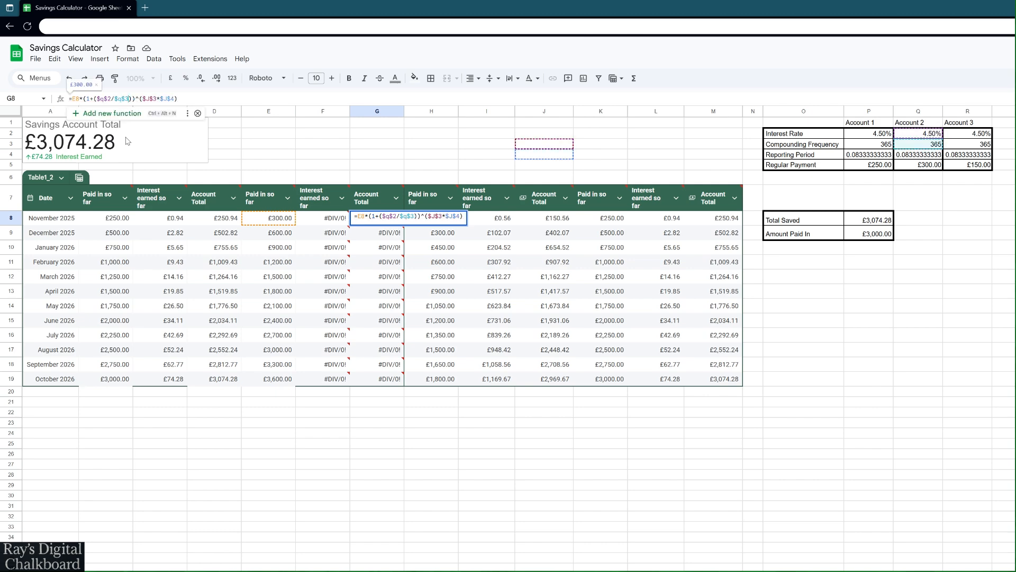
pyautogui.press('Right')
pyautogui.press('Right')
pyautogui.press('Right')
pyautogui.press('Right')
pyautogui.press('Right')
pyautogui.press('Right')
pyautogui.press('Delete')
pyautogui.write('q')
pyautogui.press('Right')
pyautogui.press('Right')
pyautogui.press('Right')
pyautogui.press('Right')
pyautogui.press('Delete')
pyautogui.write('q')
pyautogui.press('Return')
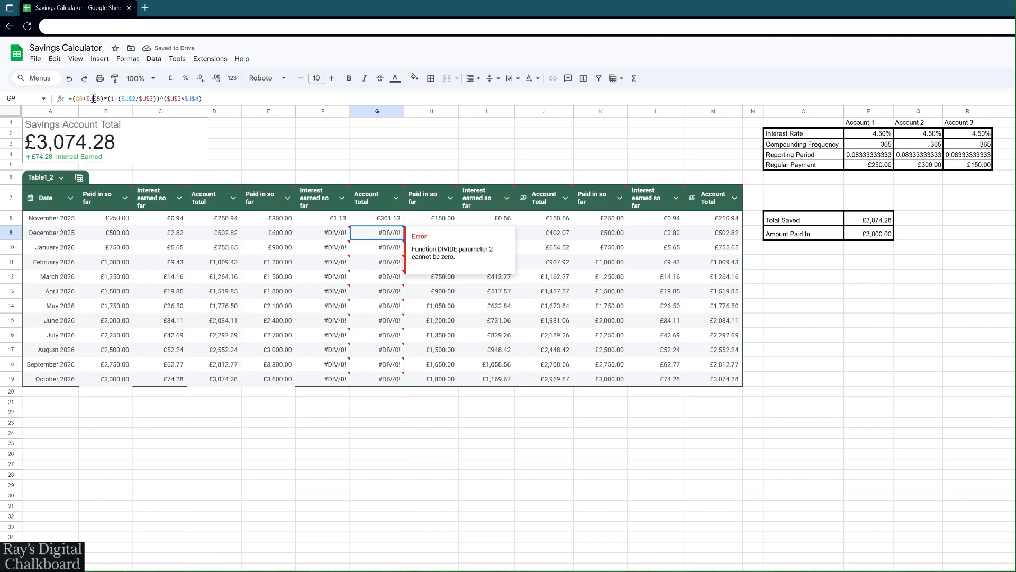
# Step: Change the December 2025 formula in the second "Account Total" column (G9) to =(G8+$Q$5)*(1+($Q$2/$Q$3))^($Q$3*$Q$4)
pyautogui.press('Delete')
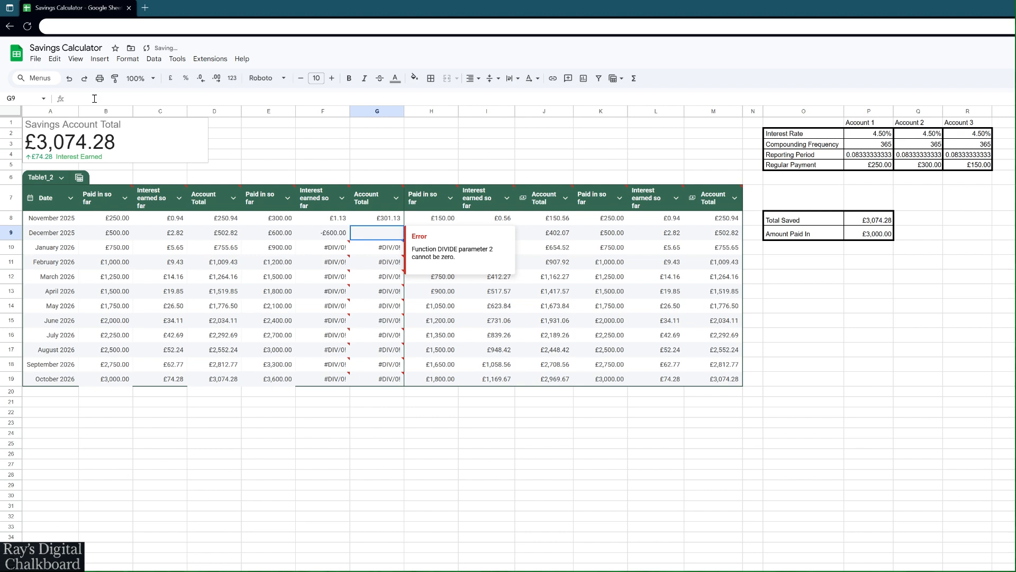
pyautogui.hotkey('ctrl', 'z')
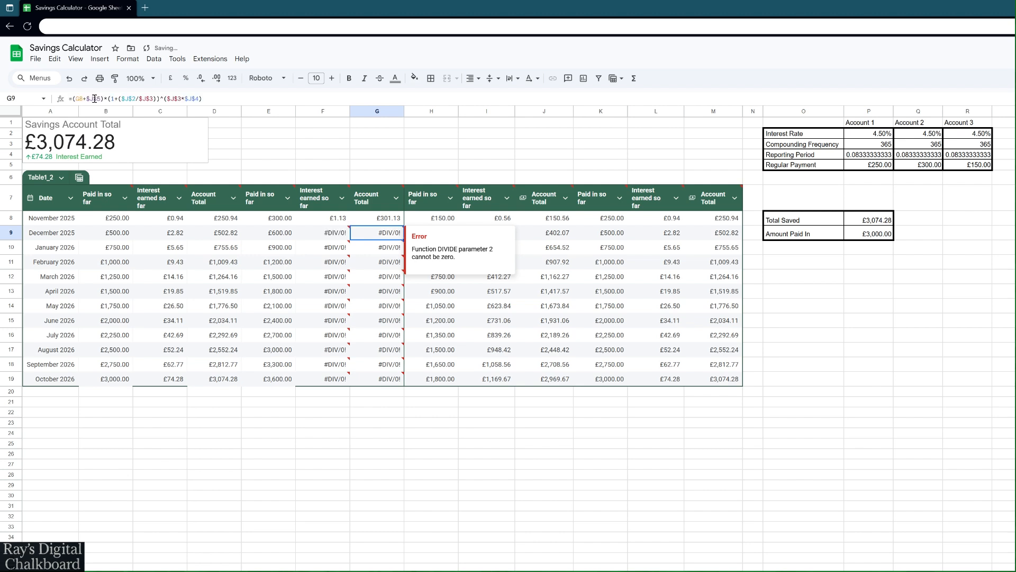
pyautogui.click(94, 98)
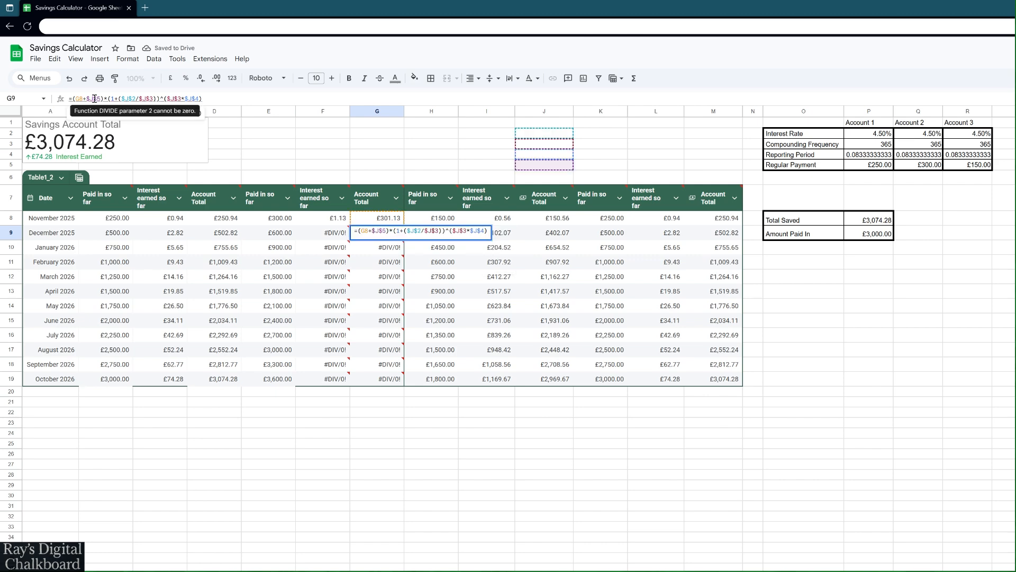
pyautogui.press('BackSpace')
pyautogui.write('Q')
pyautogui.press('Right')
pyautogui.press('Right')
pyautogui.press('Right')
pyautogui.press('Right')
pyautogui.press('Right')
pyautogui.press('Right')
pyautogui.press('Right')
pyautogui.press('Right')
pyautogui.press('Right')
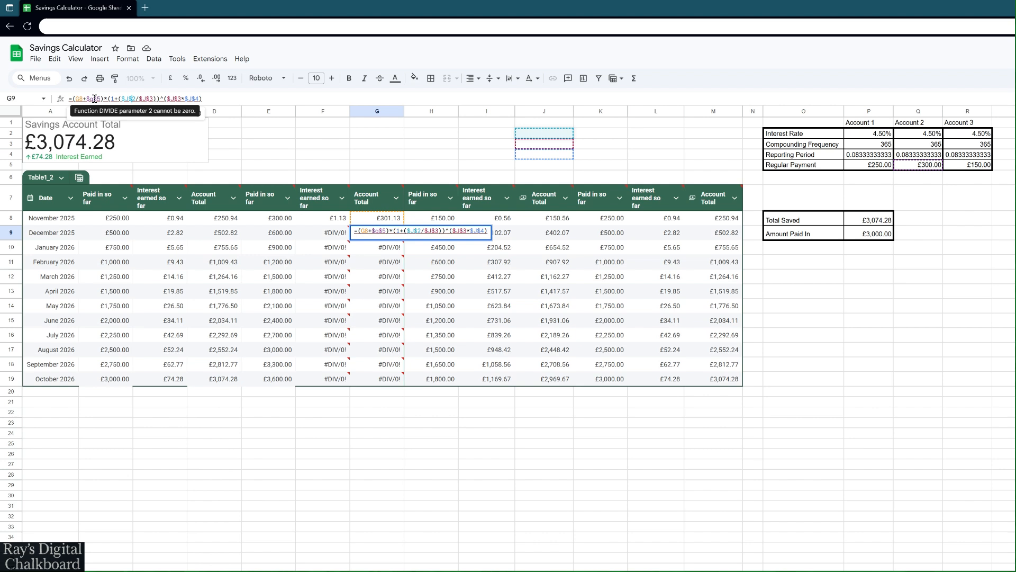
pyautogui.press('BackSpace')
pyautogui.press('BackSpace')
pyautogui.write('q$')
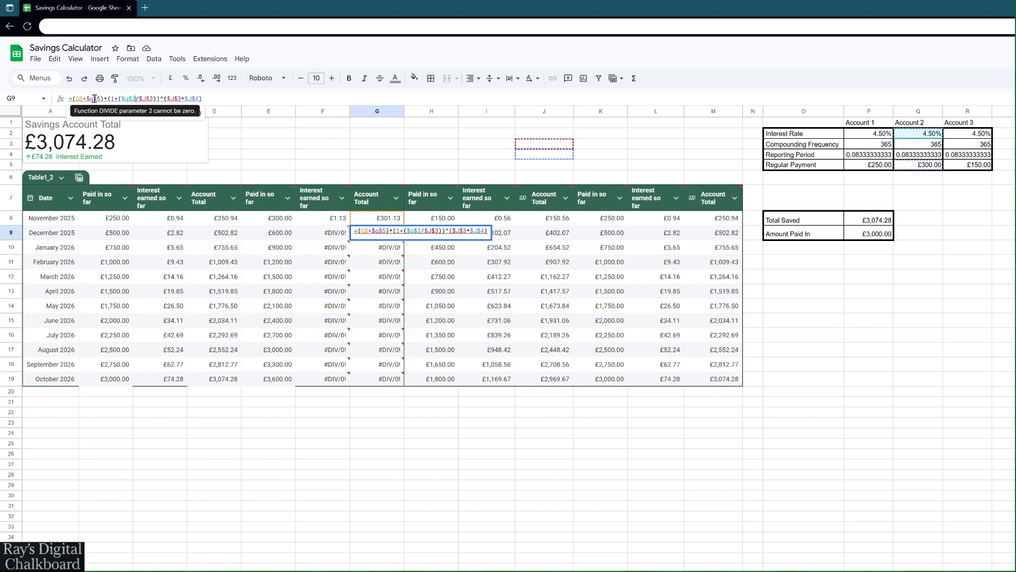
pyautogui.press('Right')
pyautogui.press('Right')
pyautogui.press('Right')
pyautogui.press('Right')
pyautogui.press('Right')
pyautogui.press('BackSpace')
pyautogui.press('BackSpace')
pyautogui.write('q$')
pyautogui.press('Right')
pyautogui.press('Right')
pyautogui.press('Right')
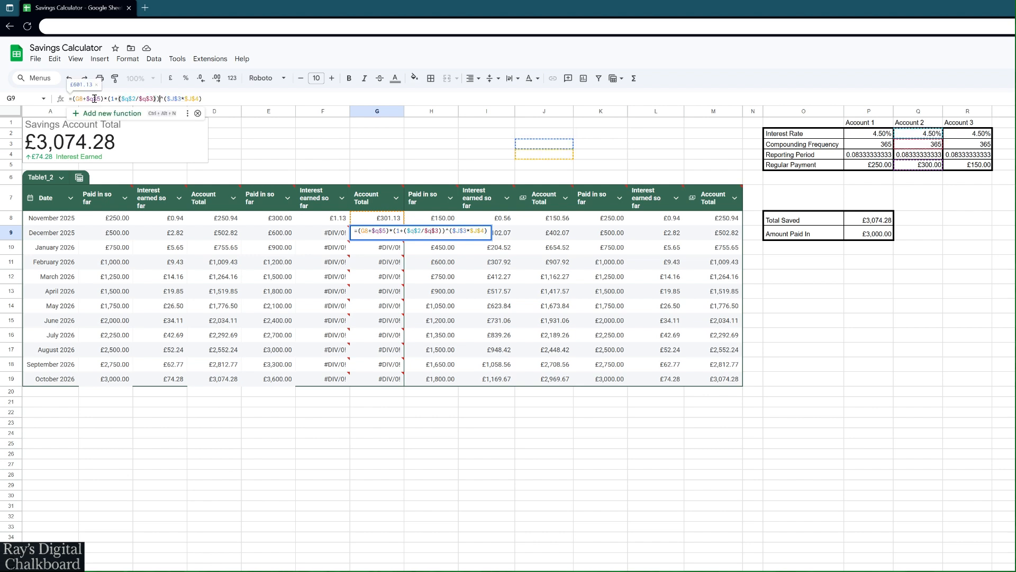
pyautogui.press('Right')
pyautogui.press('Right')
pyautogui.press('Right')
pyautogui.press('Right')
pyautogui.press('Right')
pyautogui.press('BackSpace')
pyautogui.press('BackSpace')
pyautogui.write('q$')
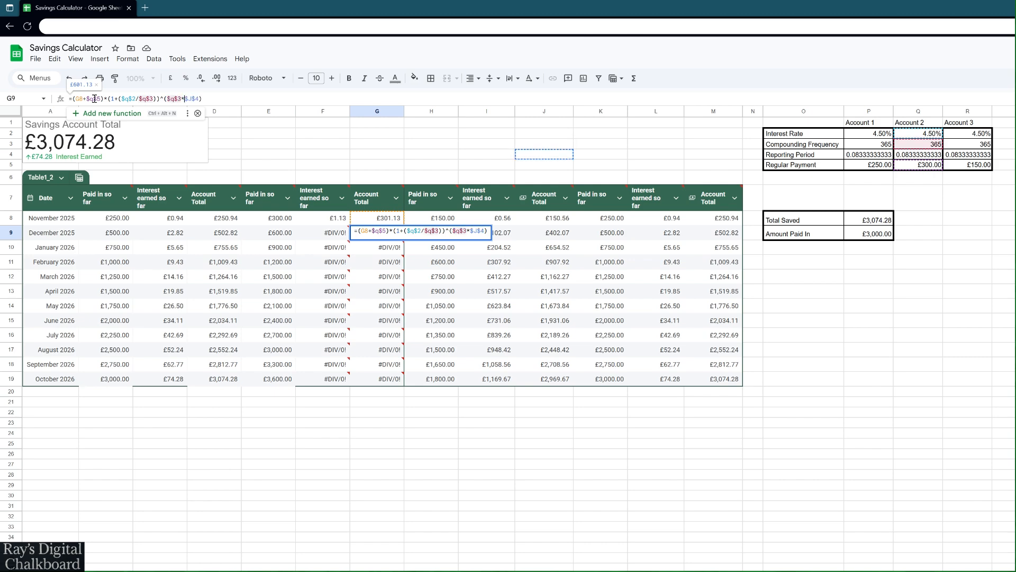
pyautogui.press('Right')
pyautogui.press('Right')
pyautogui.press('Right')
pyautogui.press('Right')
pyautogui.press('Right')
pyautogui.press('BackSpace')
pyautogui.press('BackSpace')
pyautogui.write('q$')
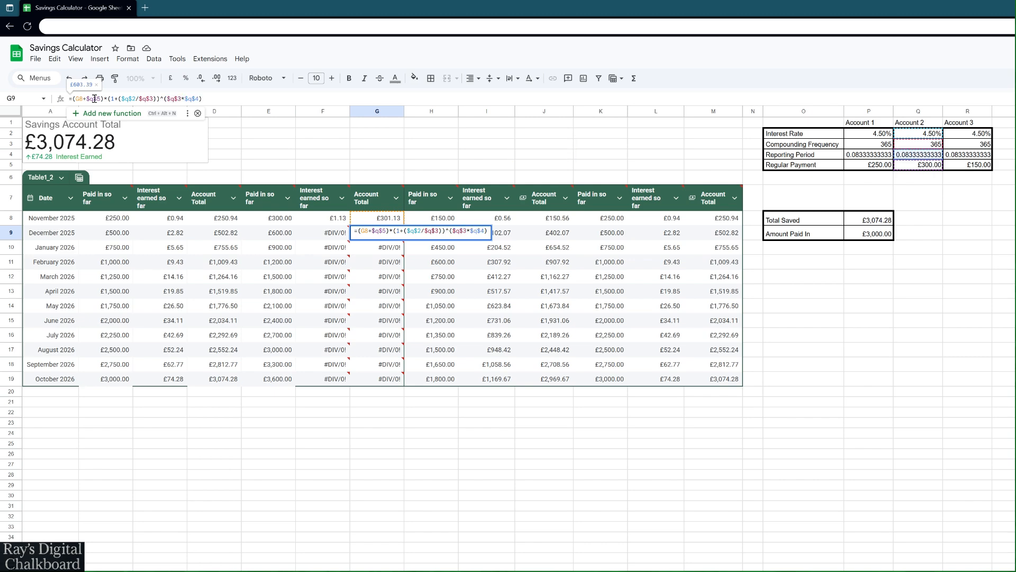
pyautogui.press('Return')
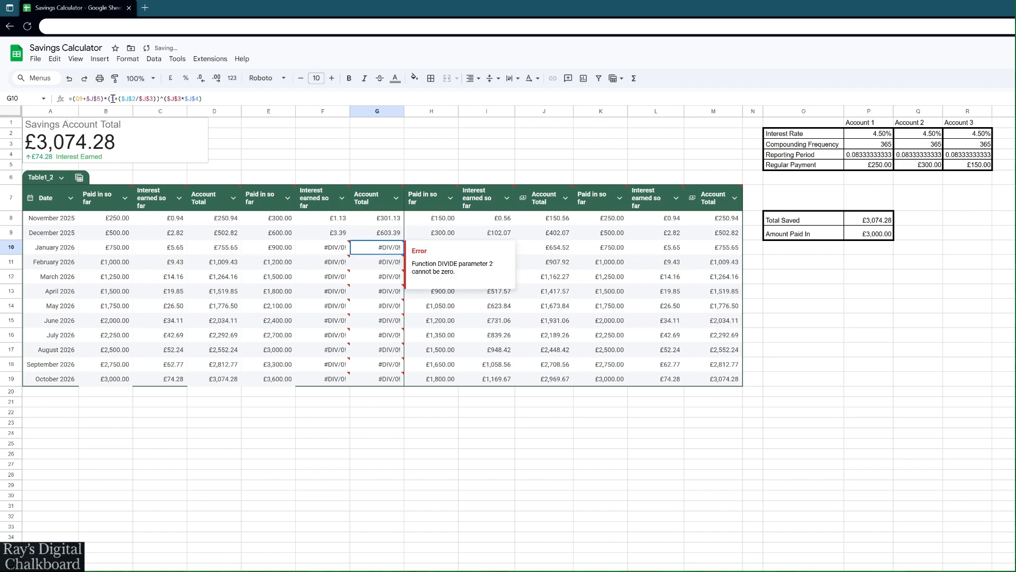
# Step: Fill the December 2025 account total formula in G9 down to October 2026 in G19
pyautogui.doubleClick(390, 237)
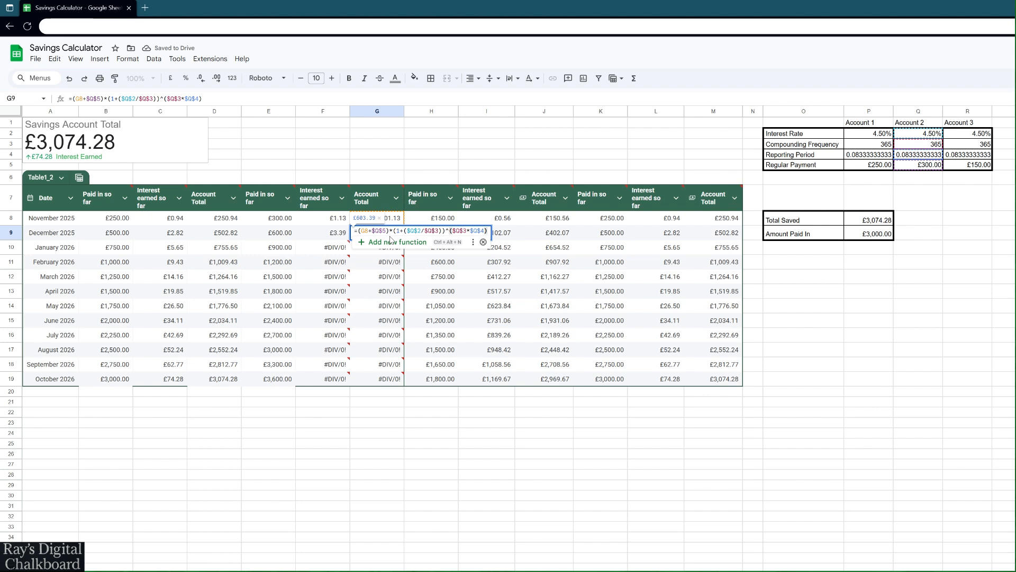
pyautogui.press('Return')
pyautogui.click(390, 235)
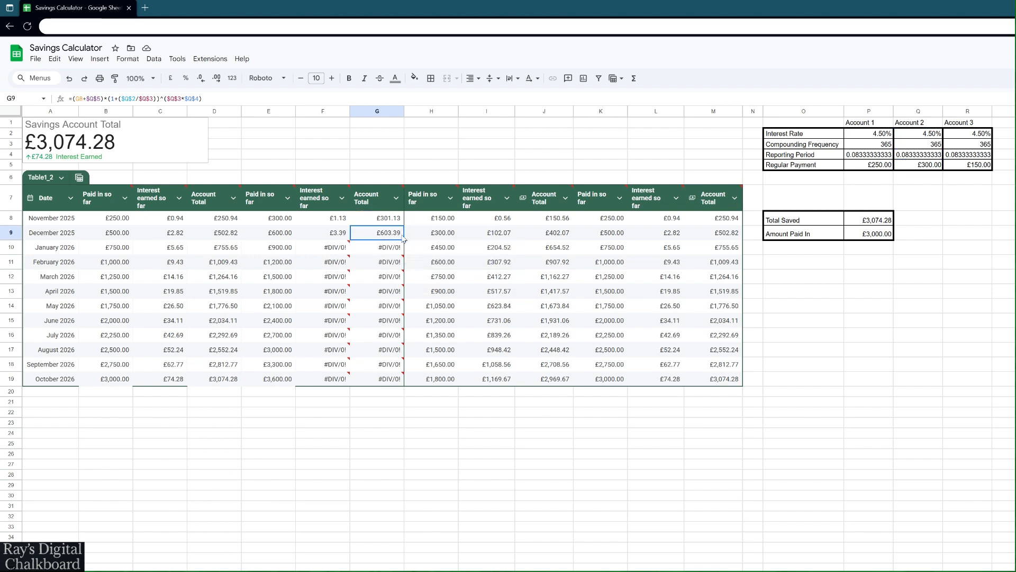
pyautogui.moveTo(404, 240); pyautogui.dragTo(391, 381)
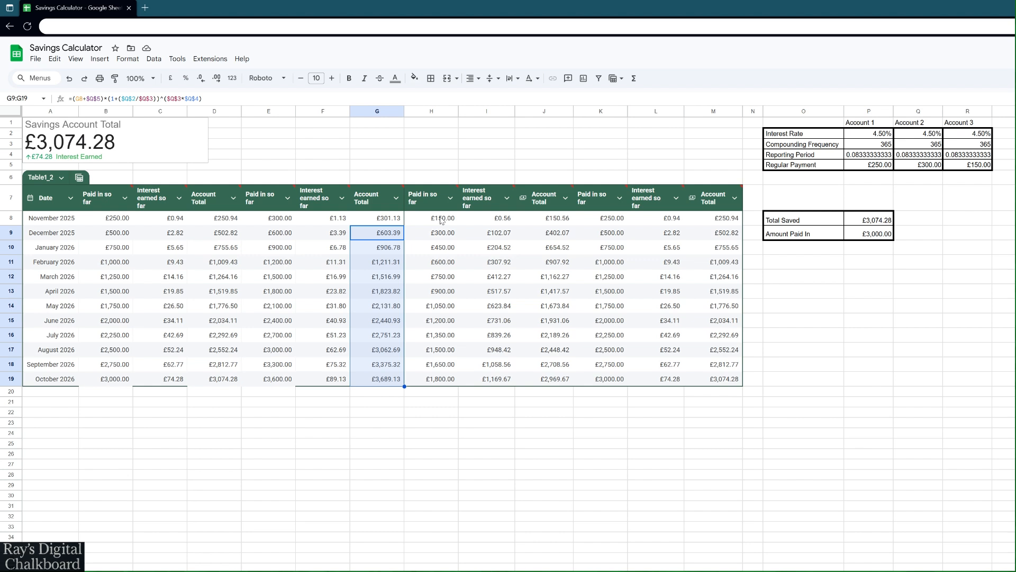
# Step: Change the November 2025 formula in the third "Account Total" column (J8) to =H8*(1+($R$2/$R$3))^($R$3*$R$4)
pyautogui.click(548, 219)
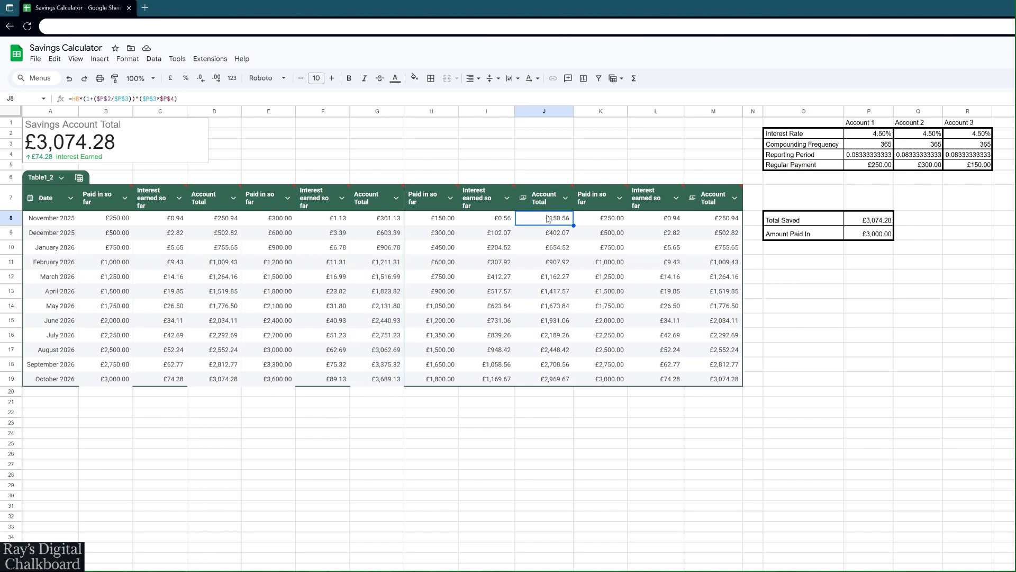
pyautogui.click(497, 222)
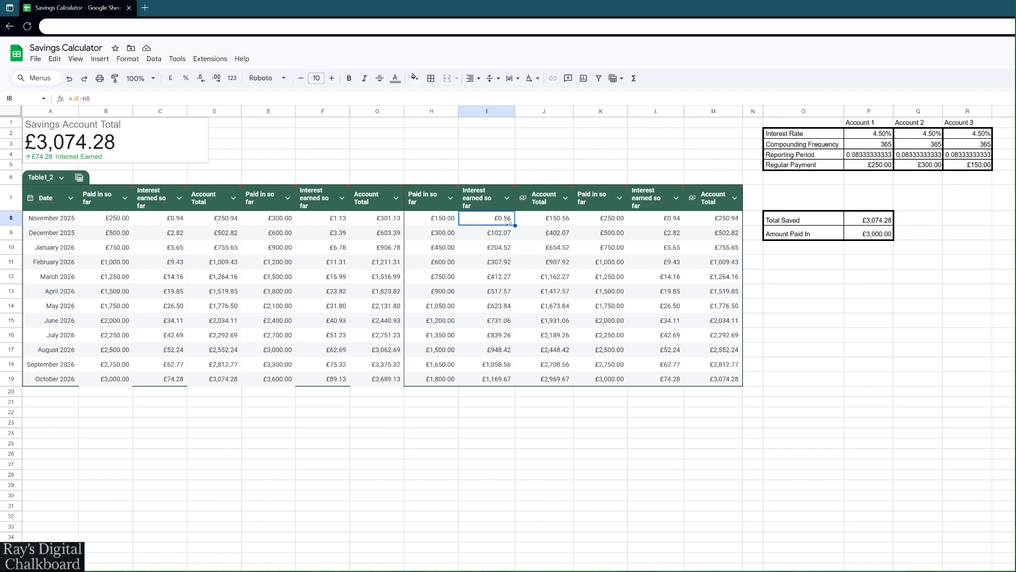
pyautogui.click(559, 221)
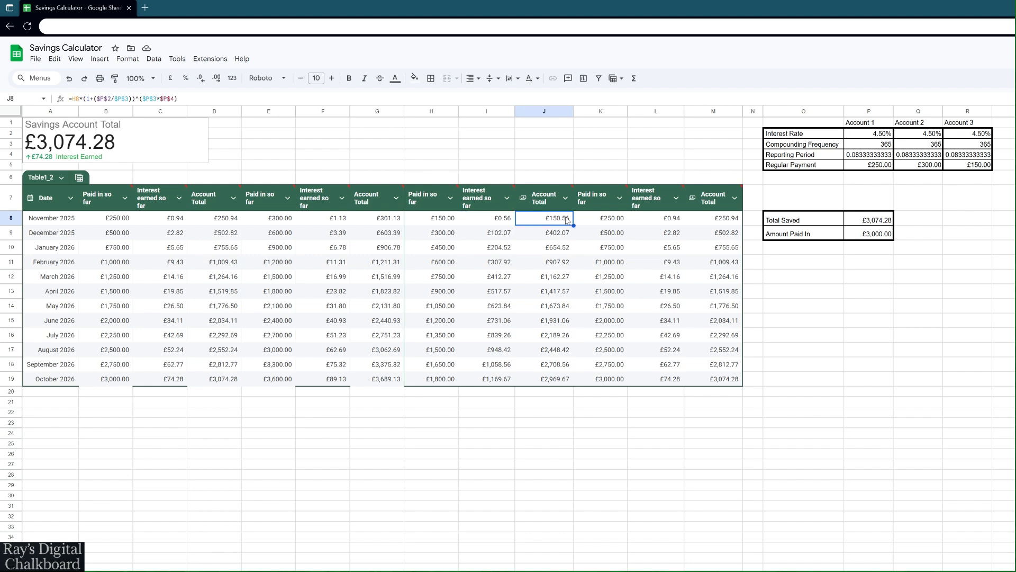
pyautogui.click(731, 223)
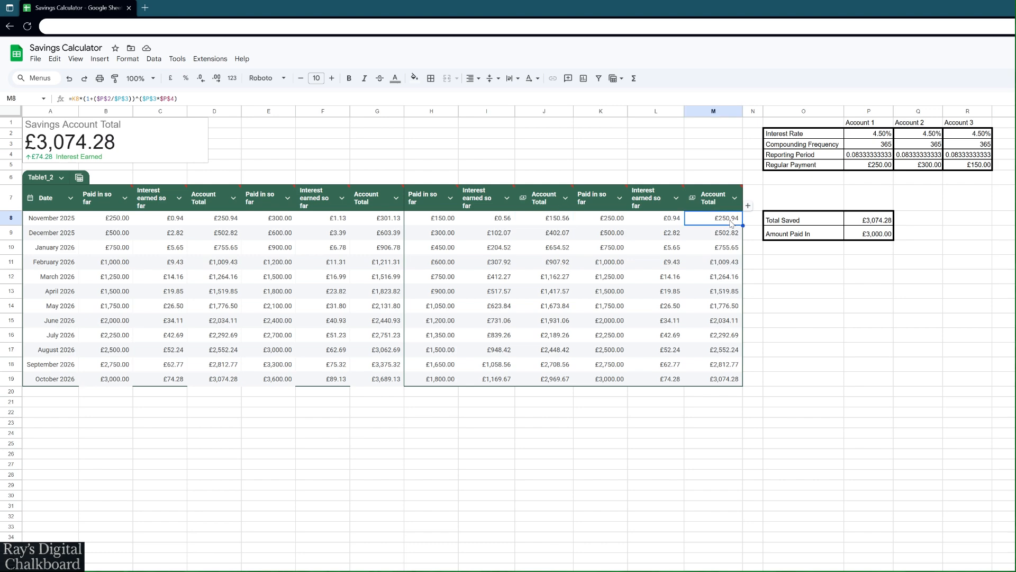
pyautogui.click(555, 225)
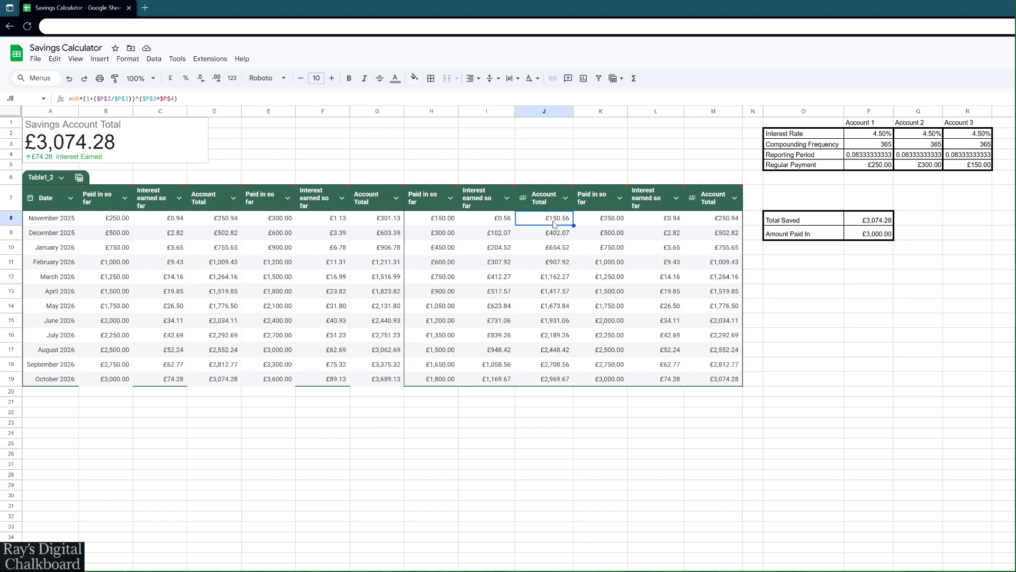
pyautogui.doubleClick(552, 217)
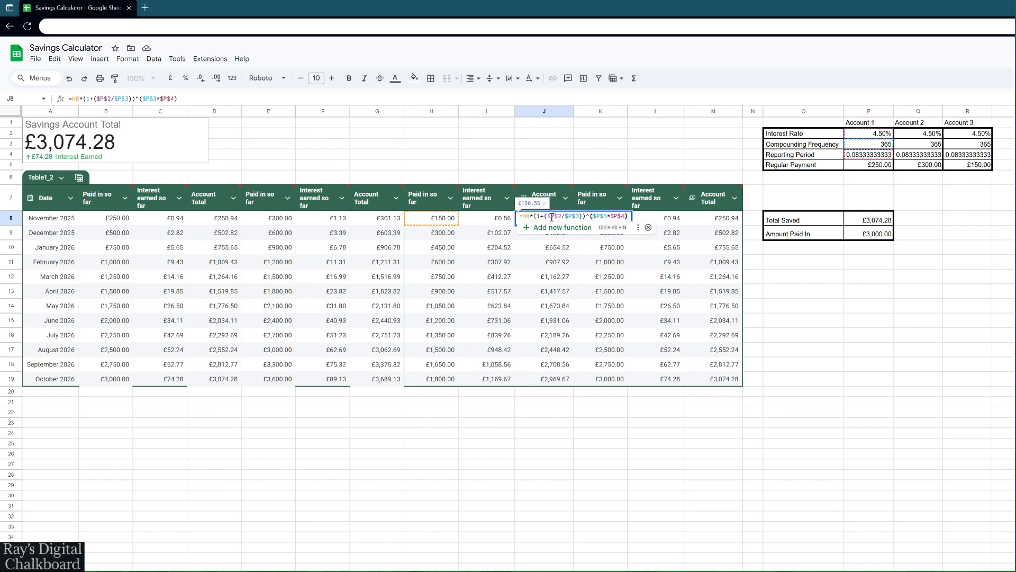
pyautogui.click(101, 99)
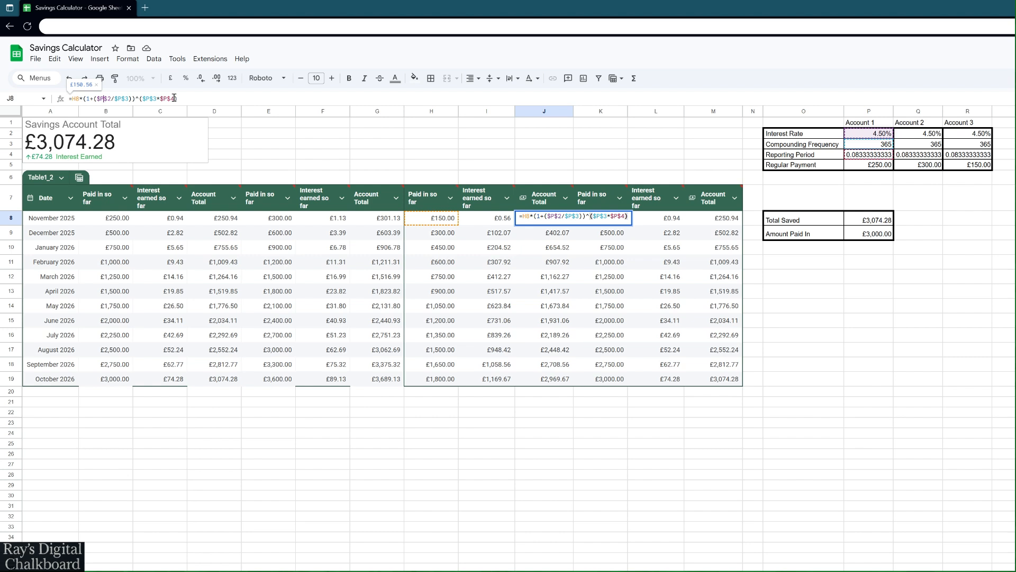
pyautogui.press('BackSpace')
pyautogui.write('r')
pyautogui.press('Right')
pyautogui.press('Right')
pyautogui.press('Right')
pyautogui.press('Right')
pyautogui.press('Right')
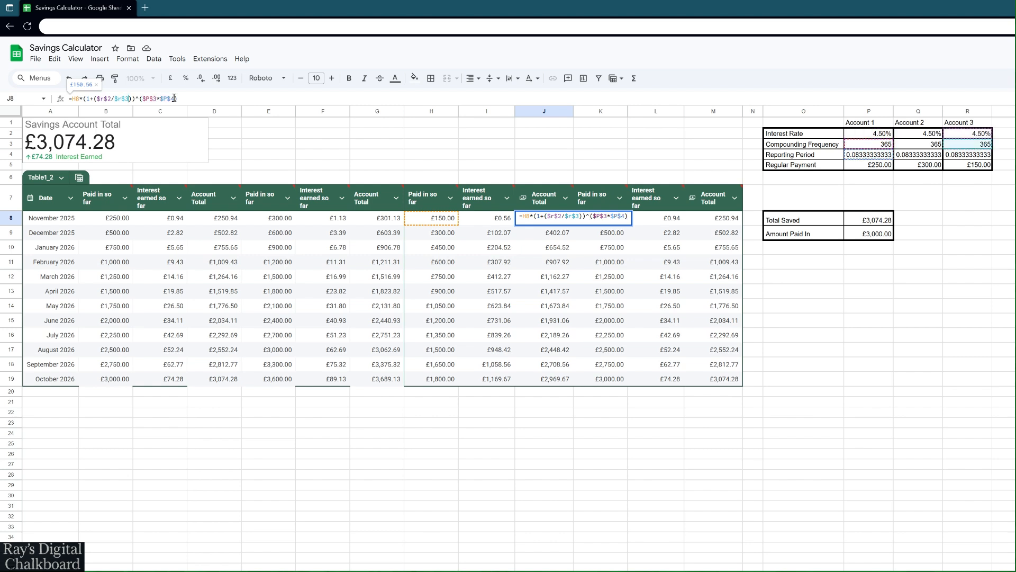
pyautogui.write('$r$3')
pyautogui.press('BackSpace')
pyautogui.press('BackSpace')
pyautogui.press('BackSpace')
pyautogui.press('BackSpace')
pyautogui.write('$r$4')
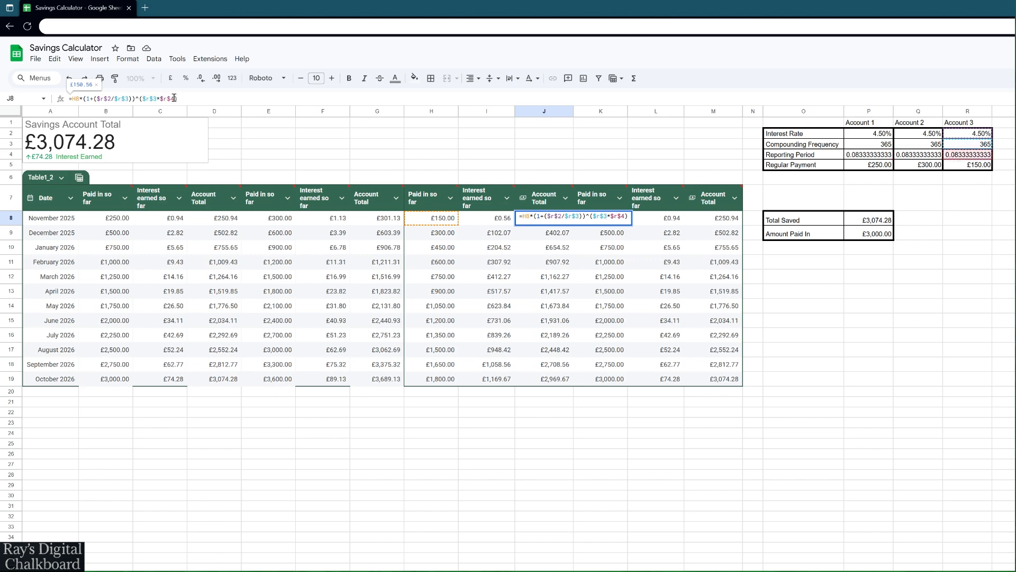
pyautogui.press('Return')
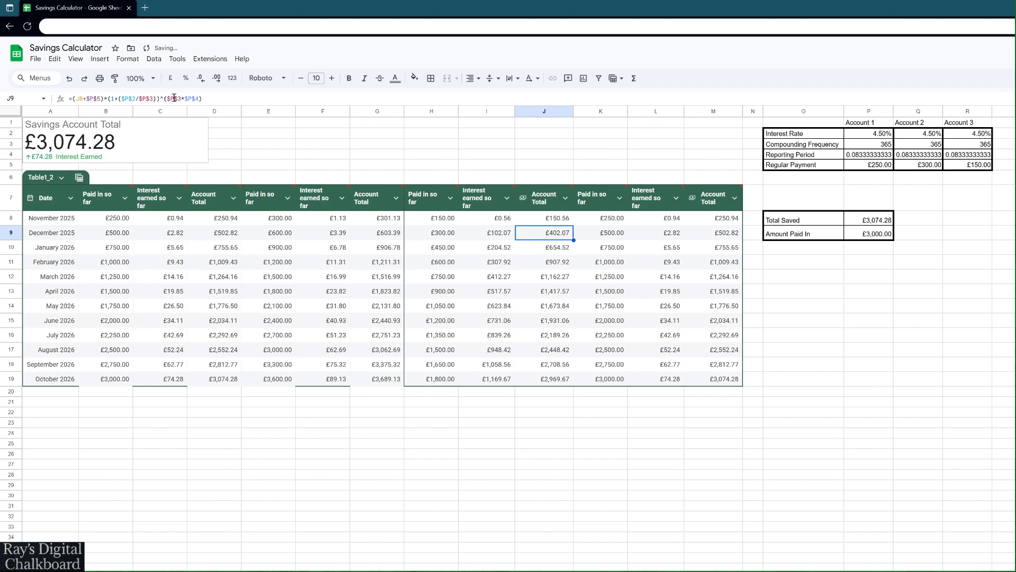
# Step: Change the December 2025 formula in J9 to =(J8+$R$5)*(1+($R$2/$R$3))^($R$3*$R$4) and fill it down to October 2026 in J19
pyautogui.click(93, 99)
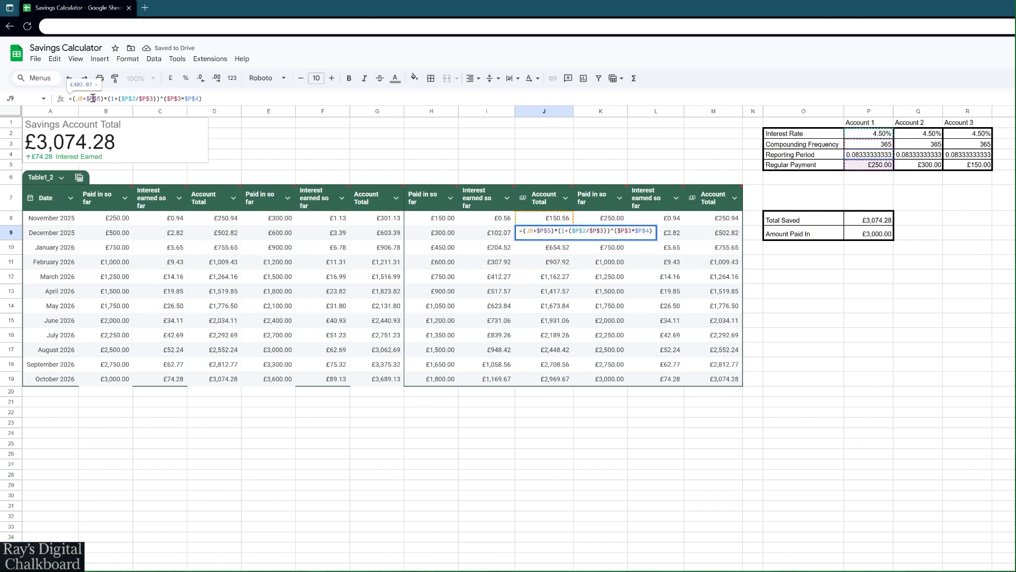
pyautogui.press('BackSpace')
pyautogui.write('r')
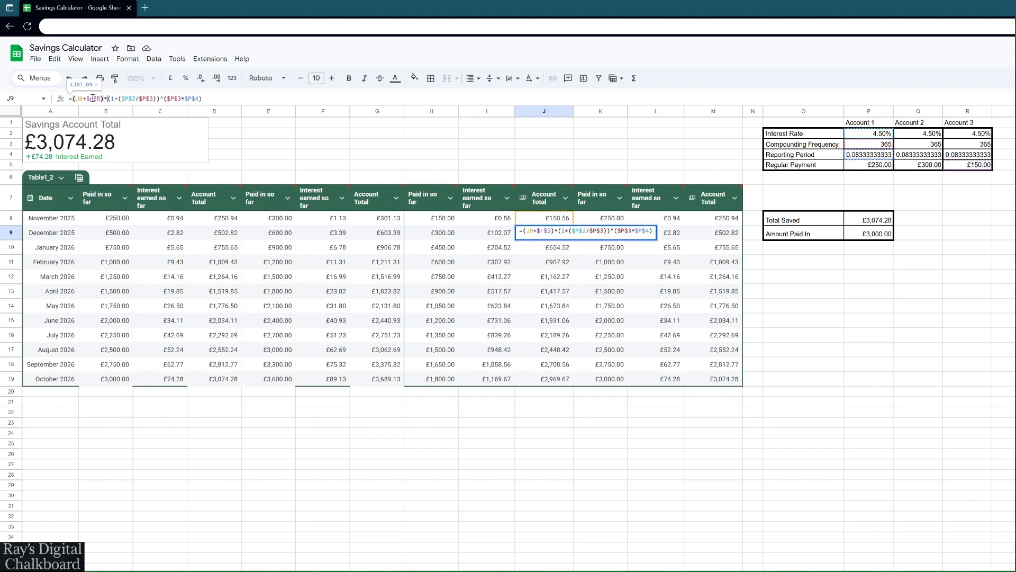
pyautogui.press('Right')
pyautogui.press('Right')
pyautogui.press('Right')
pyautogui.press('Right')
pyautogui.press('Right')
pyautogui.press('Right')
pyautogui.press('Right')
pyautogui.press('Right')
pyautogui.press('Right')
pyautogui.press('Right')
pyautogui.press('BackSpace')
pyautogui.write('r')
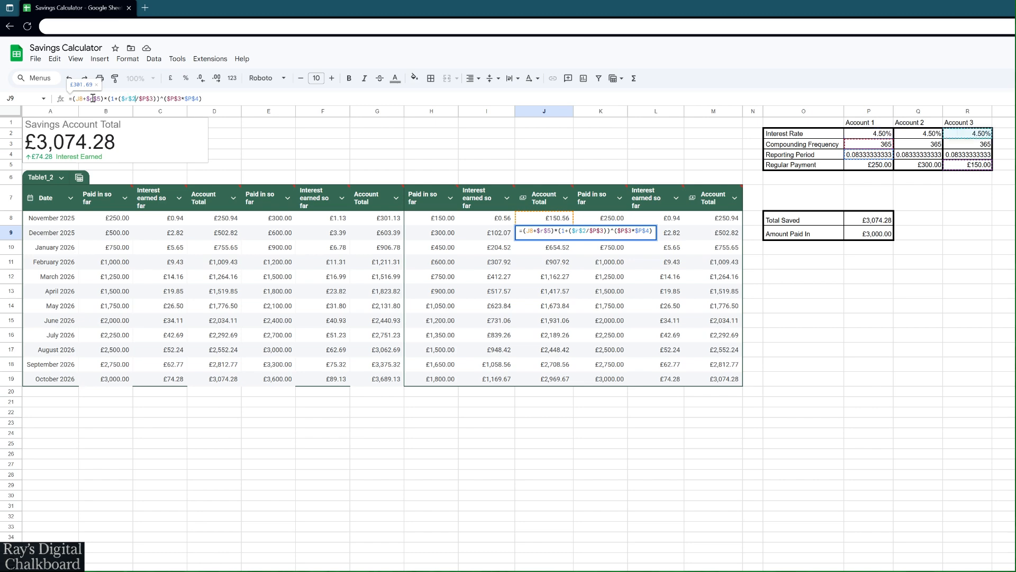
pyautogui.press('Right')
pyautogui.press('Right')
pyautogui.press('Right')
pyautogui.press('Right')
pyautogui.press('Right')
pyautogui.press('BackSpace')
pyautogui.write('r')
pyautogui.press('Right')
pyautogui.press('Right')
pyautogui.press('Right')
pyautogui.press('Right')
pyautogui.press('Right')
pyautogui.press('Right')
pyautogui.press('Right')
pyautogui.press('Right')
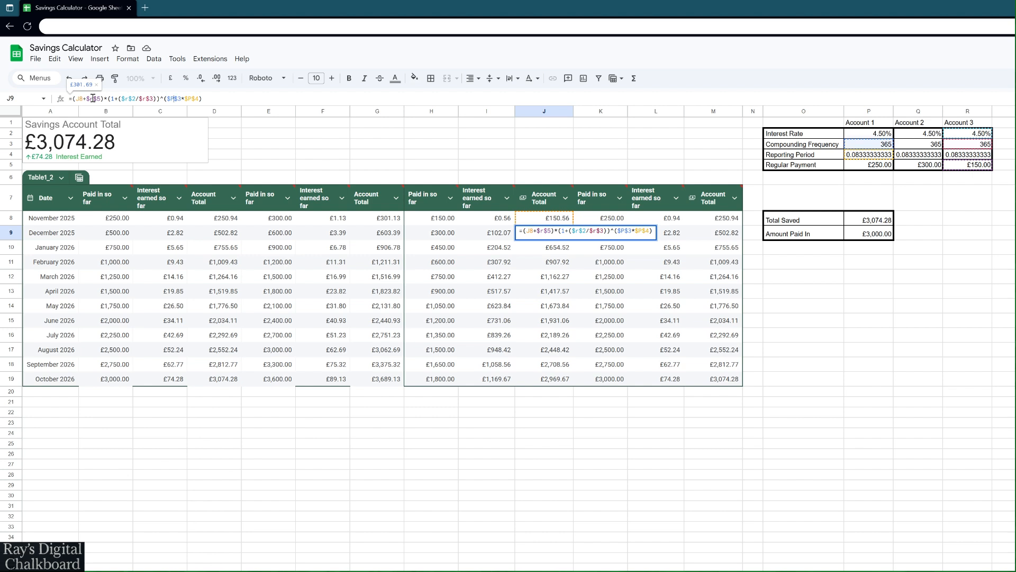
pyautogui.press('BackSpace')
pyautogui.write('r')
pyautogui.press('Right')
pyautogui.press('Right')
pyautogui.press('Right')
pyautogui.press('Right')
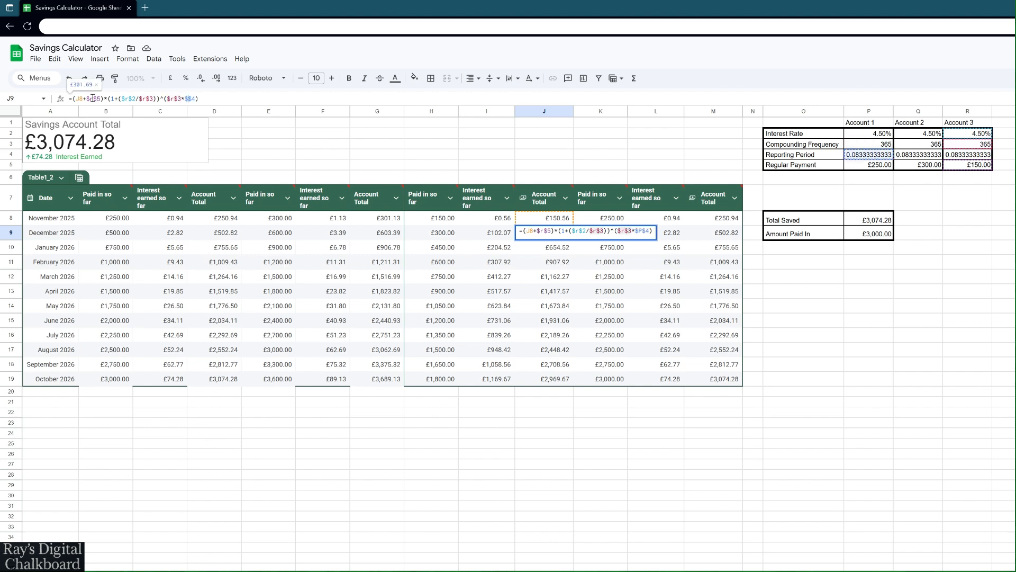
pyautogui.press('BackSpace')
pyautogui.write('r')
pyautogui.press('Return')
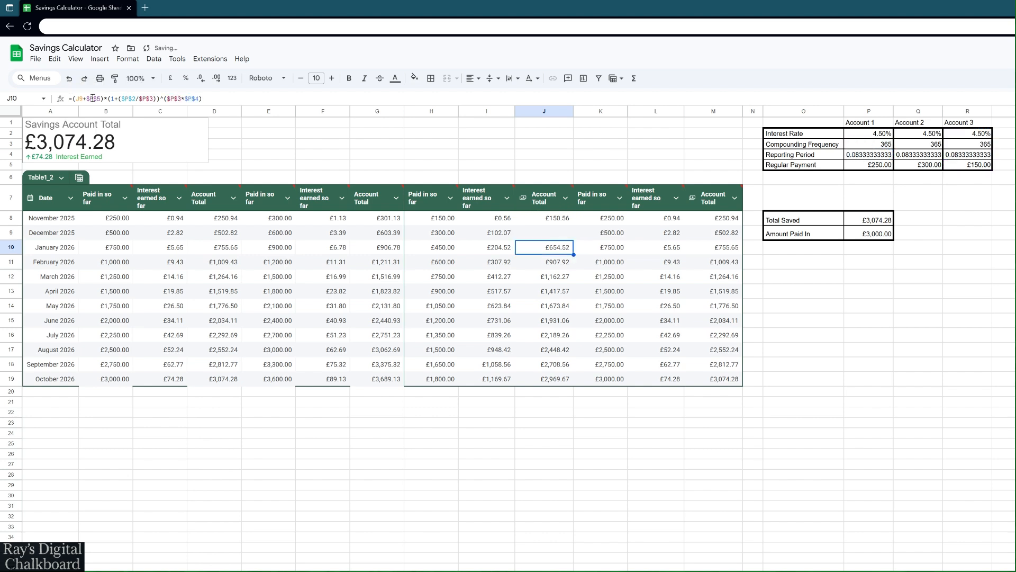
pyautogui.click(563, 239)
pyautogui.moveTo(574, 240); pyautogui.dragTo(561, 381)
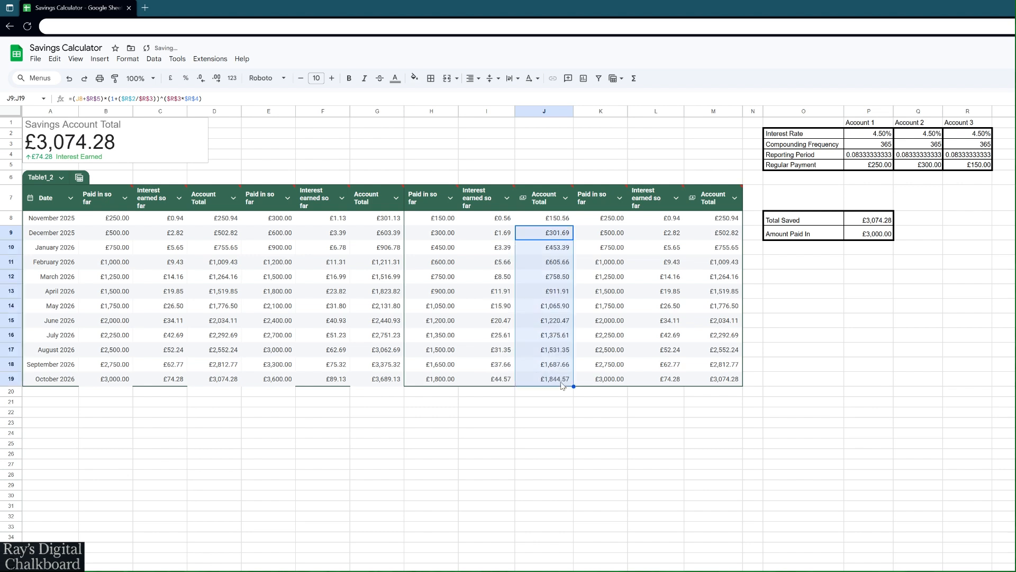
# Step: Set the November 2025 cell of the last "Paid in so far" column (K8) to the sum of the three accounts' payments, =B8+E8+H8
pyautogui.click(613, 220)
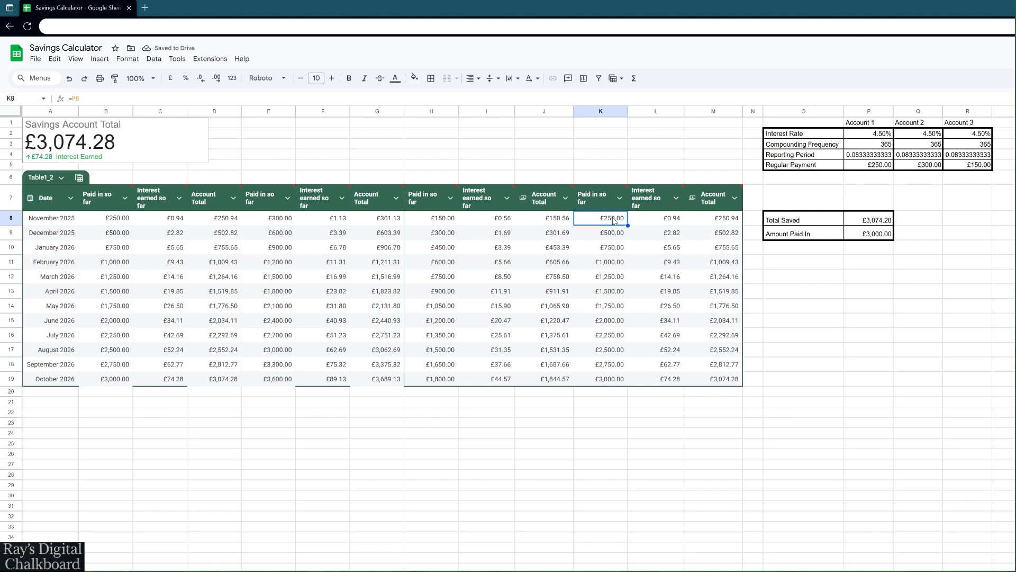
pyautogui.write('=')
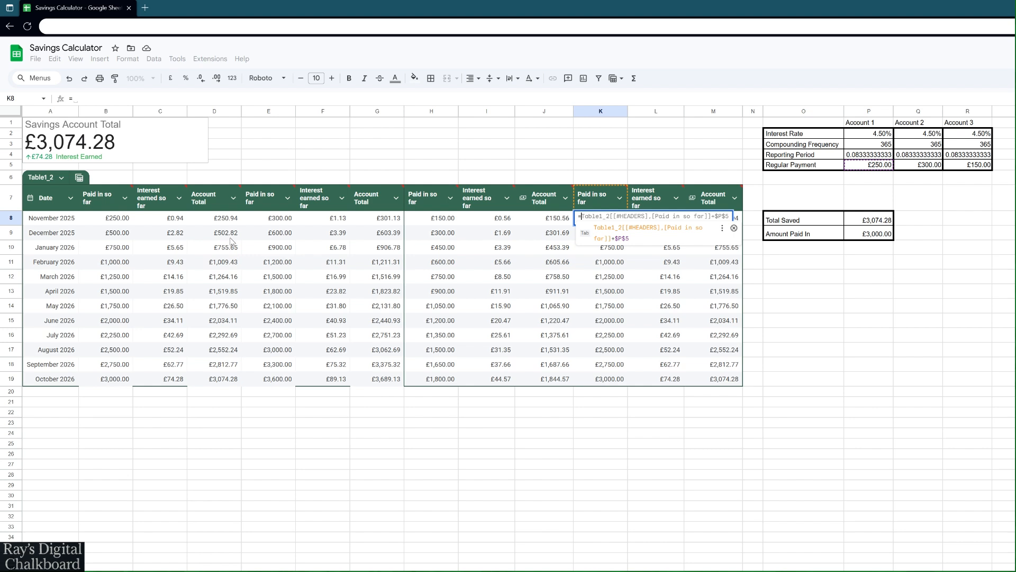
pyautogui.click(119, 217)
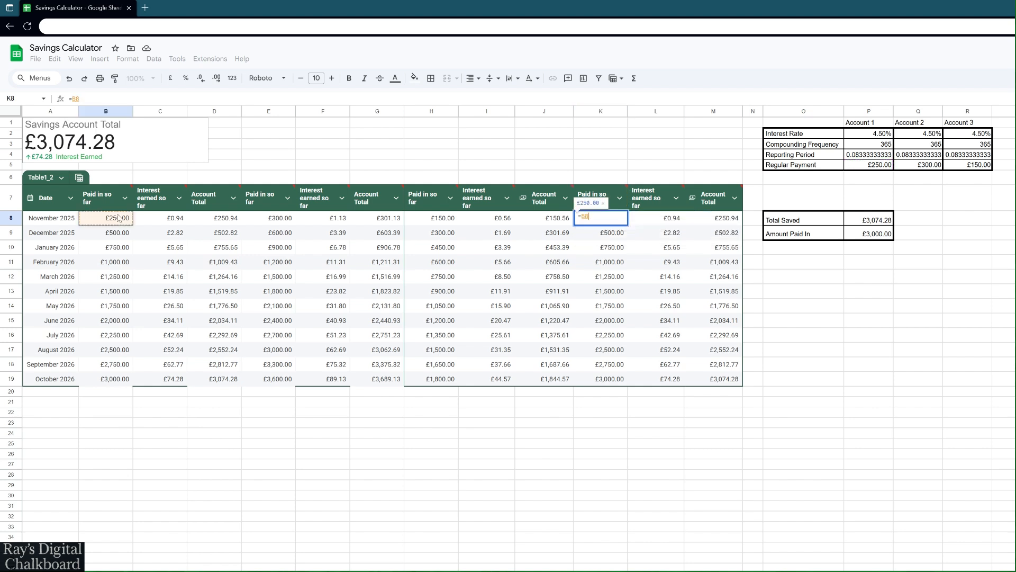
pyautogui.write('+')
pyautogui.click(274, 224)
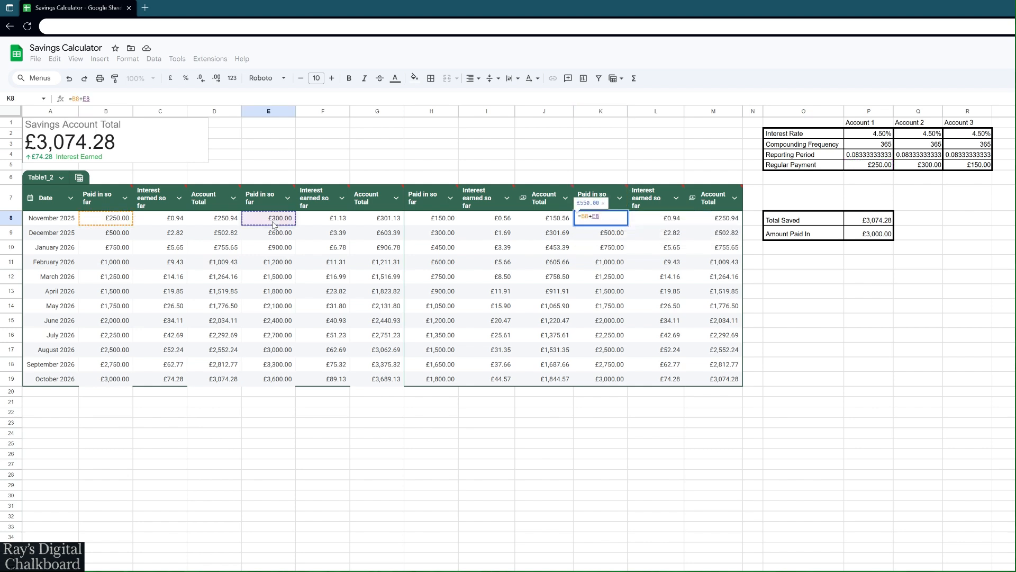
pyautogui.write('+')
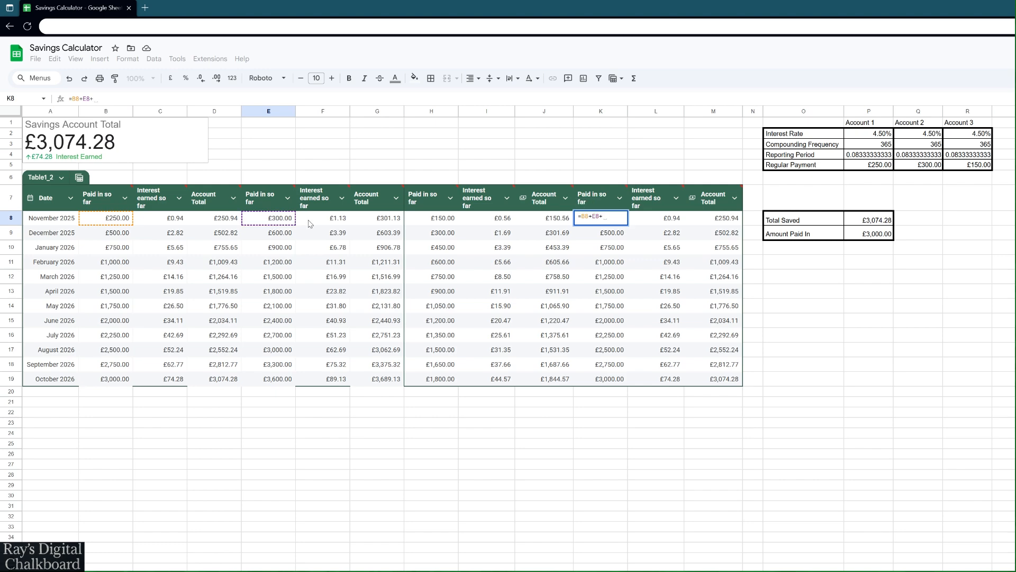
pyautogui.click(433, 224)
pyautogui.press('Return')
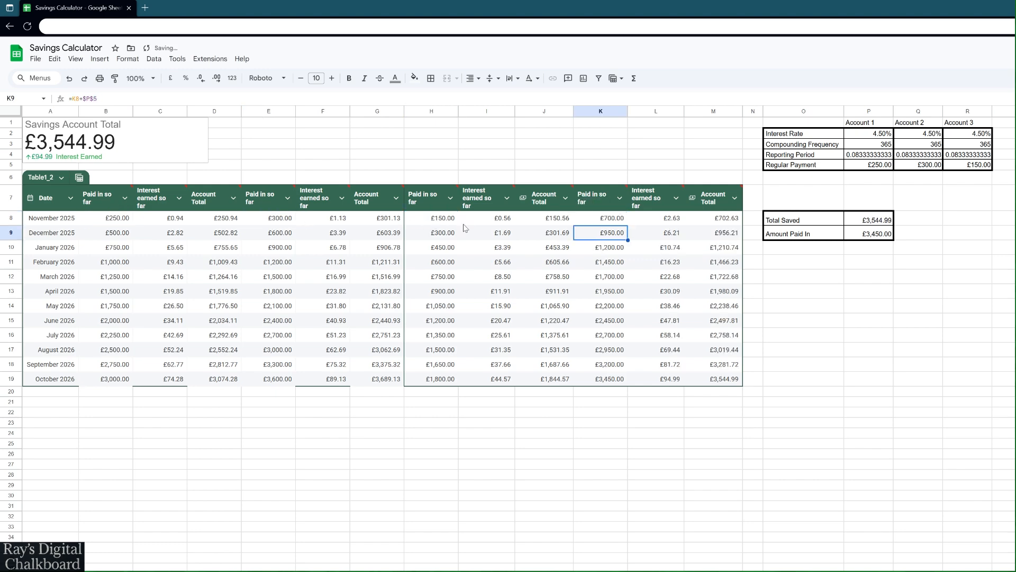
# Step: Fill the summing formula in K8 across to M8, and fill K8:M8 down to October 2026 in row 19
pyautogui.click(621, 222)
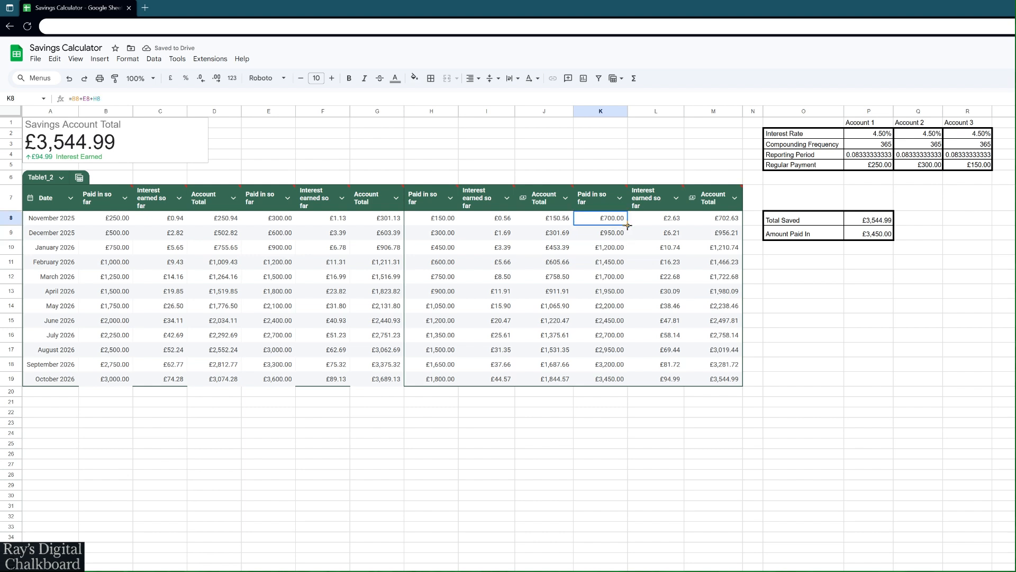
pyautogui.moveTo(628, 225); pyautogui.dragTo(691, 224)
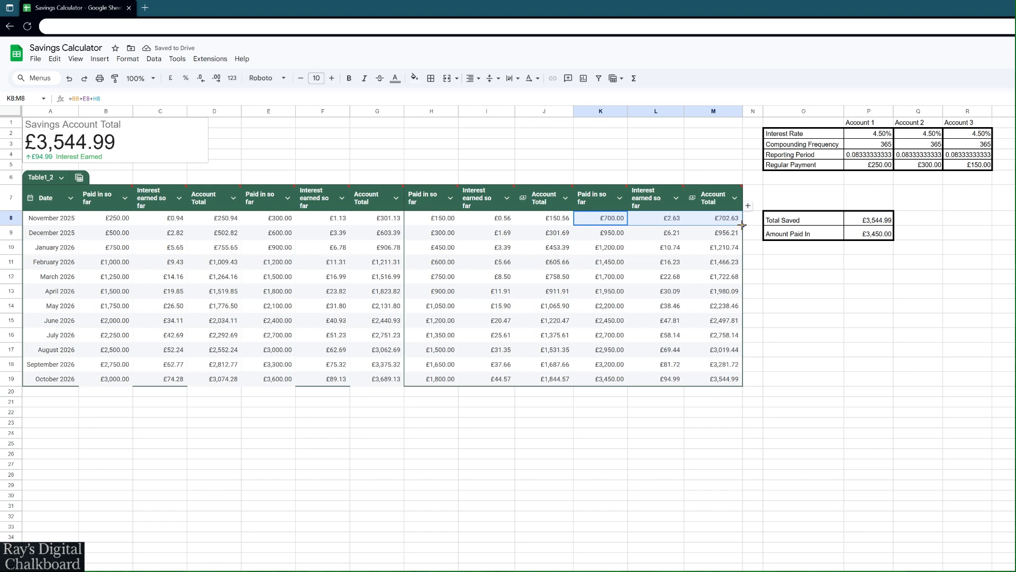
pyautogui.moveTo(743, 225); pyautogui.dragTo(727, 386)
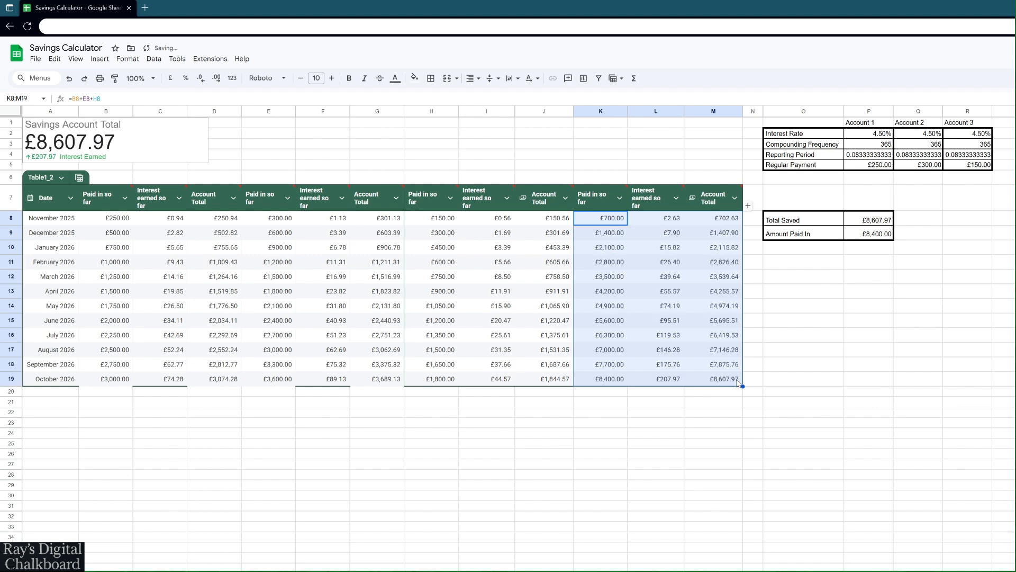
pyautogui.click(782, 385)
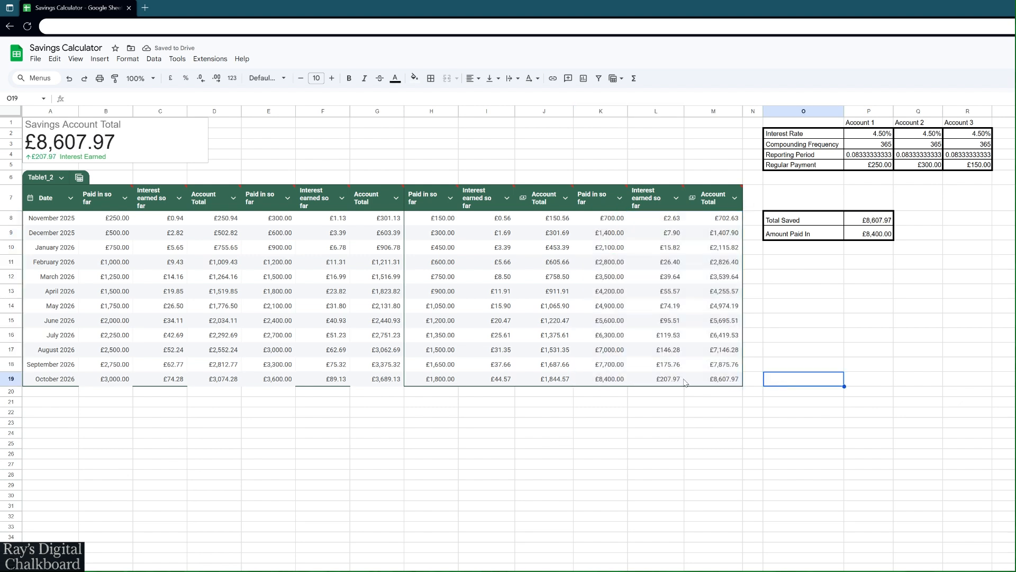
# Step: Clear the leftover inner border lines of the data range A8:M19 and give it a single outer border
pyautogui.click(40, 219)
pyautogui.moveTo(40, 220); pyautogui.dragTo(739, 379)
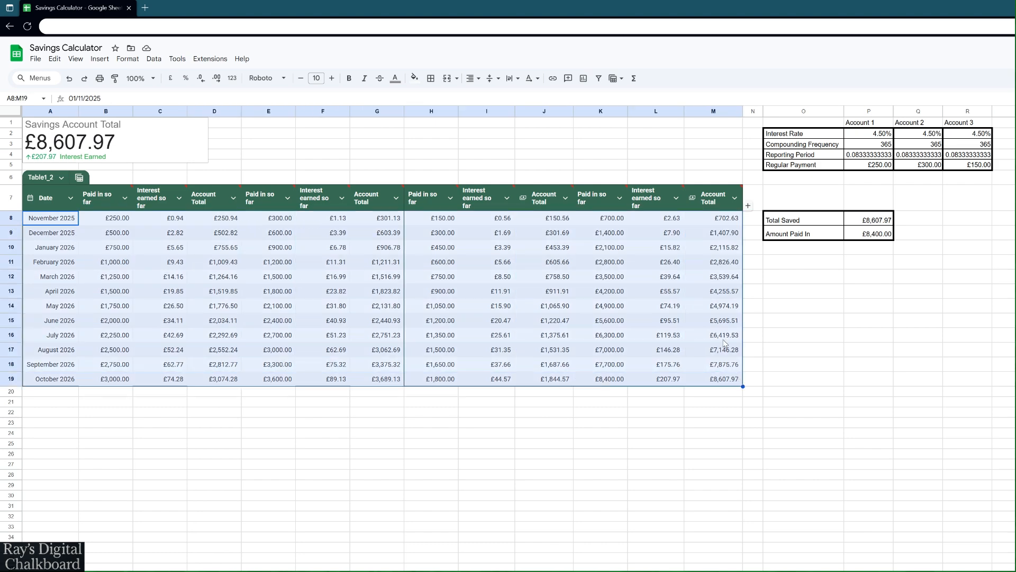
pyautogui.click(430, 78)
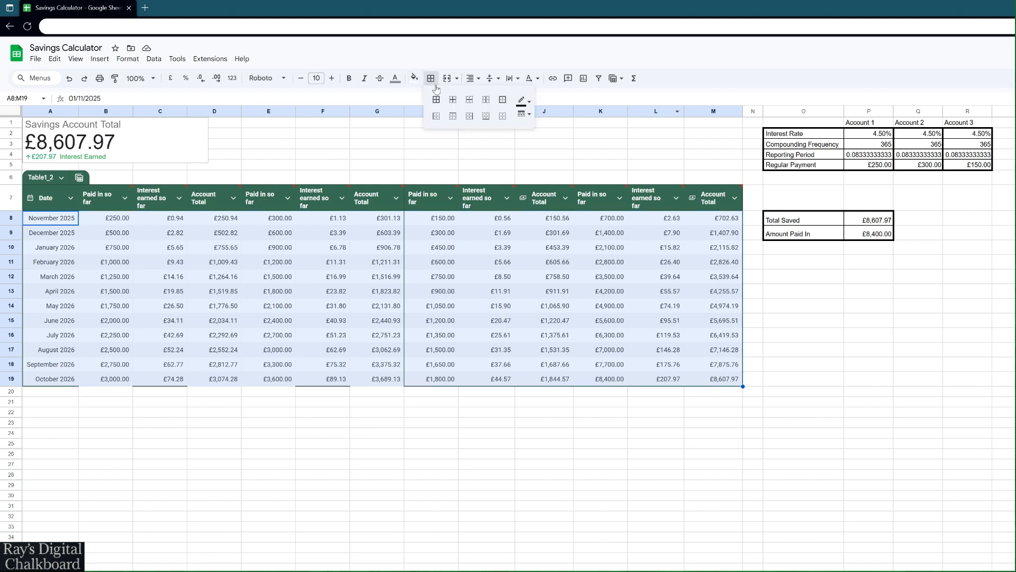
pyautogui.click(502, 101)
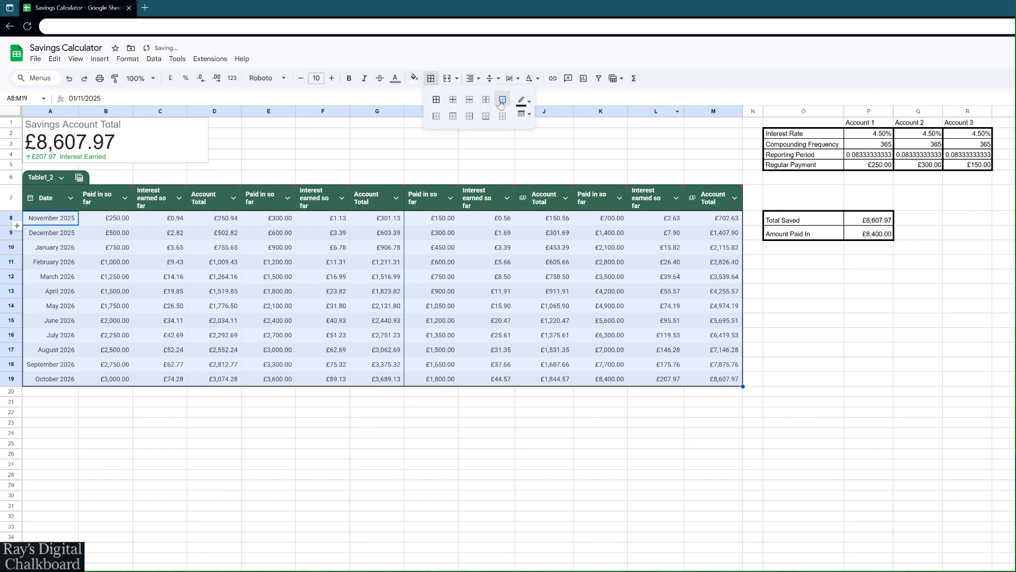
pyautogui.click(500, 117)
# Step: Put an outer border around the first account's block B7:D19 and the second account's block E7:G19
pyautogui.click(104, 208)
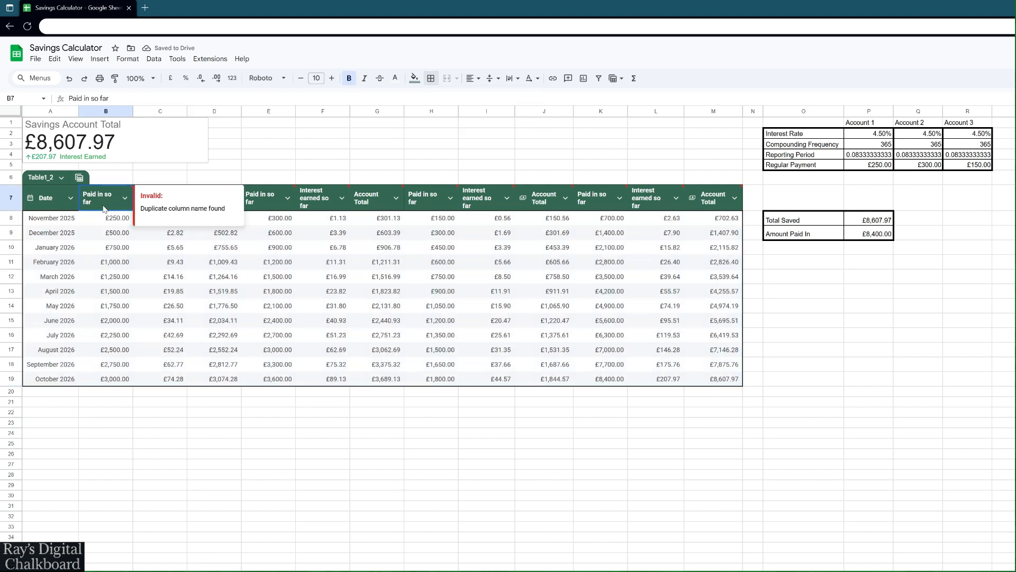
pyautogui.moveTo(104, 208); pyautogui.dragTo(238, 379)
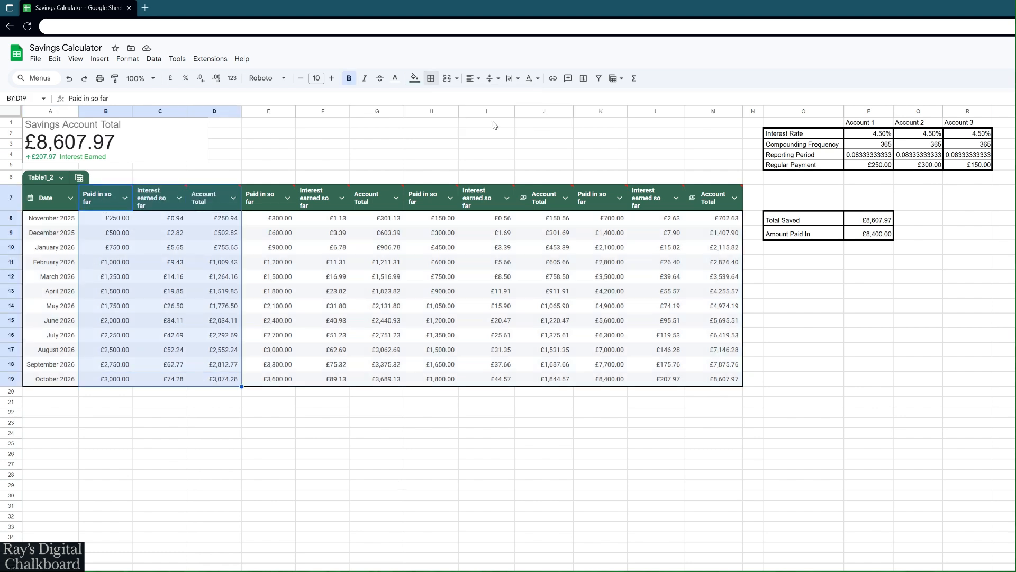
pyautogui.click(431, 78)
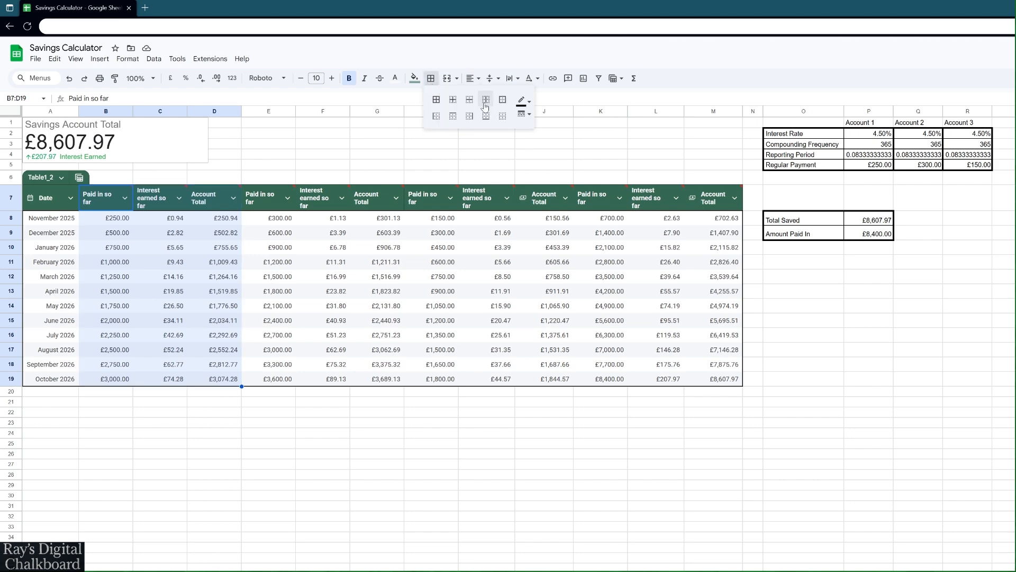
pyautogui.click(503, 104)
pyautogui.moveTo(264, 198)
pyautogui.mouseDown()
pyautogui.moveTo(373, 373)
pyautogui.moveTo(412, 377)
pyautogui.moveTo(399, 379)
pyautogui.moveTo(267, 200)
pyautogui.mouseUp()
pyautogui.click(391, 379)
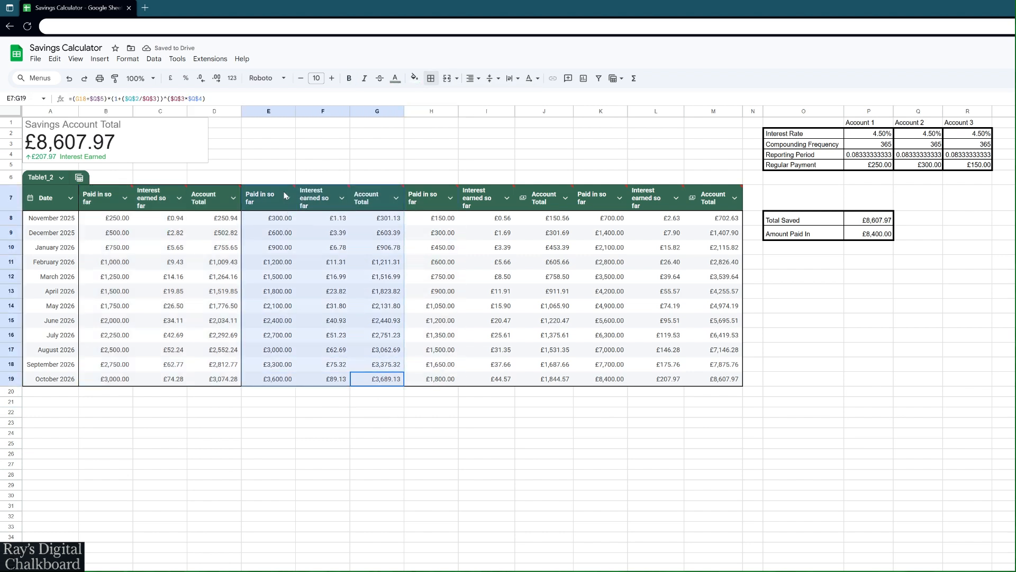
pyautogui.click(431, 78)
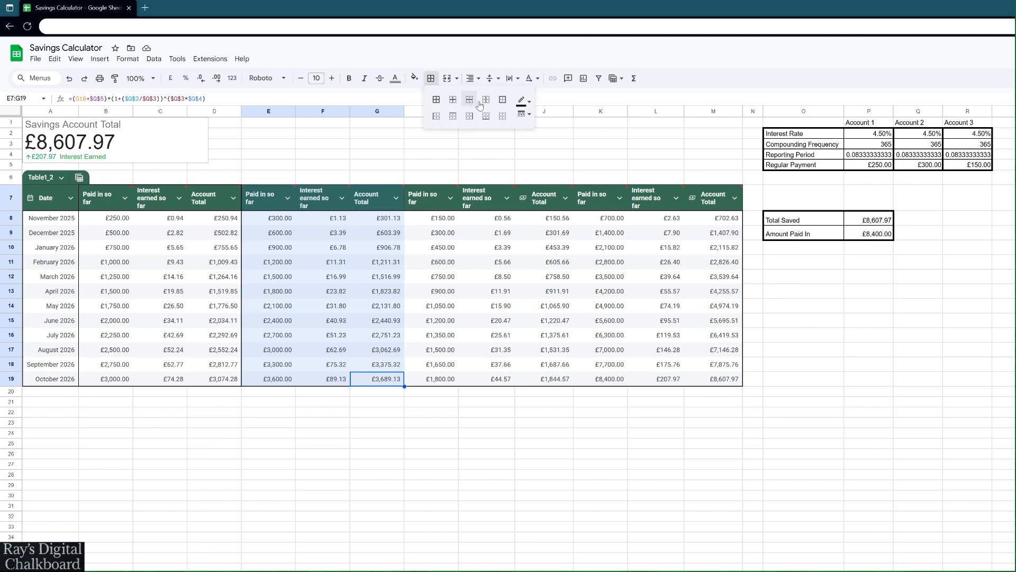
pyautogui.click(503, 103)
# Step: Put an outer border around the third account's block H7:J19
pyautogui.moveTo(424, 198); pyautogui.dragTo(533, 383)
pyautogui.click(429, 78)
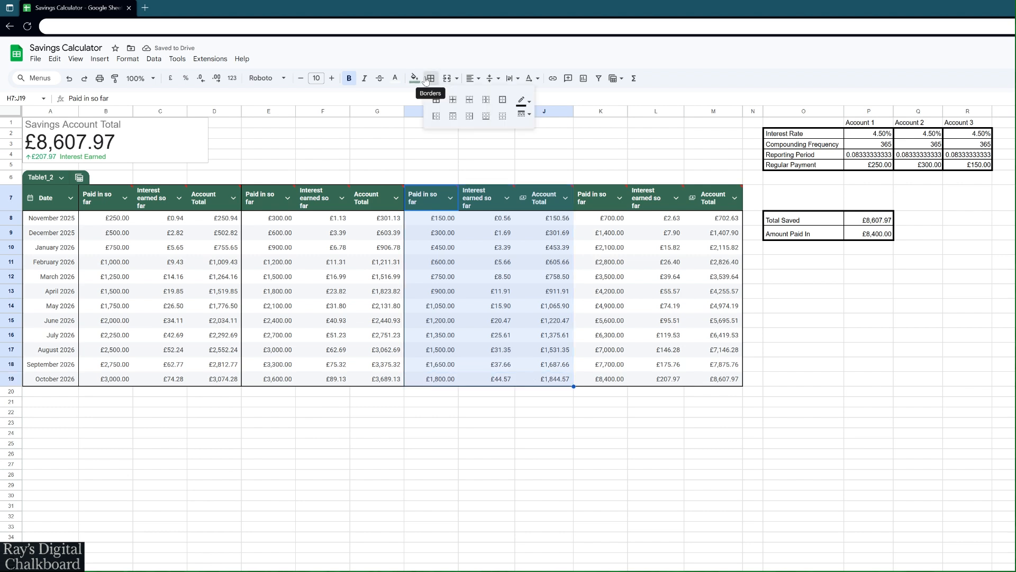
pyautogui.click(503, 99)
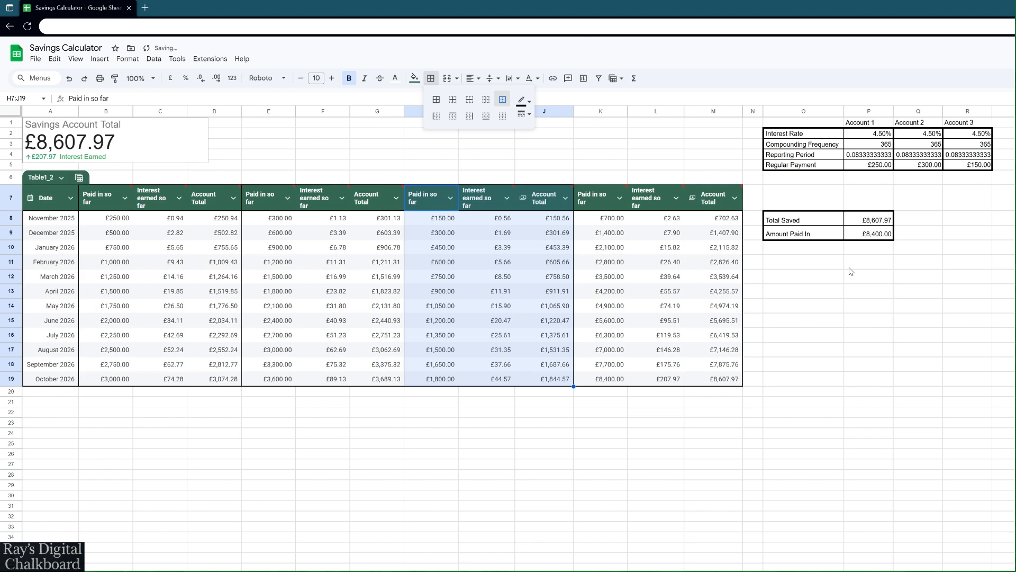
# Step: Check which columns the "Total Saved" formula in P8 and the "Amount Paid In" formula in P9 refer to
pyautogui.click(876, 223)
pyautogui.doubleClick(875, 223)
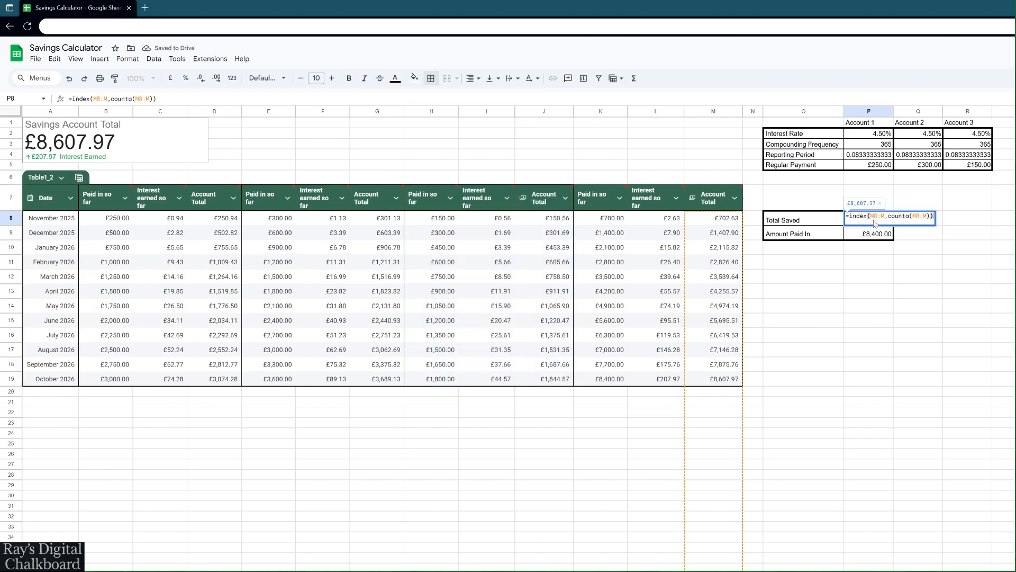
pyautogui.press('Return')
pyautogui.press('Return')
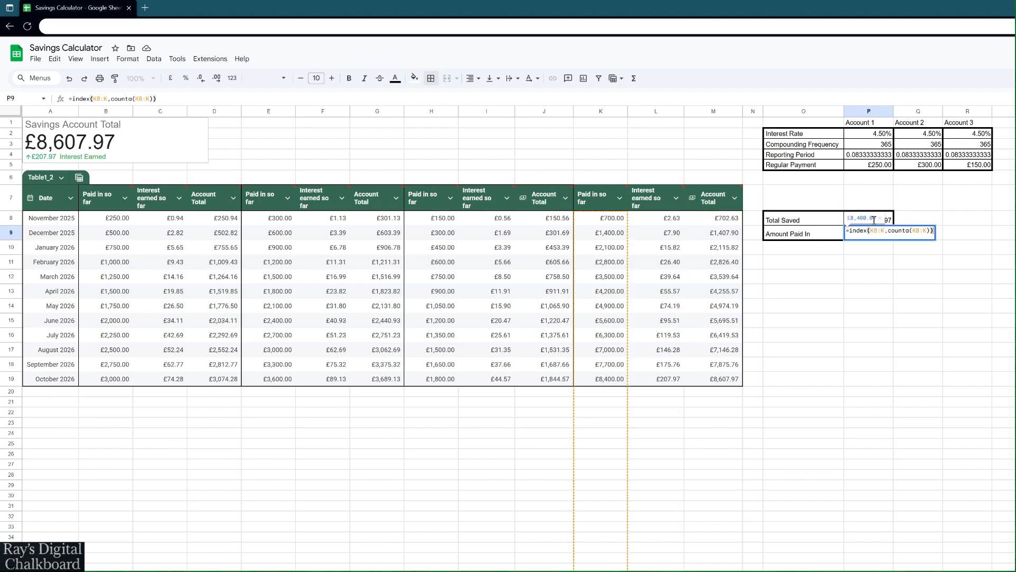
pyautogui.press('Return')
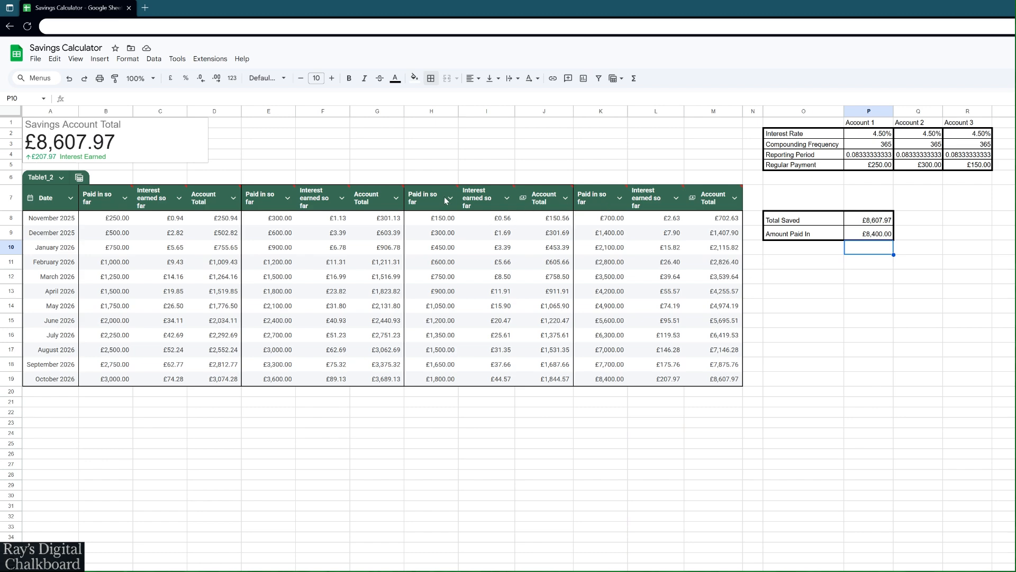
# Step: Fill the third account's header cells H7:J7 with orange and the second account's header cells E7:G7 with blue
pyautogui.moveTo(427, 200); pyautogui.dragTo(545, 200)
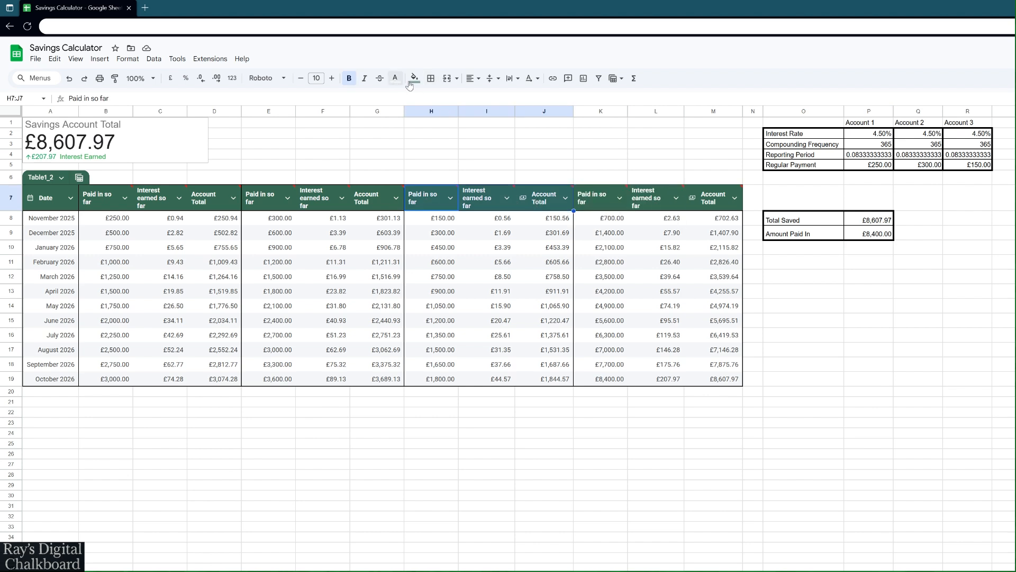
pyautogui.click(415, 79)
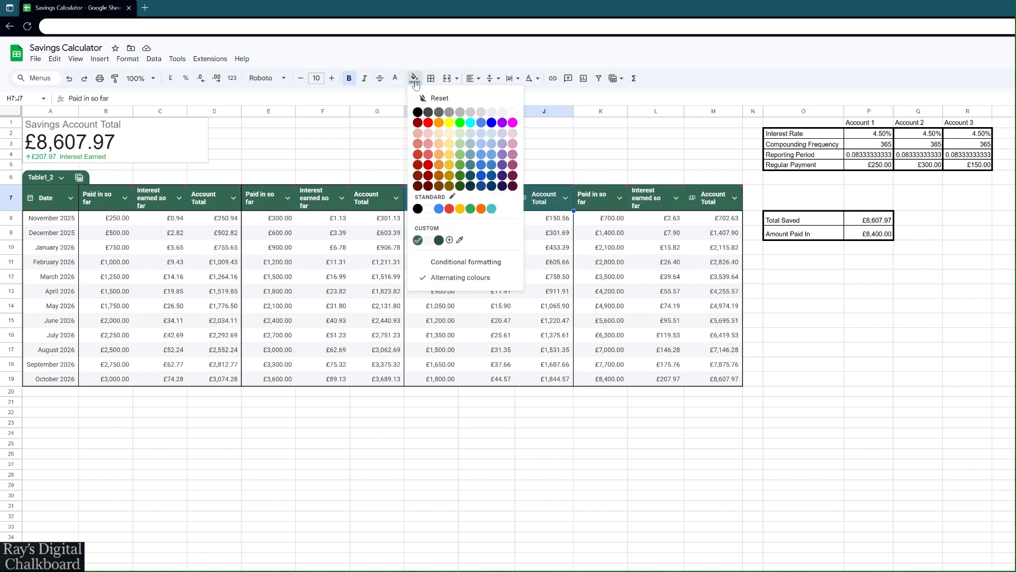
pyautogui.click(439, 123)
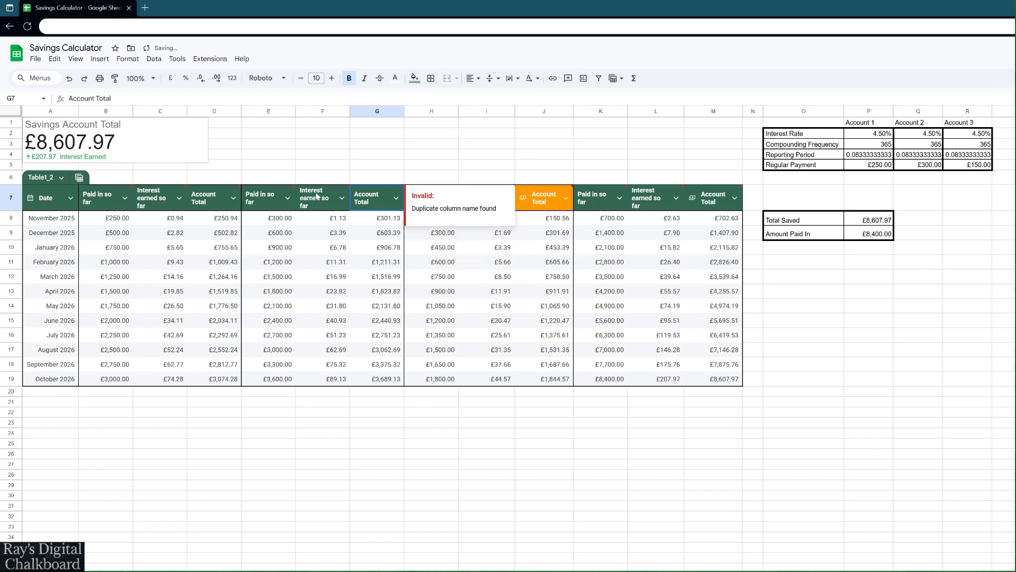
pyautogui.moveTo(377, 198); pyautogui.dragTo(274, 198)
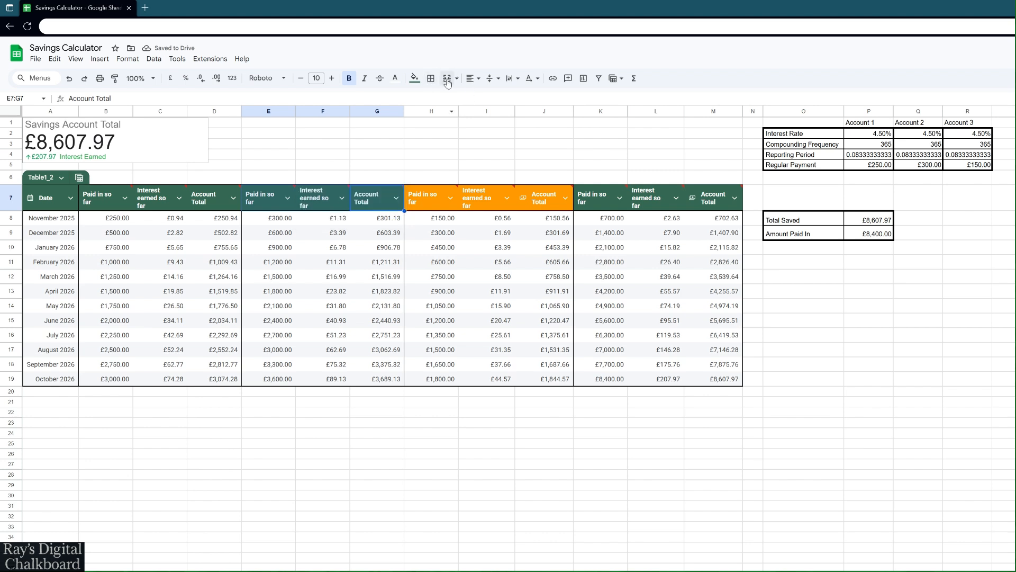
pyautogui.click(415, 78)
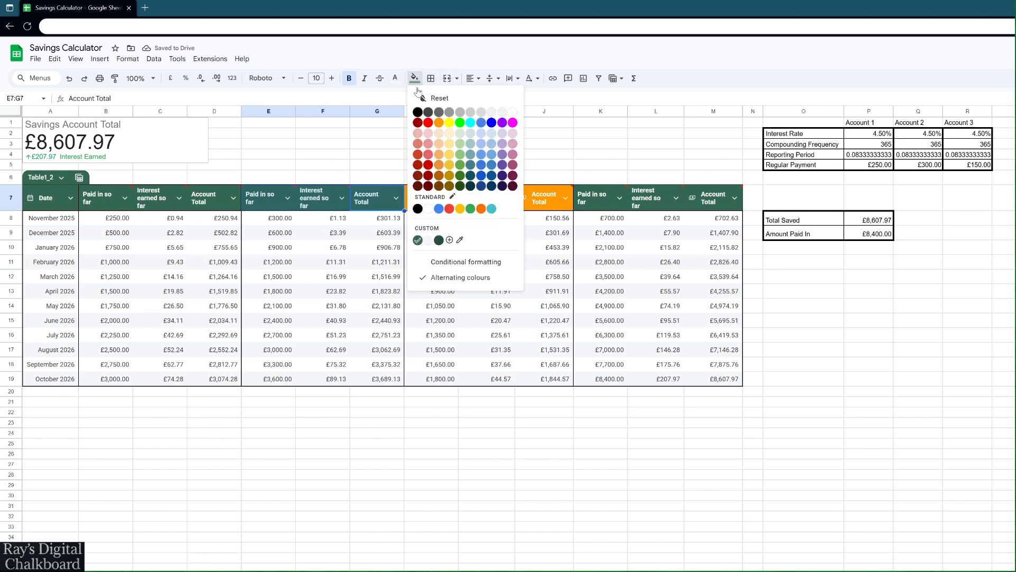
pyautogui.click(492, 122)
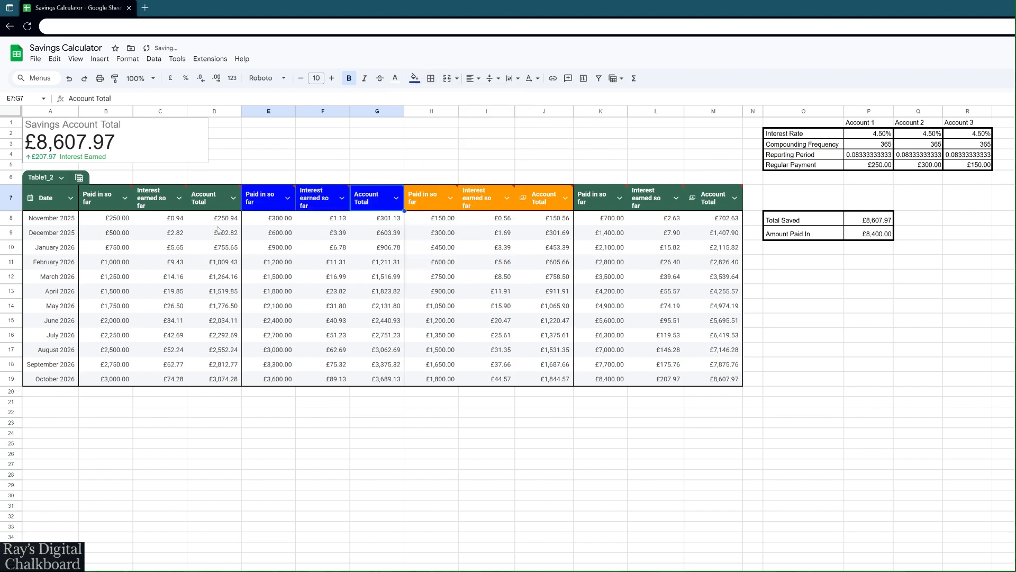
# Step: Fill the first account's header cells B7:D7 with magenta
pyautogui.moveTo(215, 202); pyautogui.dragTo(110, 196)
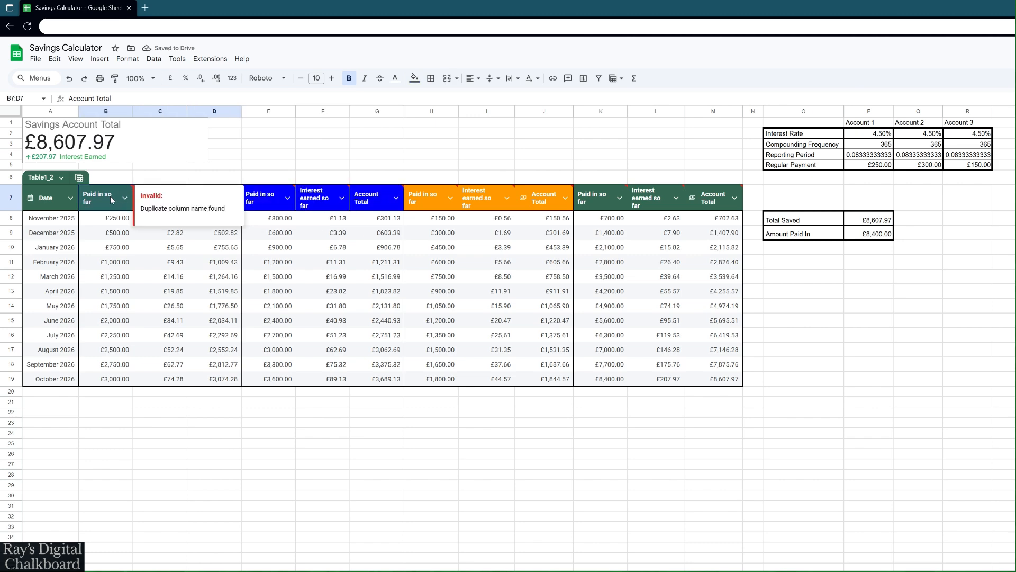
pyautogui.click(416, 80)
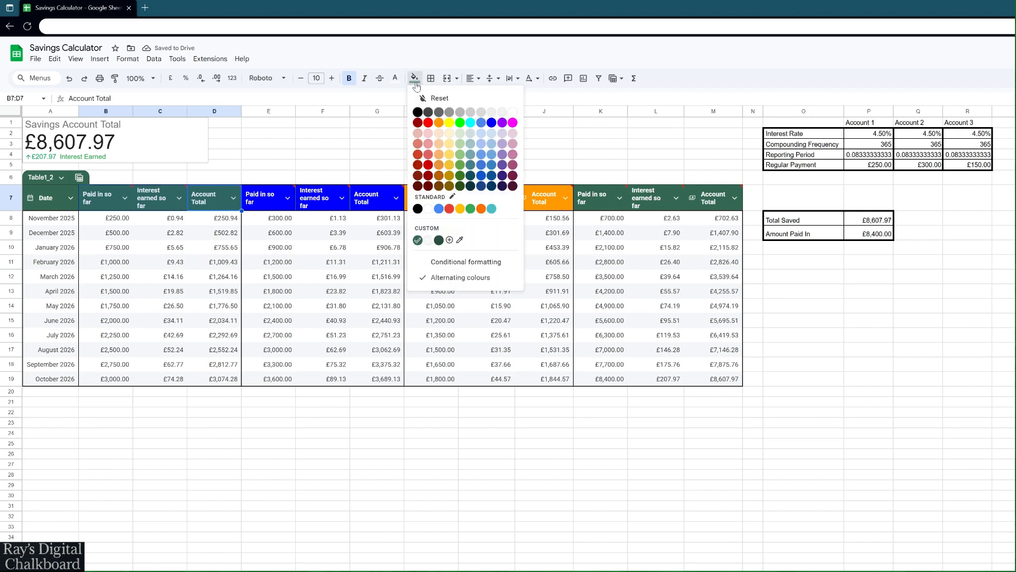
pyautogui.click(513, 123)
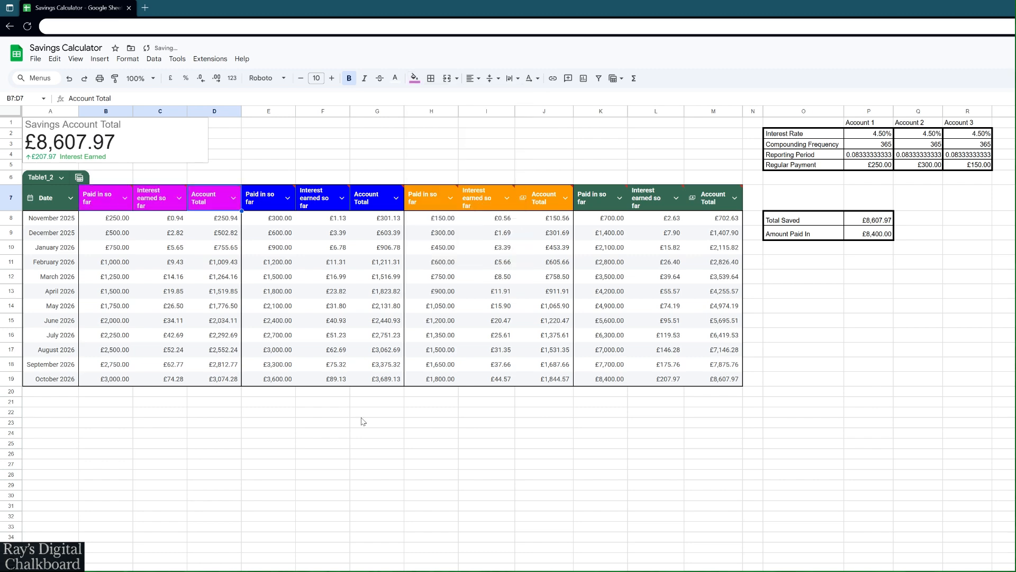
pyautogui.click(357, 456)
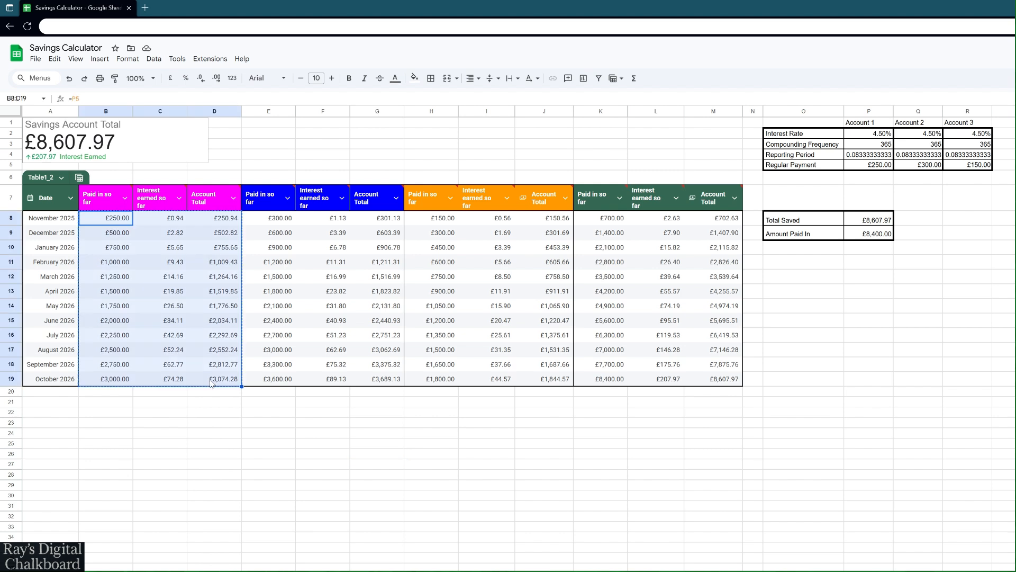
# Step: Make the payment reference in the first account's November 2025 cell (B8) absolute, as =$P$5
pyautogui.click(114, 223)
pyautogui.doubleClick(115, 223)
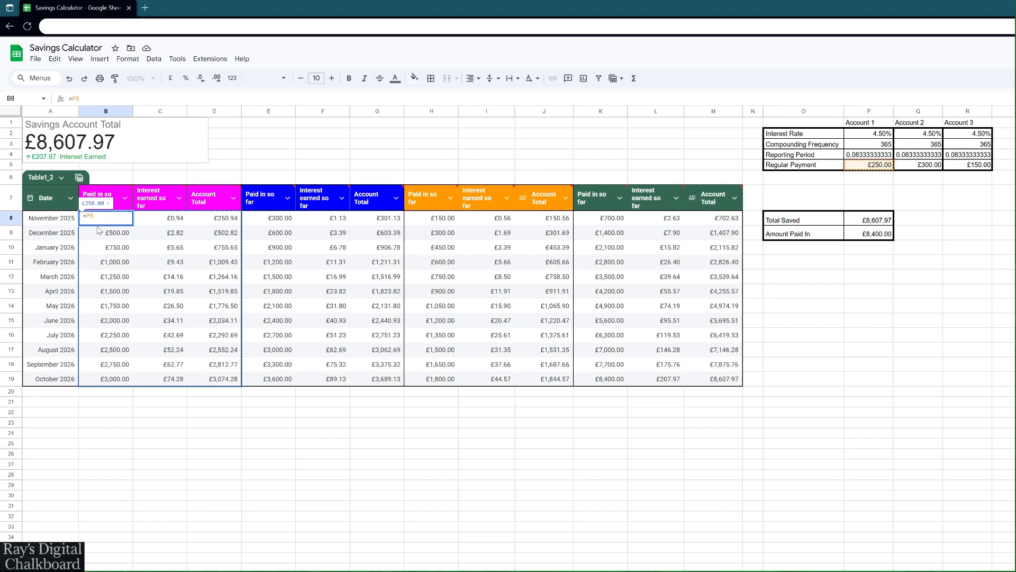
pyautogui.press('F4')
pyautogui.press('Return')
# Step: Copy the first account's opening two rows B8:D9 and paste them at February 2026, starting in B11
pyautogui.moveTo(118, 220); pyautogui.dragTo(208, 232)
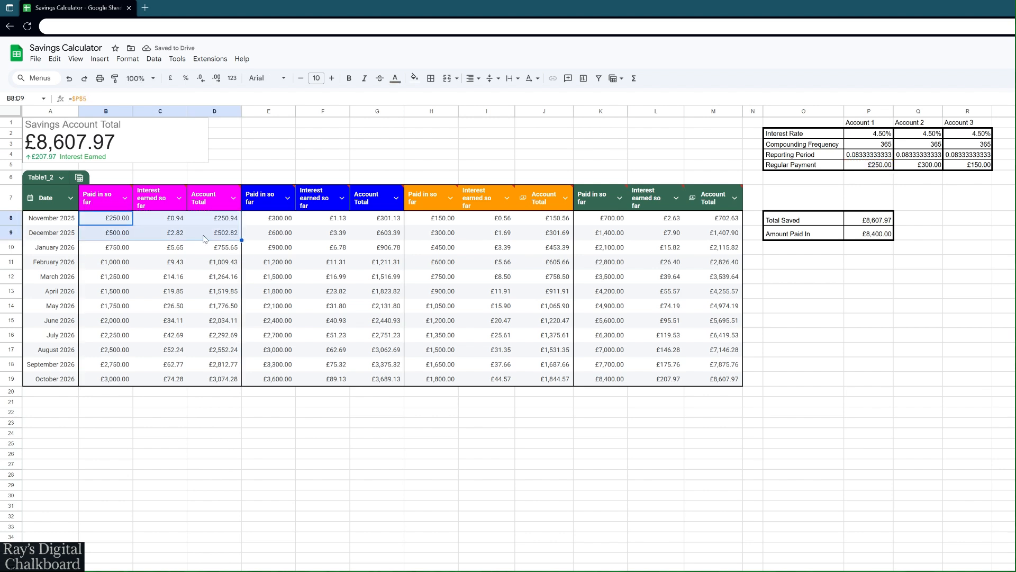
pyautogui.hotkey('ctrl', 'c')
pyautogui.click(116, 252)
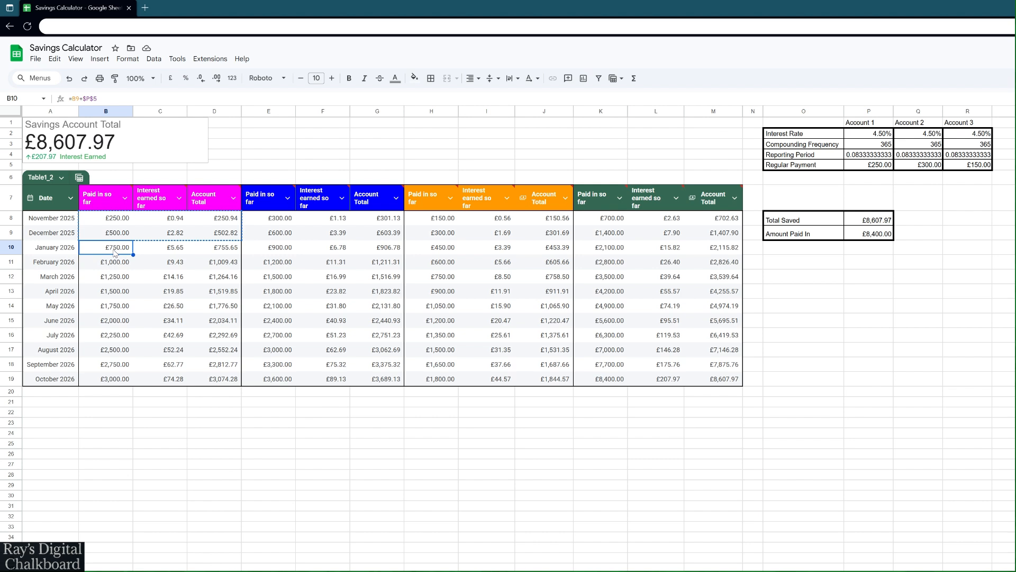
pyautogui.click(115, 261)
pyautogui.hotkey('ctrl', 'v')
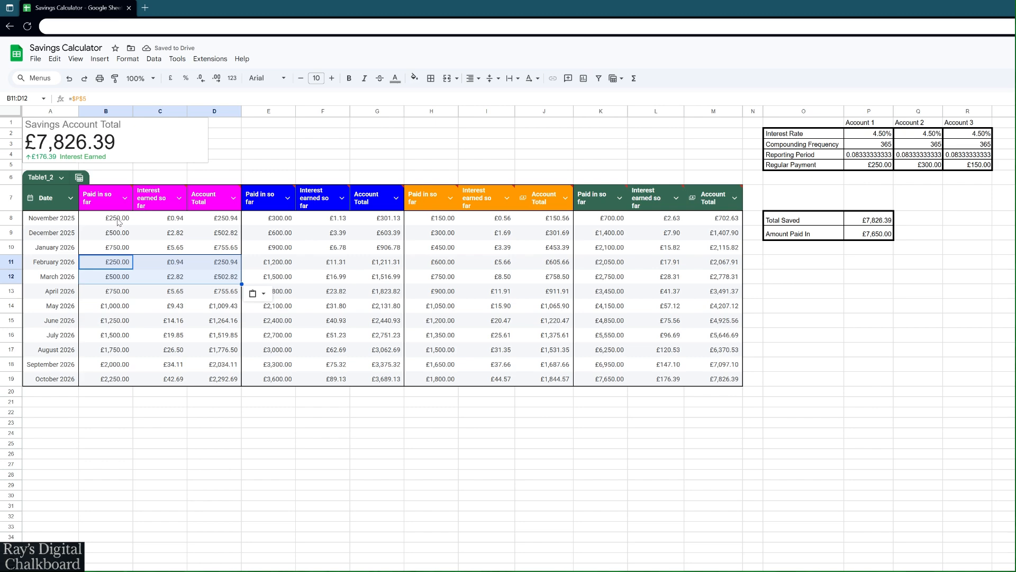
# Step: Clear the first account's November 2025 to January 2026 values in B8:D10
pyautogui.moveTo(117, 222); pyautogui.dragTo(206, 251)
pyautogui.press('Delete')
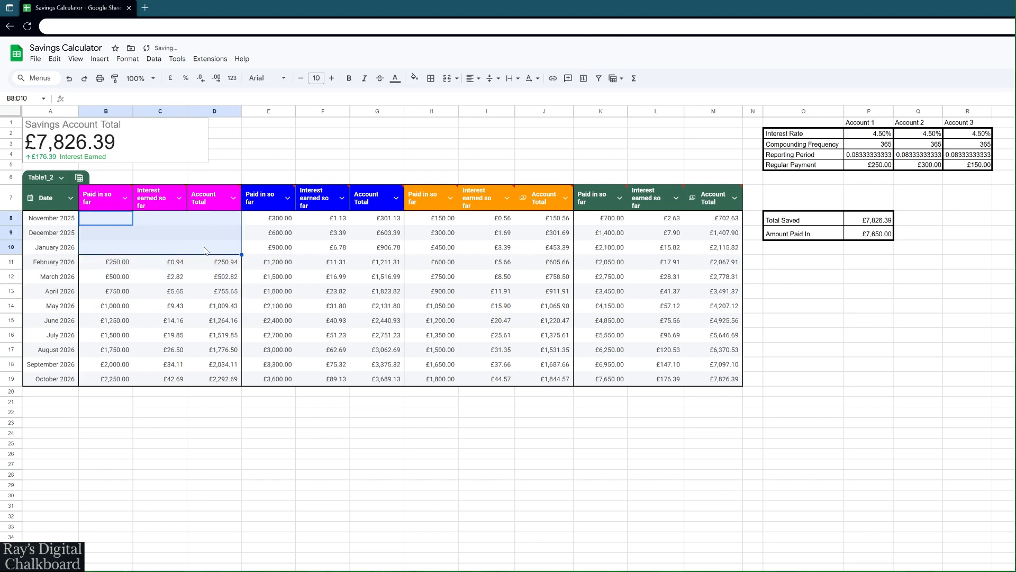
pyautogui.click(206, 256)
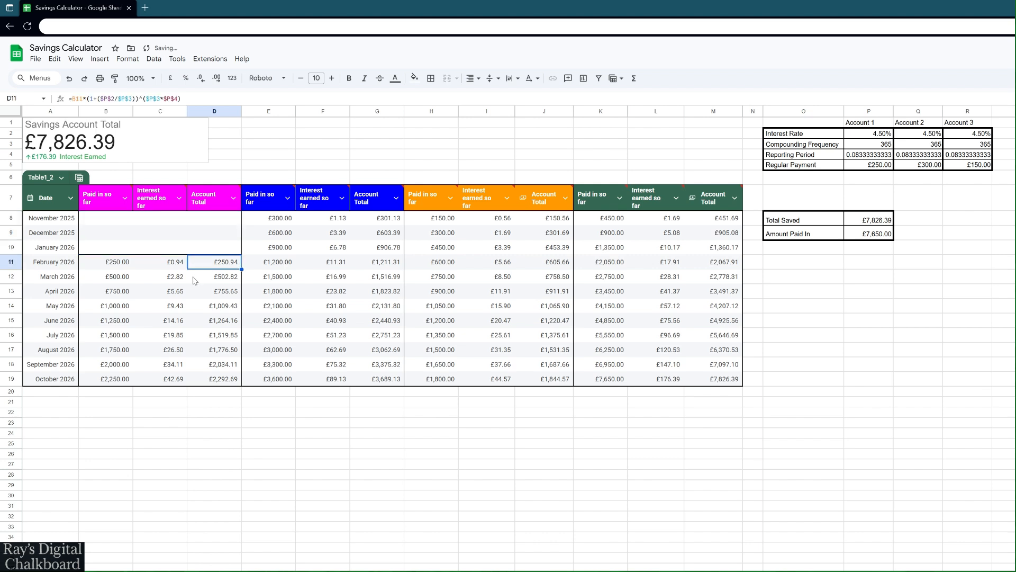
# Step: Extend the table by filling the October 2026 row A19:D19 down to June 2027 in row 27
pyautogui.moveTo(108, 380); pyautogui.dragTo(199, 379)
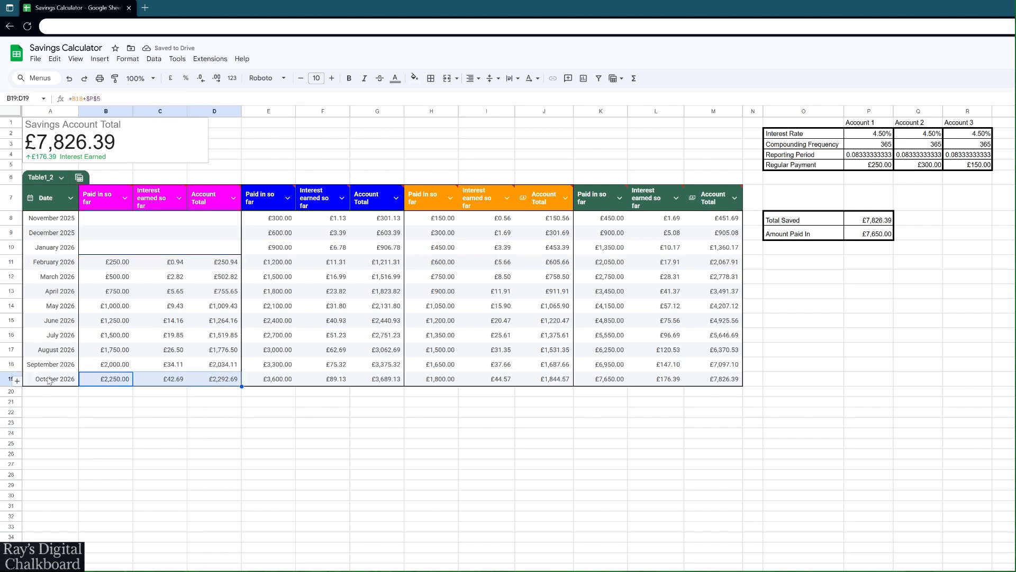
pyautogui.moveTo(53, 379); pyautogui.dragTo(233, 498)
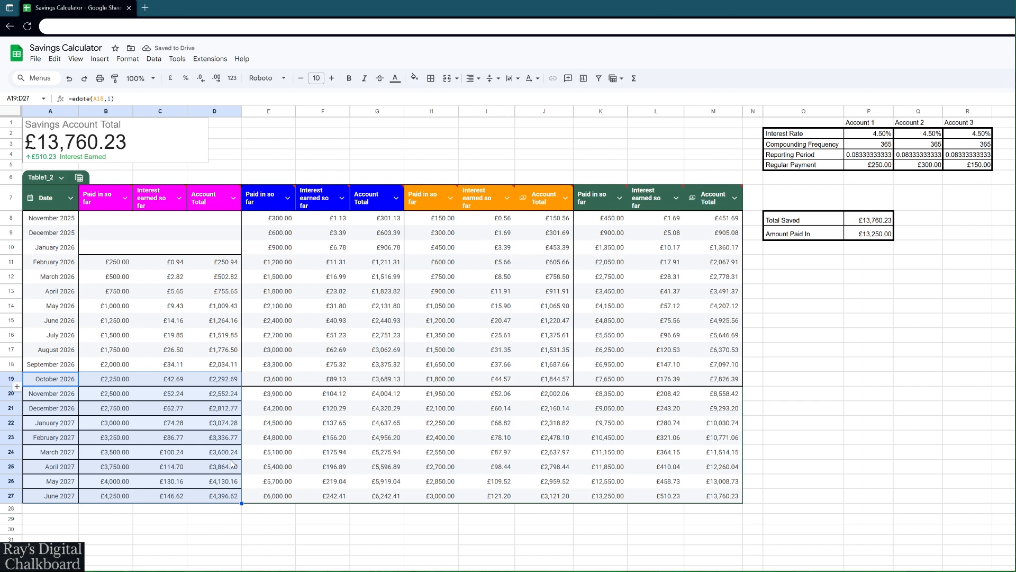
# Step: Clear the first account's March to June 2027 values in B24:D27 and the second account's November 2026 to June 2027 values in E20:G27
pyautogui.click(281, 222)
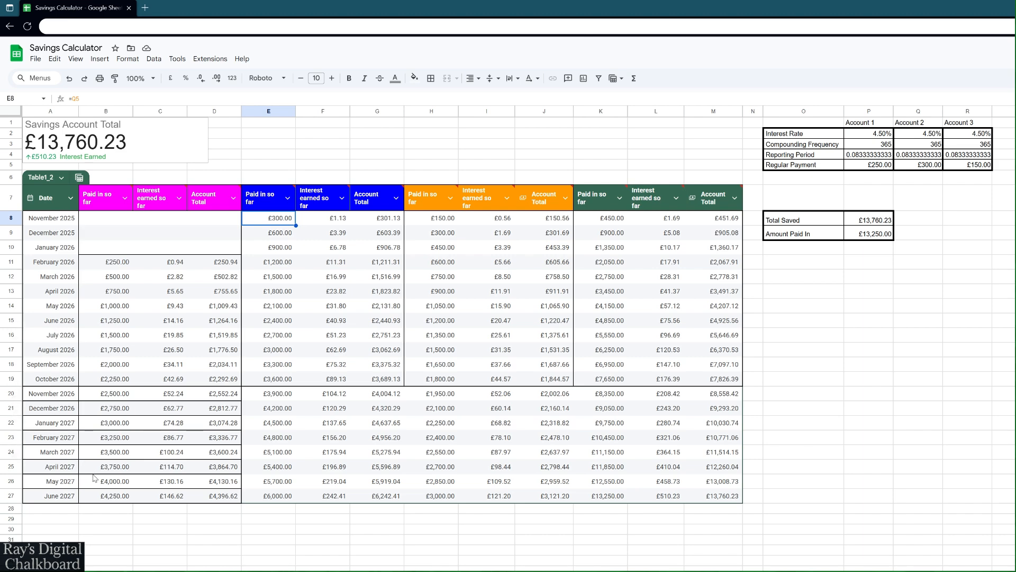
pyautogui.moveTo(91, 451); pyautogui.dragTo(217, 496)
pyautogui.press('Delete')
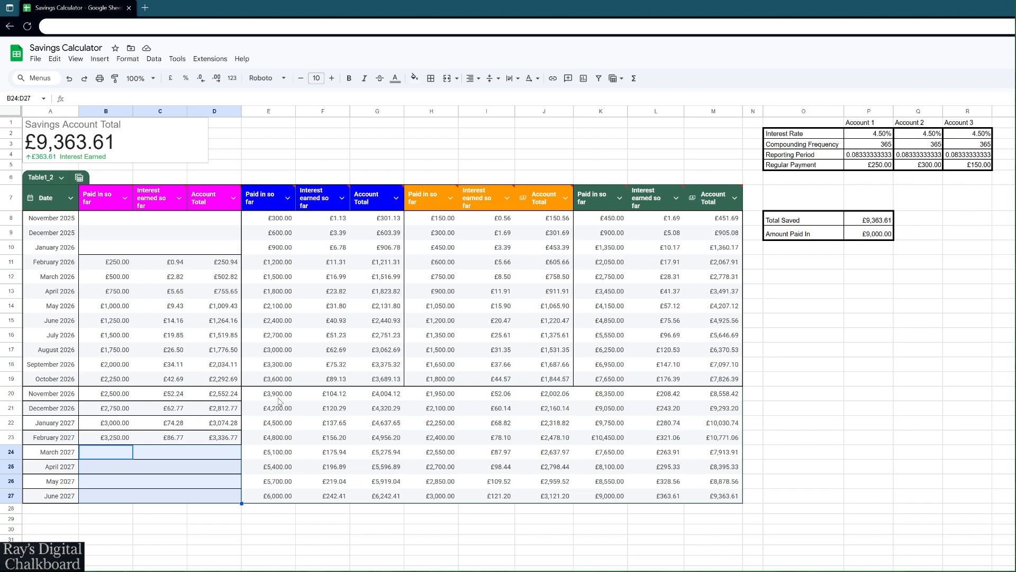
pyautogui.moveTo(279, 397); pyautogui.dragTo(379, 499)
pyautogui.press('Delete')
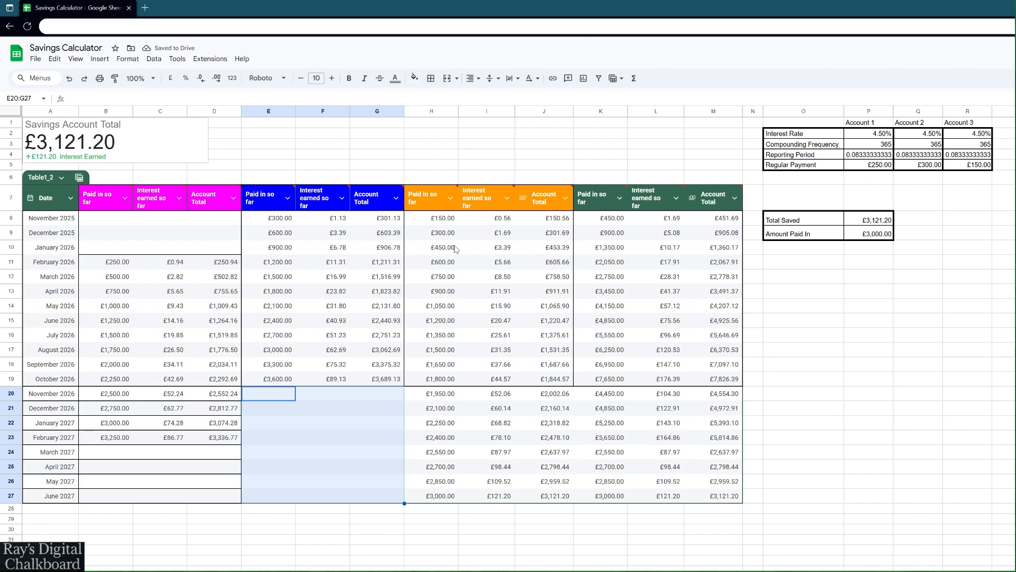
# Step: Copy the third account's opening two rows H8:J9 and paste them at July 2026, starting in H16
pyautogui.moveTo(438, 218); pyautogui.dragTo(551, 232)
pyautogui.hotkey('ctrl', 'c')
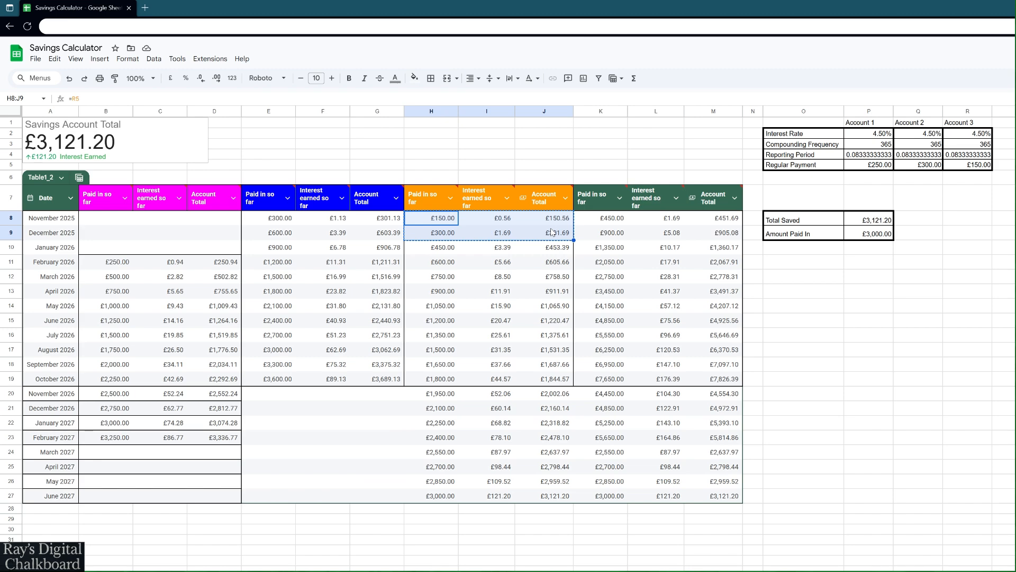
pyautogui.click(446, 327)
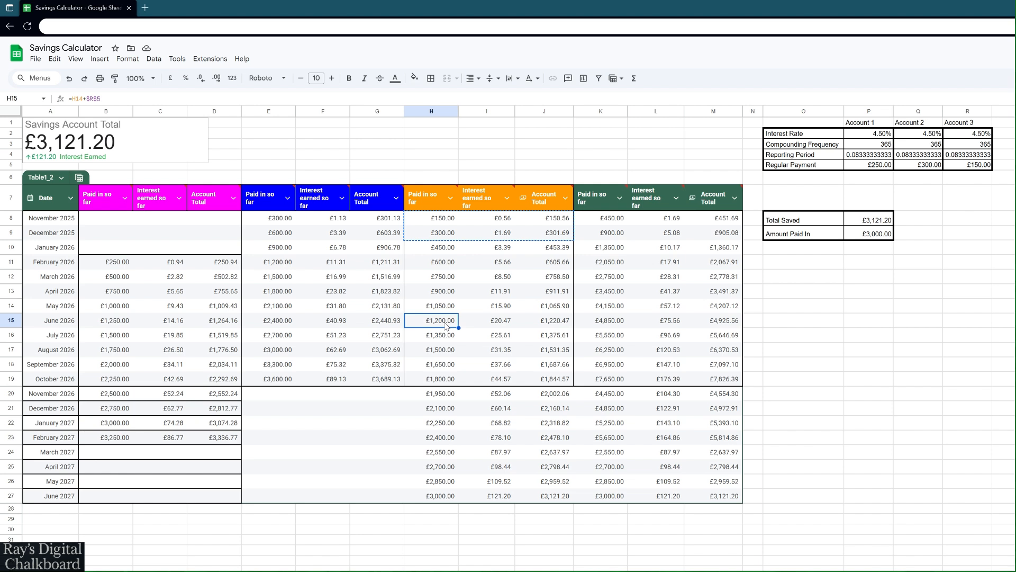
pyautogui.click(440, 340)
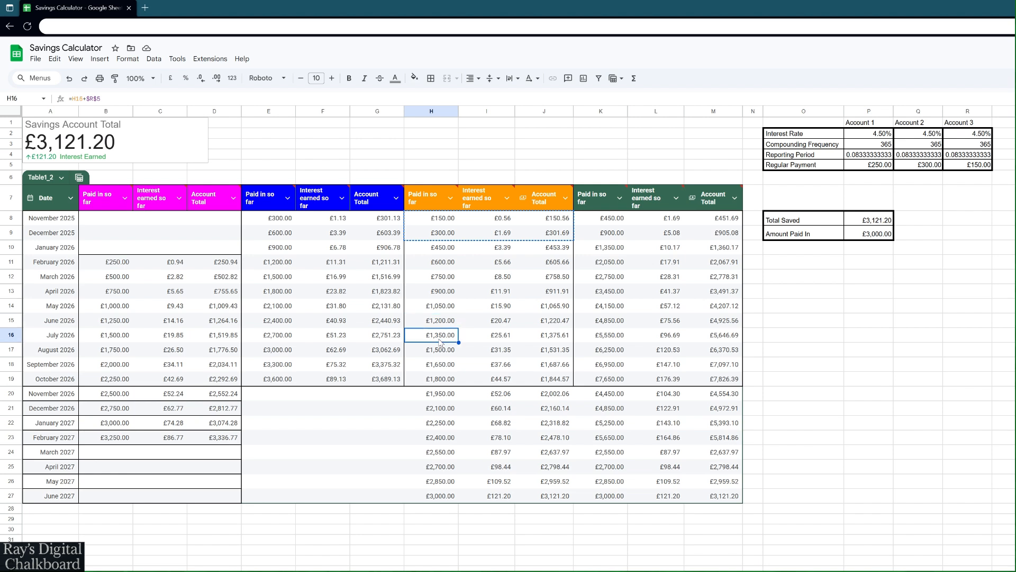
pyautogui.hotkey('ctrl', 'v')
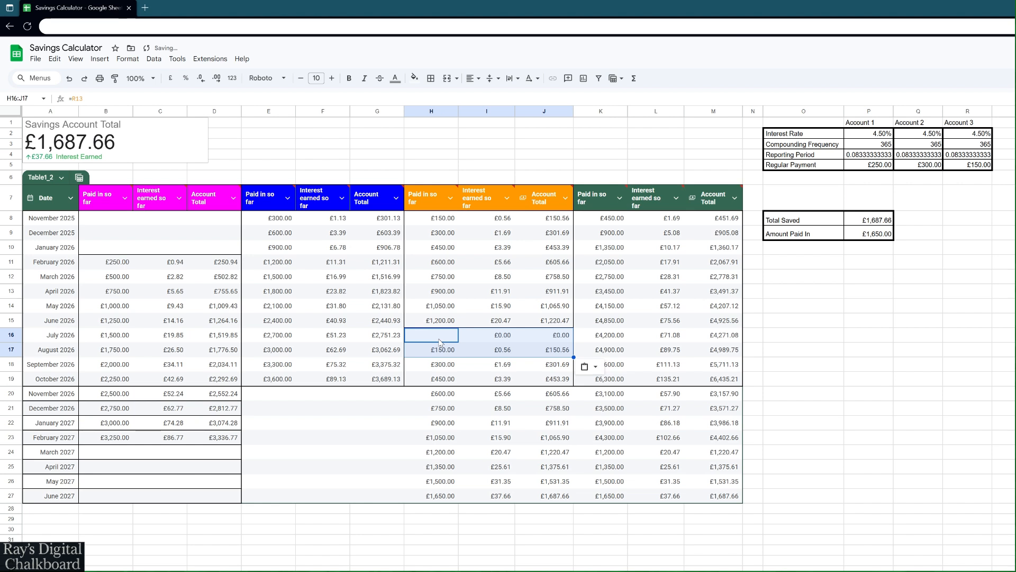
# Step: Check the pasted reference in H16, and make the payment reference in the third account's November 2025 cell (H8) absolute, as =$R$5
pyautogui.doubleClick(439, 341)
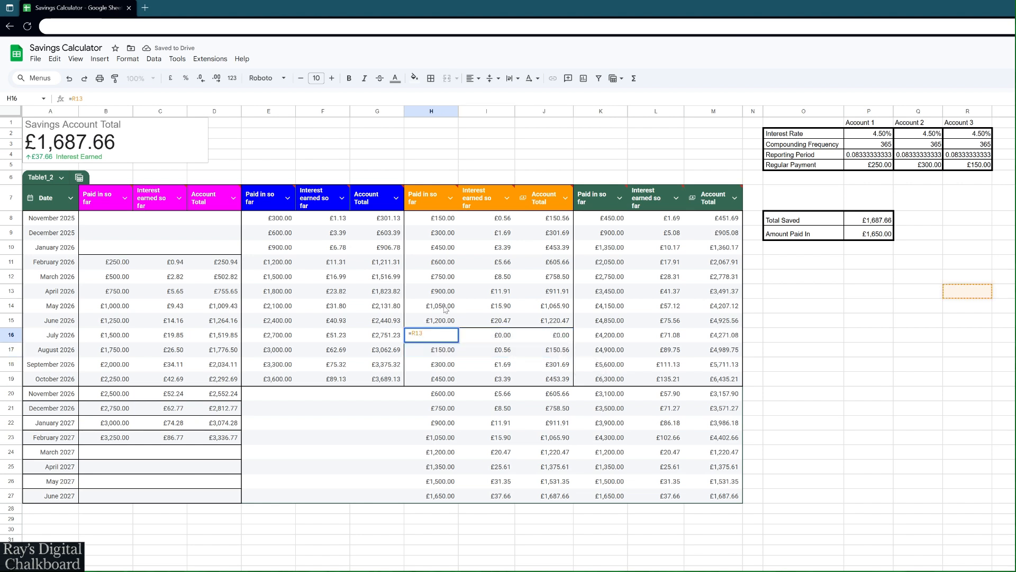
pyautogui.press('Escape')
pyautogui.click(444, 222)
pyautogui.doubleClick(443, 223)
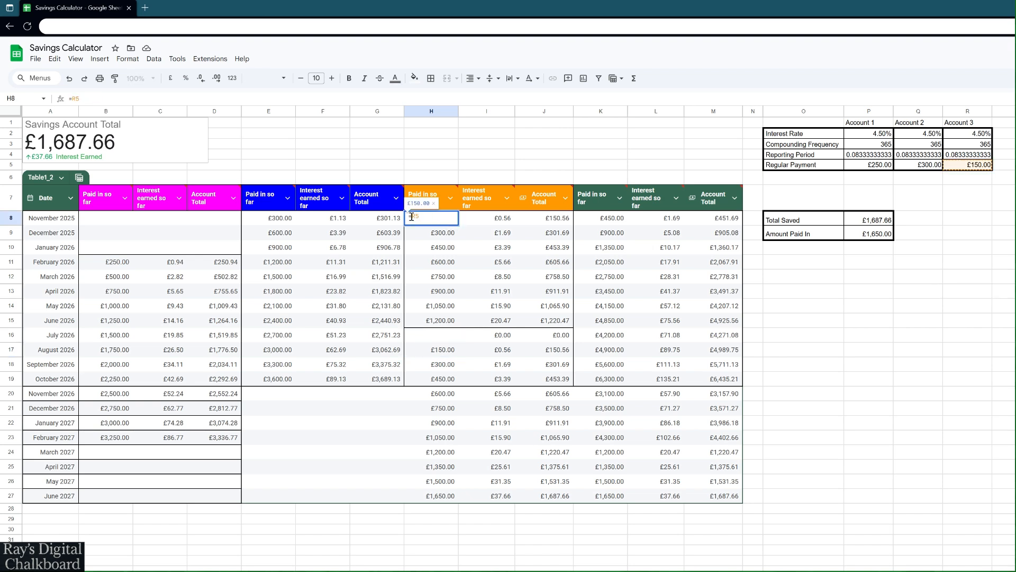
pyautogui.press('F4')
pyautogui.press('Return')
# Step: Copy the absolute payment formula from H8 into the third account's July 2026 cell, H16
pyautogui.click(421, 220)
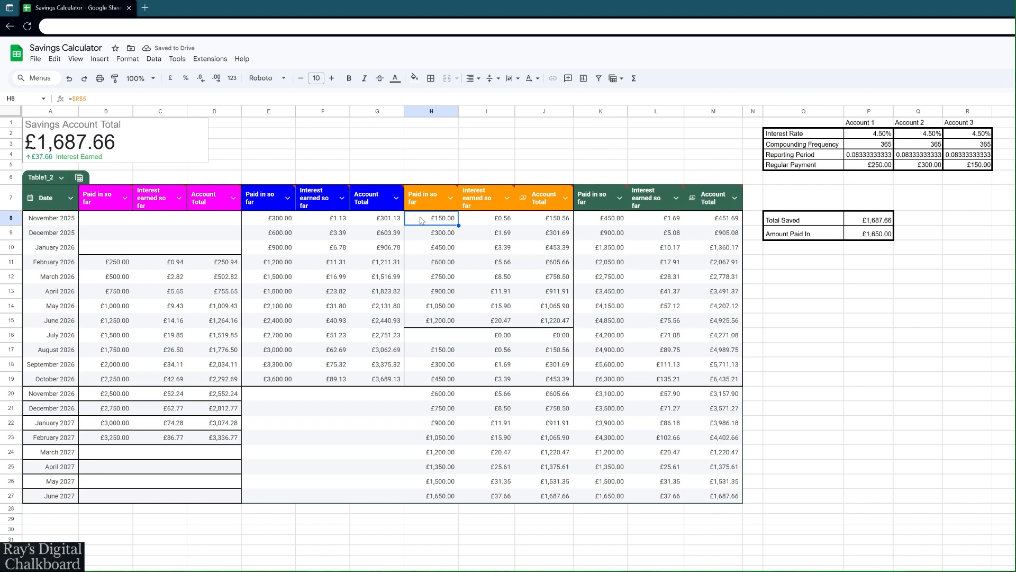
pyautogui.hotkey('ctrl', 'c')
pyautogui.click(433, 338)
pyautogui.hotkey('ctrl', 'v')
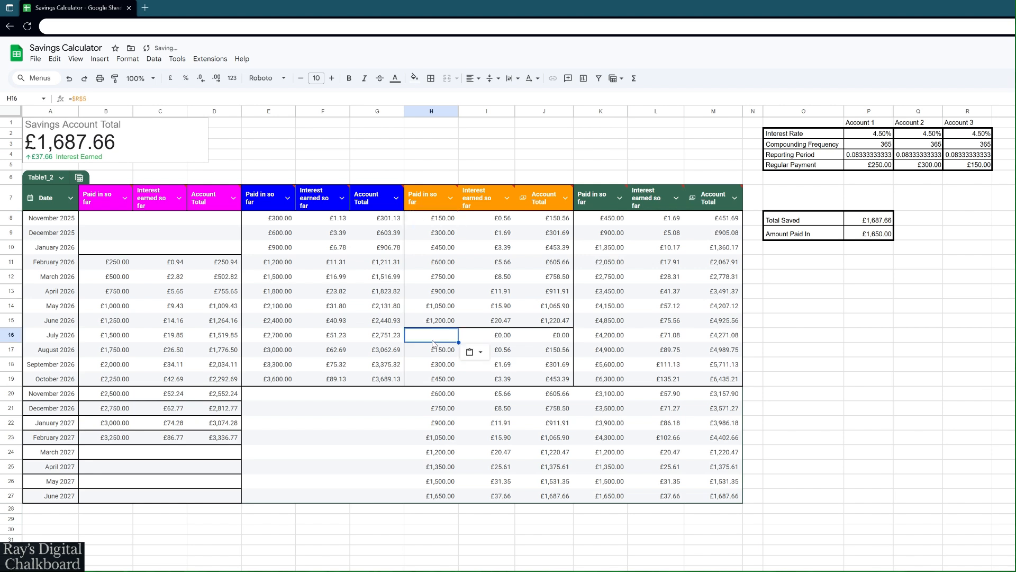
# Step: Clear the third account's November 2025 to June 2026 values in H8:J15
pyautogui.moveTo(443, 222); pyautogui.dragTo(545, 324)
pyautogui.press('Delete')
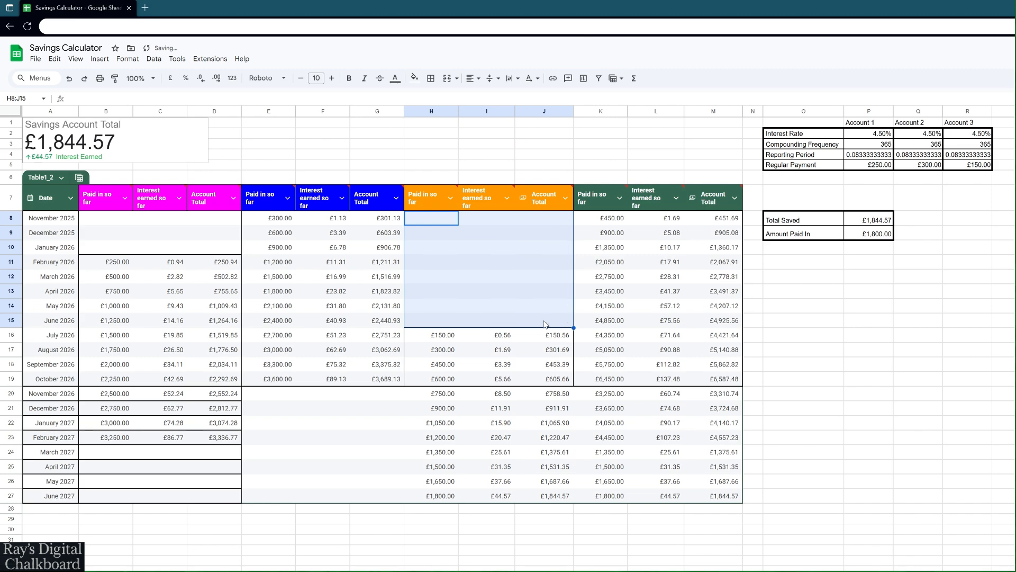
pyautogui.click(806, 483)
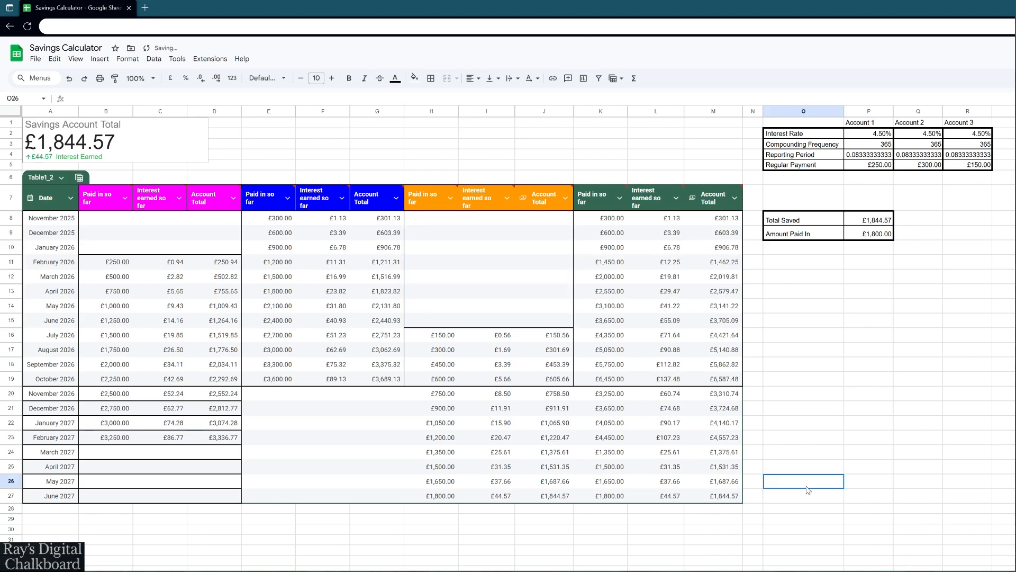
pyautogui.moveTo(720, 379); pyautogui.dragTo(728, 500)
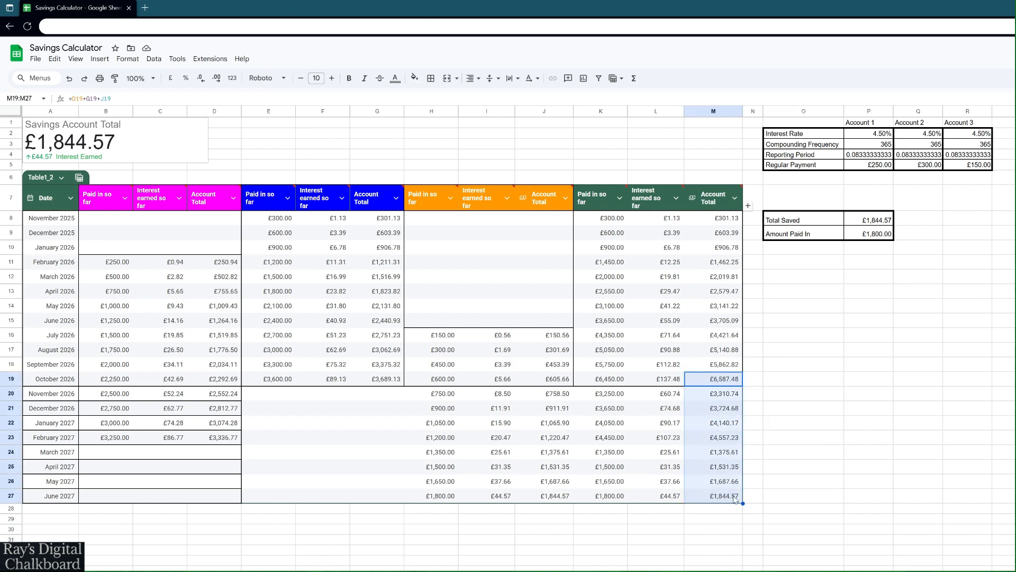
pyautogui.click(759, 498)
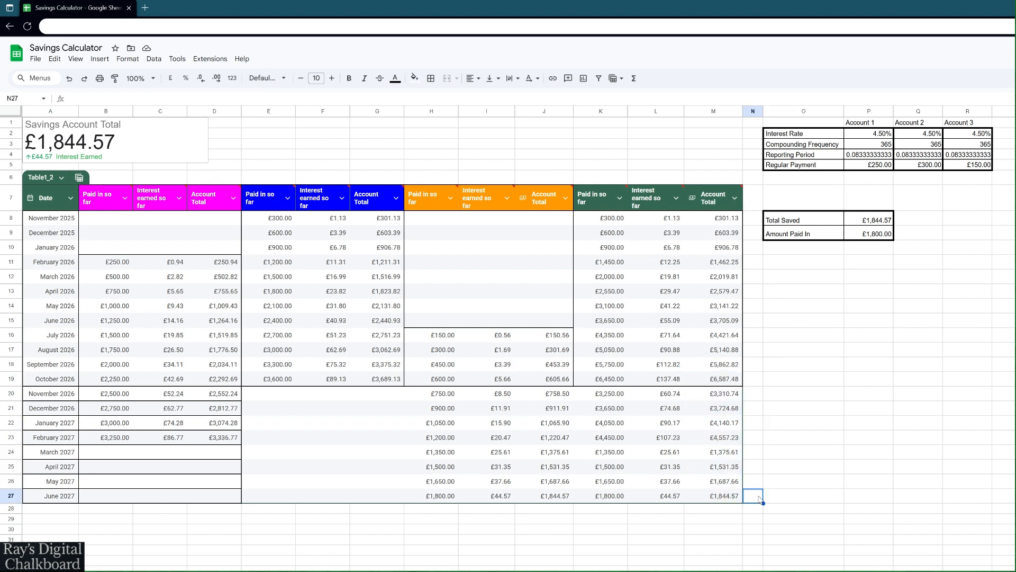
# Step: In the combined paid-in formula in K8, wrap the B8 term in an IF that returns B8 when not blank: if(B8<>"",B8
pyautogui.click(598, 224)
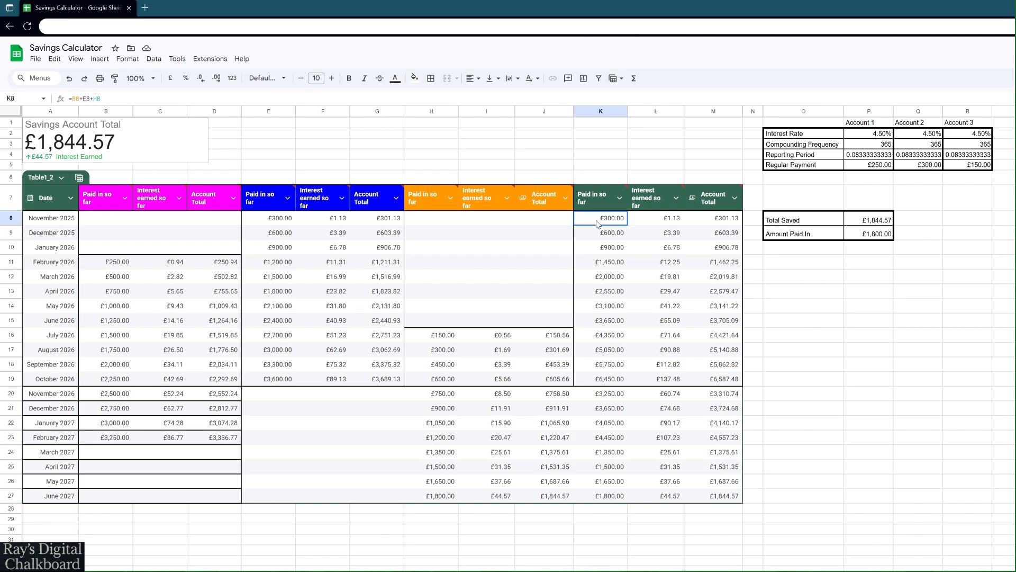
pyautogui.click(70, 98)
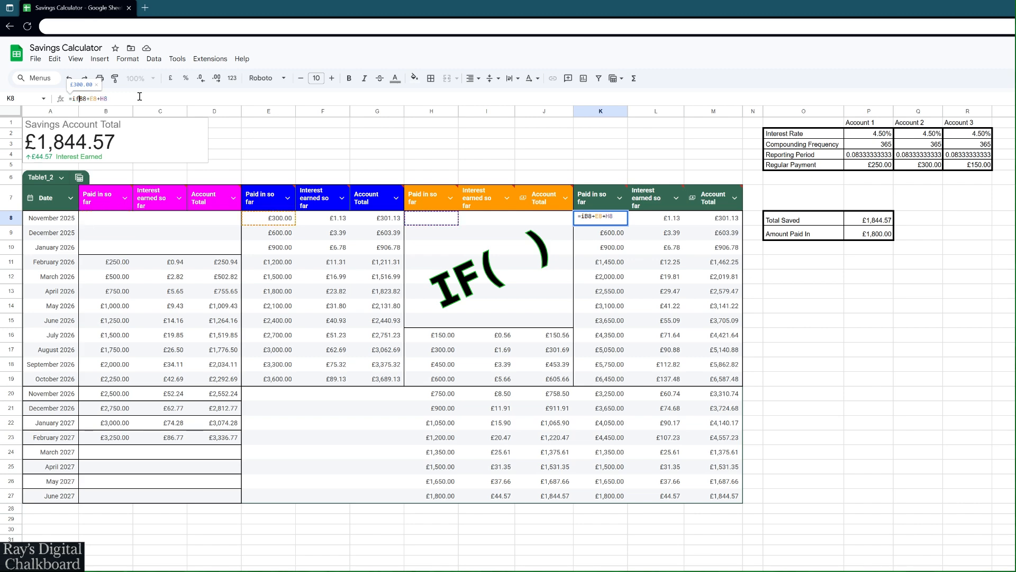
pyautogui.write('if(')
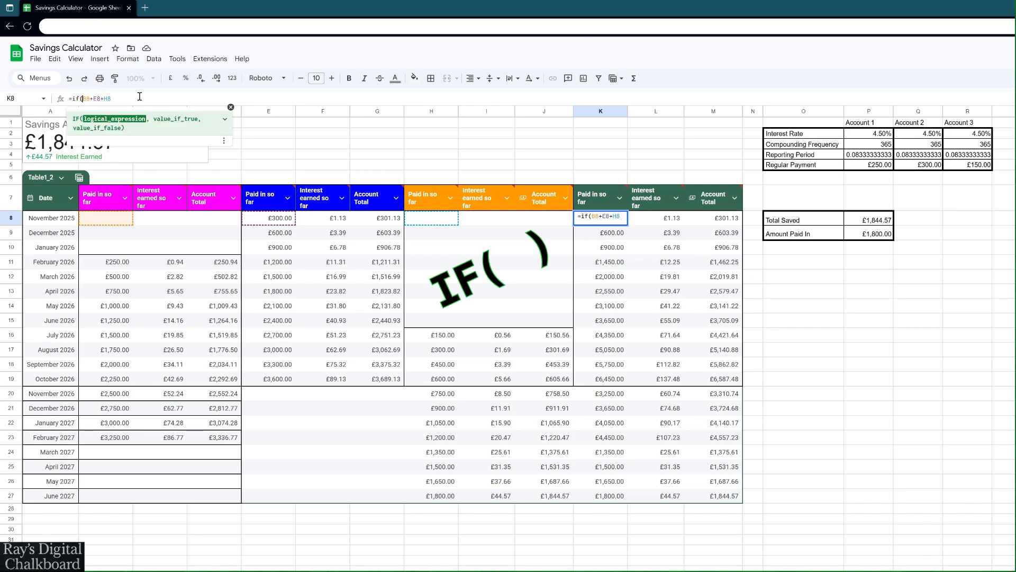
pyautogui.write('B')
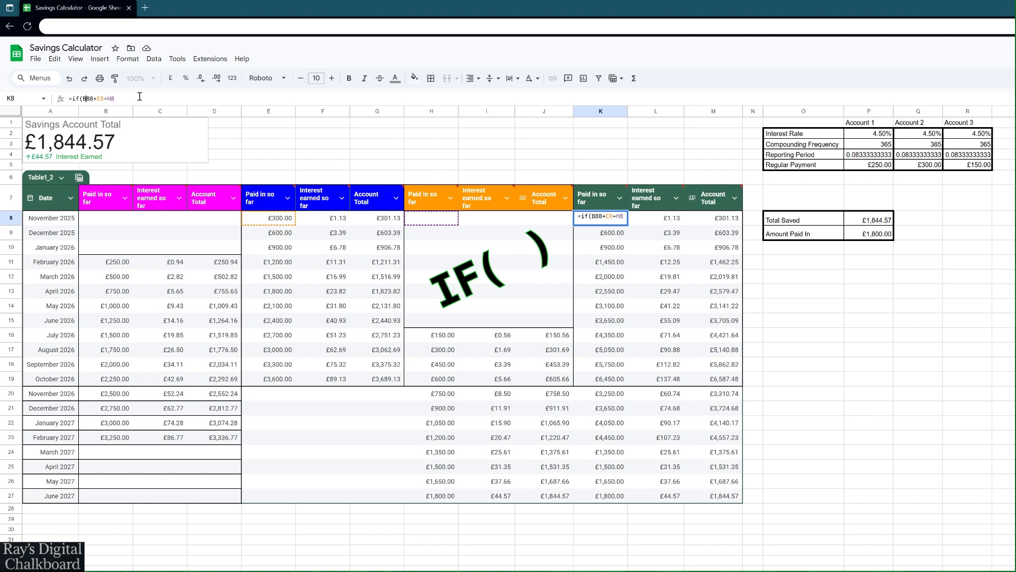
pyautogui.write('8<>')
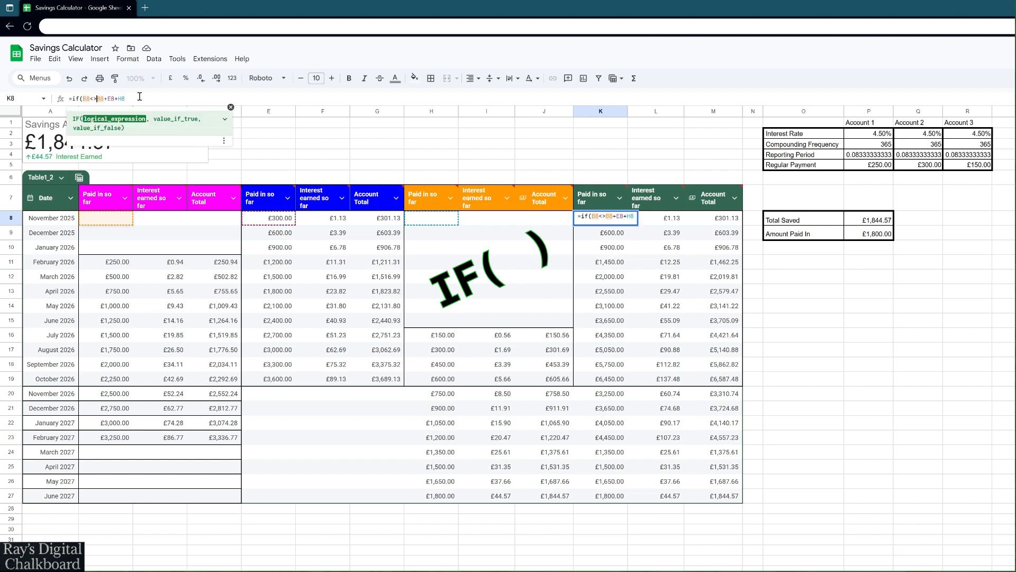
pyautogui.write('""')
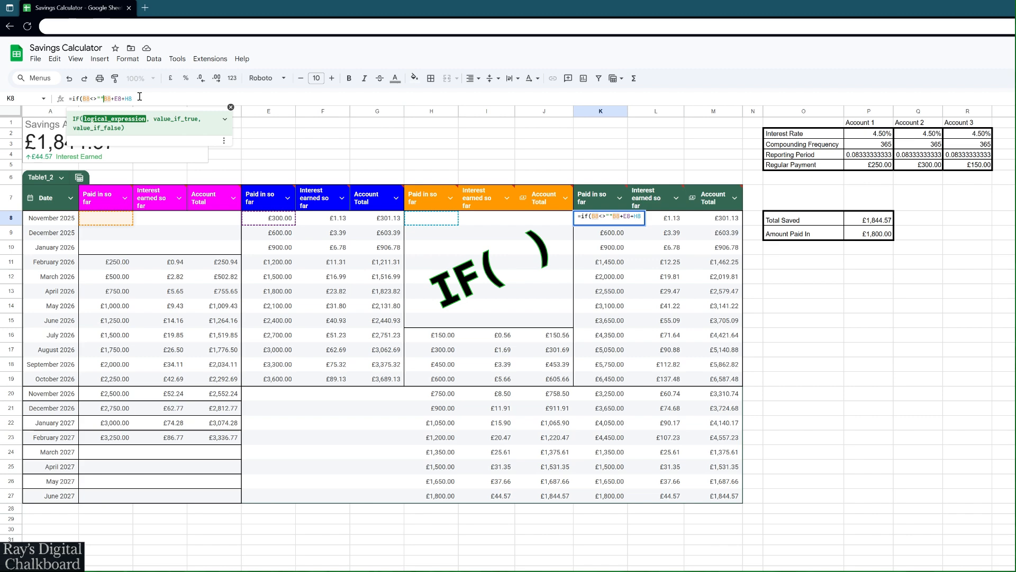
pyautogui.write(',B8')
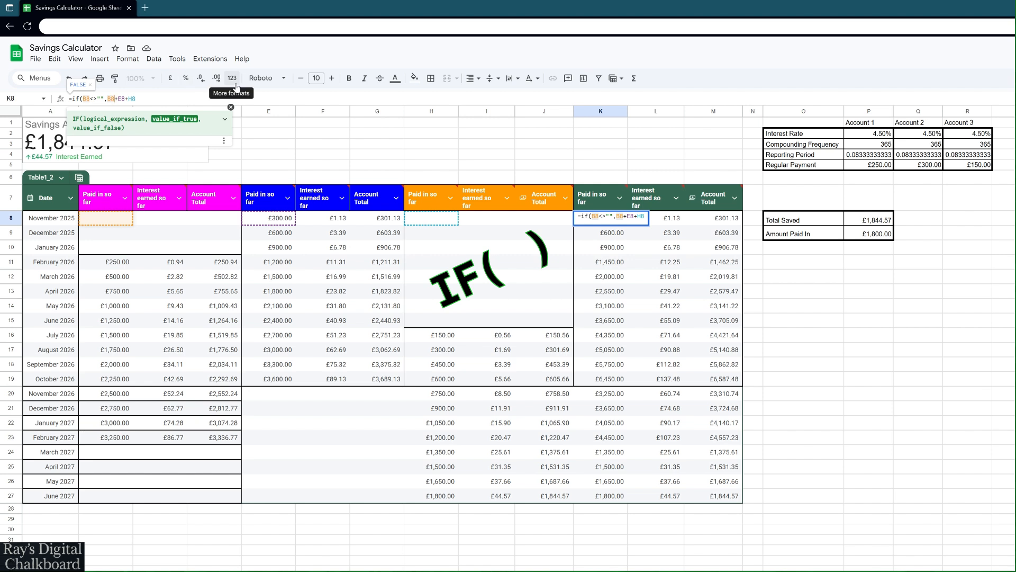
# Step: Add max(B$8:B8) as the false value of the IF in K8 and close it before the +E8+H8 terms
pyautogui.write(', ')
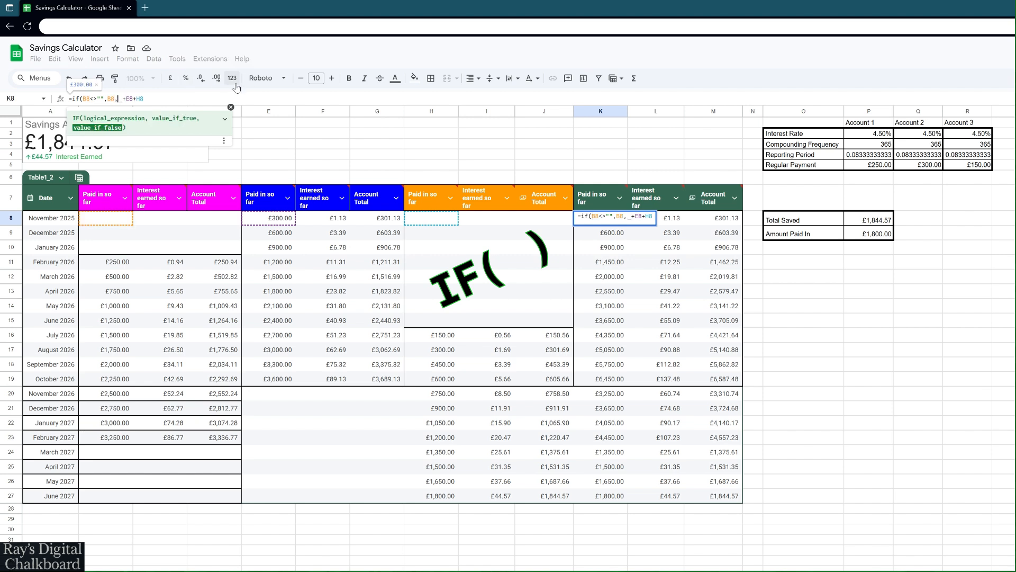
pyautogui.write('ma')
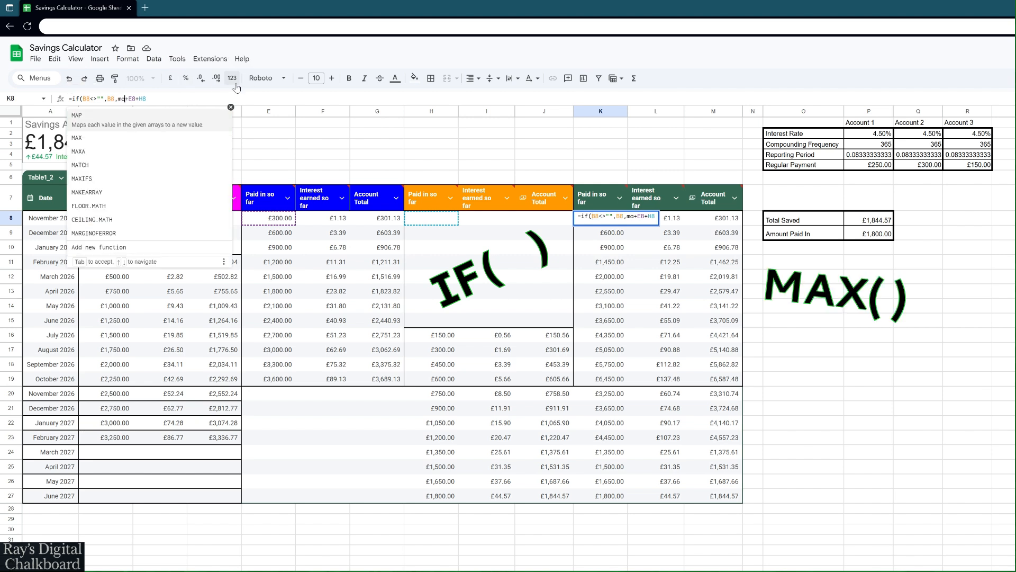
pyautogui.write('x(')
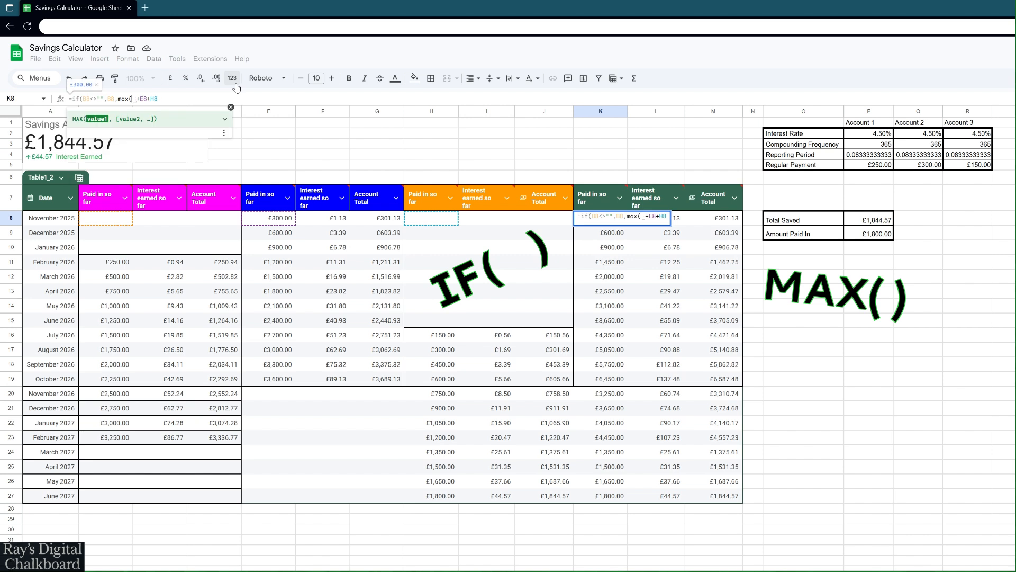
pyautogui.write('B')
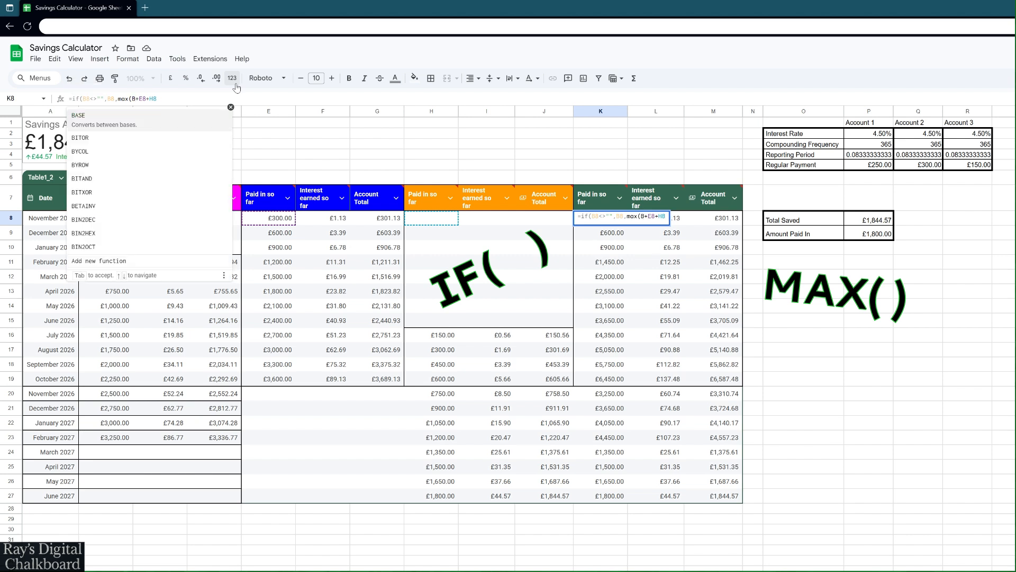
pyautogui.write('$8')
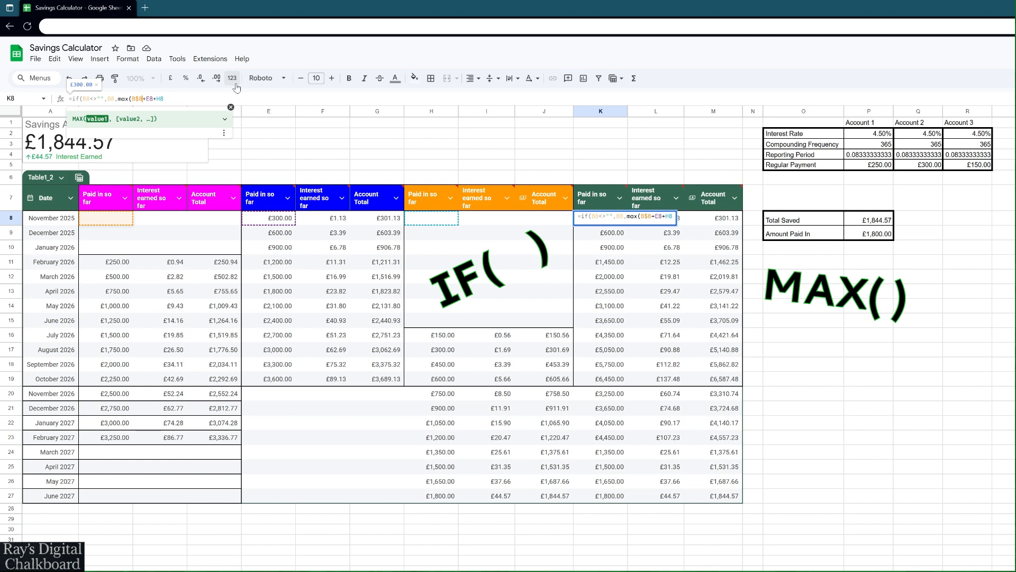
pyautogui.write(':B')
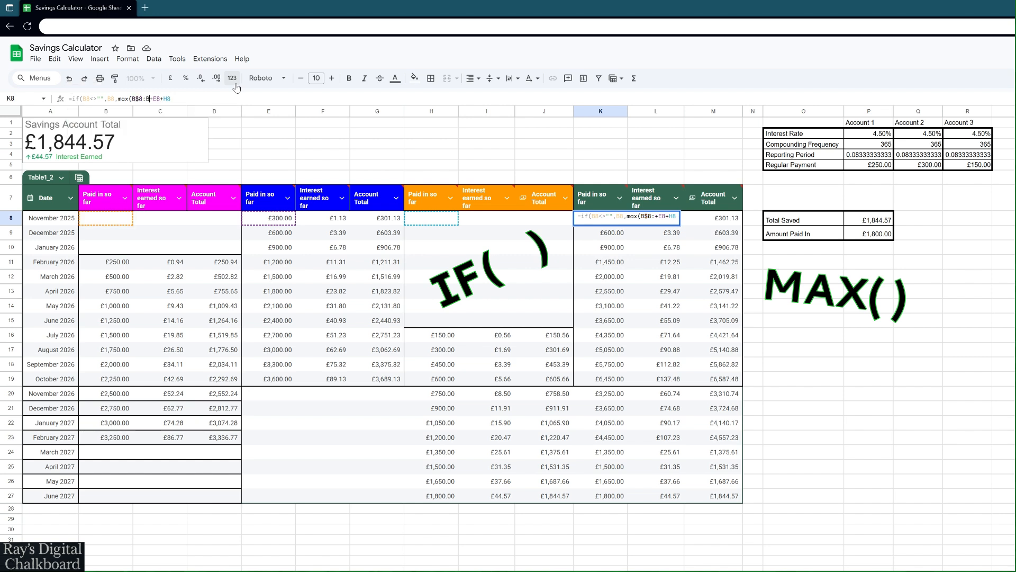
pyautogui.write('8')
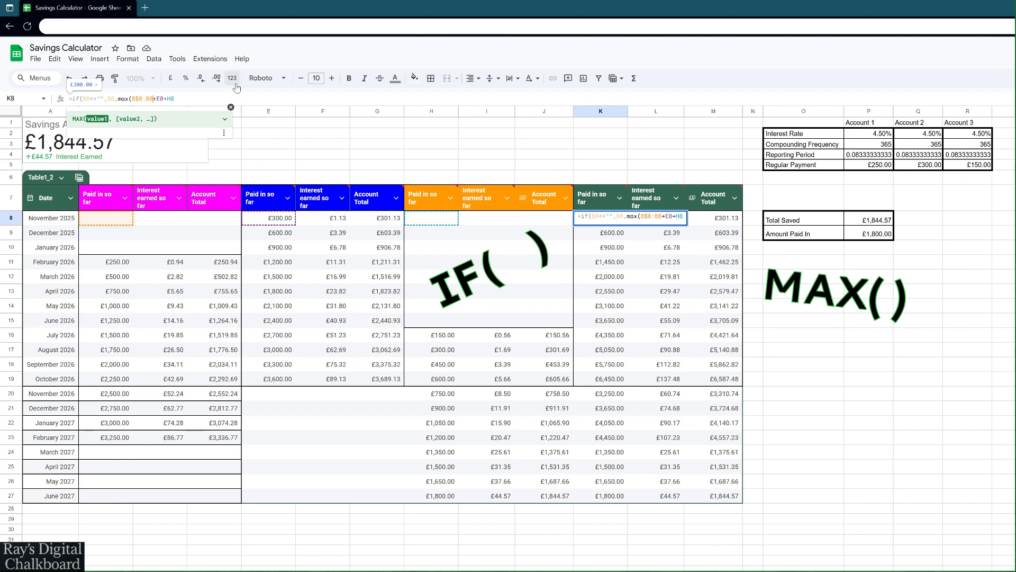
pyautogui.write(')')
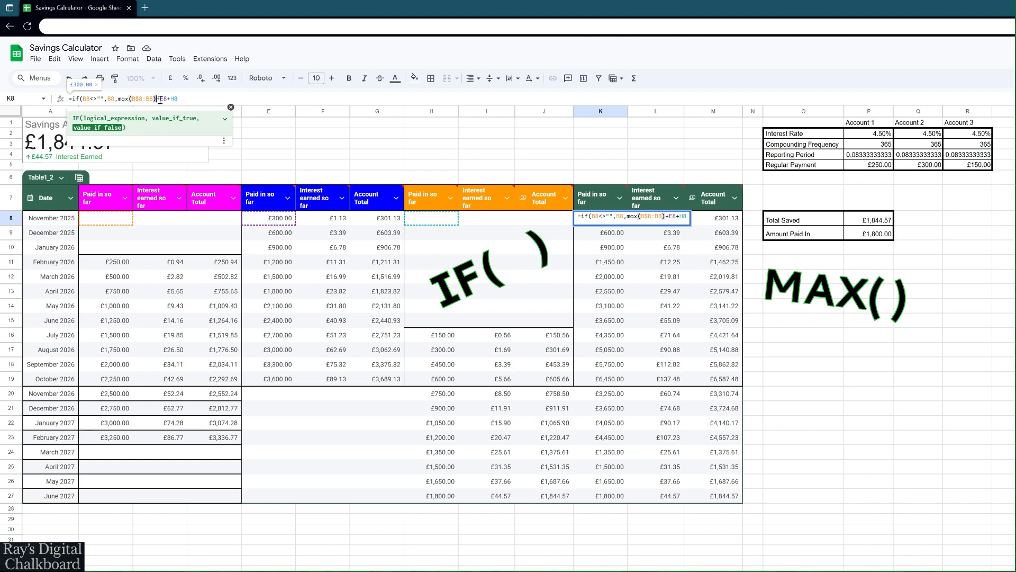
pyautogui.write(')')
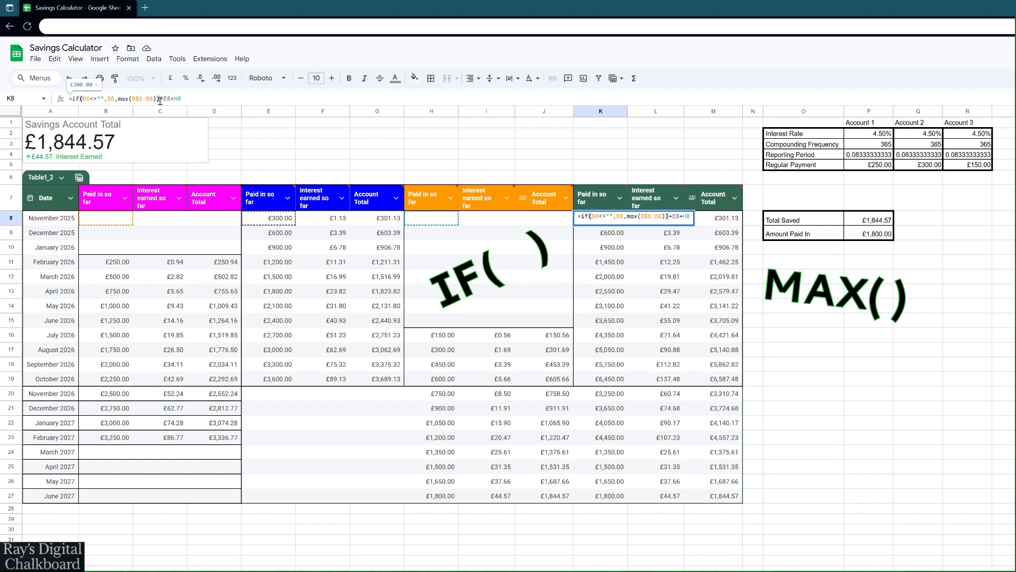
# Step: In K8, replace the E8 term with if(E8<>"",E8,max(E$8:E8))
pyautogui.click(162, 98)
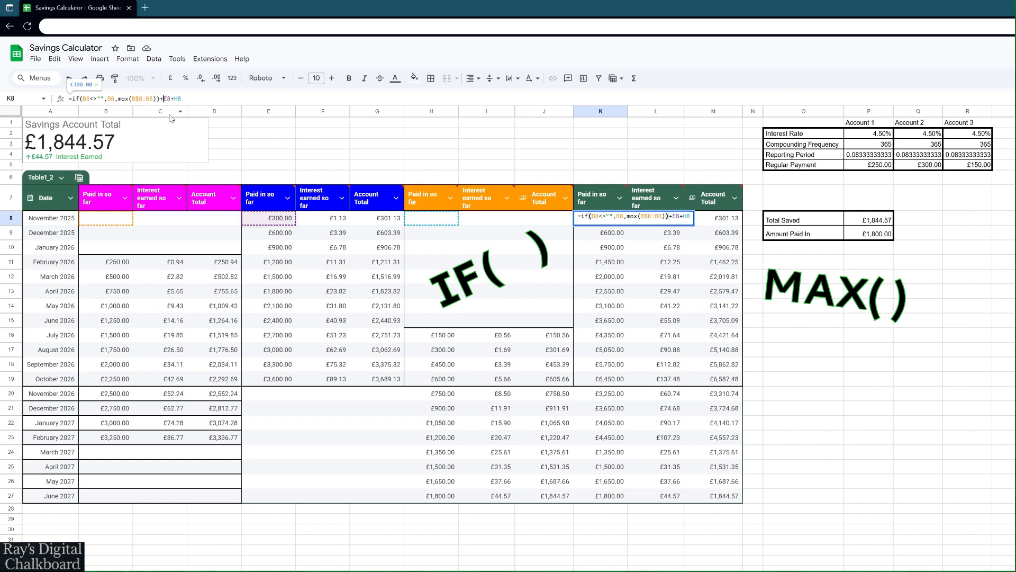
pyautogui.write('if(E8')
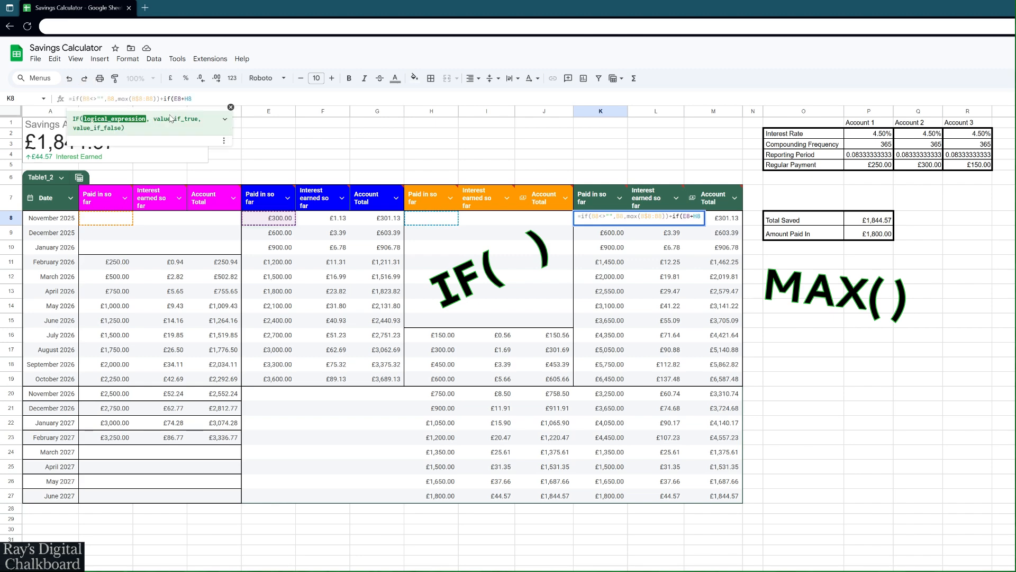
pyautogui.write('<>')
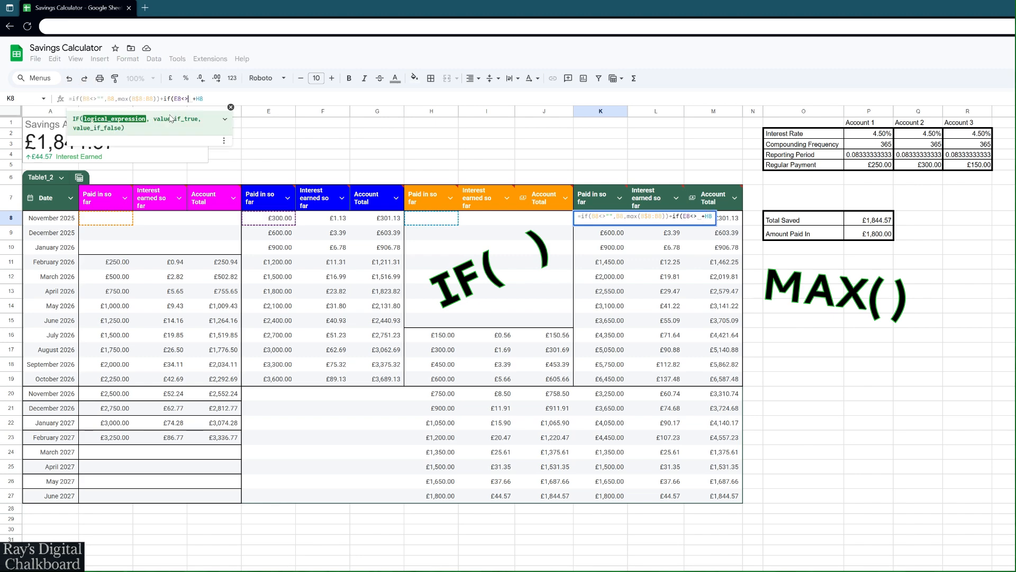
pyautogui.write('"",E')
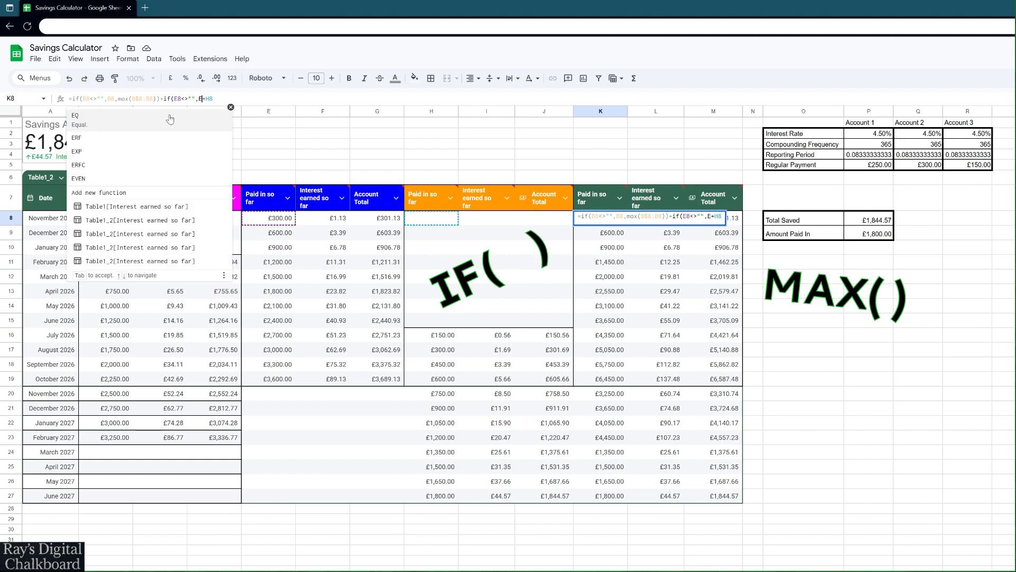
pyautogui.write('8,')
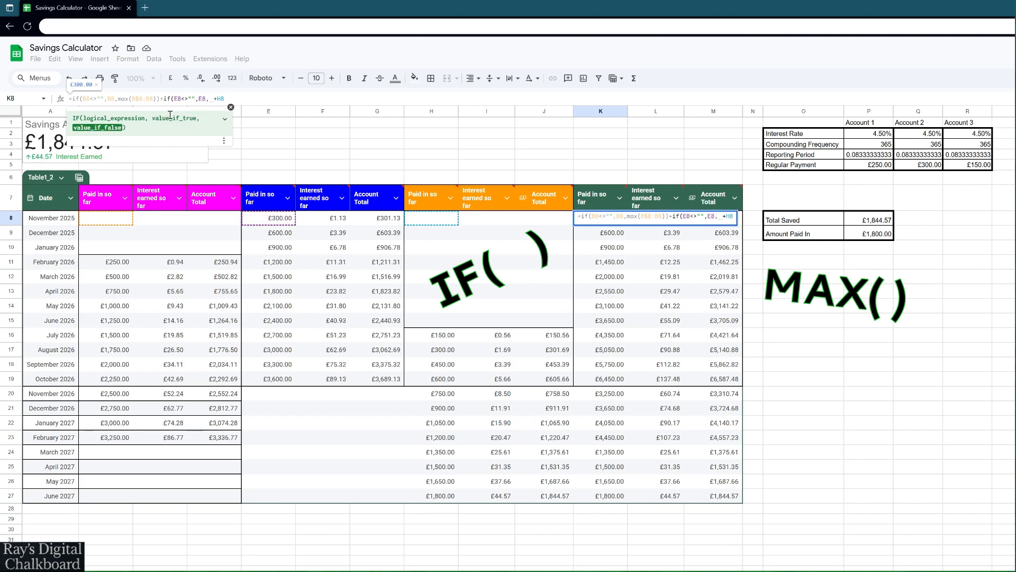
pyautogui.press('BackSpace')
pyautogui.write('max(')
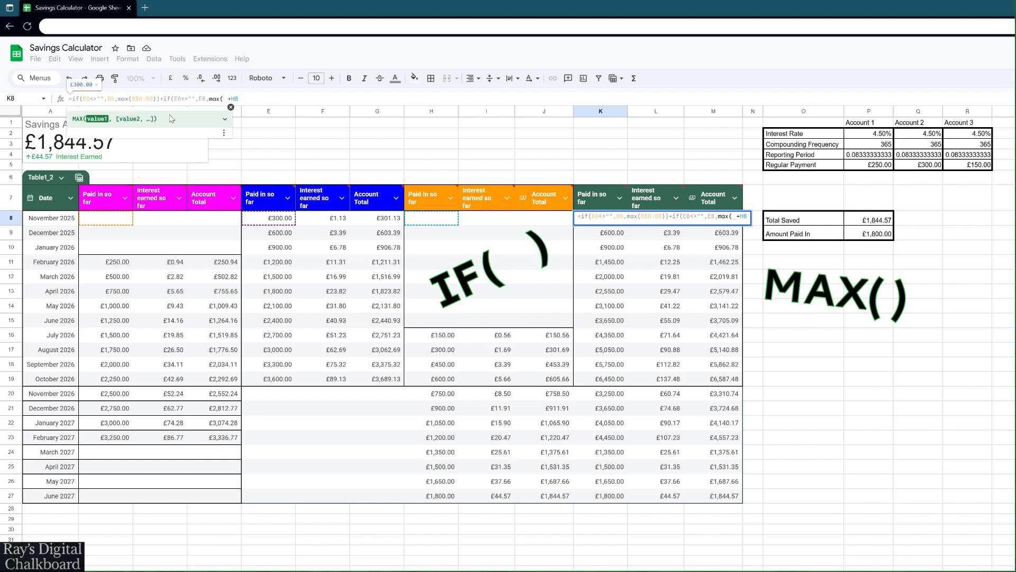
pyautogui.write('E')
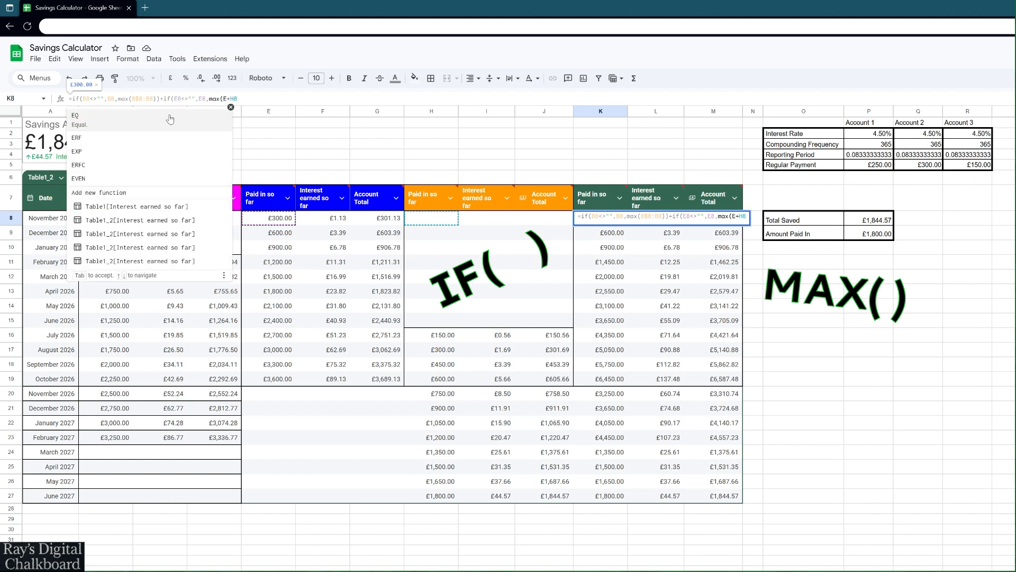
pyautogui.write('$8')
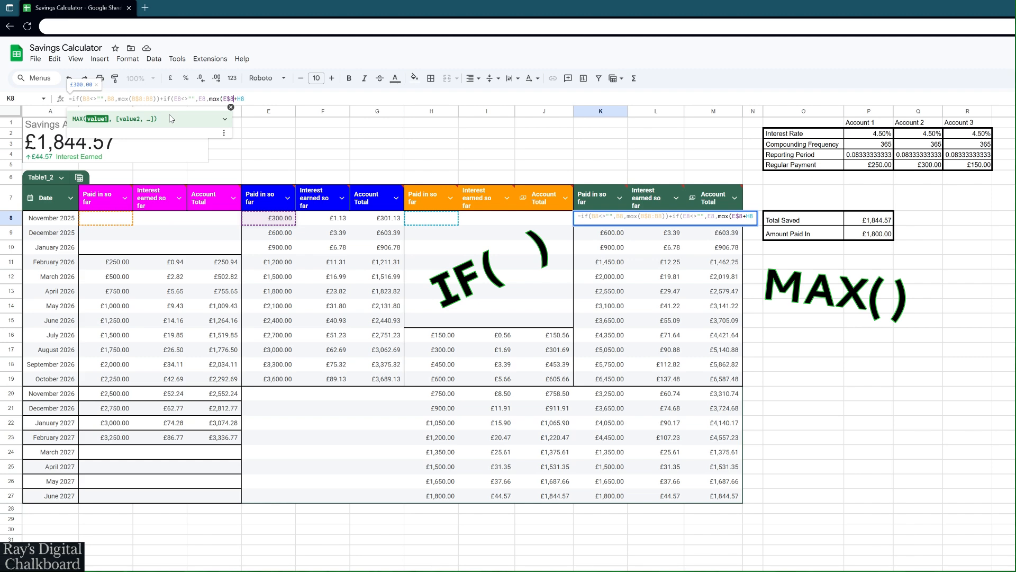
pyautogui.write(':E8))')
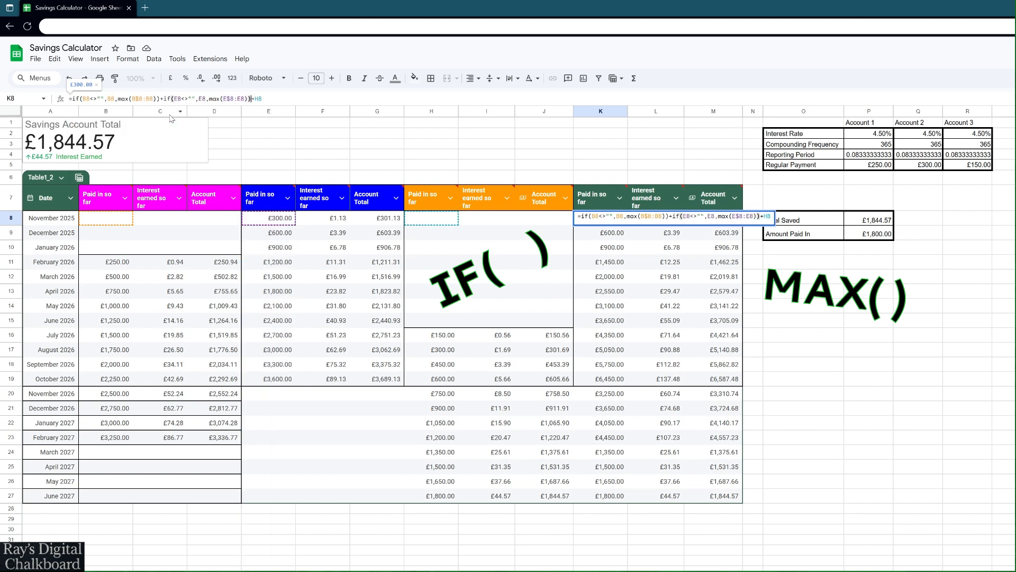
# Step: In K8, wrap the H8 term in an IF that returns H8 when not blank: if(H8<>"",H8
pyautogui.press('Right')
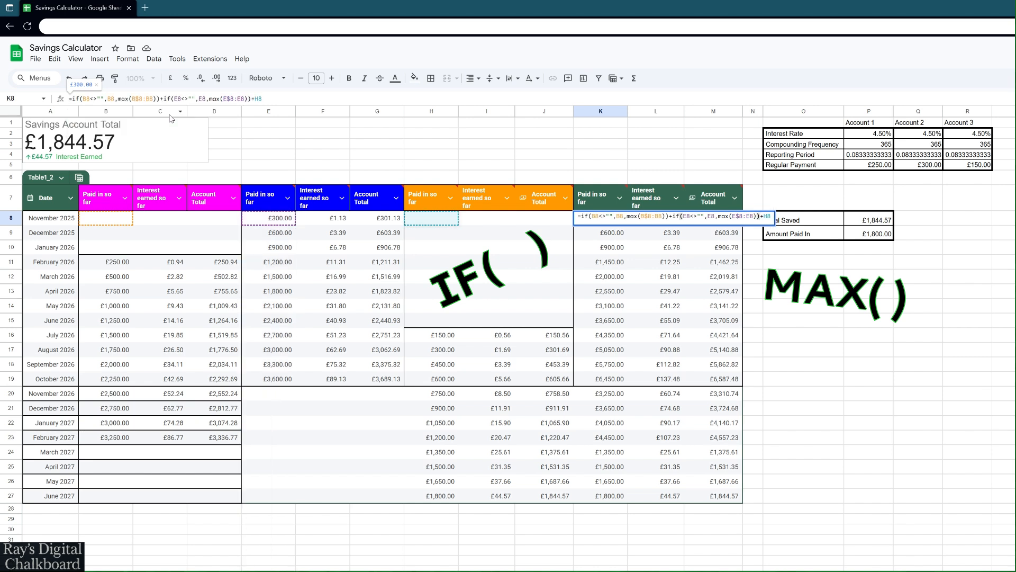
pyautogui.write('if')
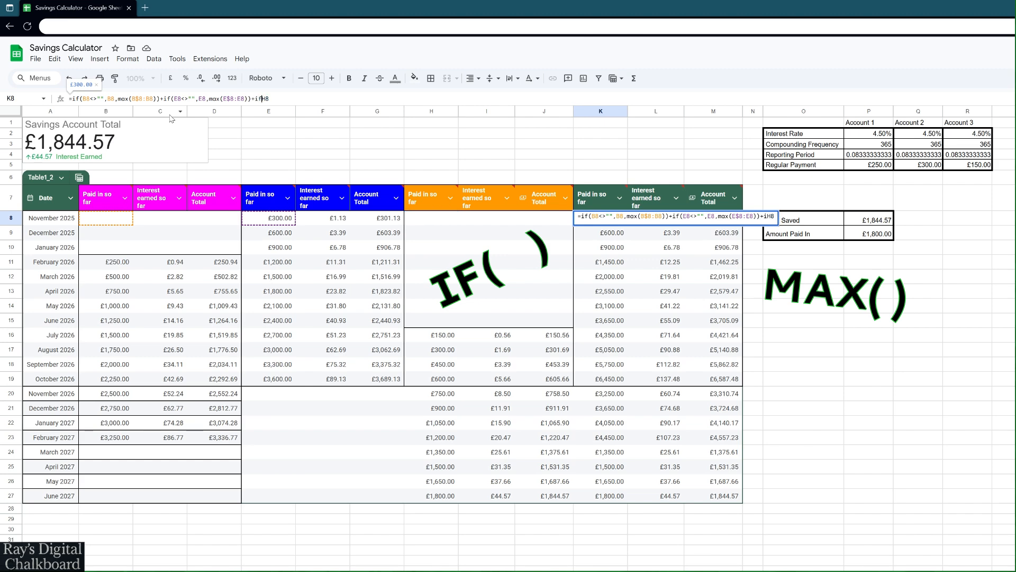
pyautogui.write('(H8')
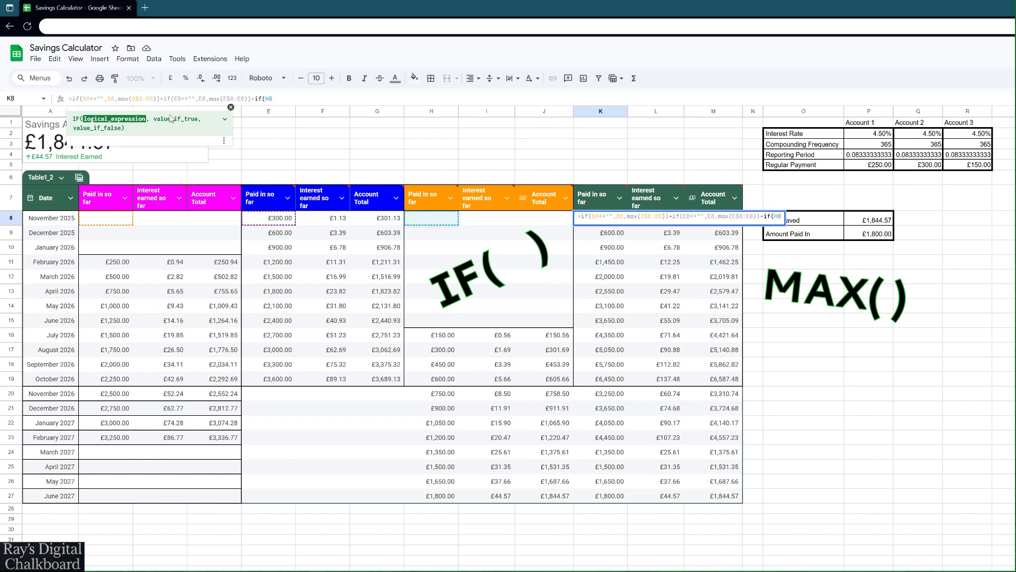
pyautogui.write('<>')
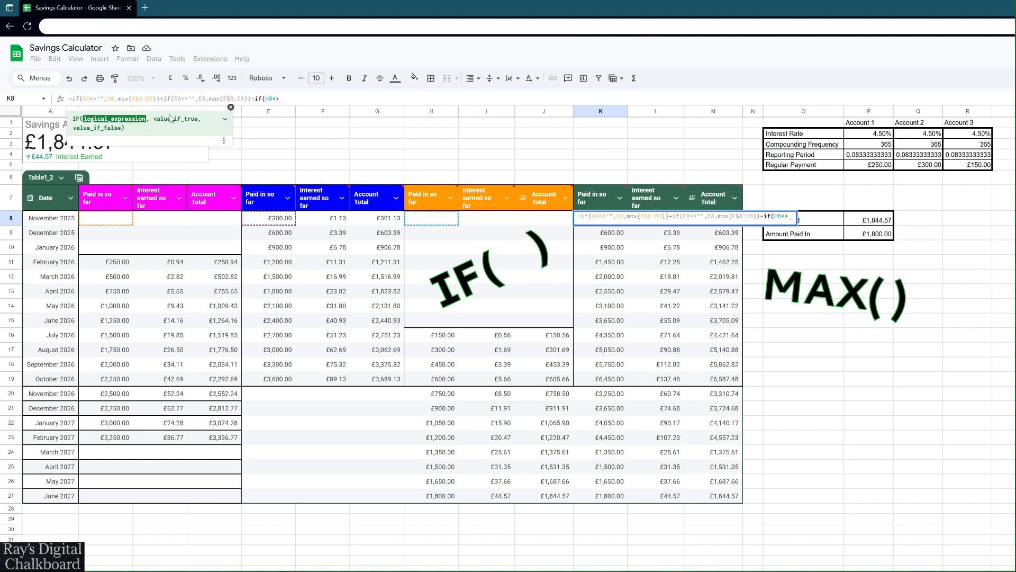
pyautogui.write('""')
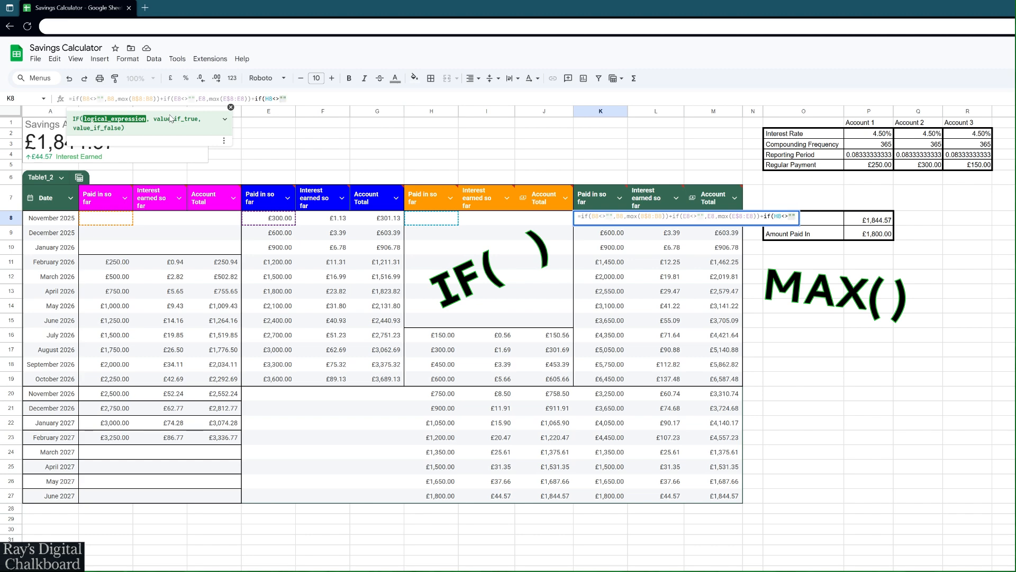
pyautogui.write(',H')
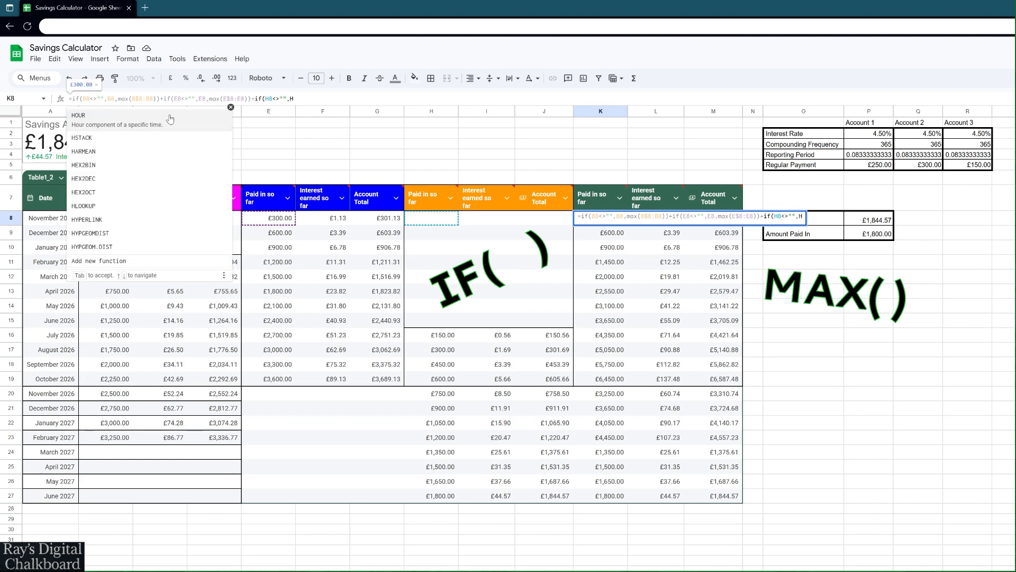
pyautogui.write('8')
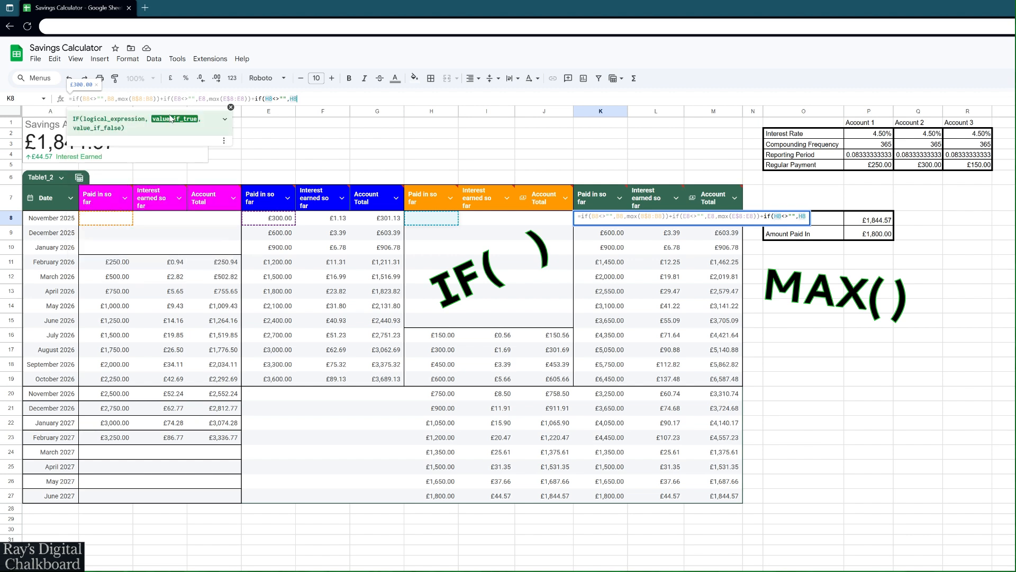
# Step: Add max(H$8:H8) as the false value of the H8 IF, close it and commit the K8 formula
pyautogui.write(',max')
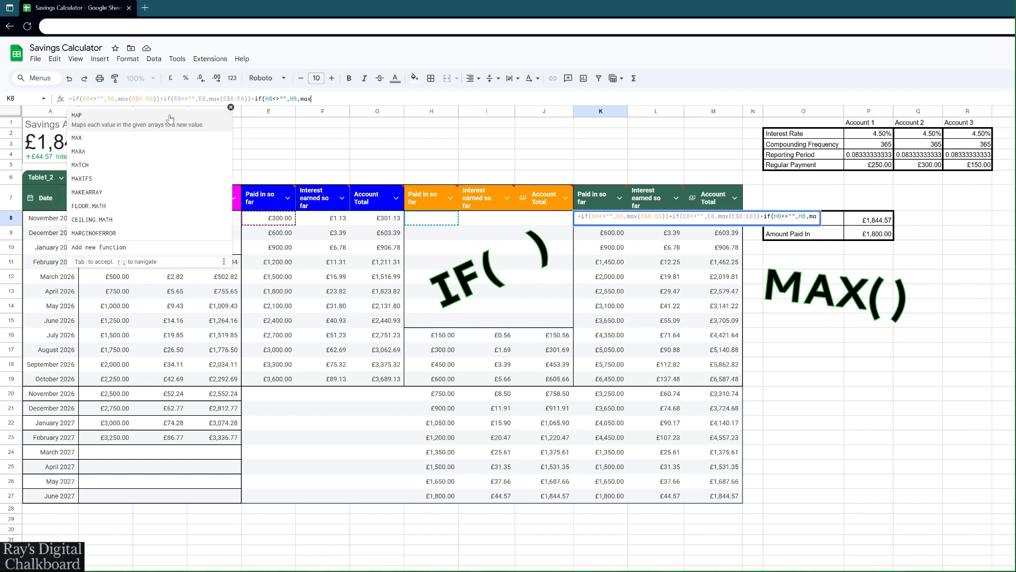
pyautogui.write('(')
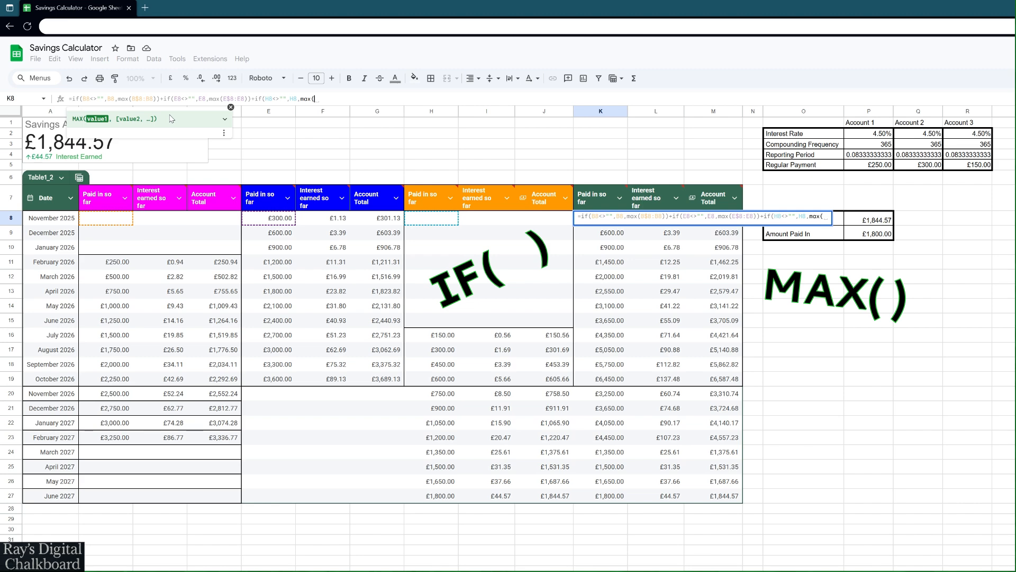
pyautogui.write('H')
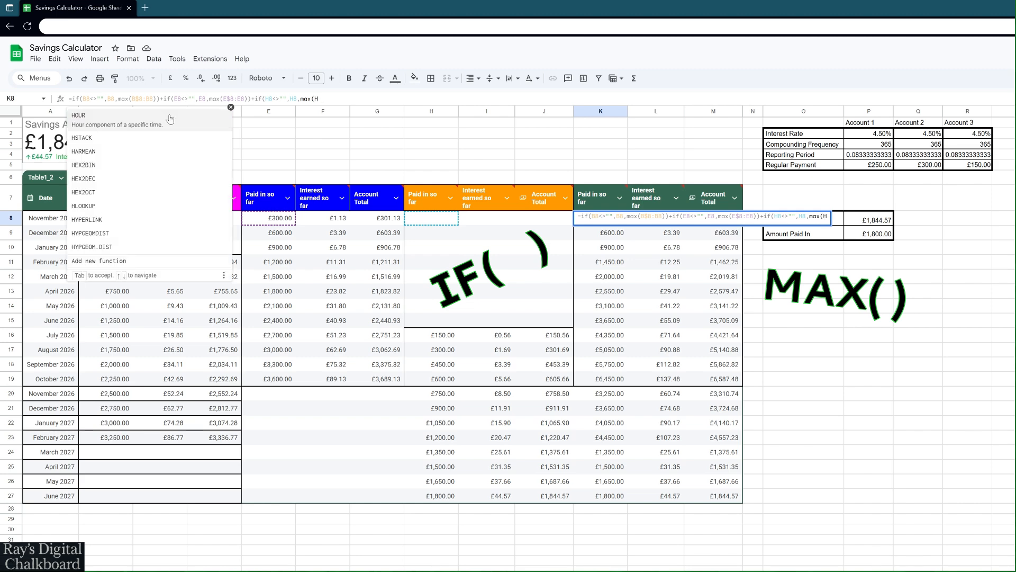
pyautogui.write('$8')
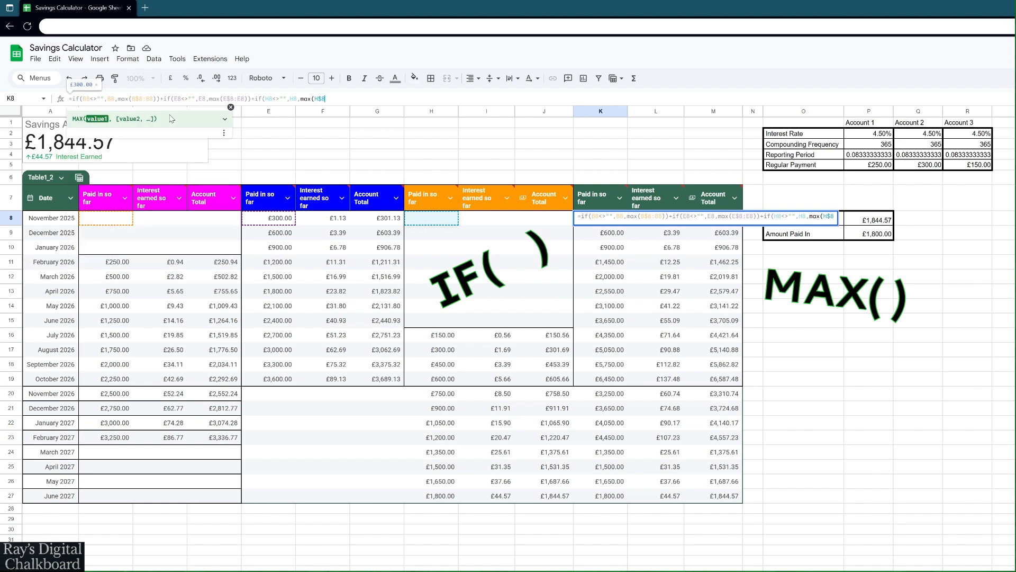
pyautogui.write(':H')
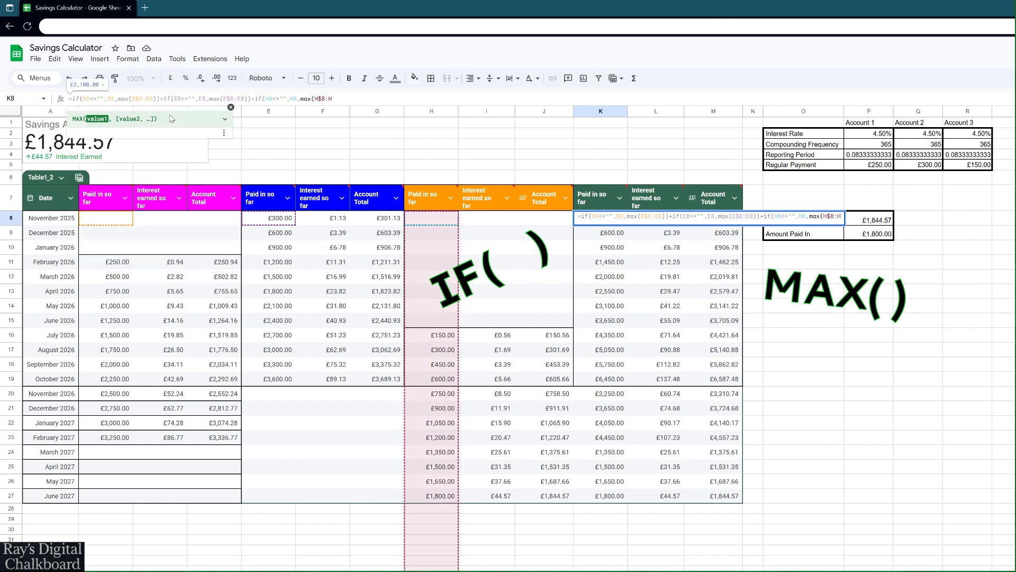
pyautogui.write('8)')
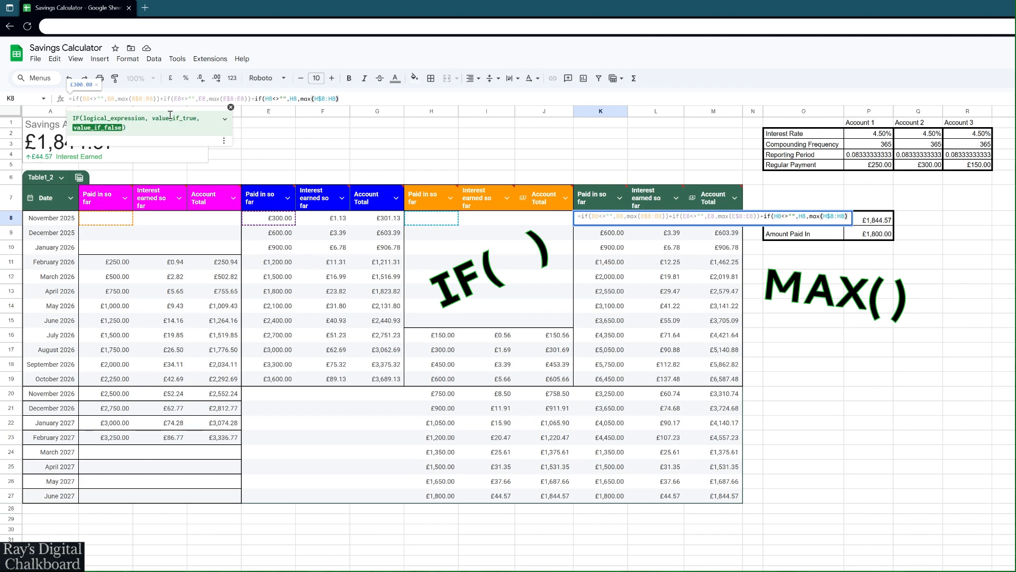
pyautogui.write(')')
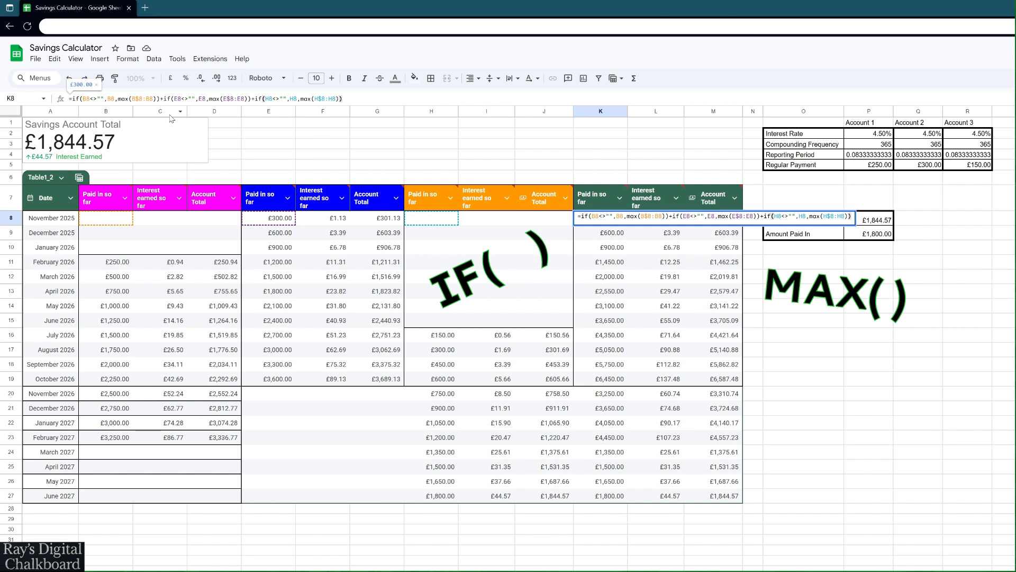
pyautogui.press('Return')
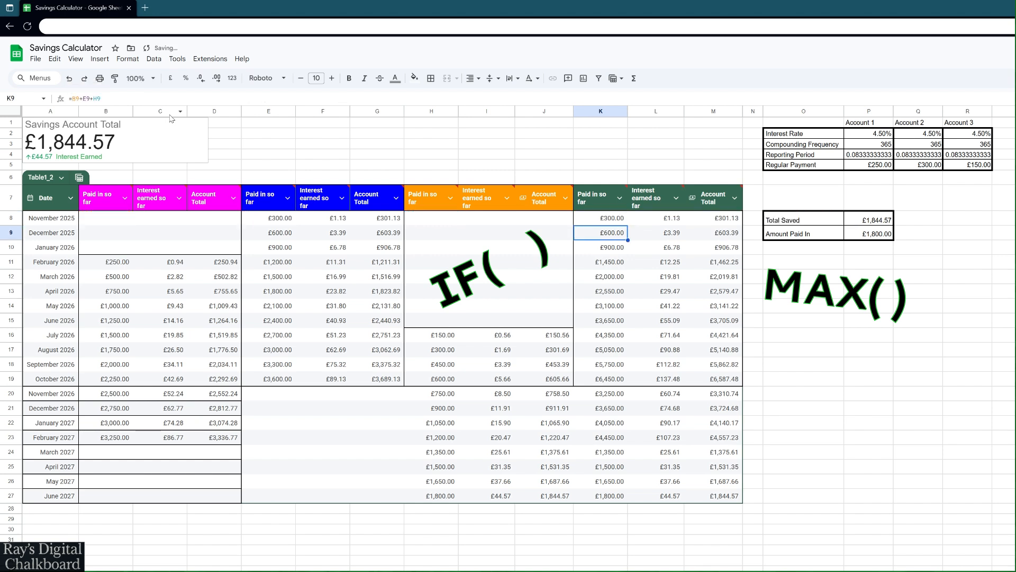
# Step: Fill the K8 formula down to K27 and check the copied formulas in K16 and K25
pyautogui.click(623, 223)
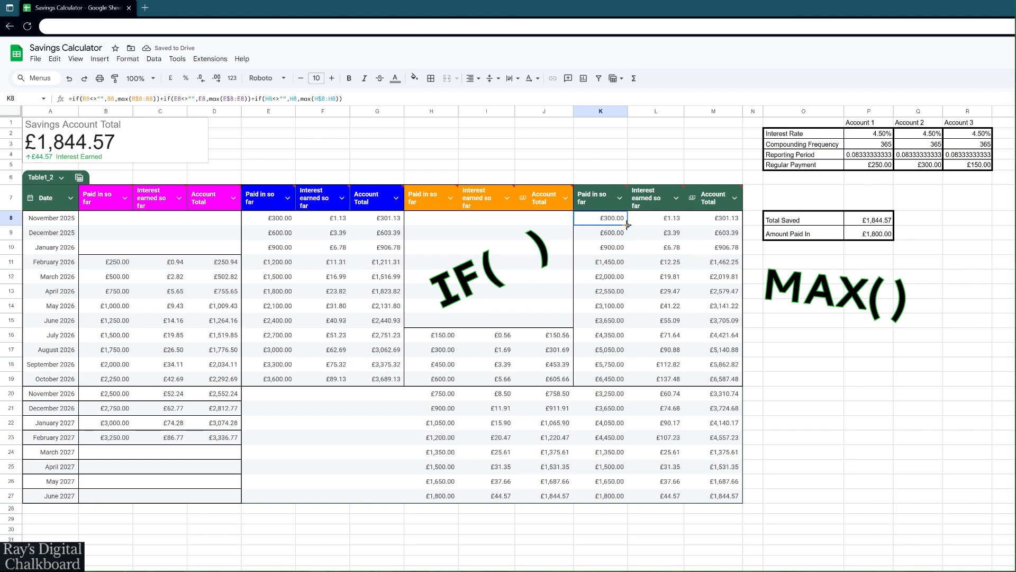
pyautogui.moveTo(628, 225); pyautogui.dragTo(611, 500)
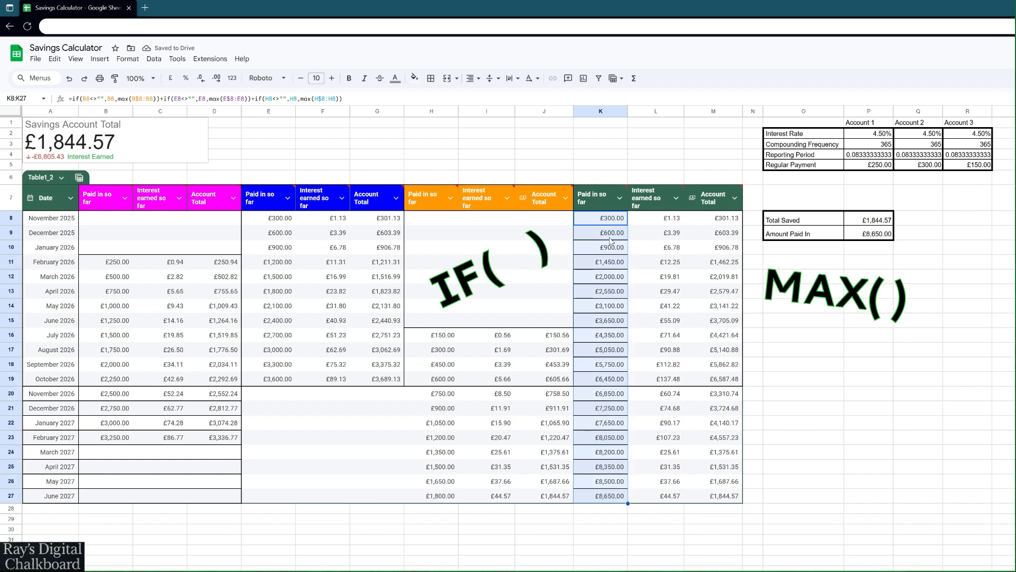
pyautogui.doubleClick(603, 335)
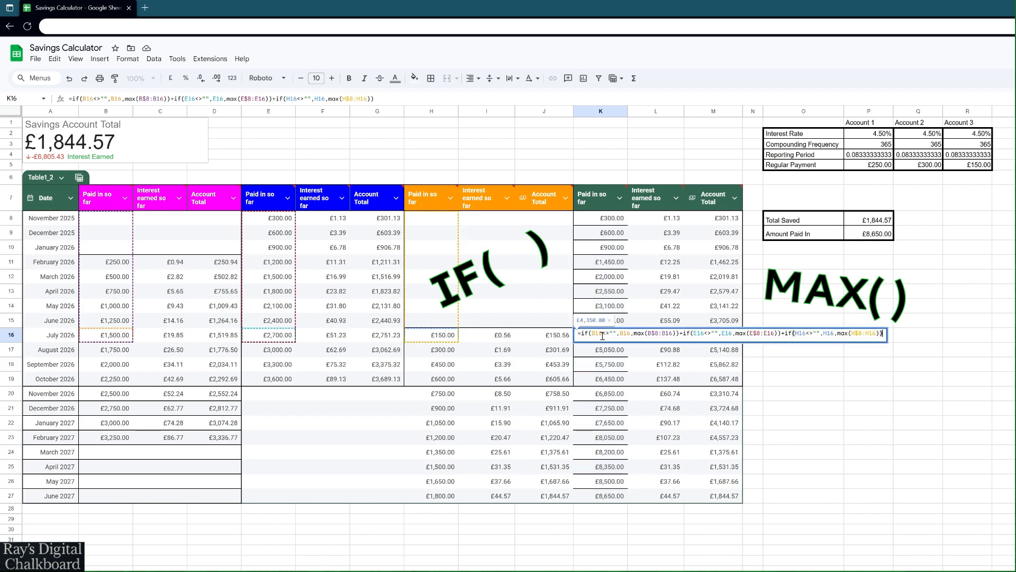
pyautogui.press('Return')
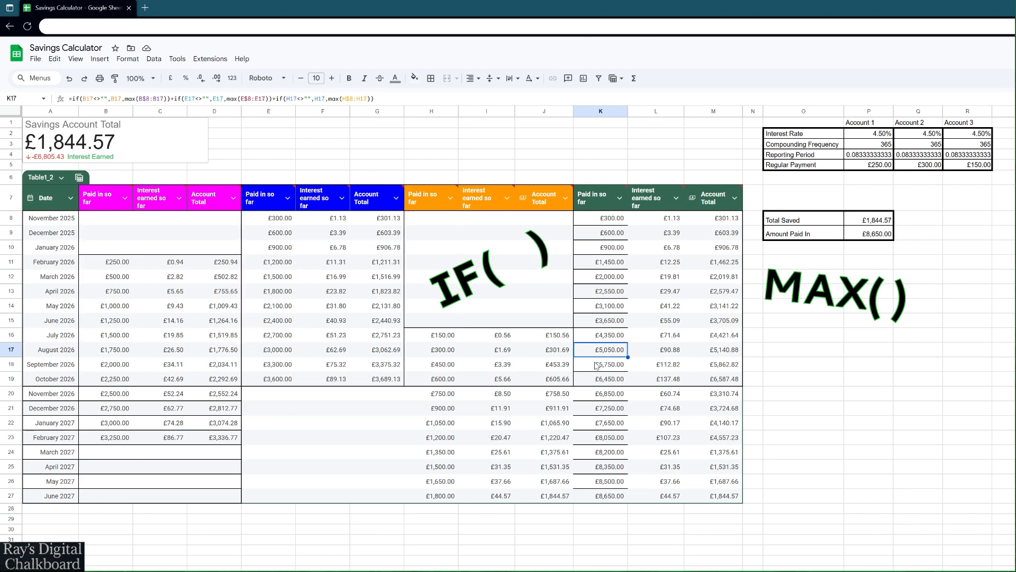
pyautogui.doubleClick(611, 467)
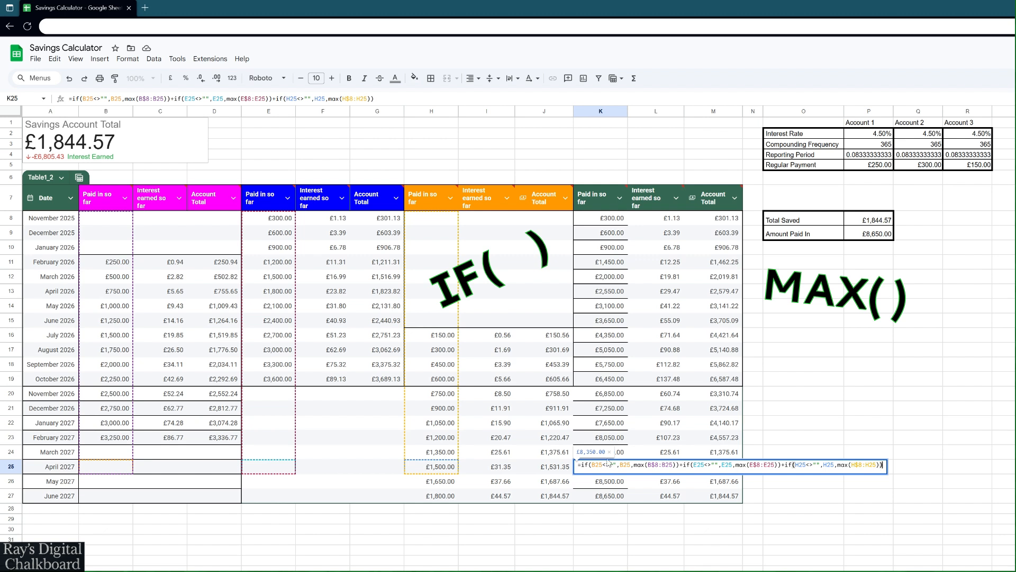
pyautogui.click(641, 466)
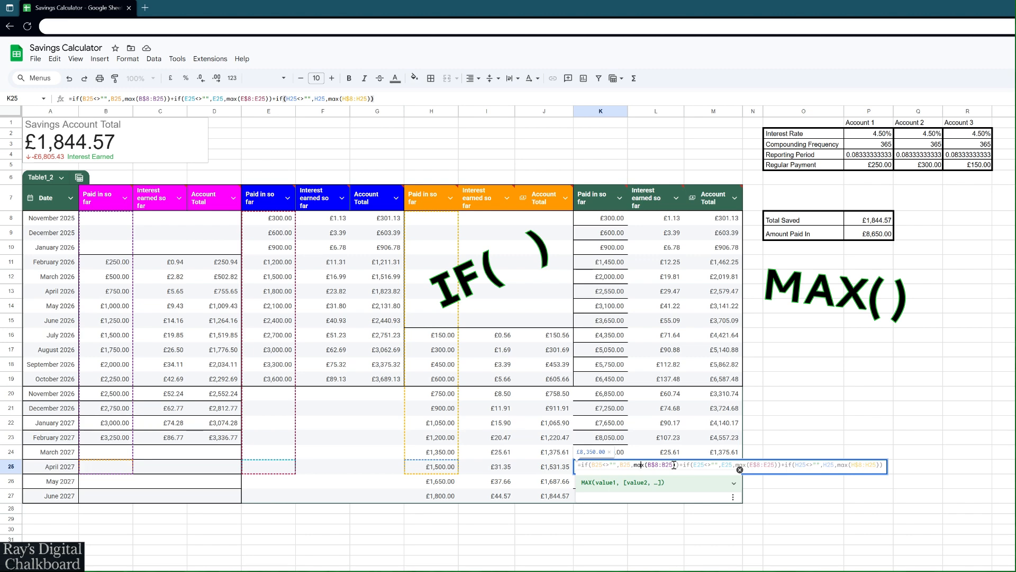
pyautogui.press('Return')
# Step: Fill the K8 formula across to M8 and fill K8:M8 down to row 27
pyautogui.click(616, 220)
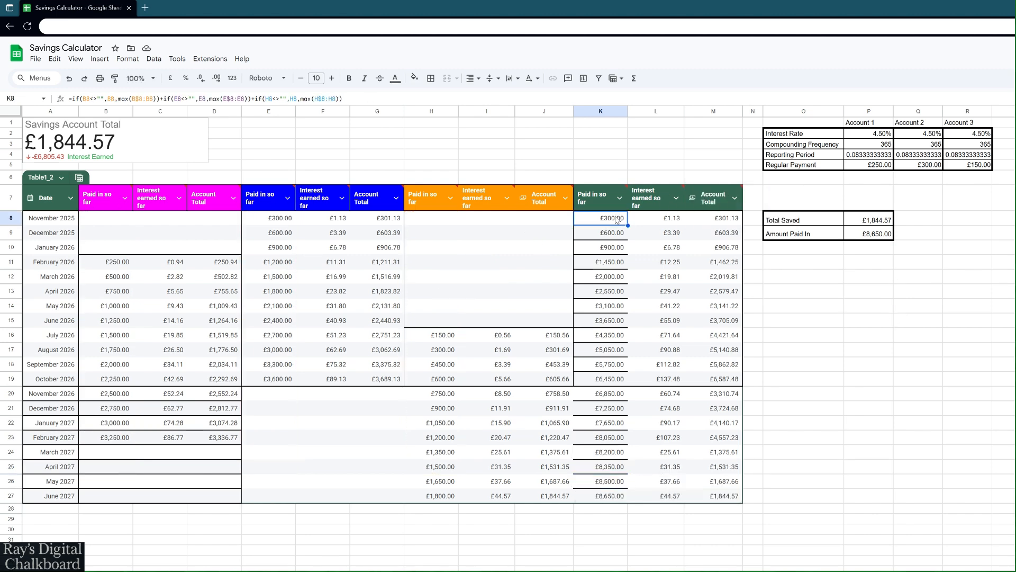
pyautogui.keyDown('shift'); pyautogui.click(699, 218); pyautogui.keyUp('shift')
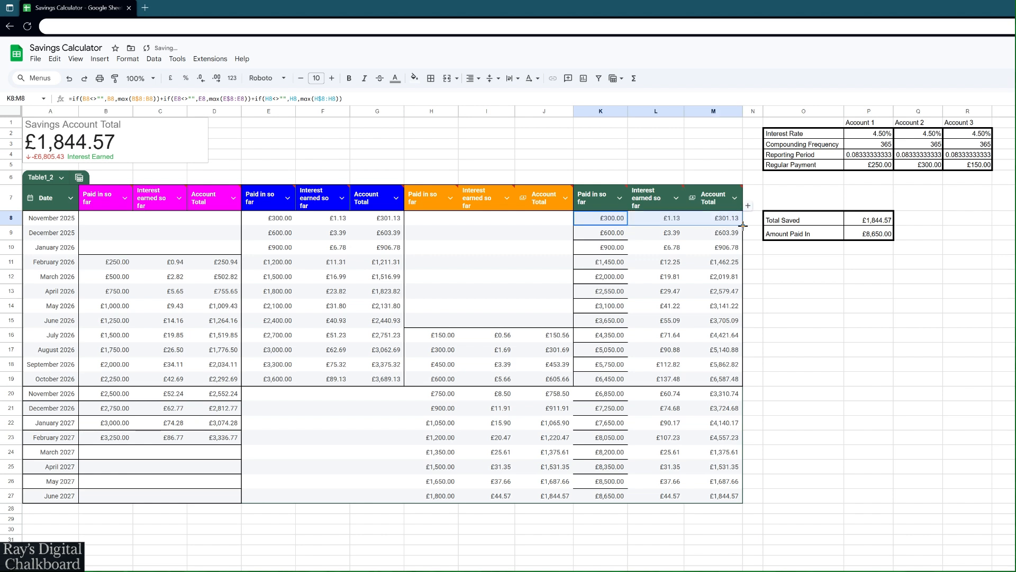
pyautogui.moveTo(743, 225); pyautogui.dragTo(728, 499)
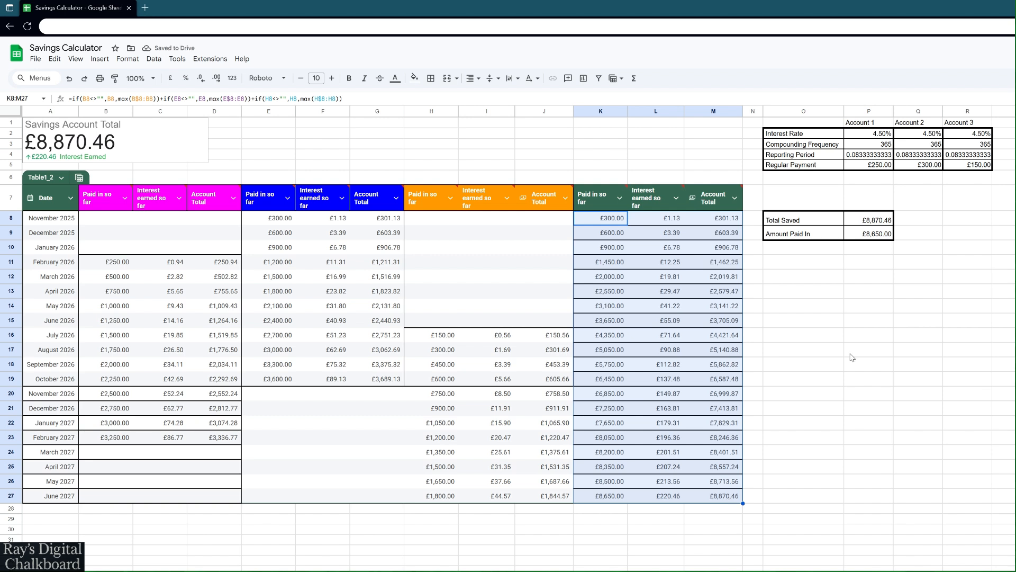
pyautogui.click(842, 378)
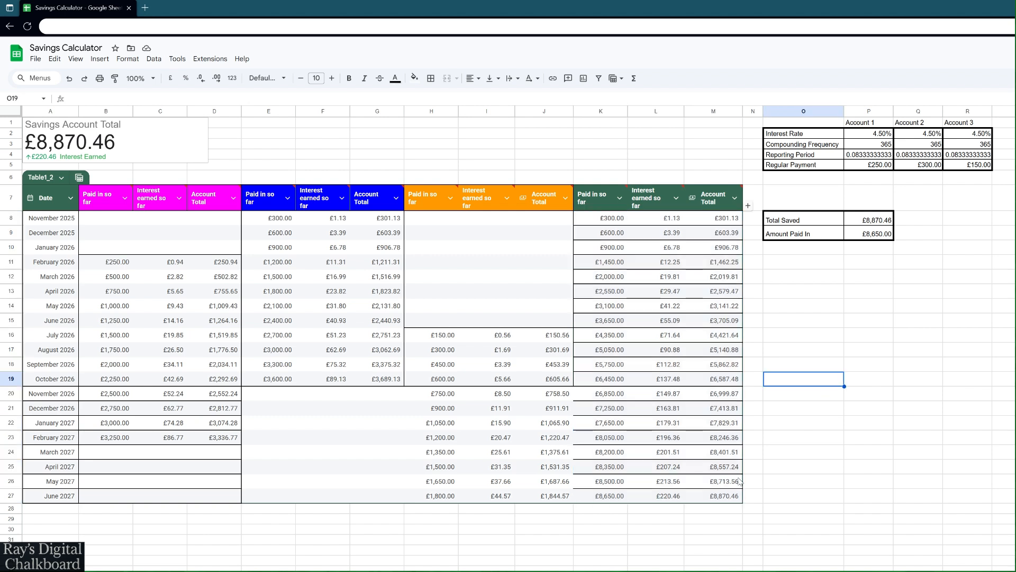
# Step: Clear all borders from the savings table's data range A8:M27
pyautogui.click(731, 498)
pyautogui.moveTo(730, 500); pyautogui.dragTo(64, 227)
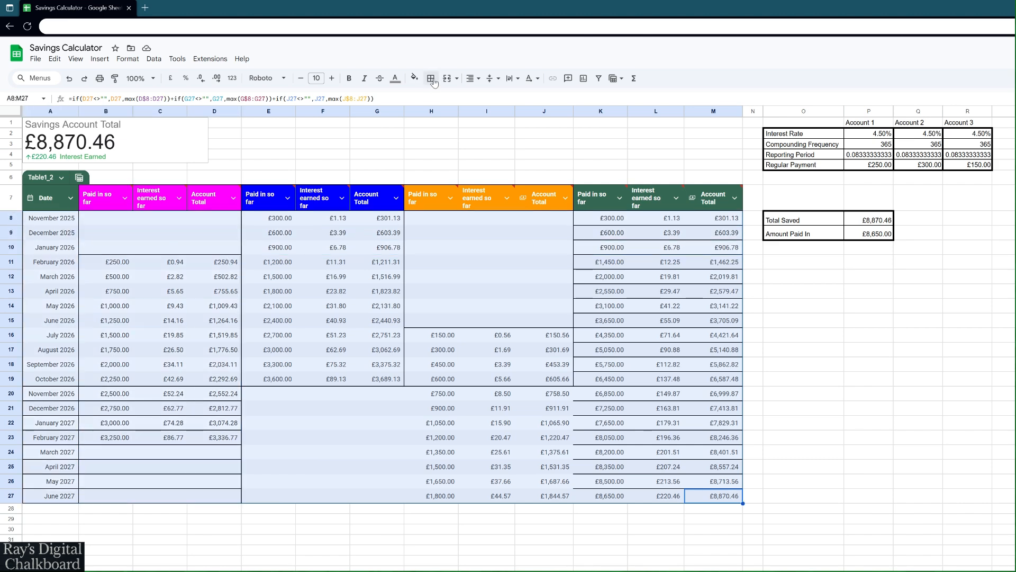
pyautogui.click(432, 80)
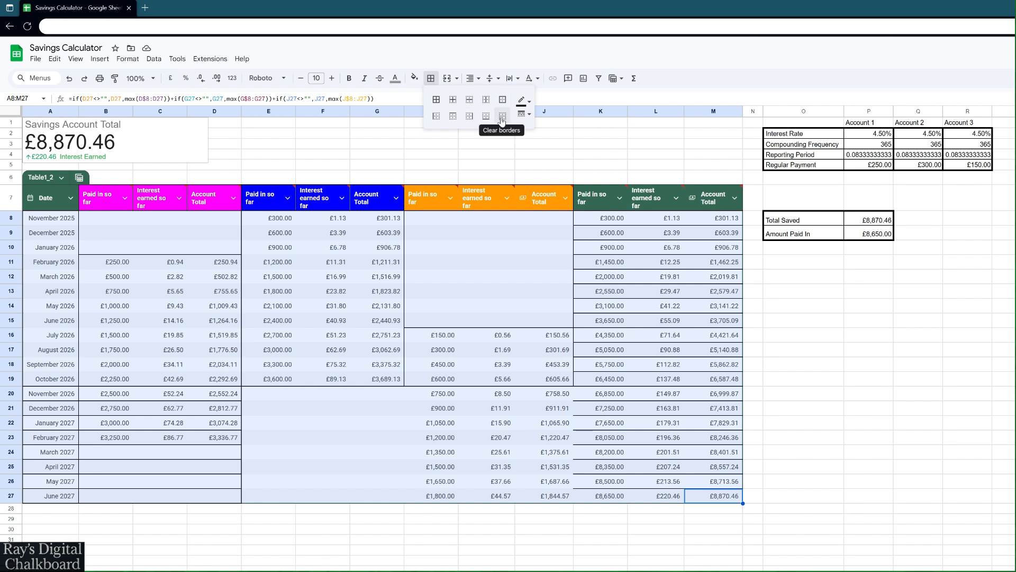
pyautogui.click(502, 121)
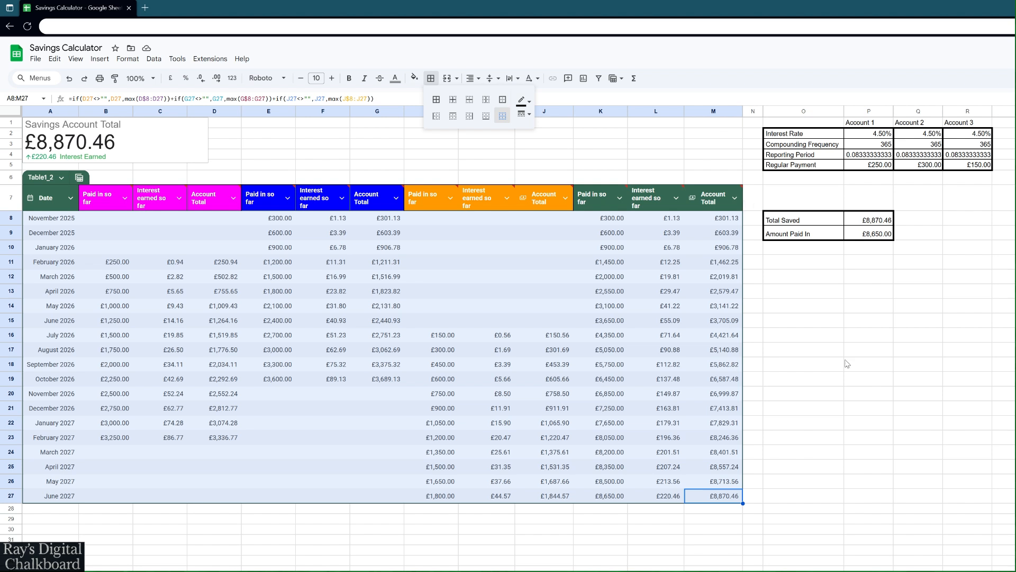
pyautogui.click(846, 364)
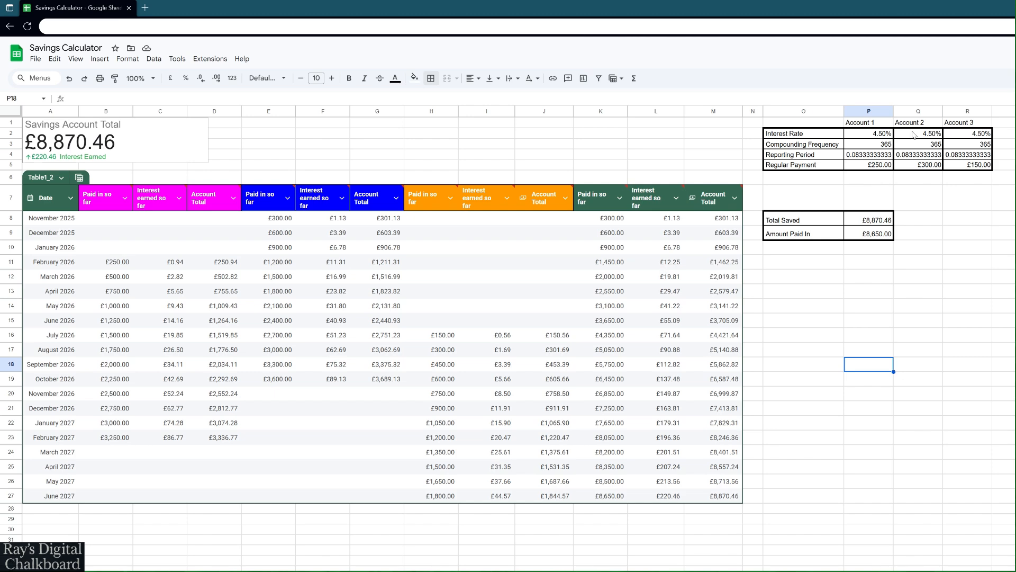
# Step: Set the interest rate to 7% for Account 2 and 3.5% for Account 3
pyautogui.click(928, 139)
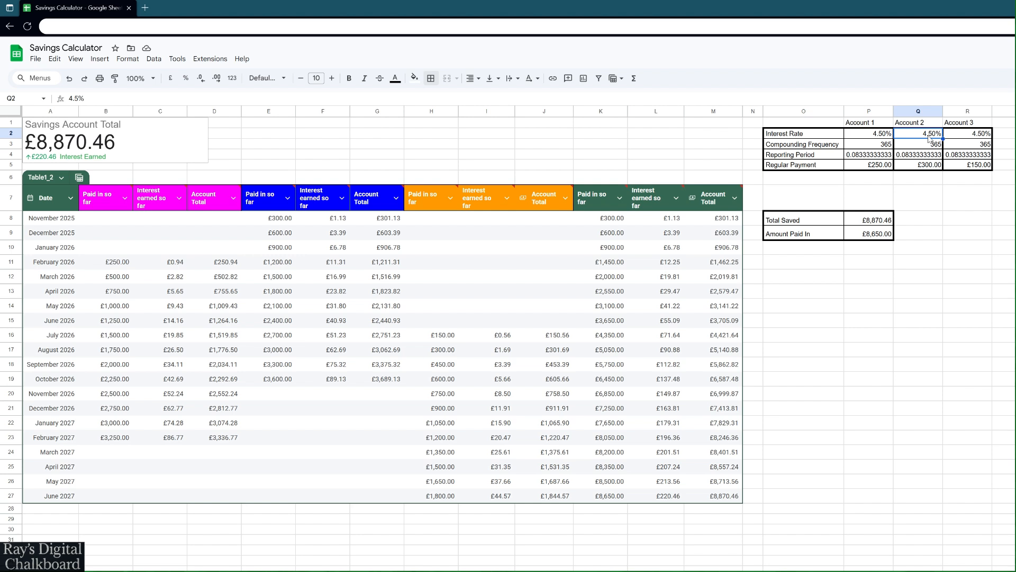
pyautogui.write('7')
pyautogui.click(962, 139)
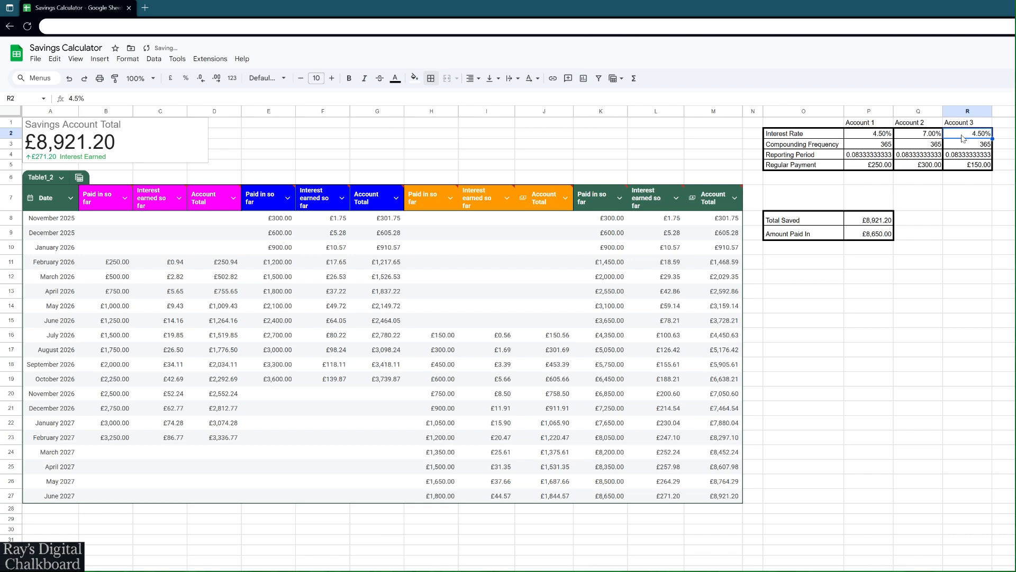
pyautogui.write('3.5')
pyautogui.press('Return')
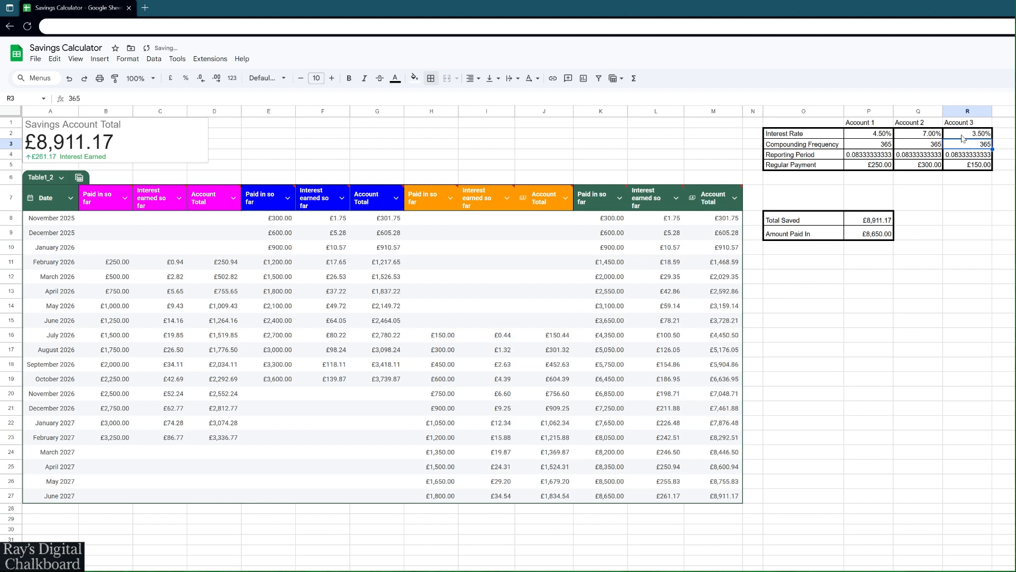
# Step: Set Account 3's regular payment to £500
pyautogui.click(972, 165)
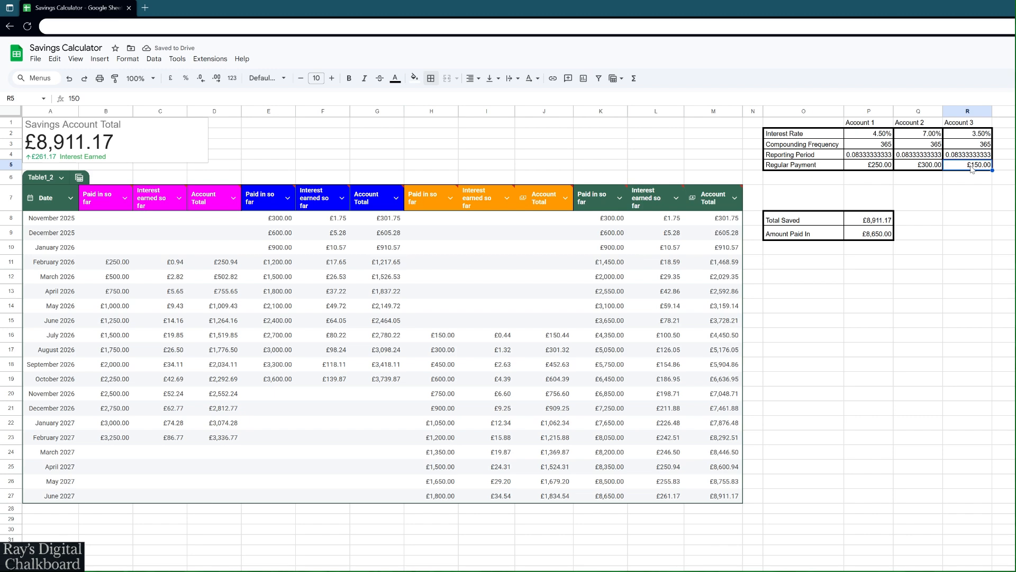
pyautogui.write('500')
pyautogui.press('Return')
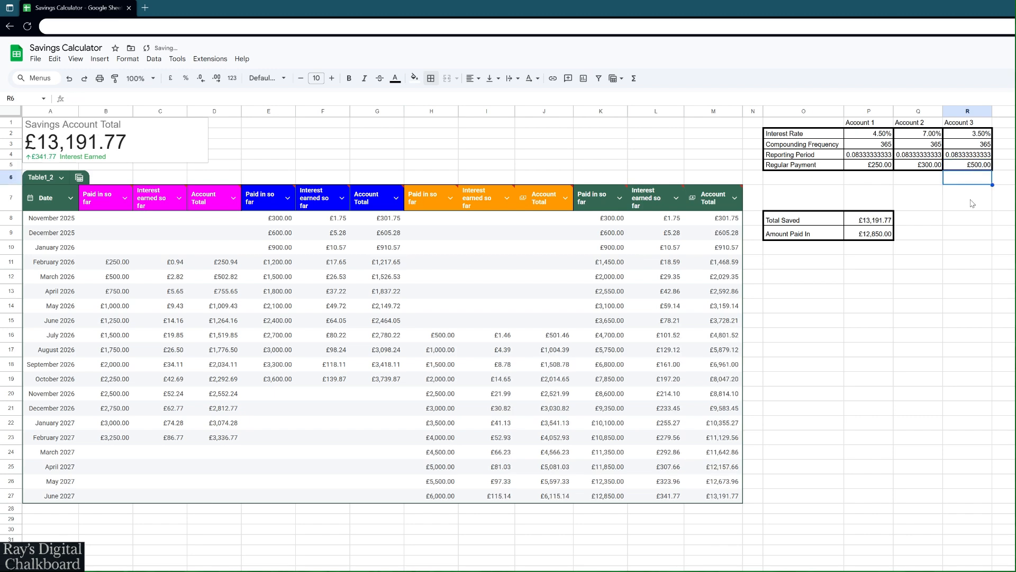
pyautogui.click(921, 466)
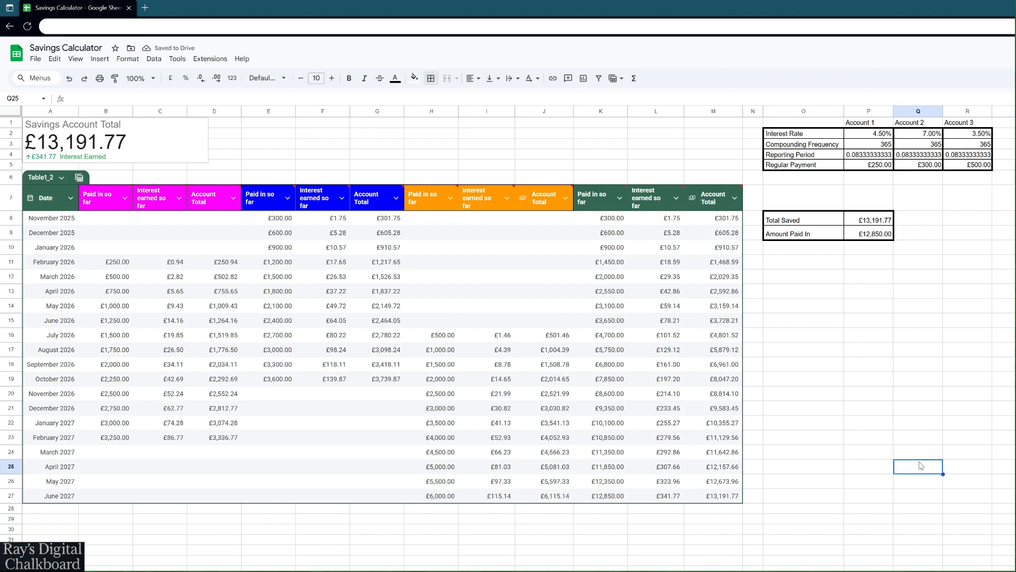